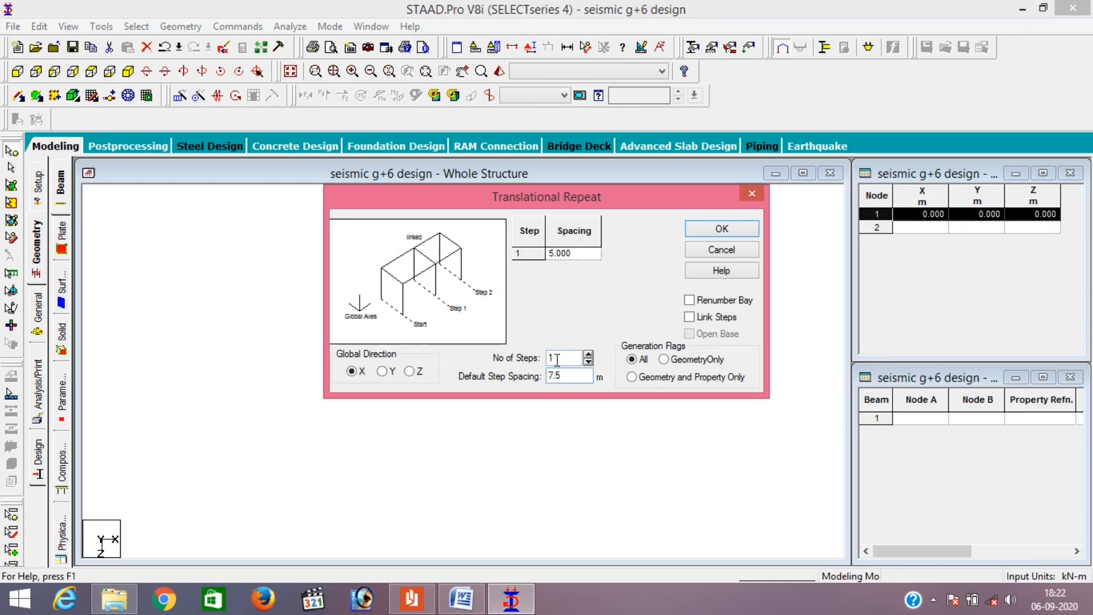
- Repeat the origin node along X with 3 linked steps at 7.5 m spacing
type("3")
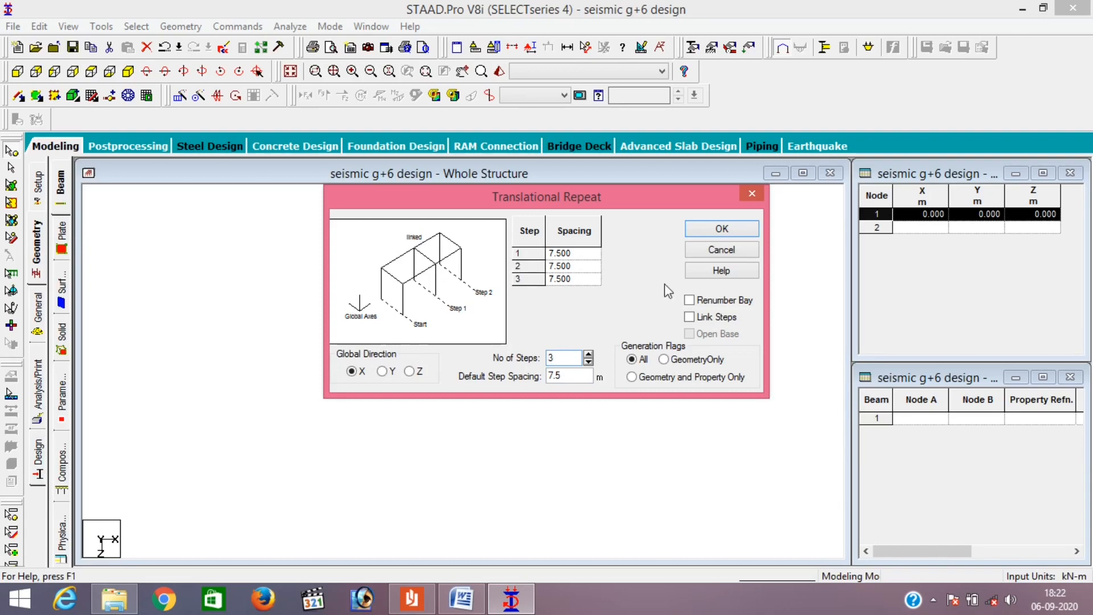
left_click(715, 316)
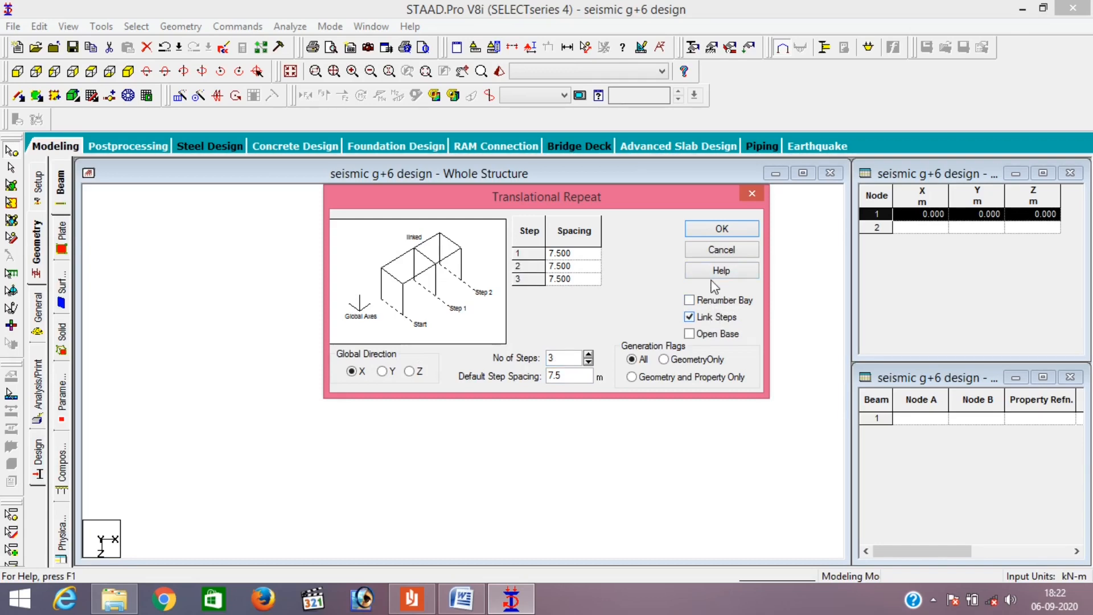
left_click(724, 227)
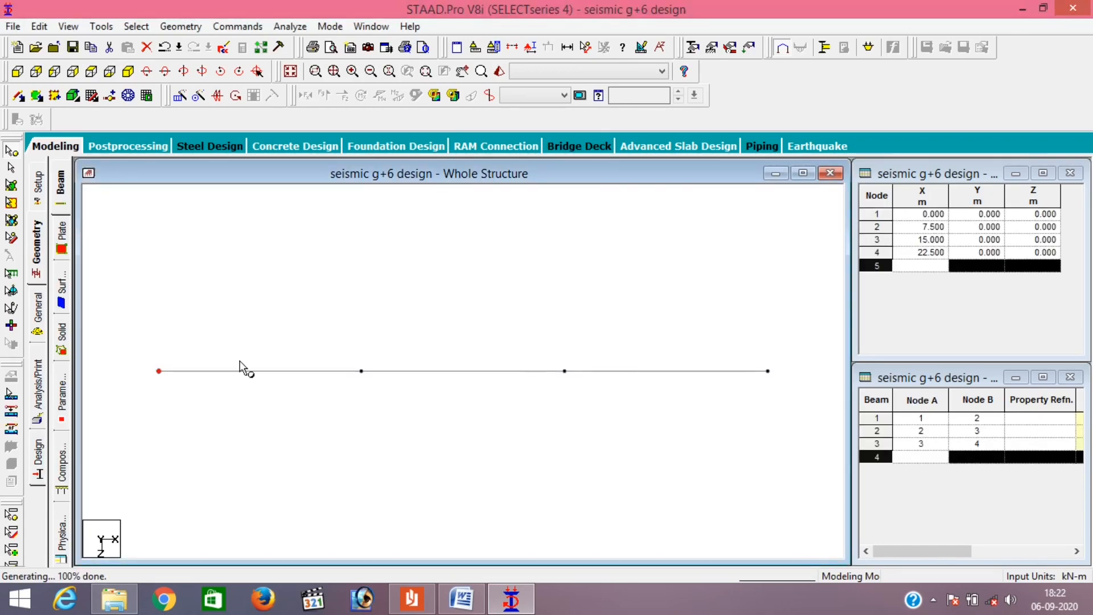
- Select all three beams and repeat them along Z with 3 linked steps at 7.5 m spacing
left_click(11, 168)
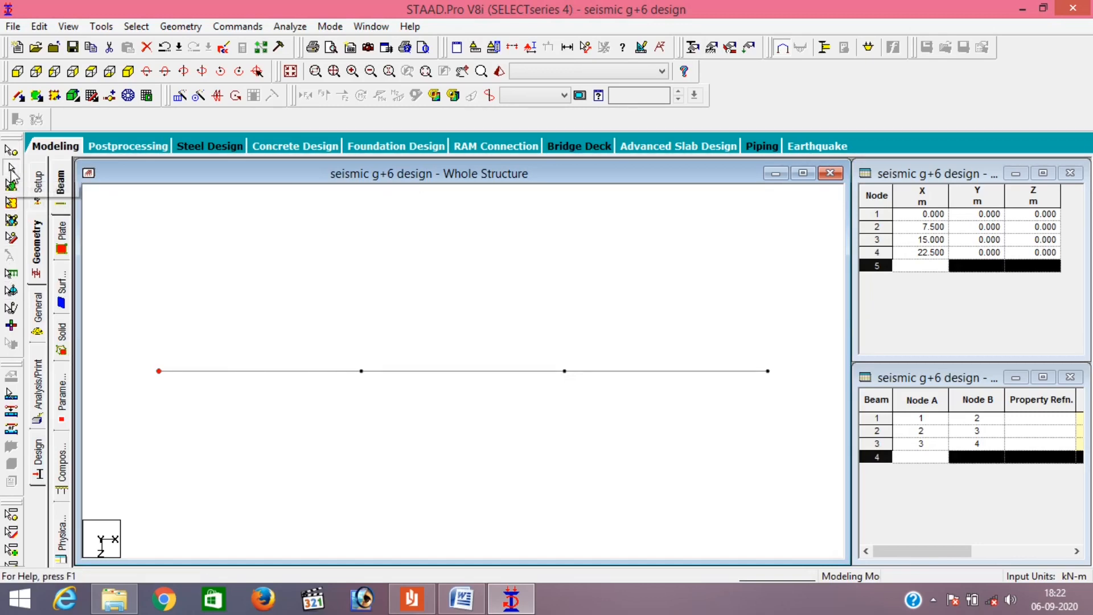
left_click(261, 375)
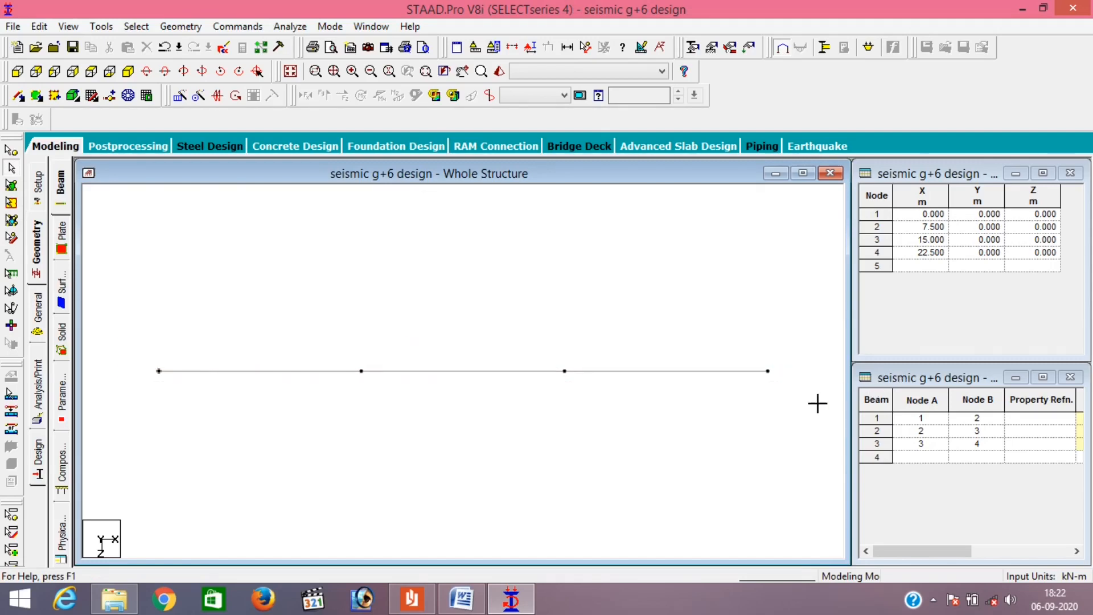
key("ctrl+a")
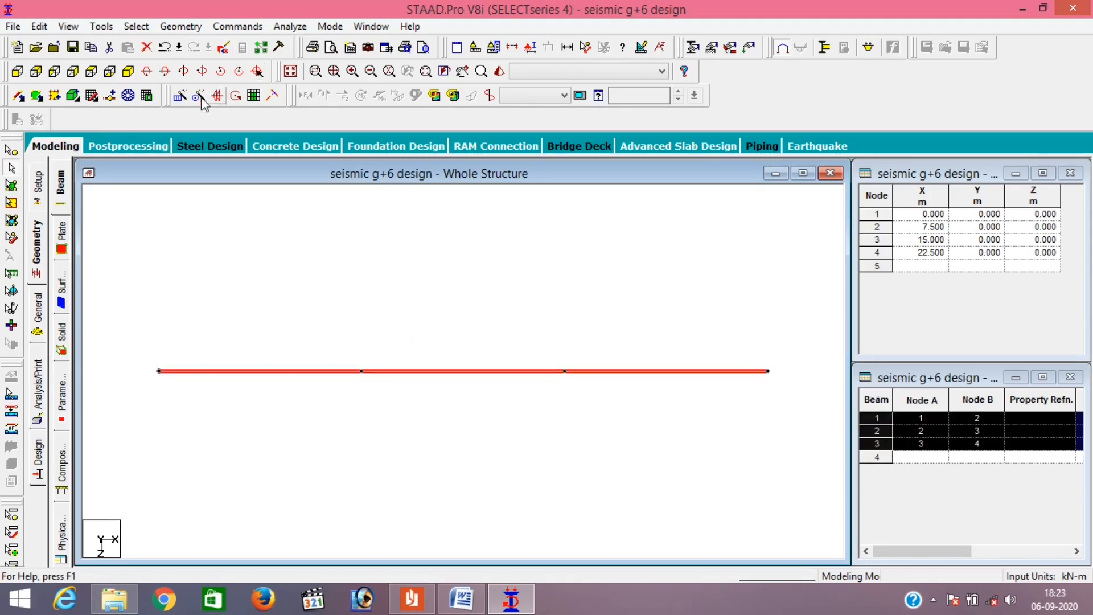
left_click(179, 97)
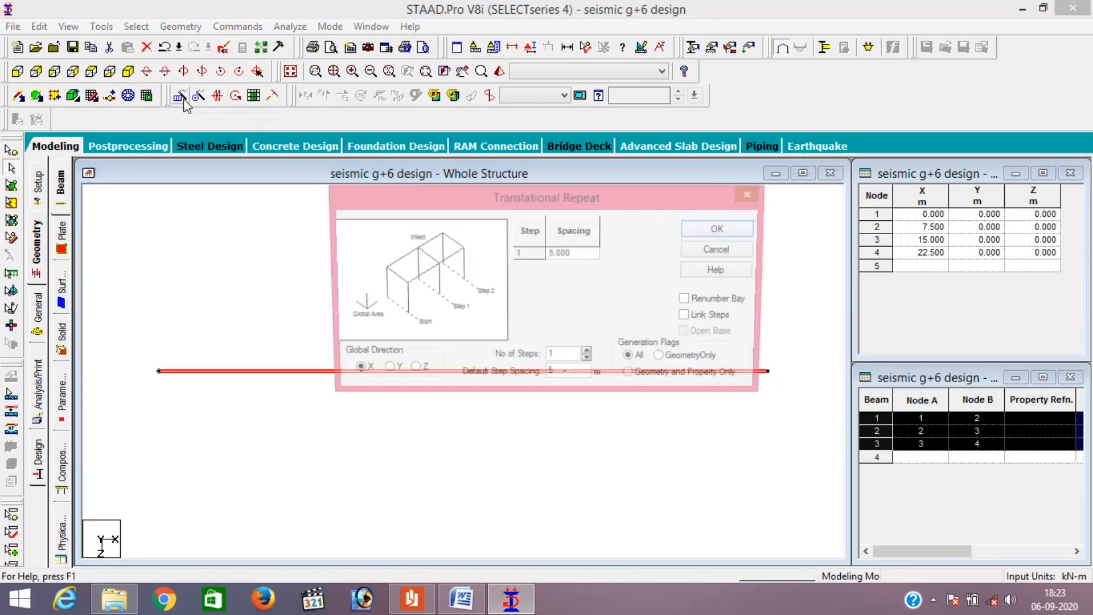
left_click(410, 372)
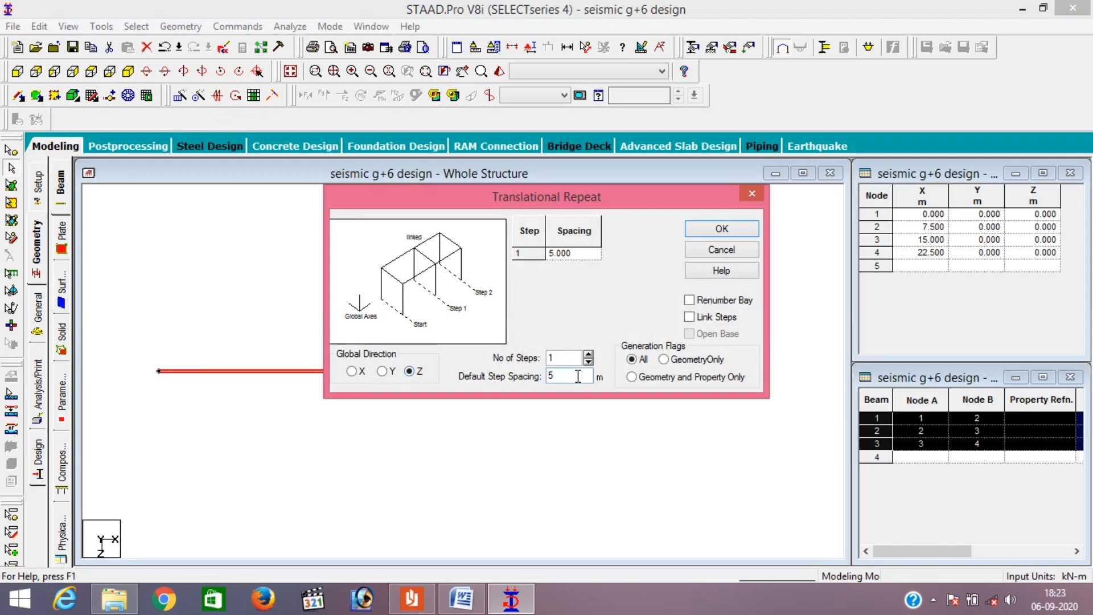
key("BackSpace")
type("7")
type("3")
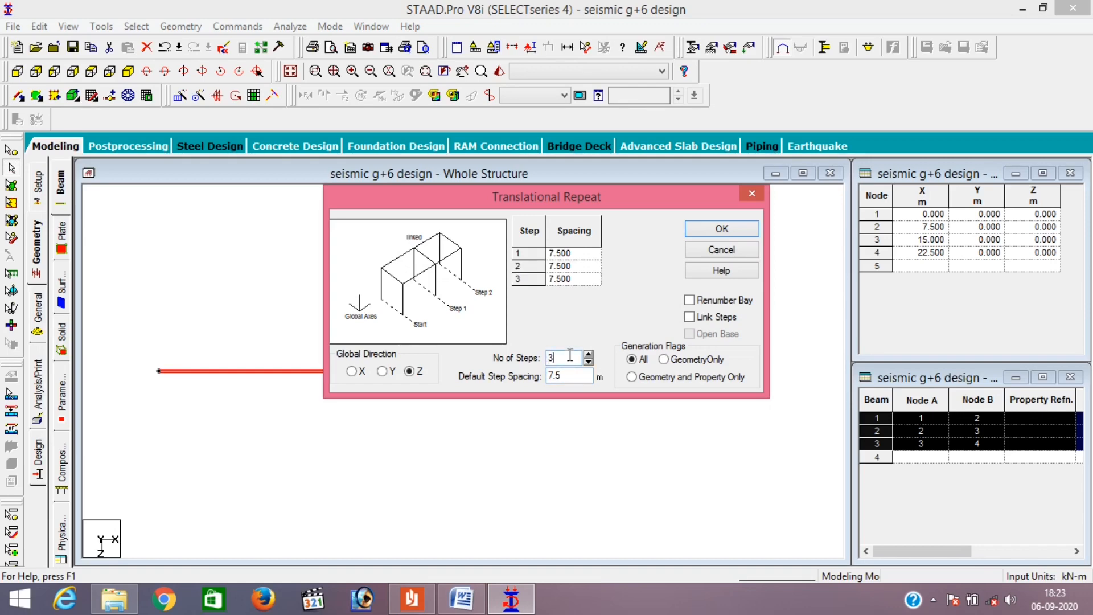
left_click(716, 317)
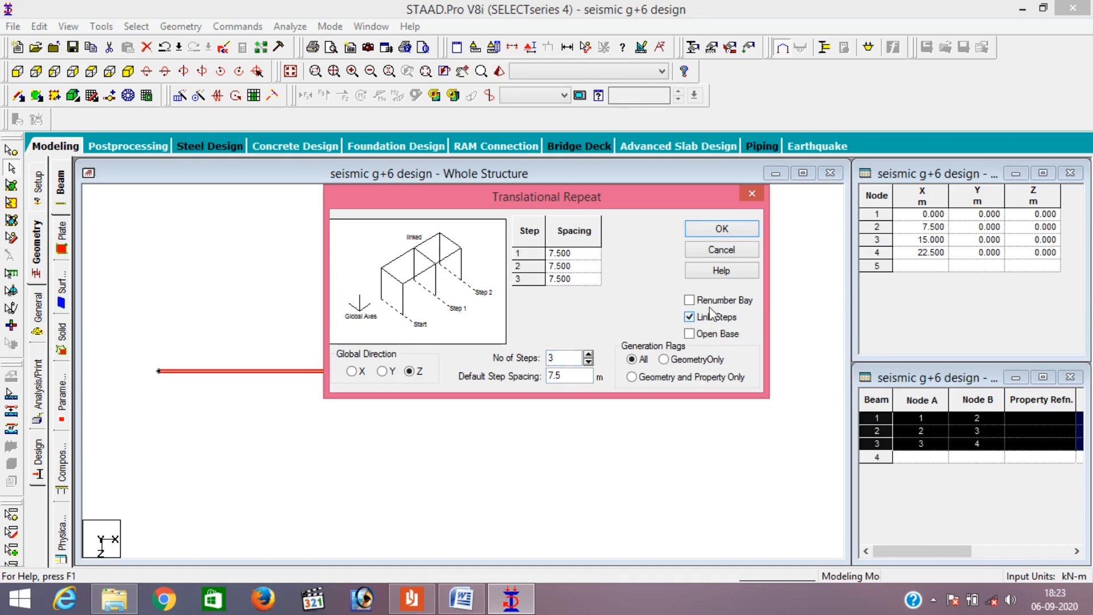
left_click(721, 228)
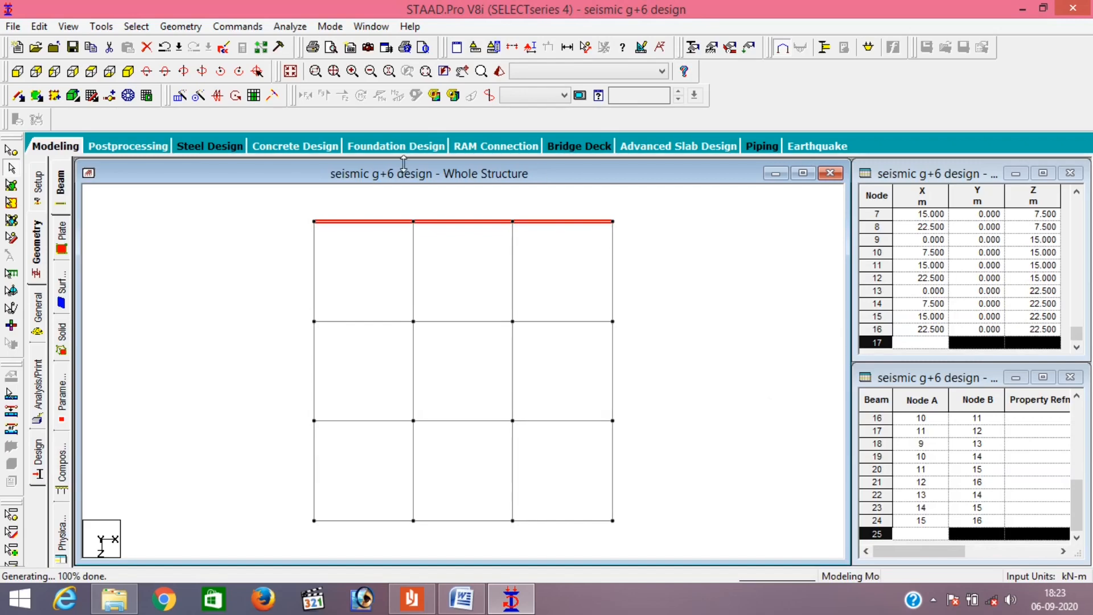
left_click(126, 71)
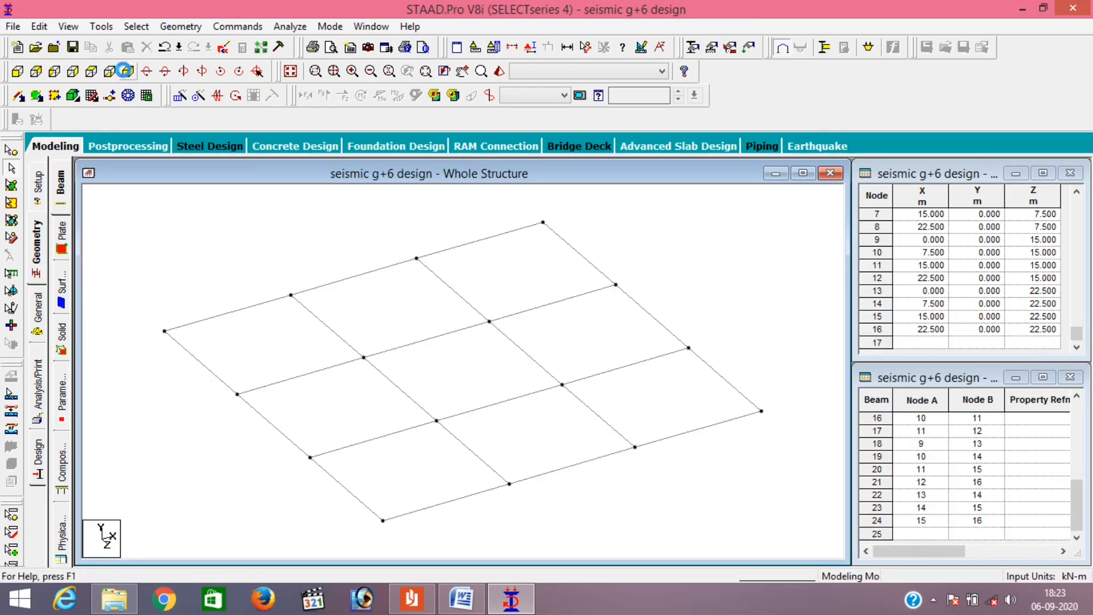
- Switch to EQ26.pdf in Reader and examine the storey heights in the section drawings of Figure 1
left_click(415, 603)
scroll(772, 441, "down", 2)
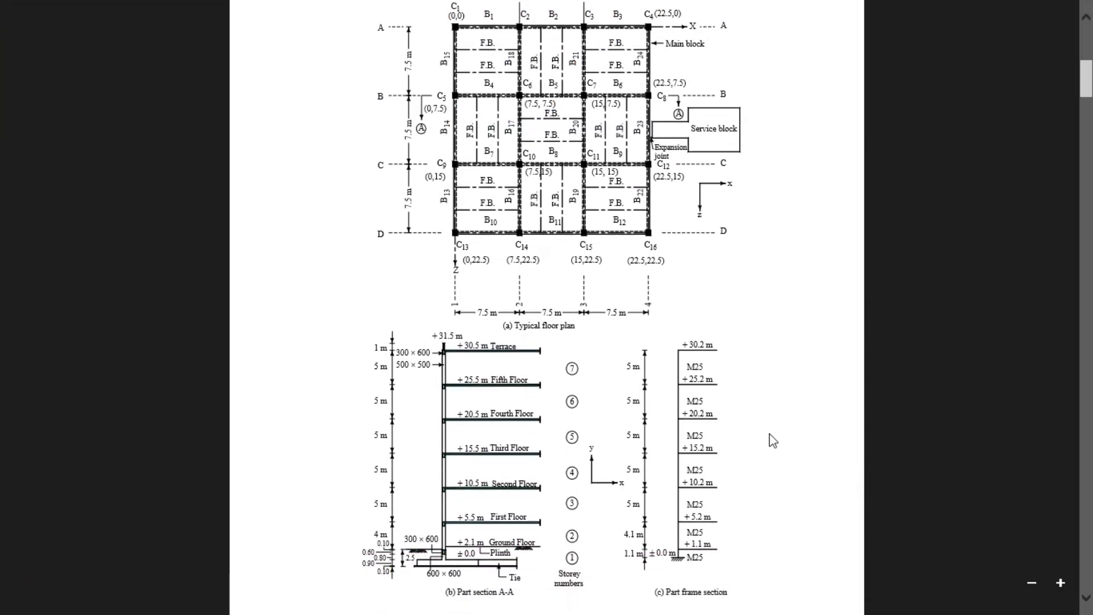
scroll(772, 441, "down", 1)
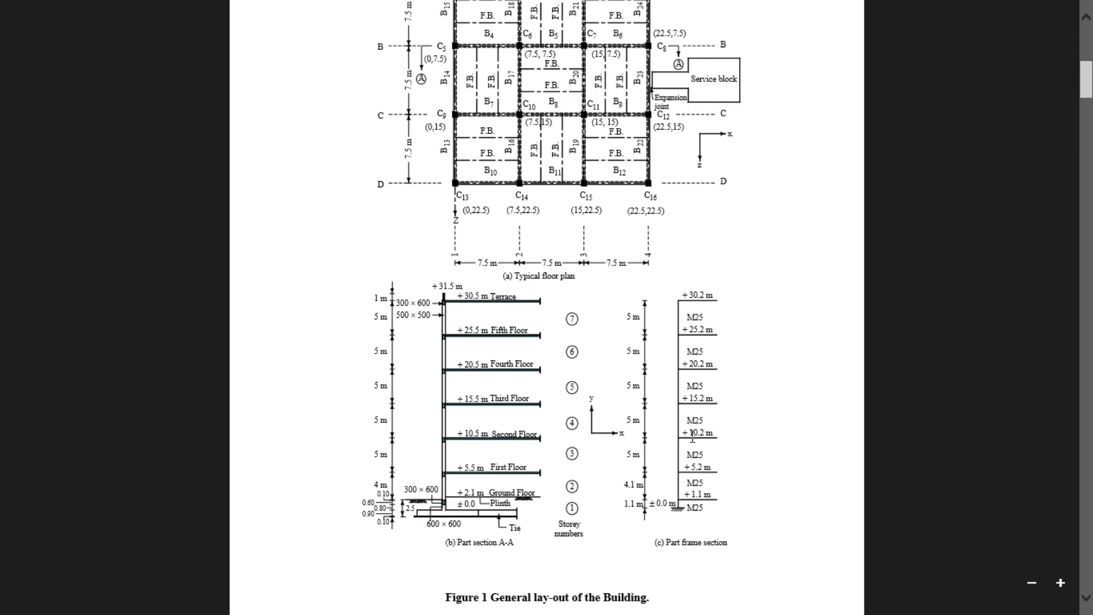
mouse_move(1090, 1)
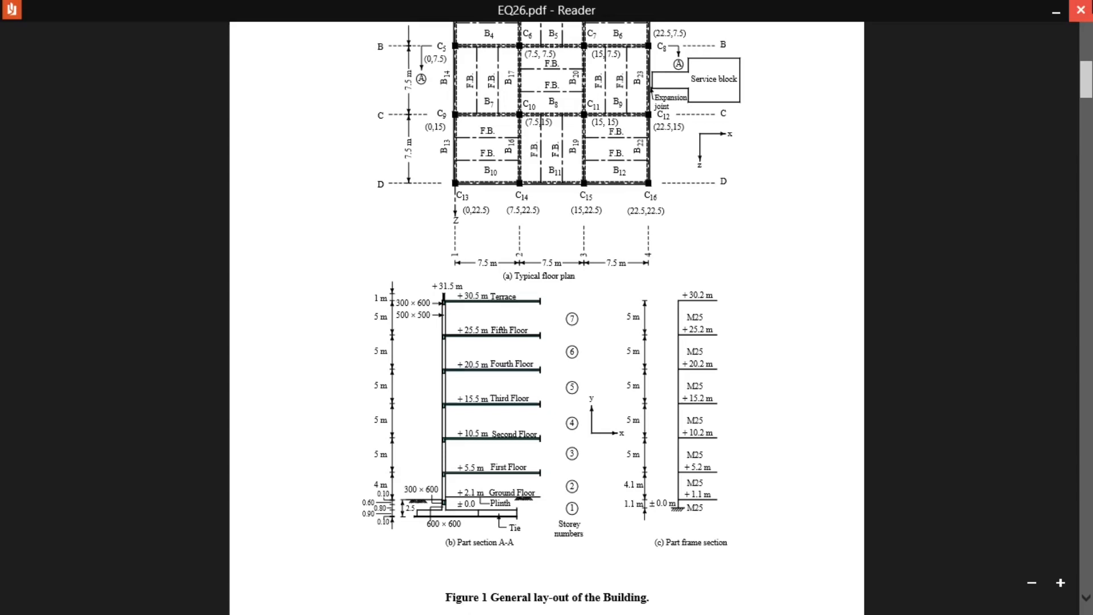
left_click(1057, 15)
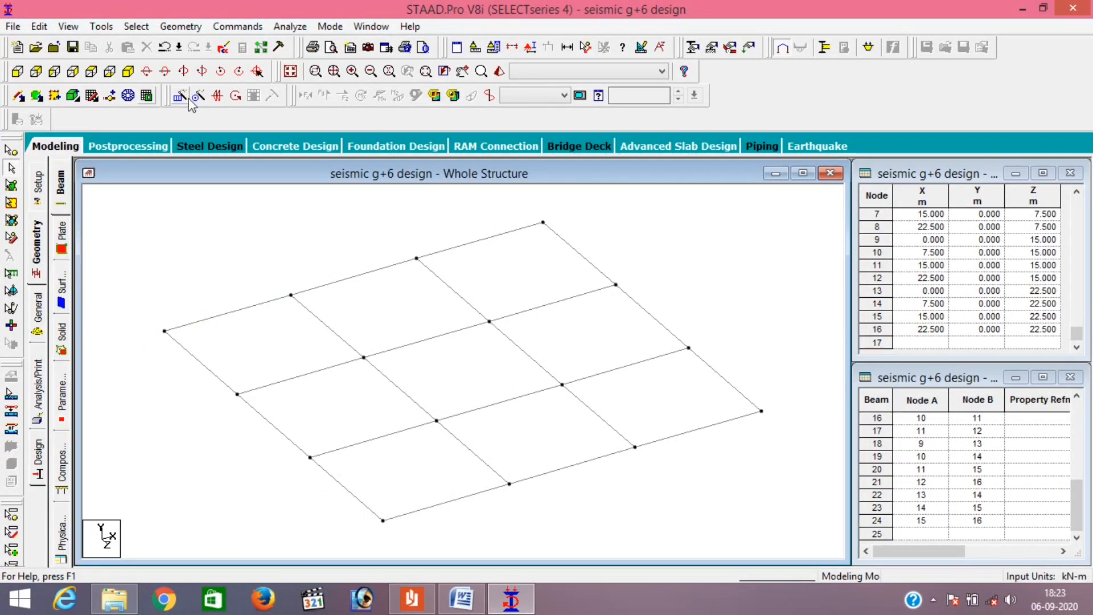
- Select all grid nodes in plan and repeat them once along Y at -1.1 m with linked steps to form the foundation columns
left_click(91, 71)
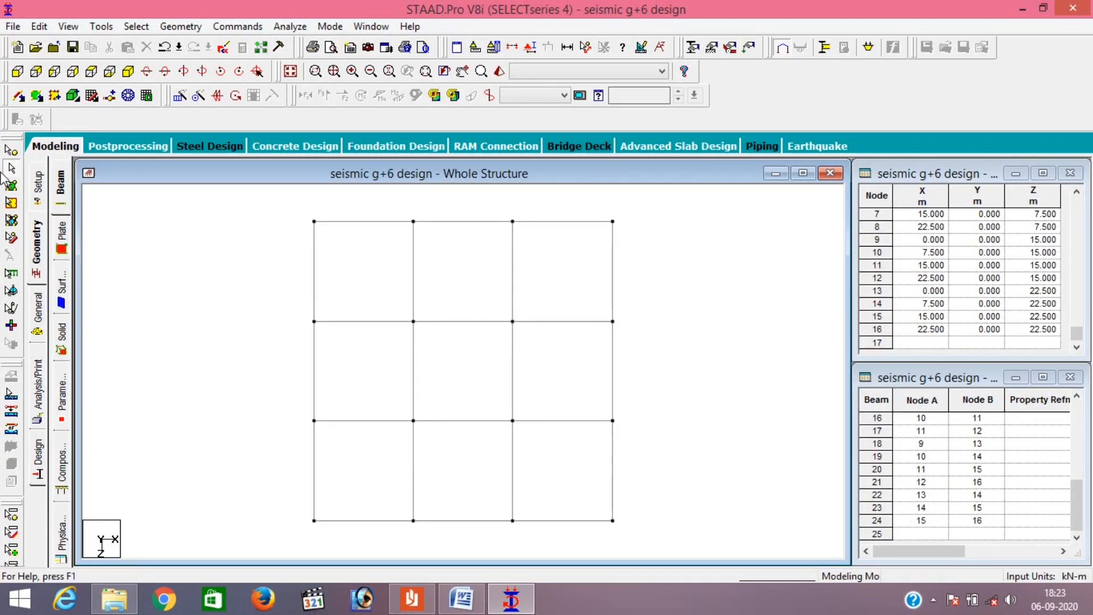
left_click(12, 167)
left_click_drag(300, 206, 695, 555)
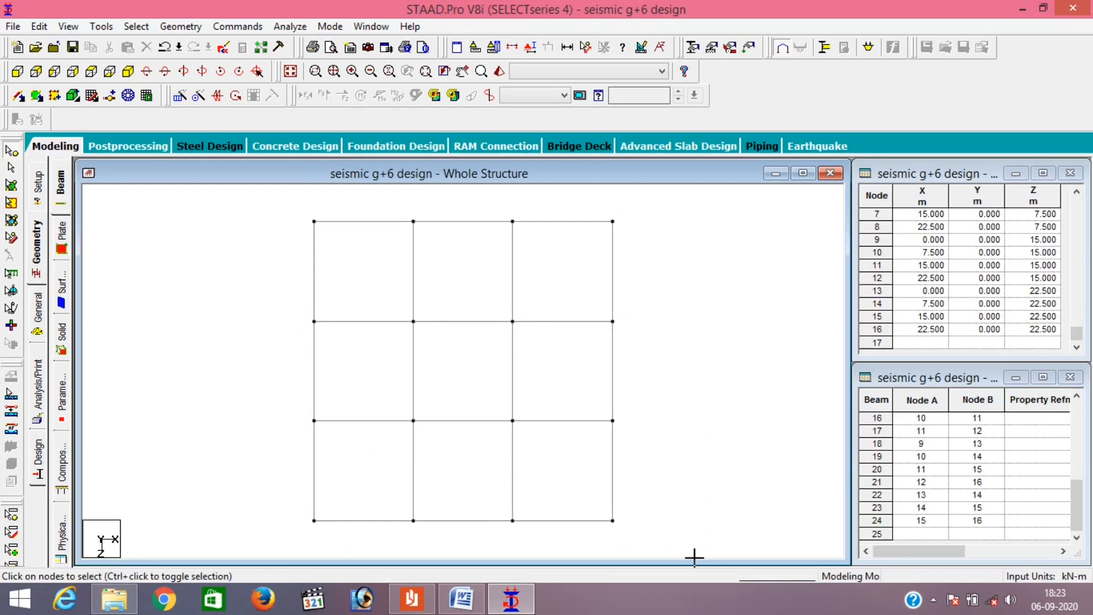
left_click(180, 96)
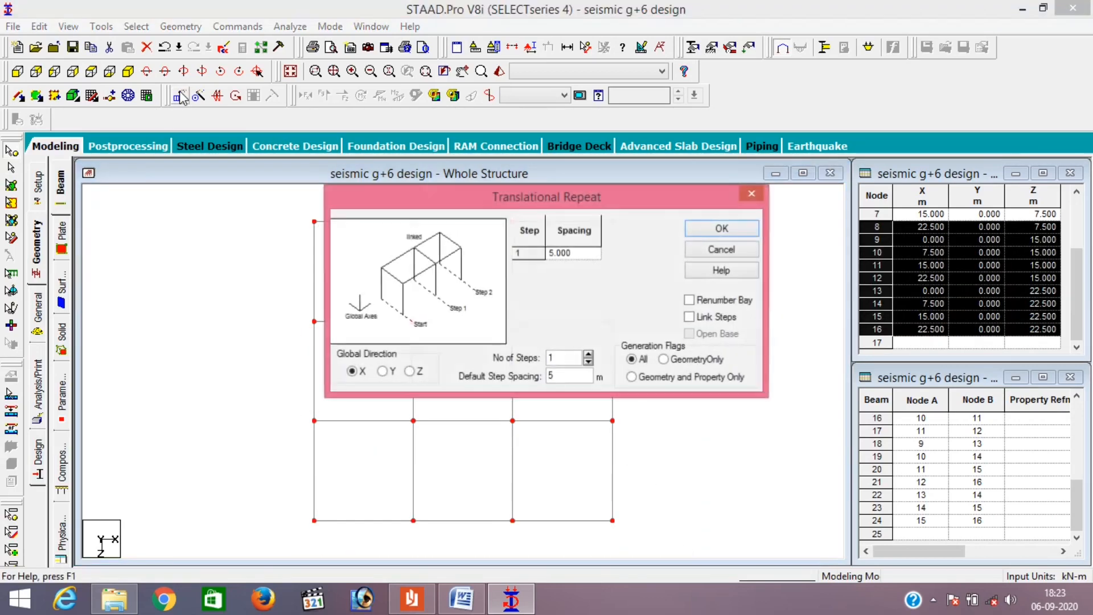
left_click(383, 371)
double_click(561, 376)
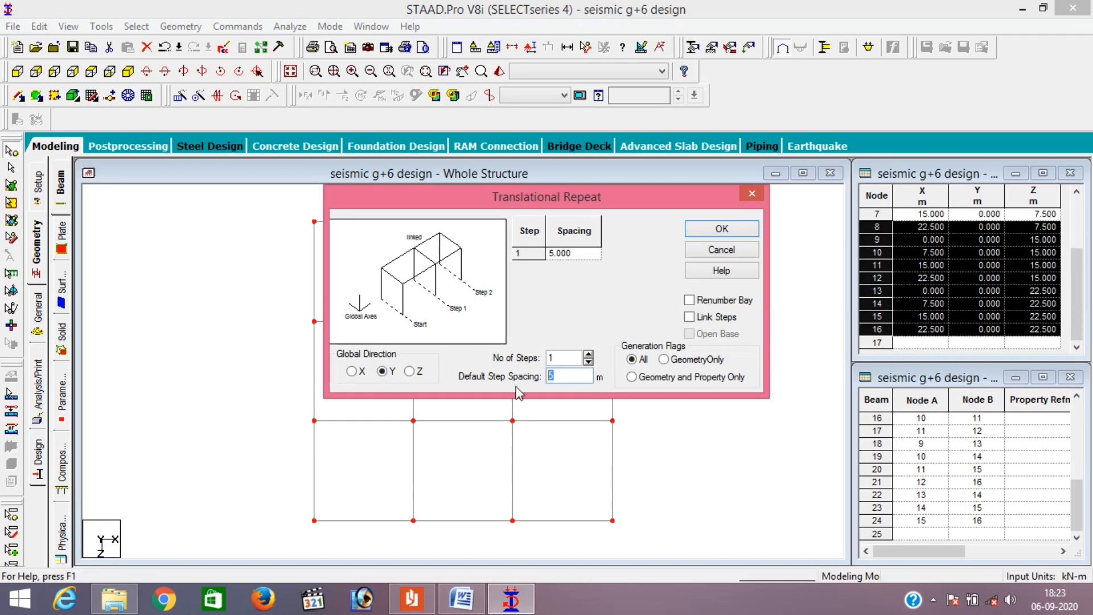
key("BackSpace")
left_click(690, 317)
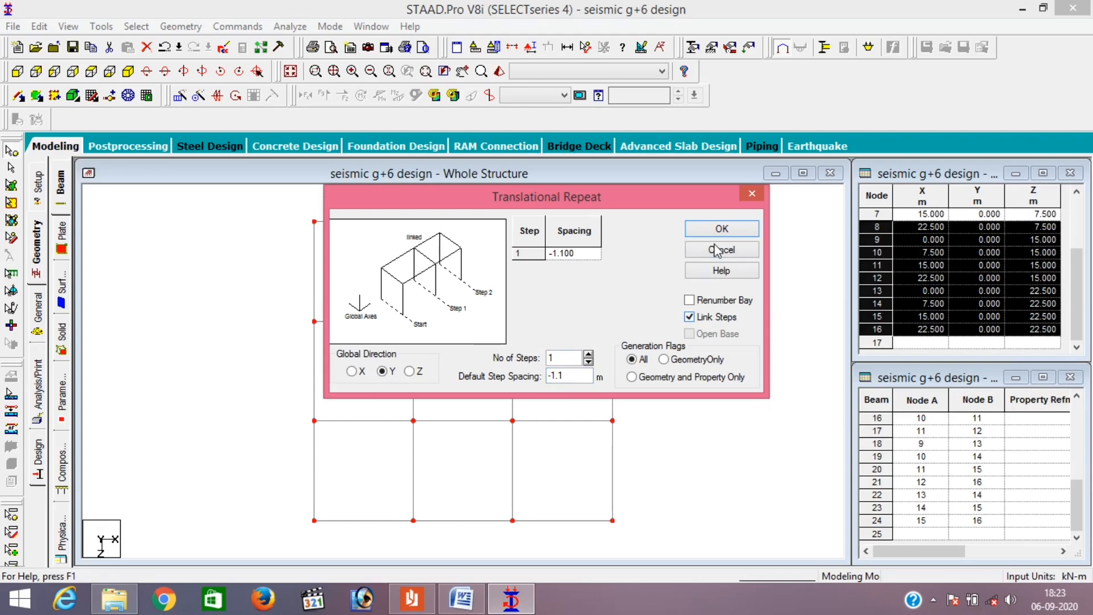
left_click(720, 228)
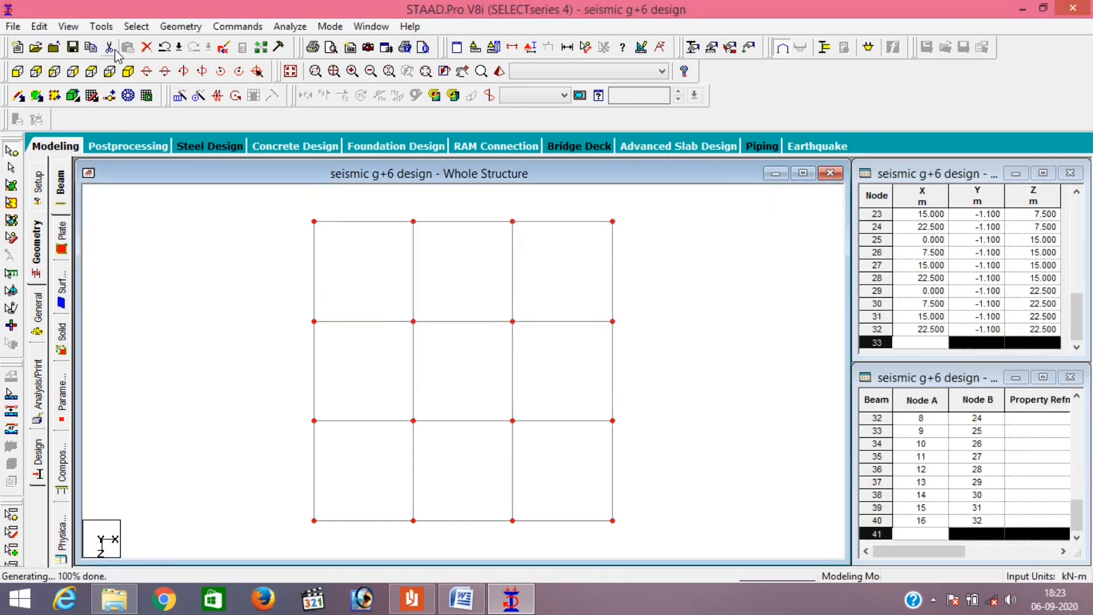
left_click(127, 70)
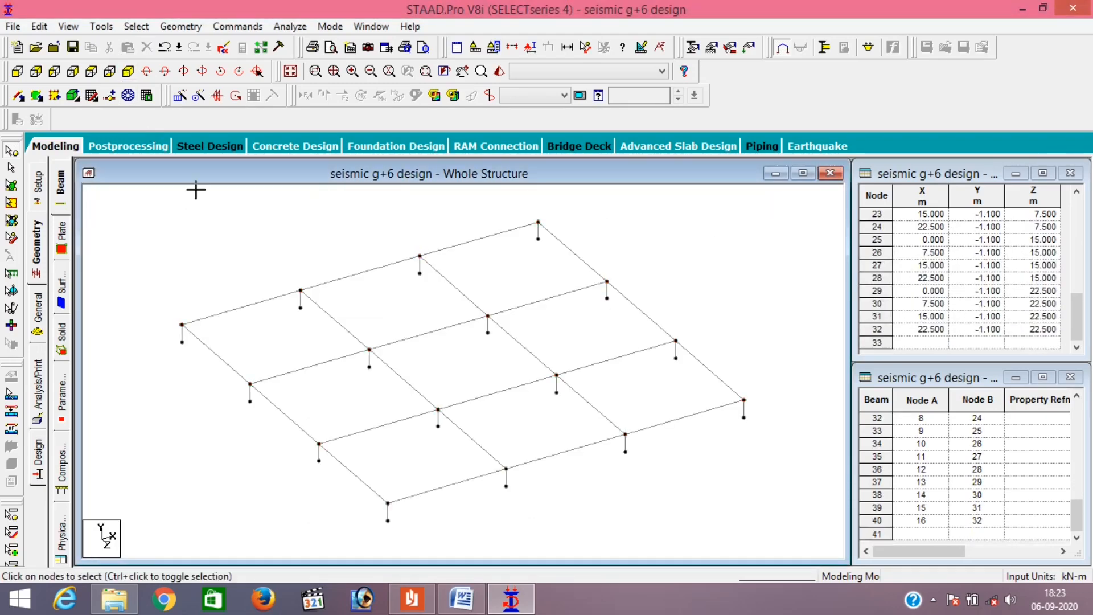
- Select all horizontal beams at the plinth level and repeat them once along Y at 4.1 m with linked steps
left_click(17, 71)
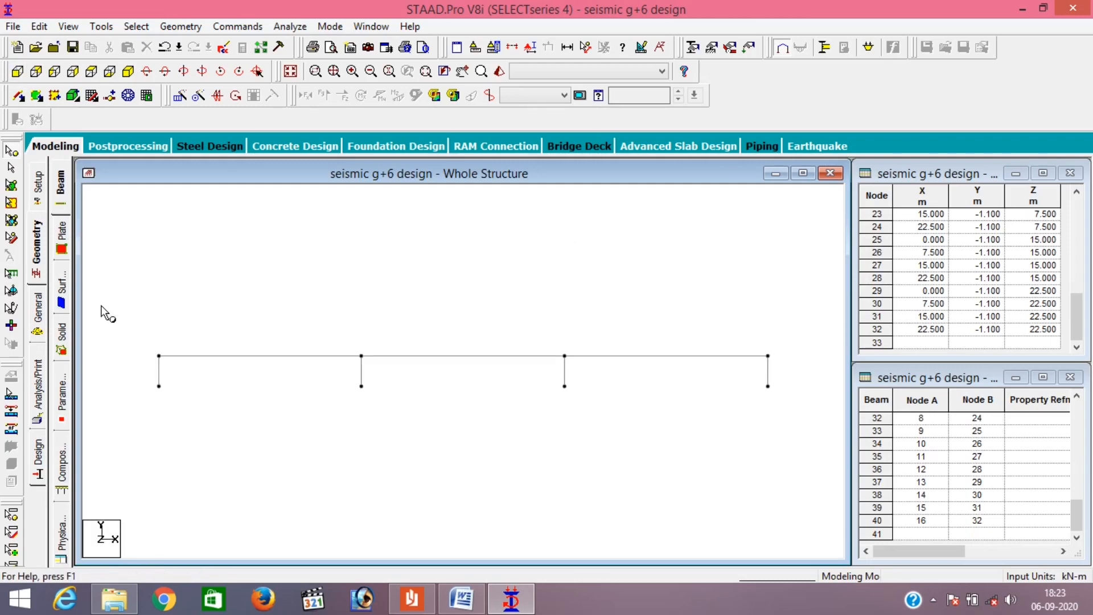
double_click(2, 167)
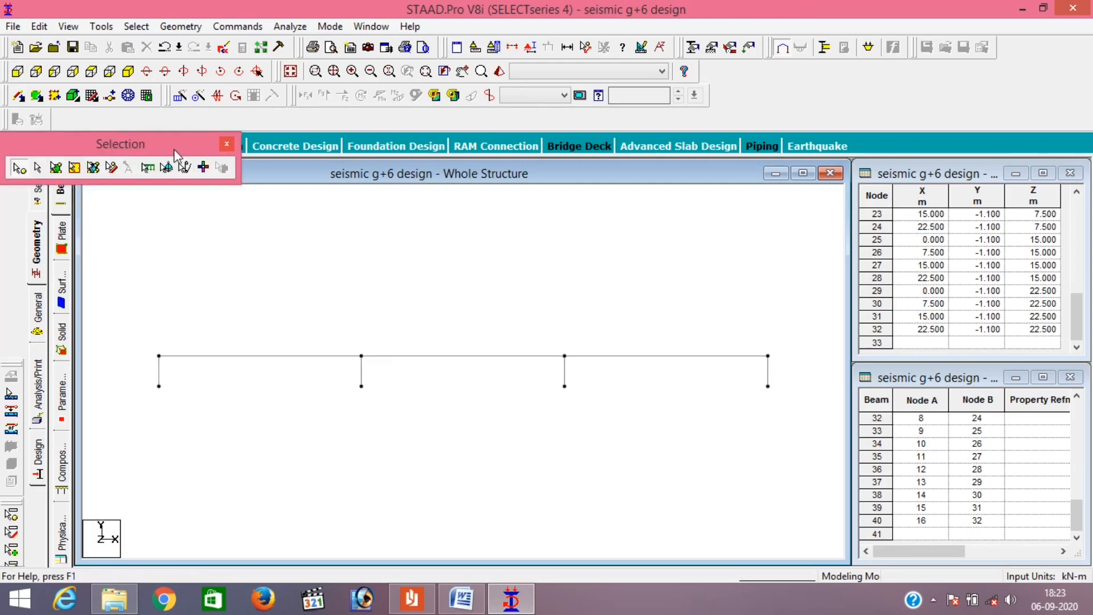
left_click_drag(153, 152, 26, 210)
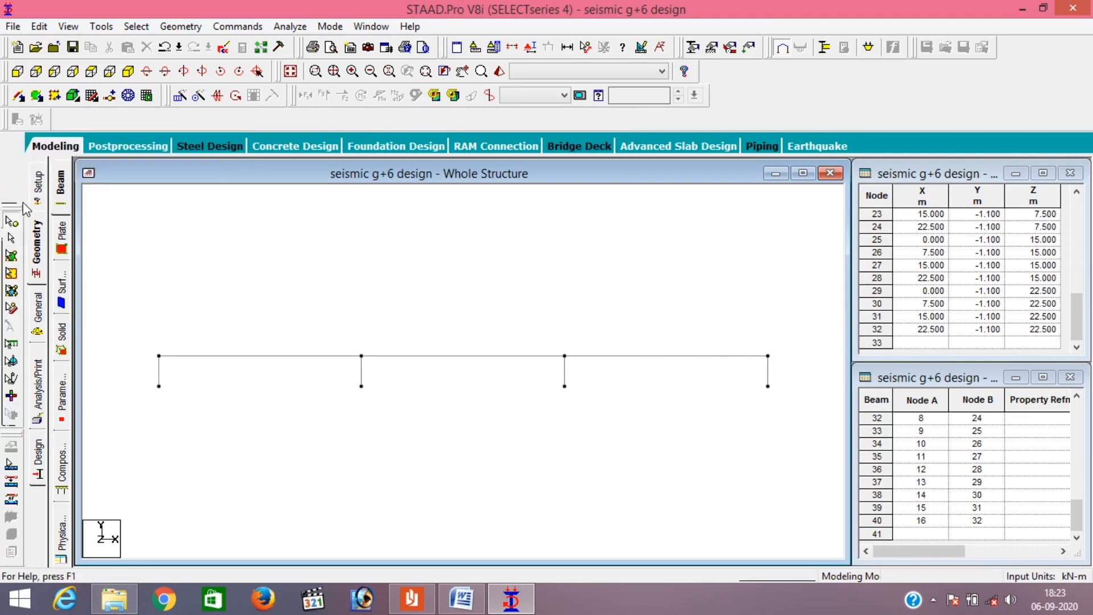
left_click(12, 238)
left_click_drag(141, 338, 820, 365)
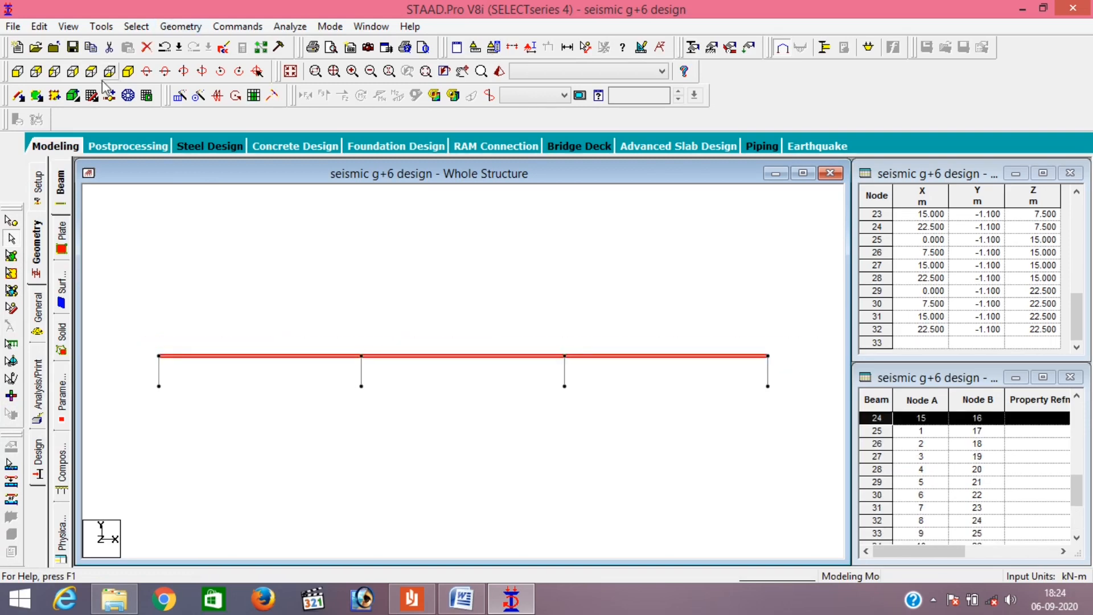
left_click(129, 73)
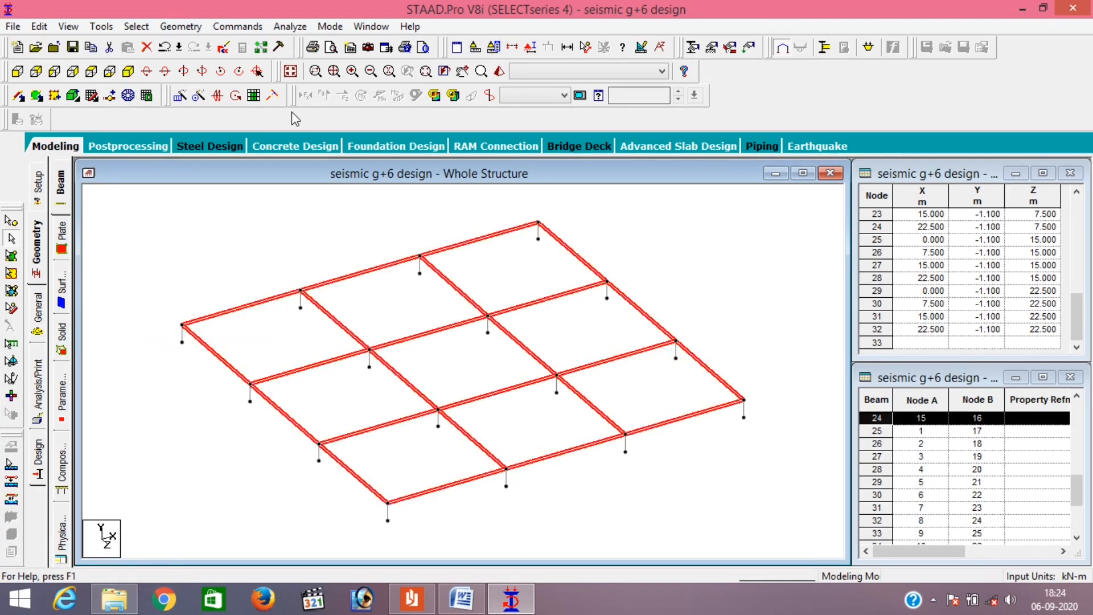
left_click(187, 98)
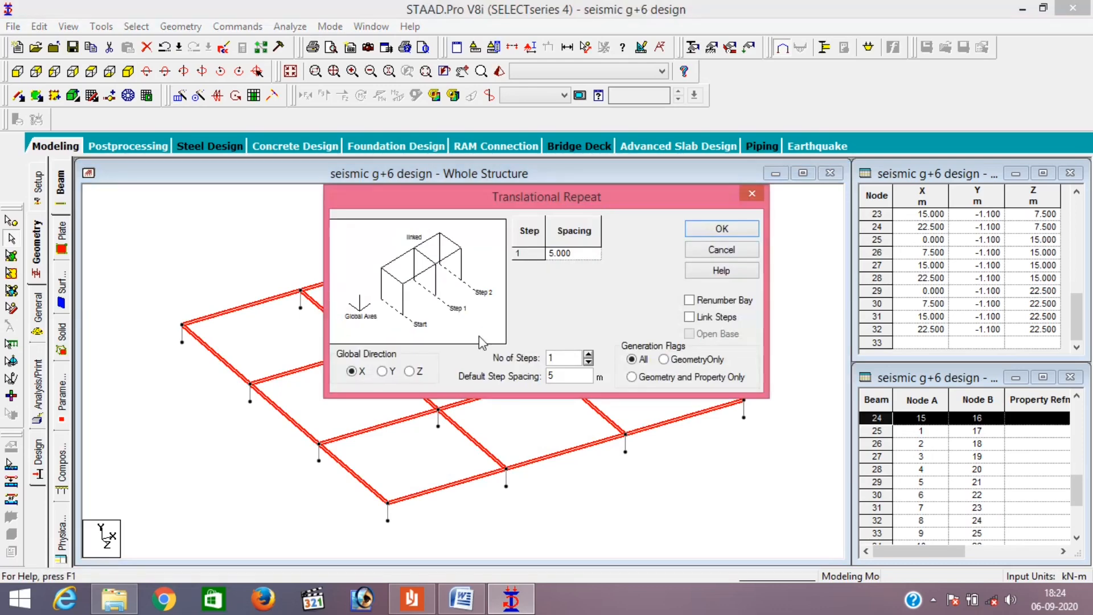
left_click(383, 371)
left_click(727, 319)
left_click(722, 228)
left_click(183, 229)
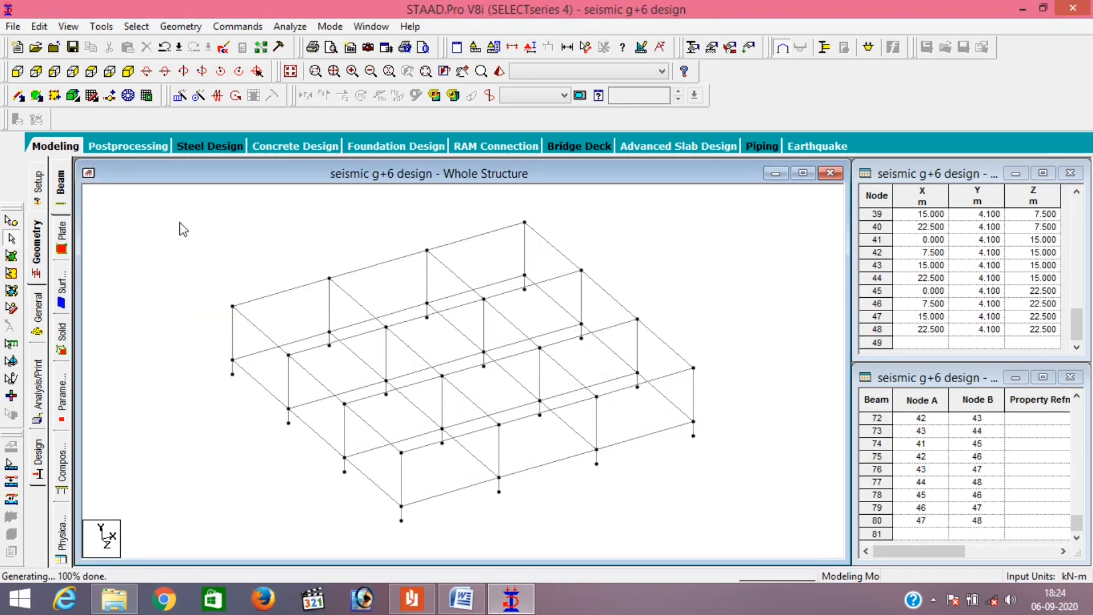
- Isolate the horizontal beams of the upper floor level and display them unselected in plan view
left_click(17, 71)
left_click_drag(126, 267, 799, 321)
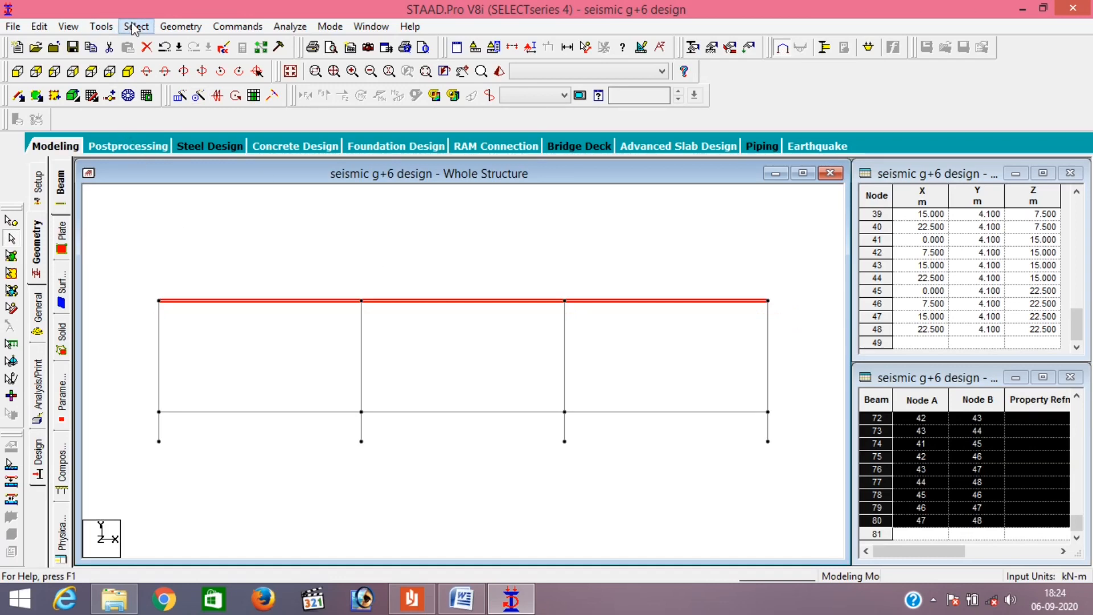
left_click(68, 27)
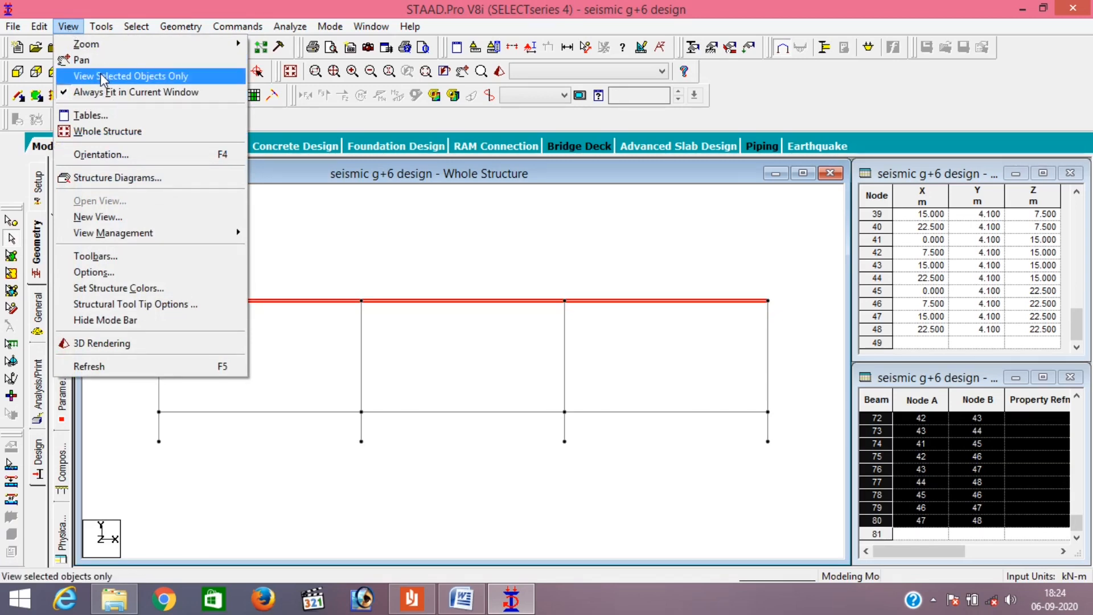
left_click(101, 74)
left_click(91, 71)
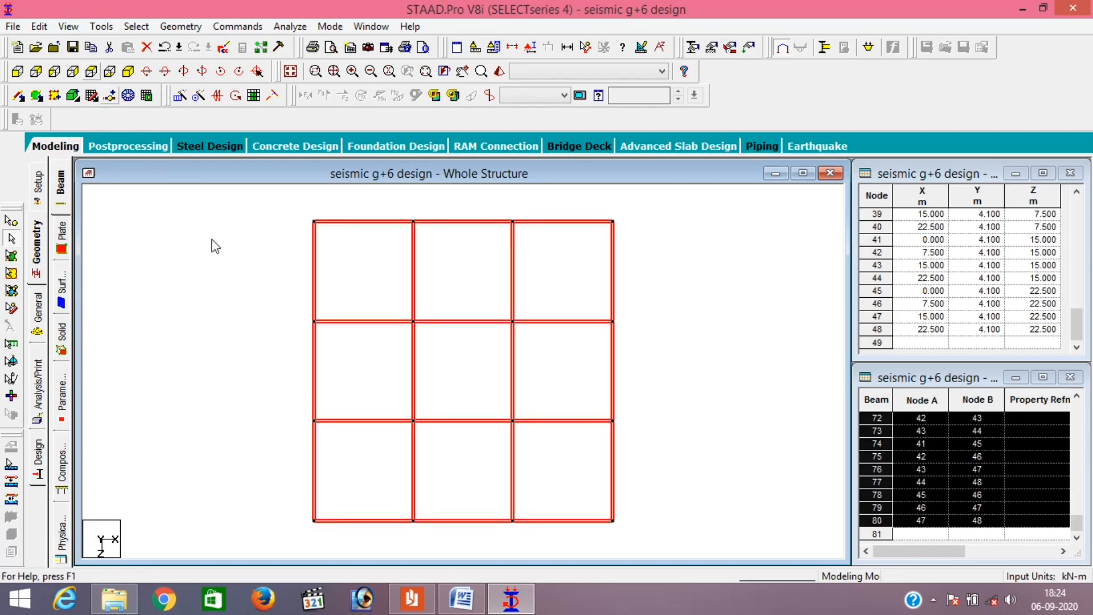
left_click(298, 363)
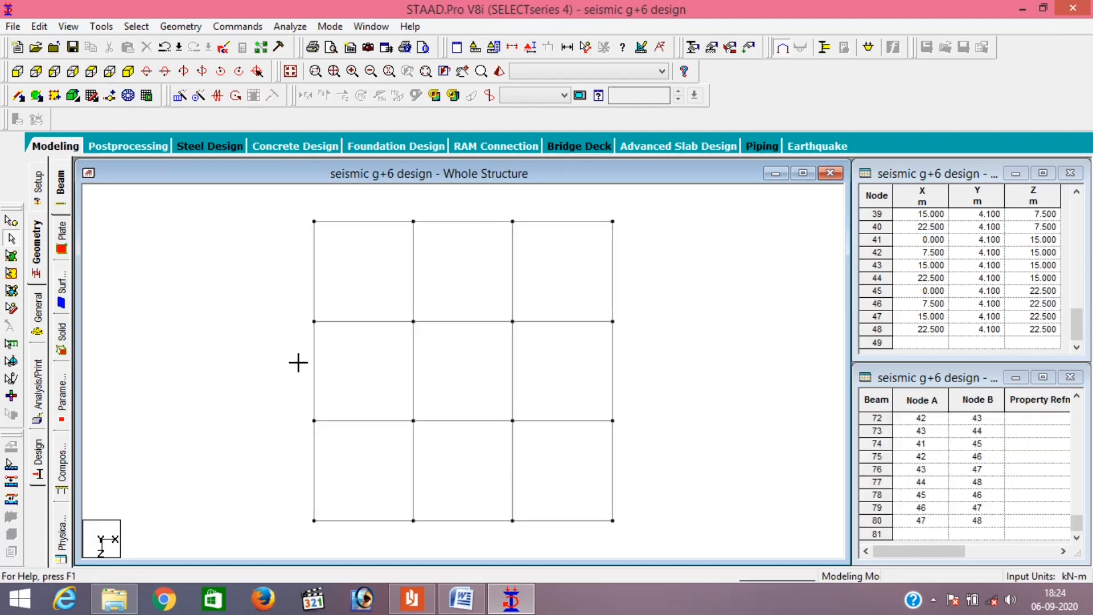
- Add one four-noded plate in the corner bay at the grid origin of the 4.1 m floor level
left_click(37, 97)
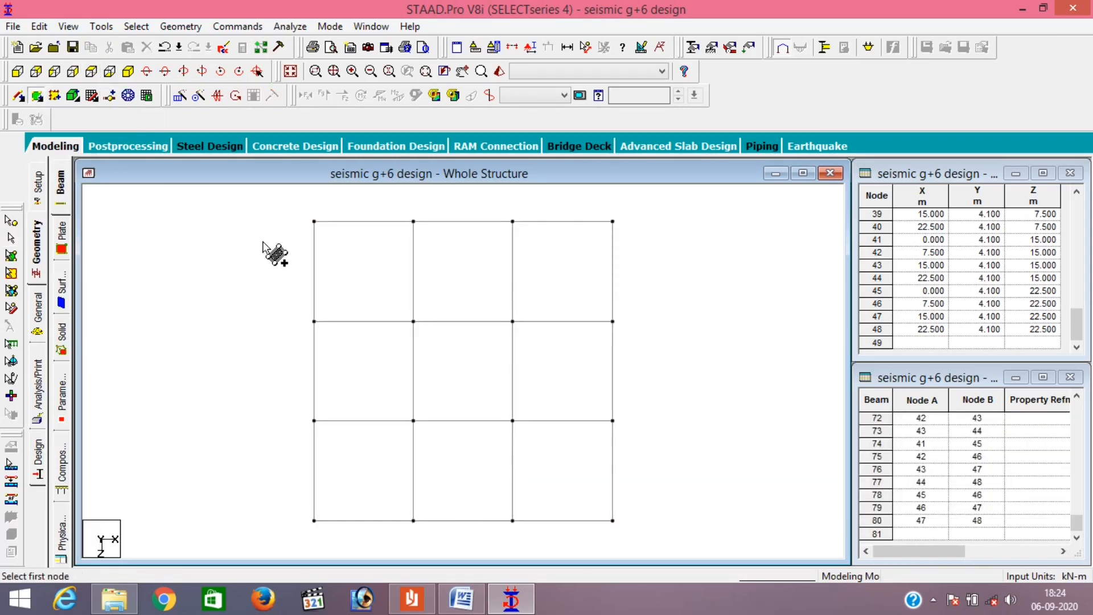
left_click(318, 223)
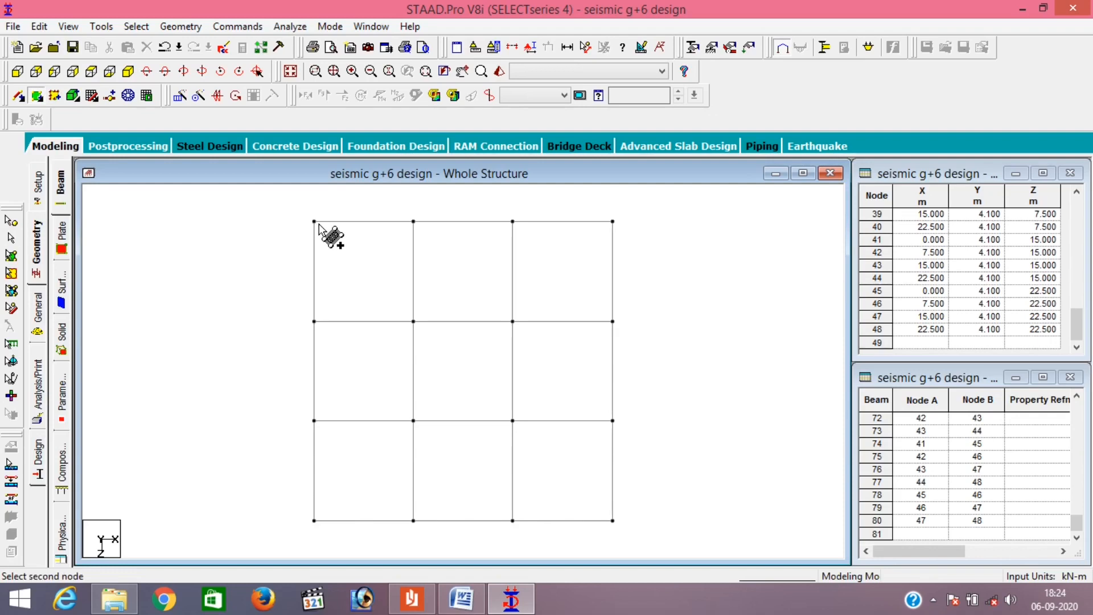
left_click(414, 222)
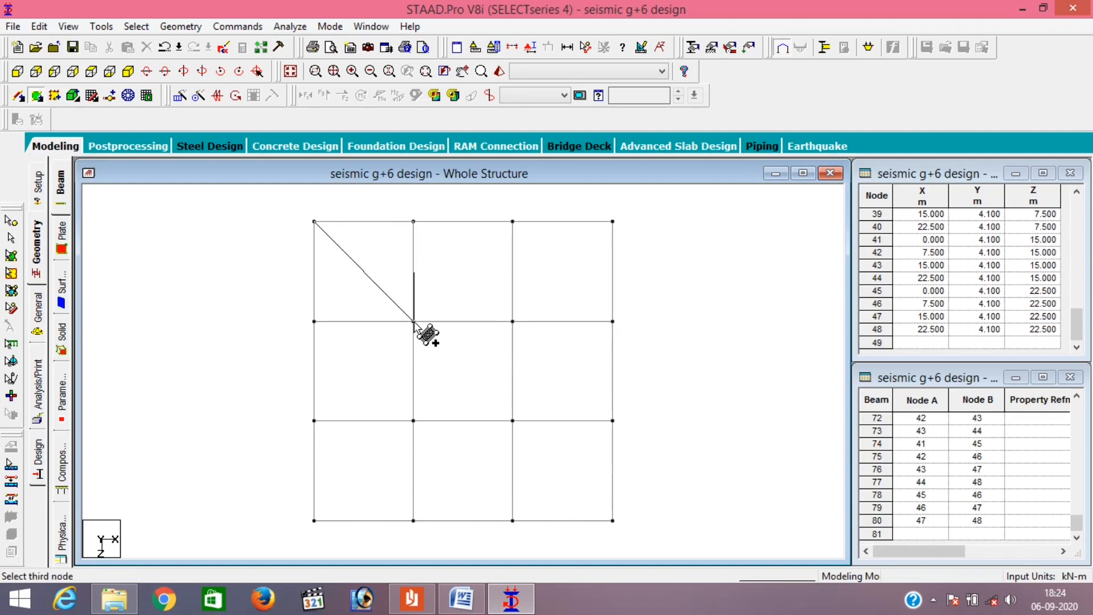
left_click(419, 317)
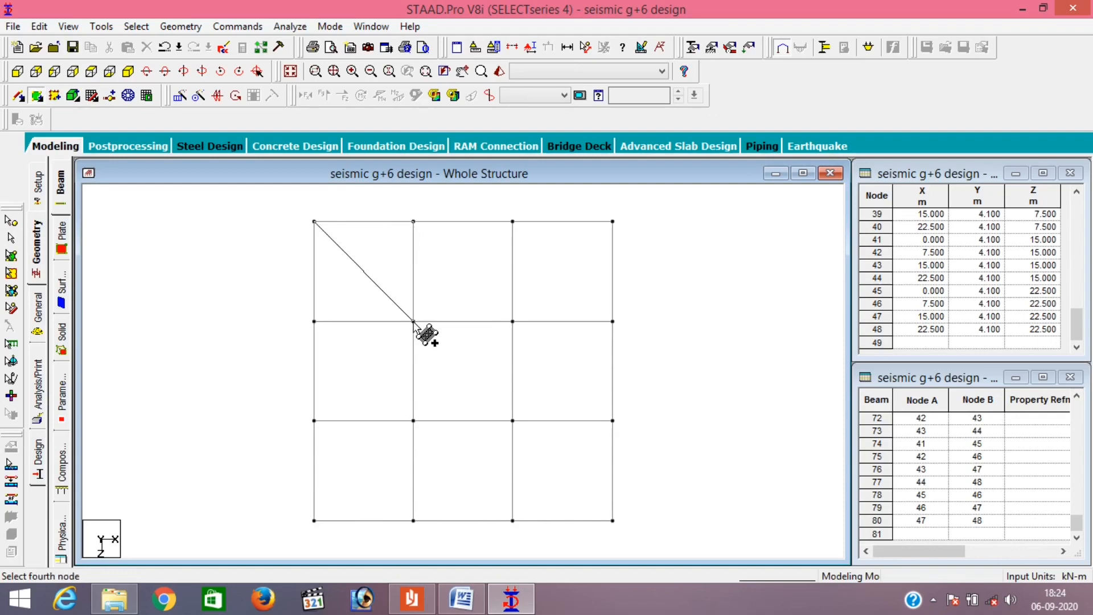
left_click(314, 323)
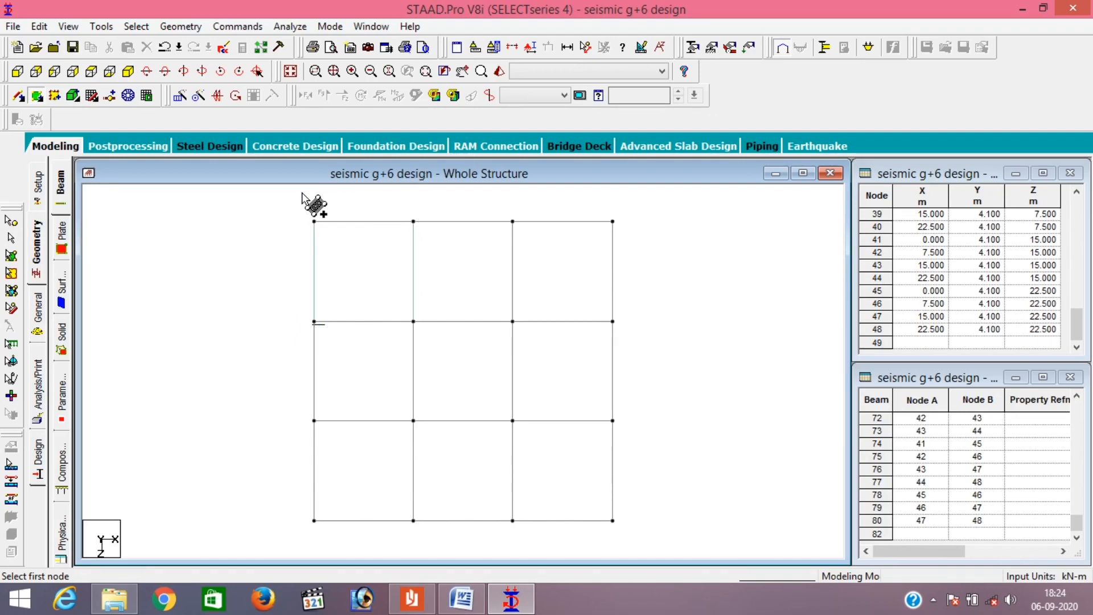
key("Escape")
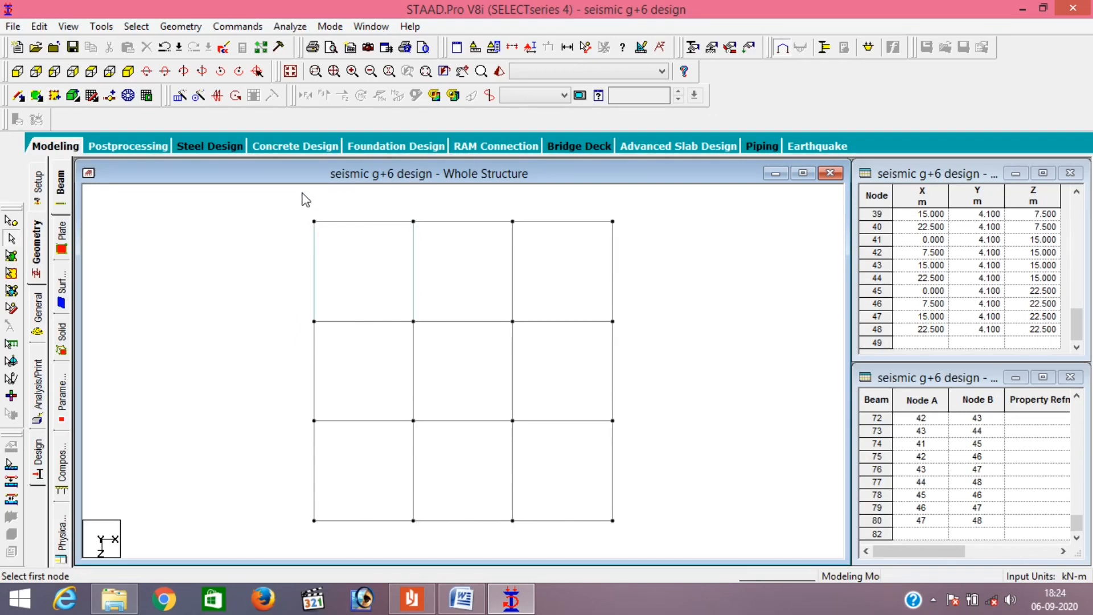
- Select the corner plate and repeat it twice along X at 7.5 m spacing with linked steps
left_click(11, 257)
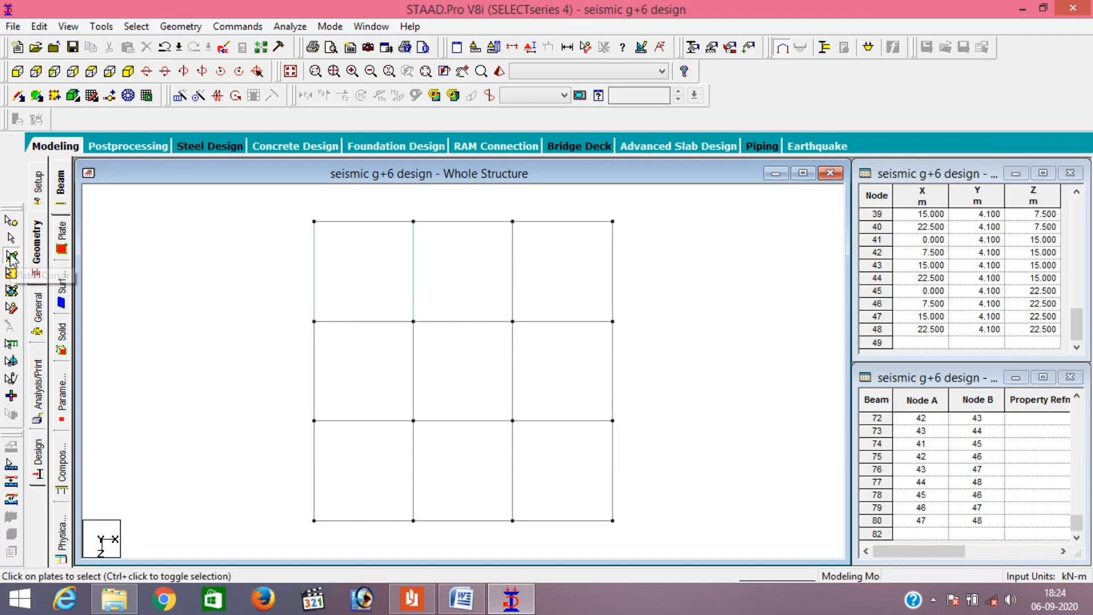
left_click(349, 267)
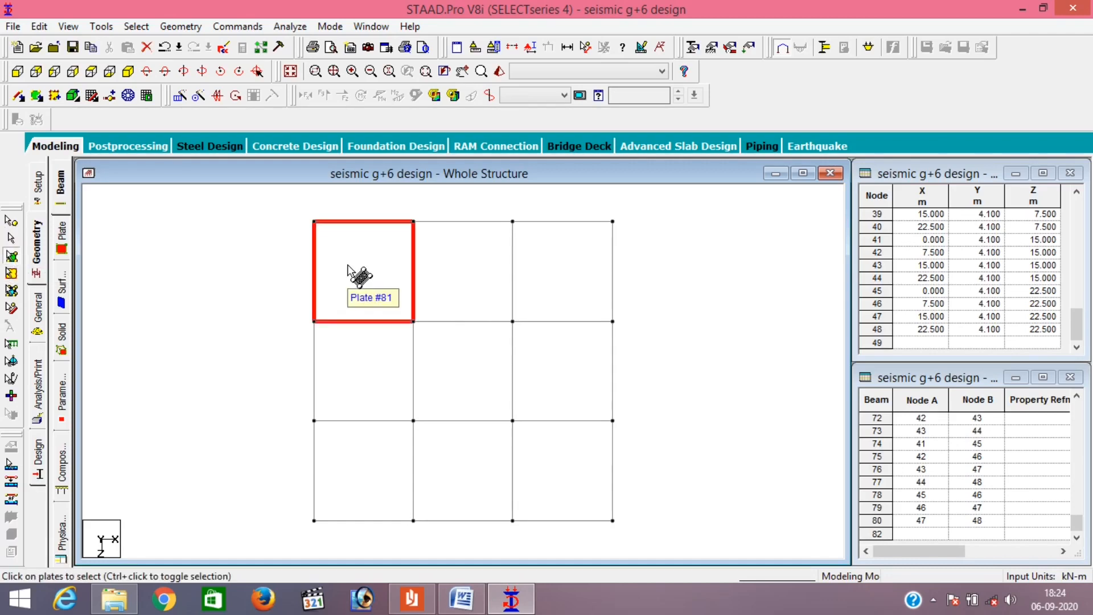
left_click(179, 95)
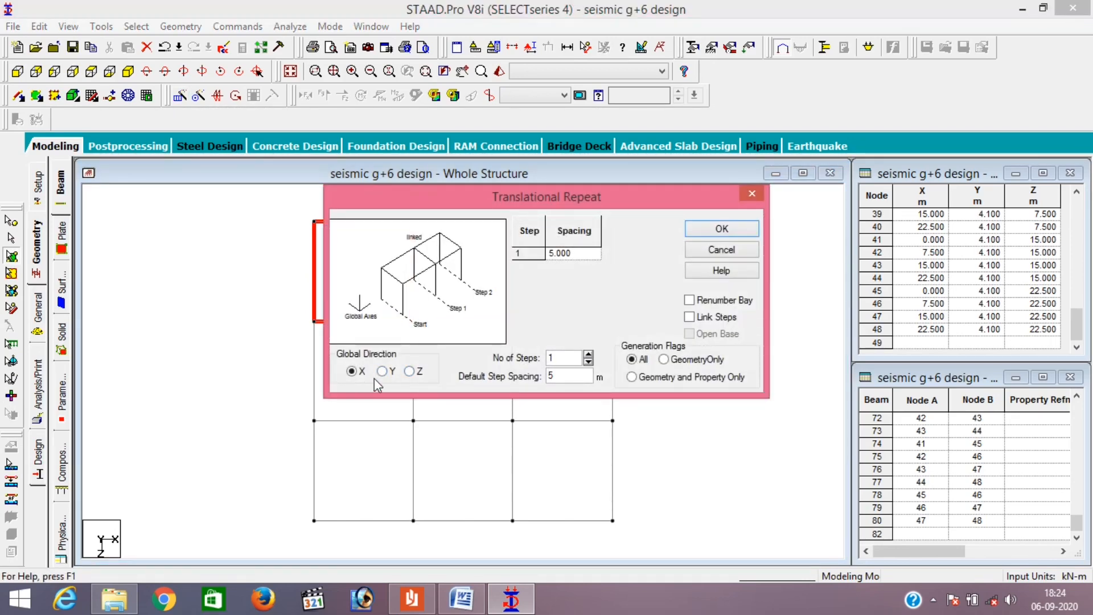
left_click(566, 375)
left_click(571, 355)
type("2")
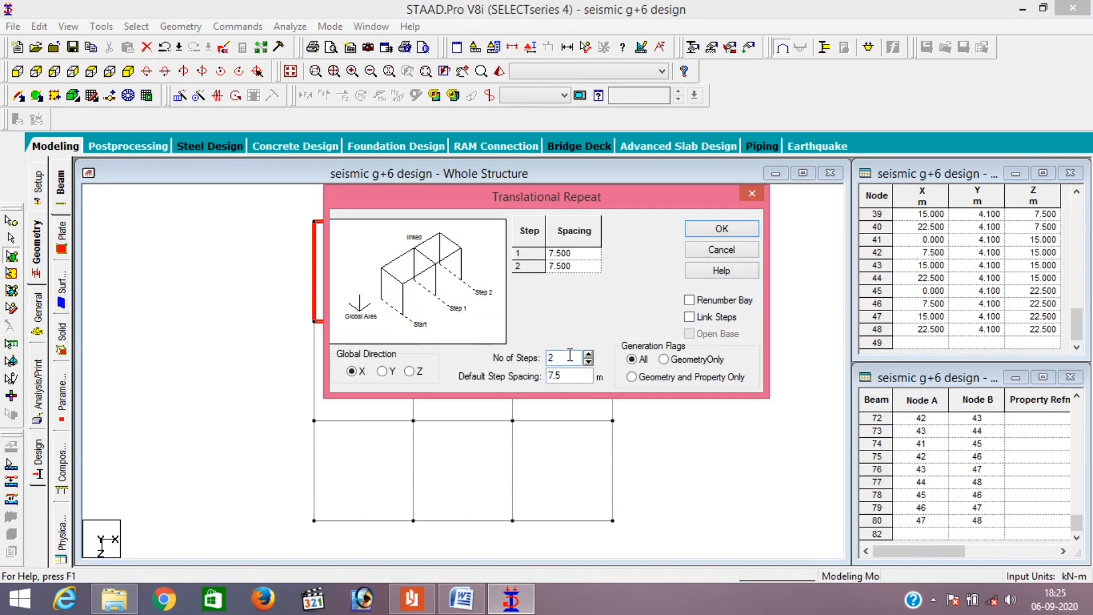
left_click(705, 317)
left_click(723, 229)
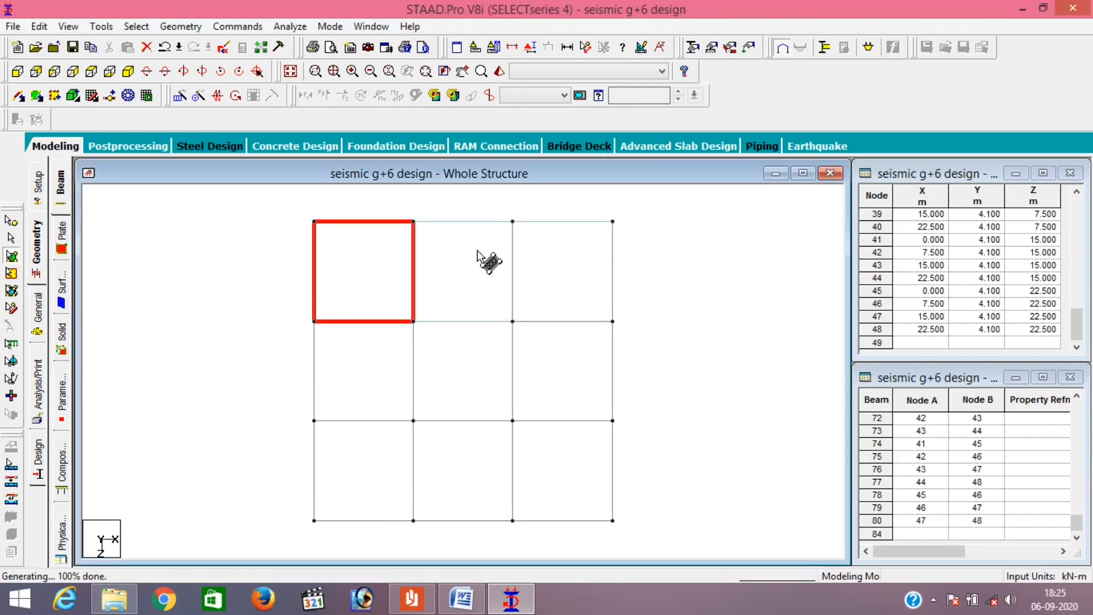
- Select the three plates of the first row and repeat them twice along Z at 7.5 m with linked steps, declining the auto save
left_click(567, 262)
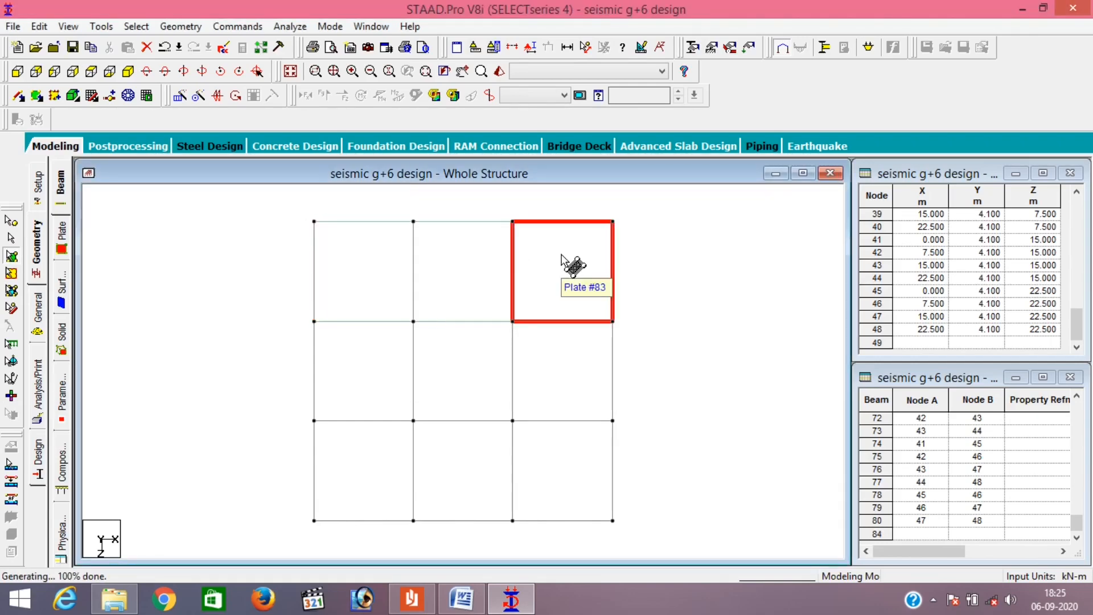
left_click(482, 264, "ctrl")
left_click(392, 266, "ctrl")
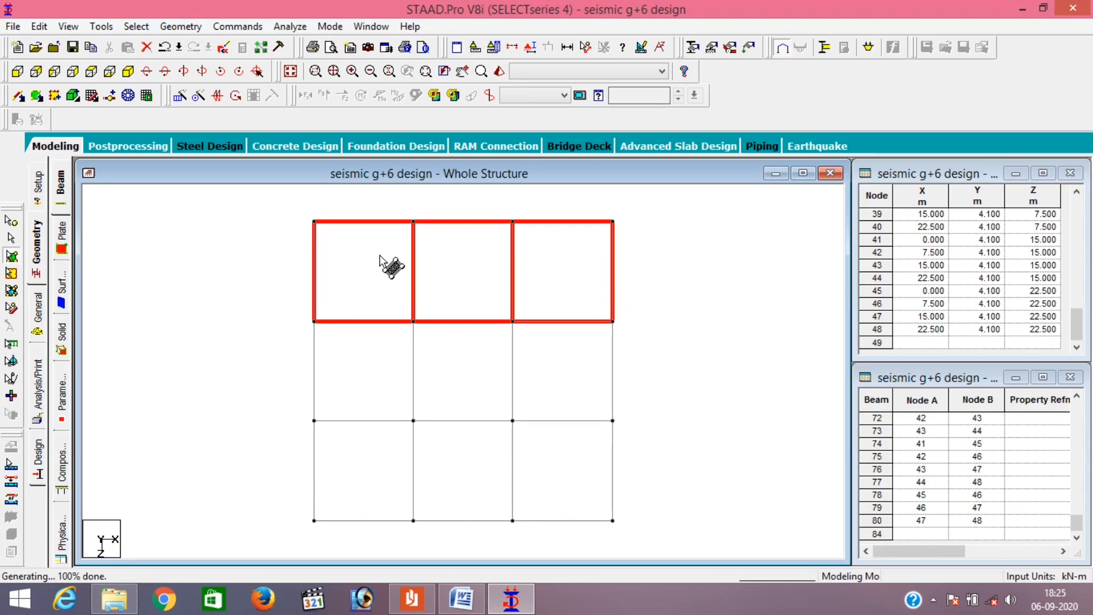
left_click(179, 97)
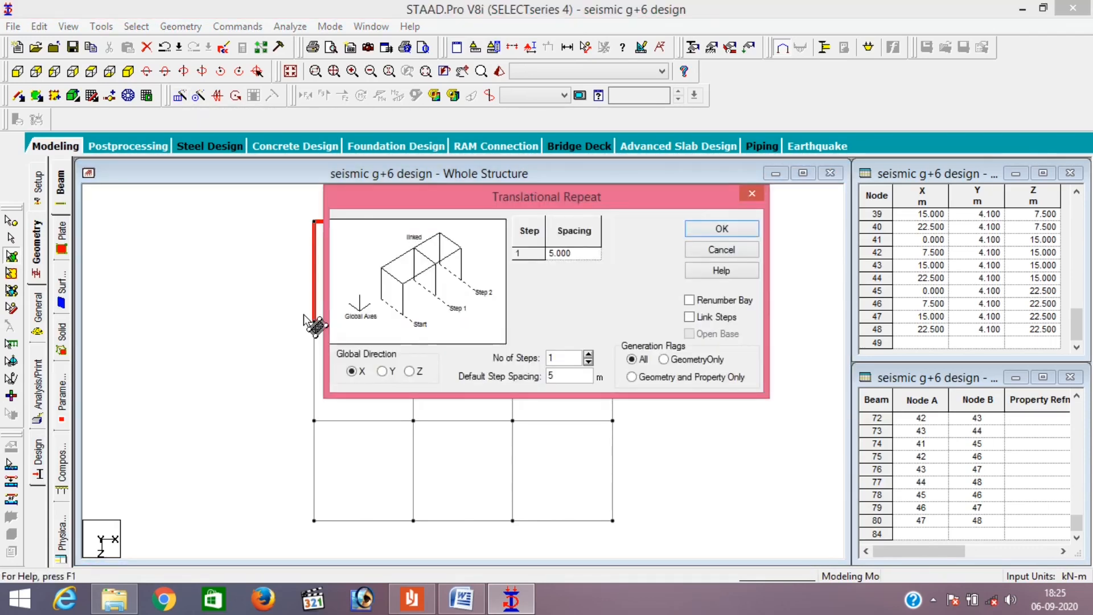
left_click(414, 377)
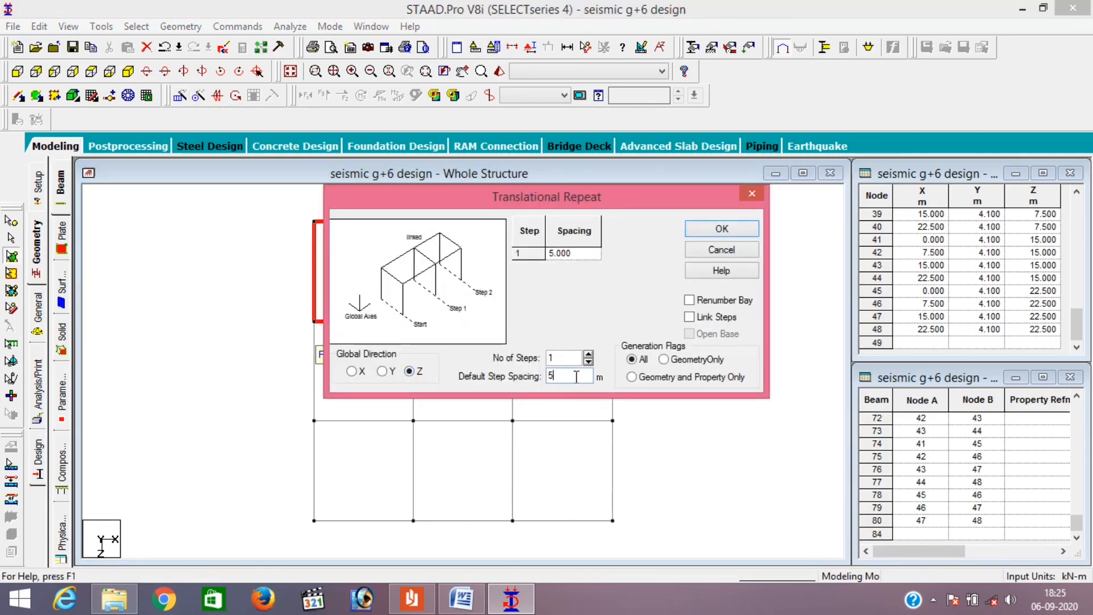
left_click(576, 377)
type("7.5")
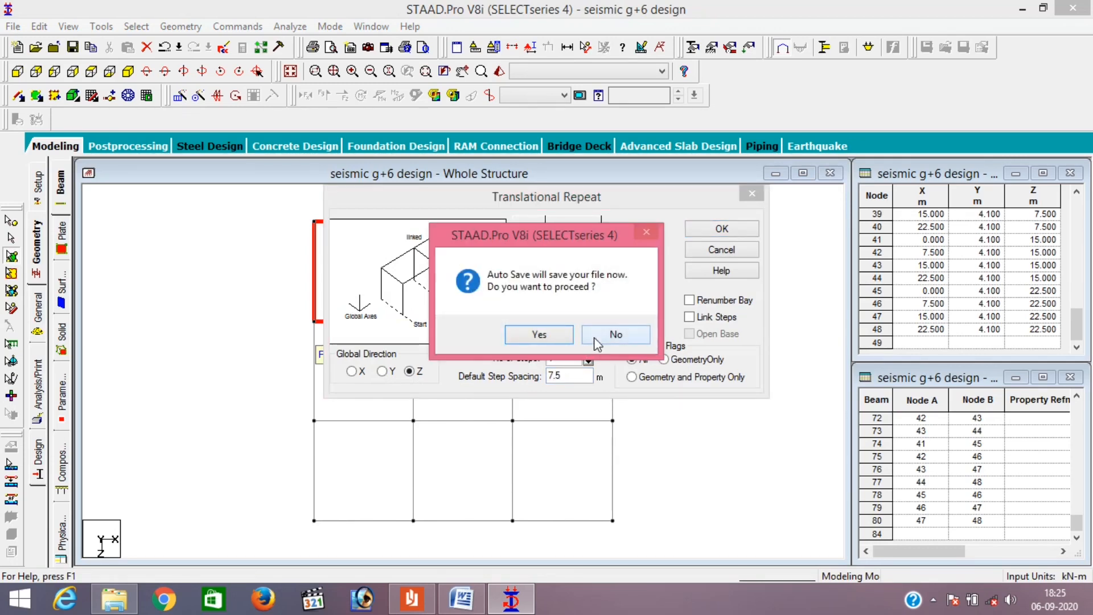
left_click(607, 340)
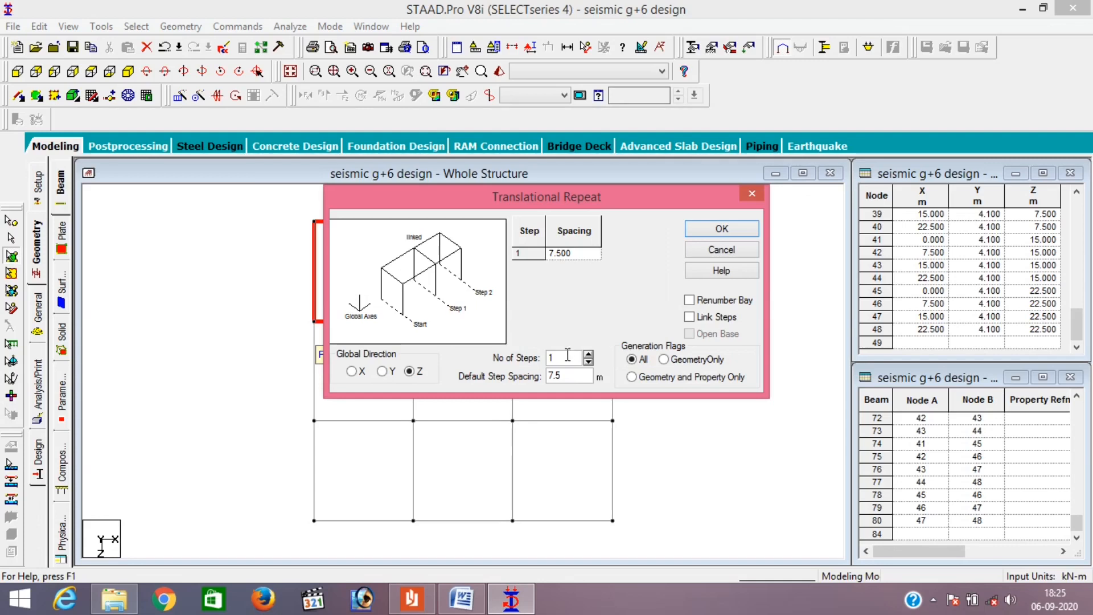
type("2")
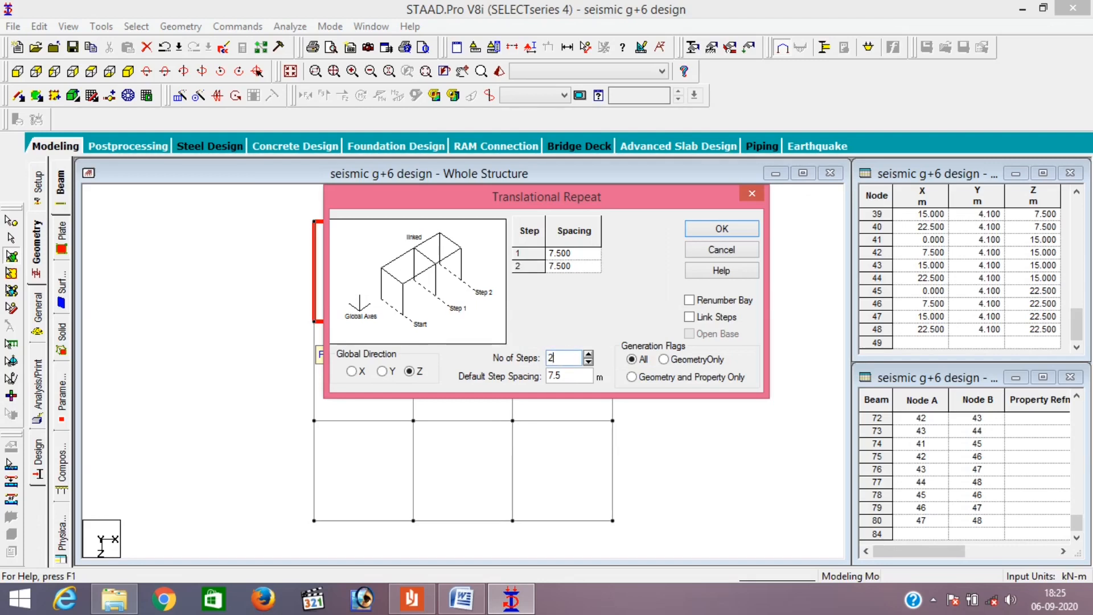
left_click(707, 319)
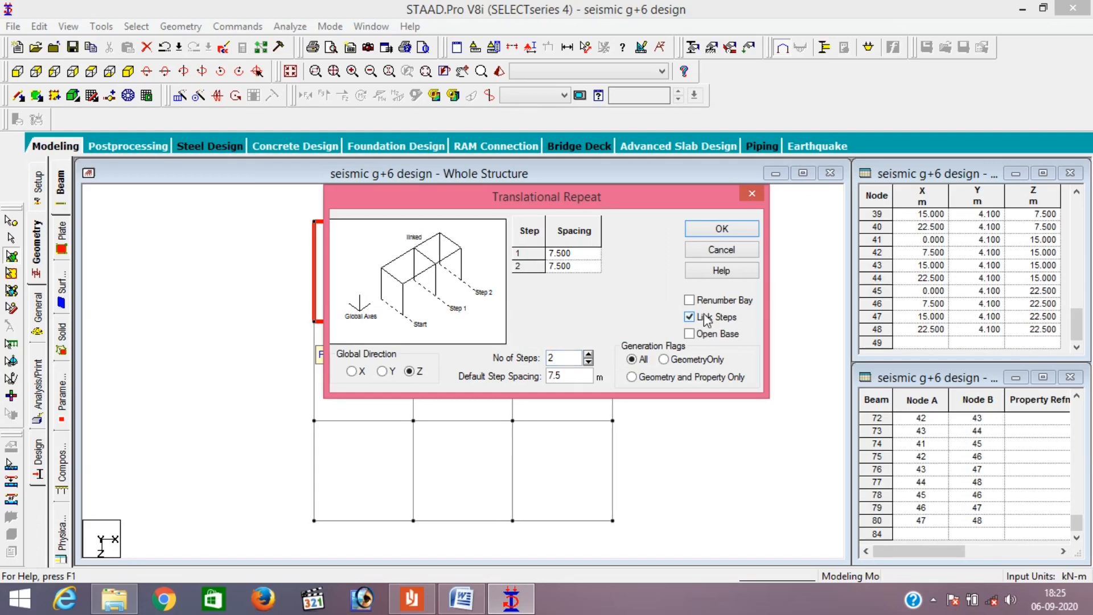
left_click(720, 229)
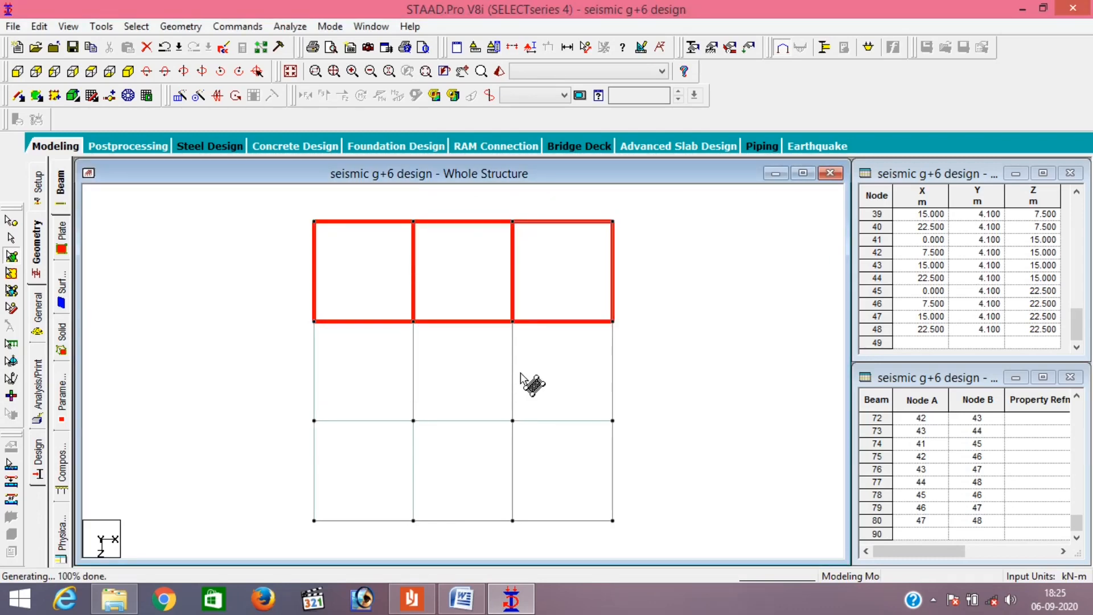
- Check the plates in the second and third rows by selecting them individually
left_click(332, 395)
left_click(433, 468)
left_click(481, 367)
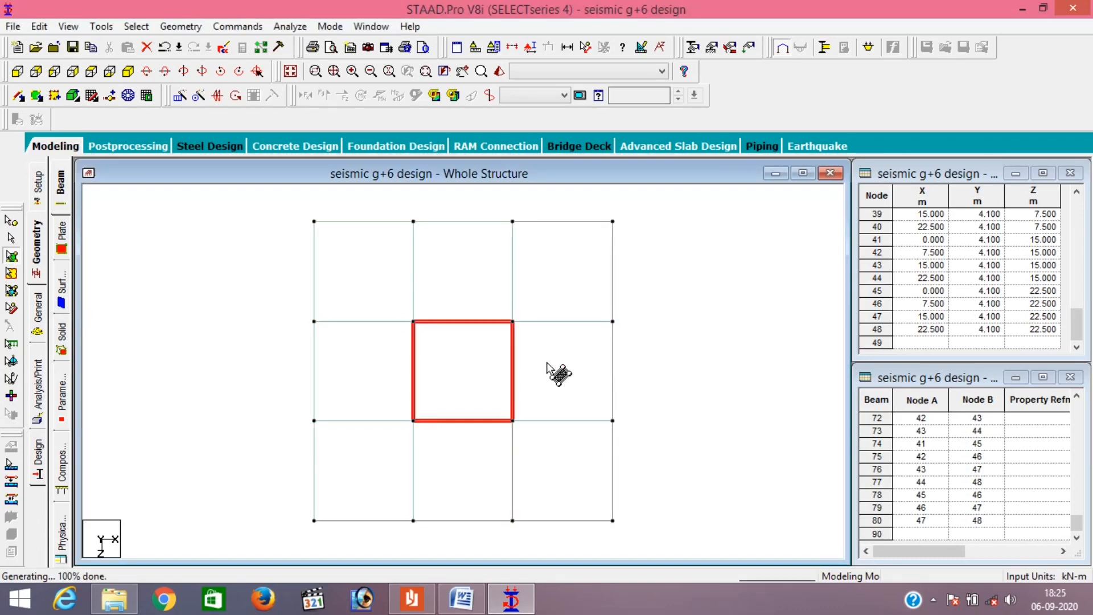
left_click(572, 376)
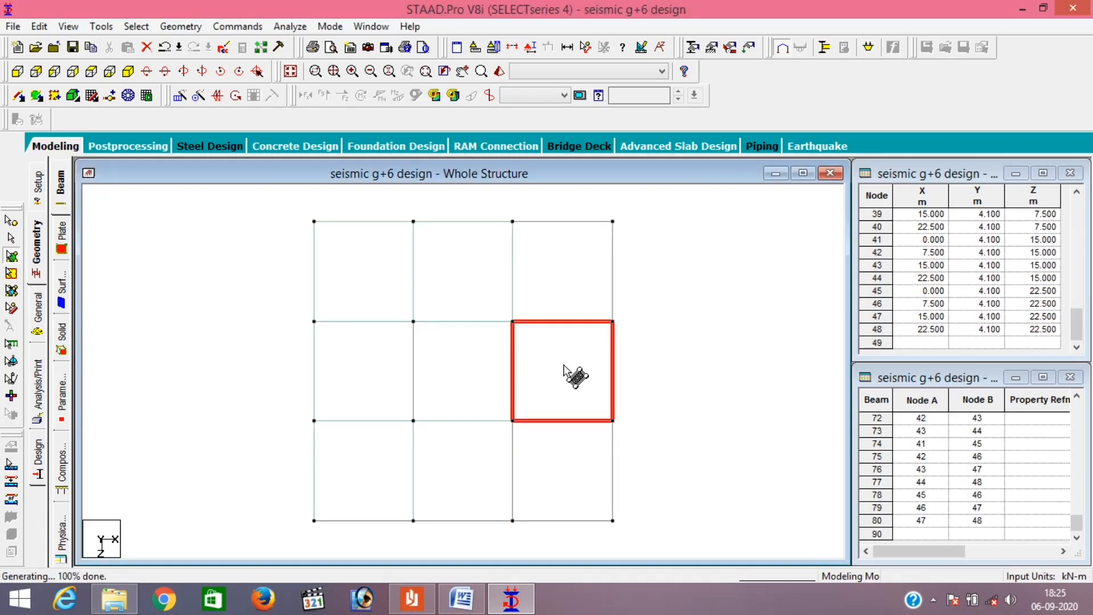
- Bring the whole structure back into display and show it in isometric view
left_click(17, 73)
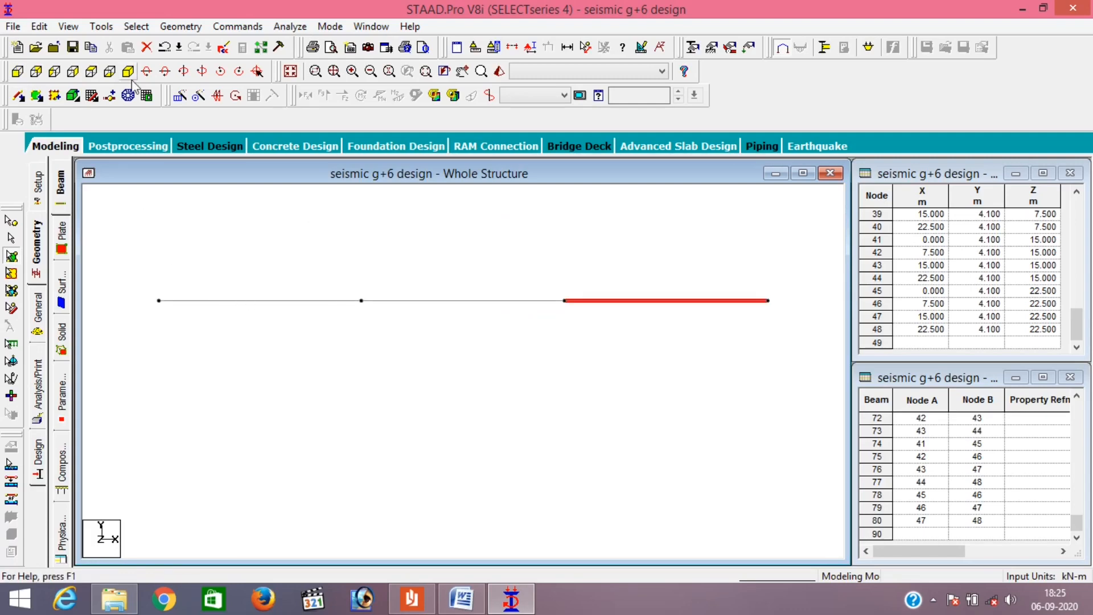
left_click(68, 26)
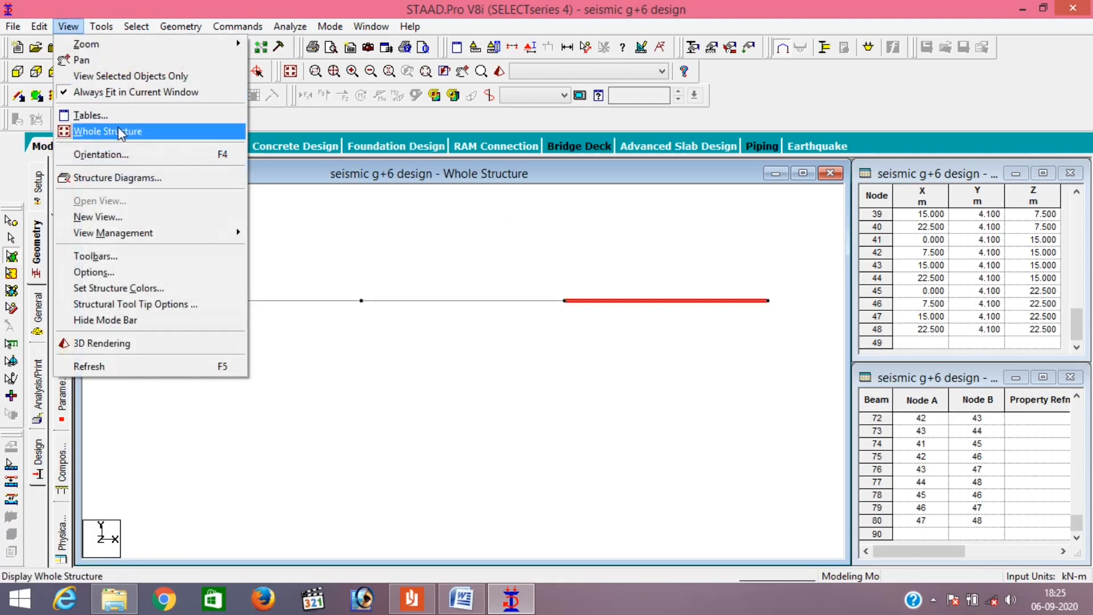
left_click(120, 132)
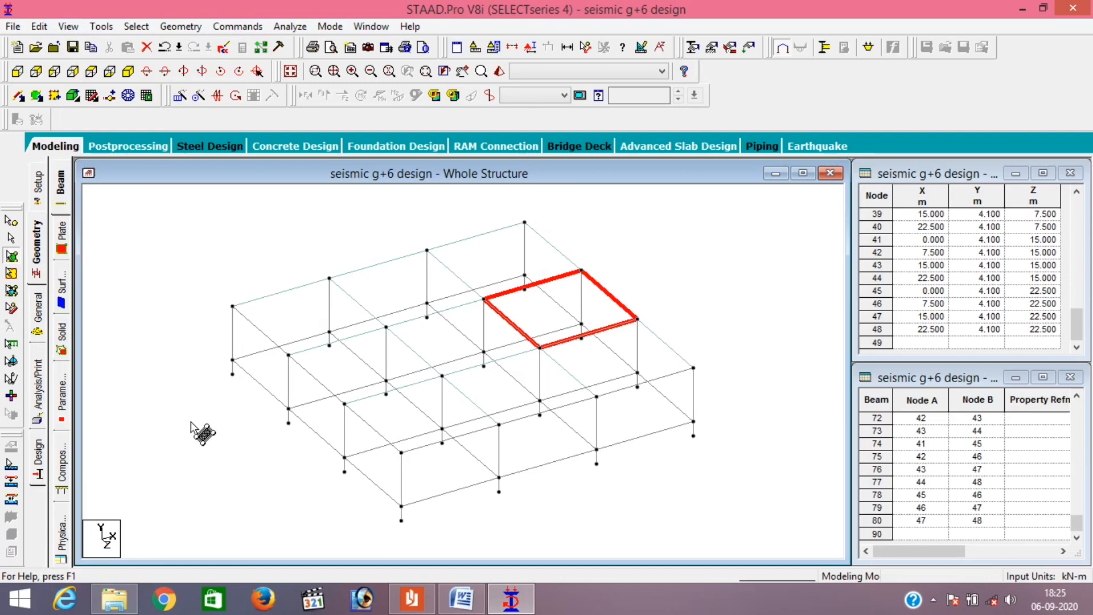
- In front view, select all beams and plates of the 4.1 m floor and repeat them along Y in 5 linked steps of 5 m
left_click(17, 71)
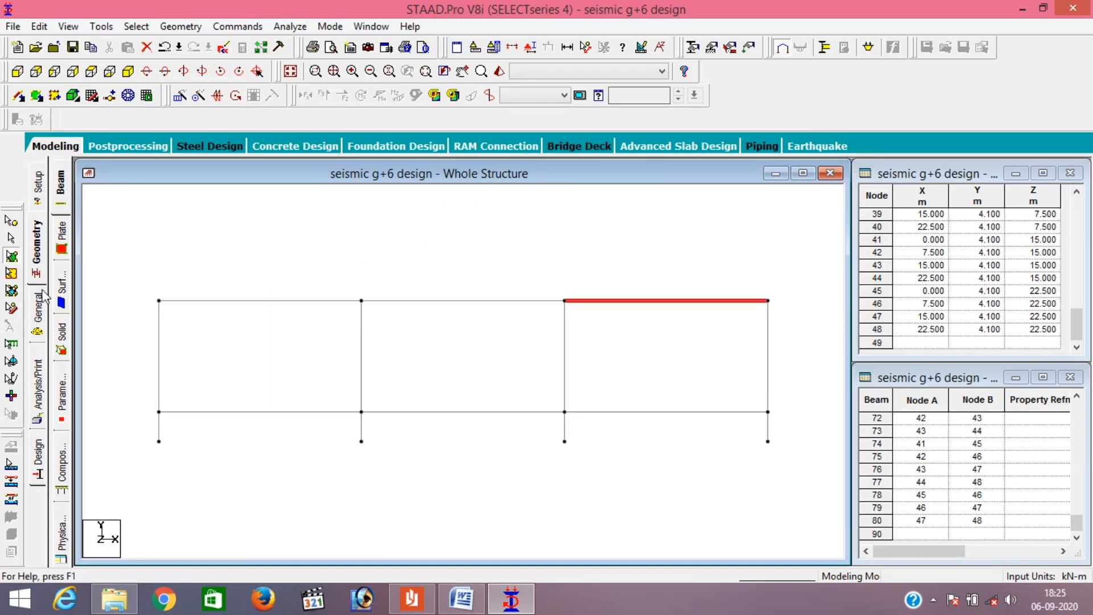
left_click(11, 309)
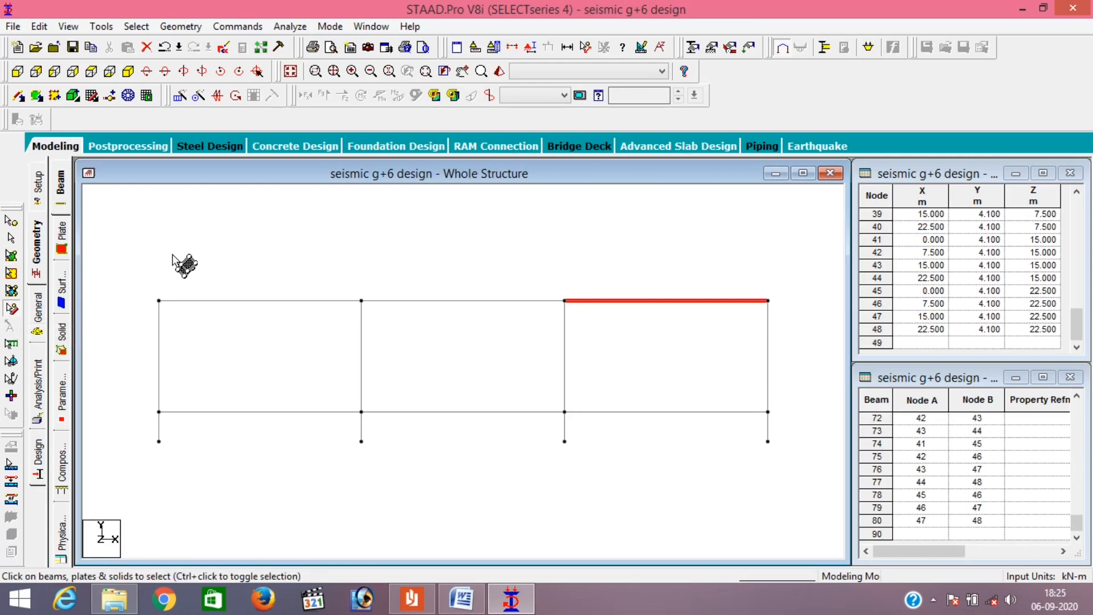
left_click(226, 295)
left_click_drag(130, 288, 804, 318)
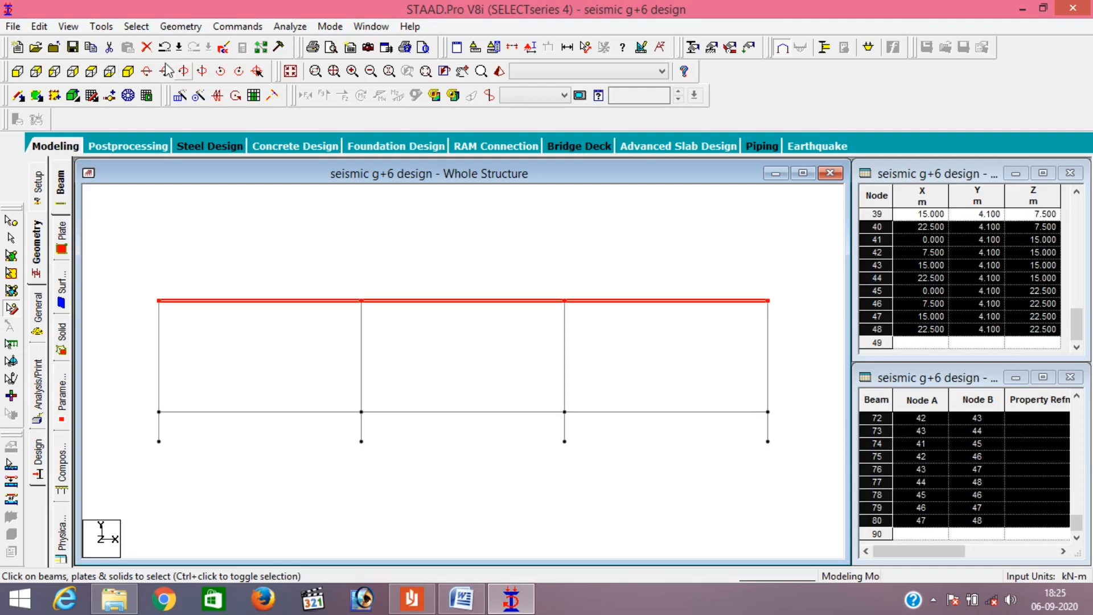
left_click(180, 97)
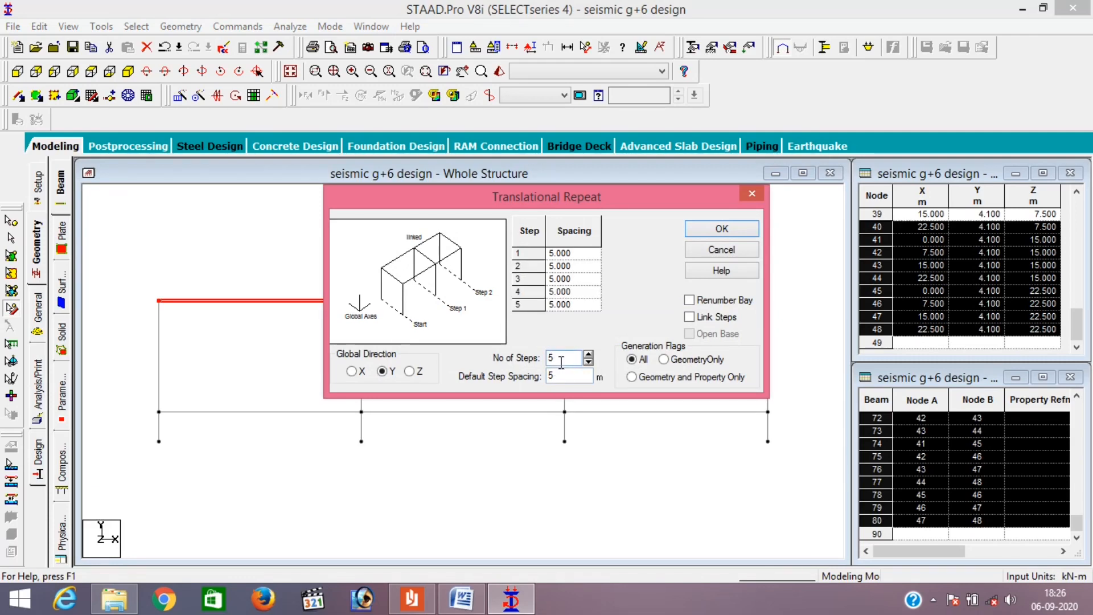
left_click(700, 324)
left_click(720, 231)
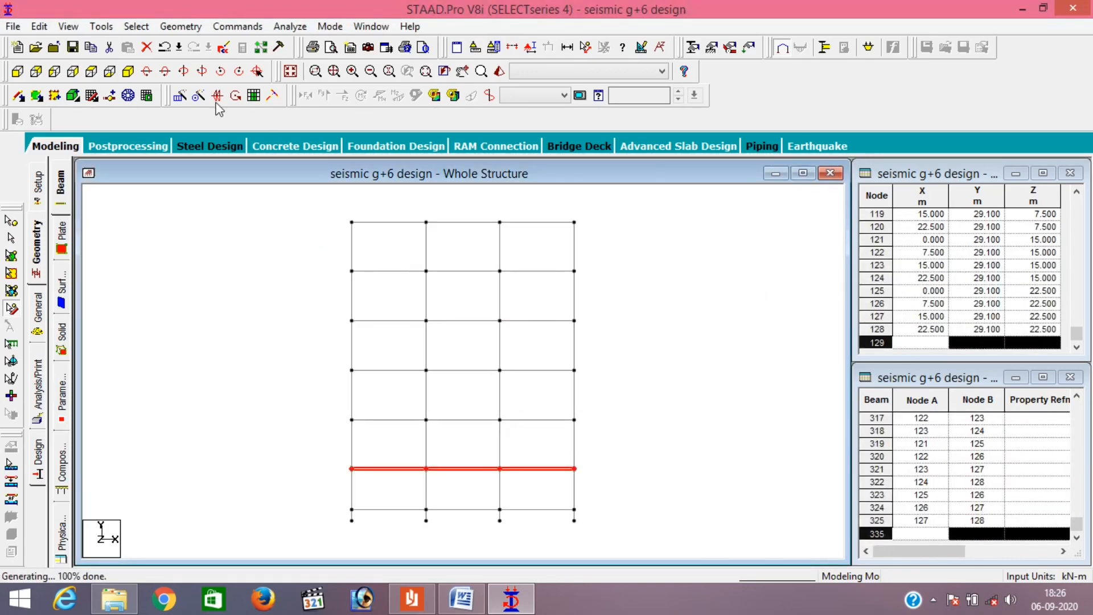
- Select the entire building in isometric view and run the check for multiple structures
left_click(129, 71)
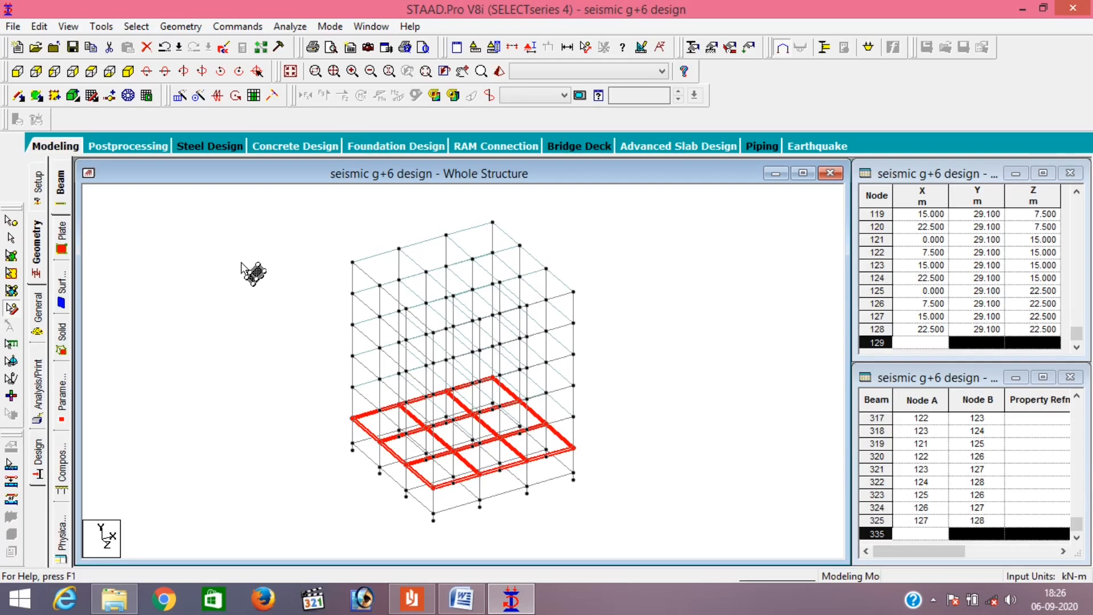
left_click(240, 263)
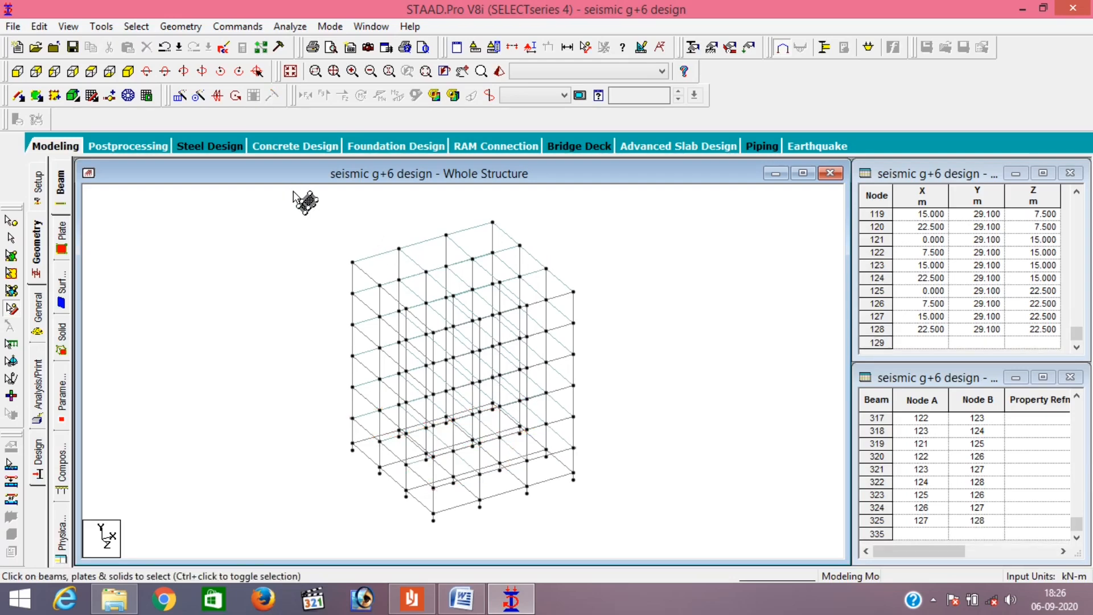
left_click_drag(293, 191, 635, 549)
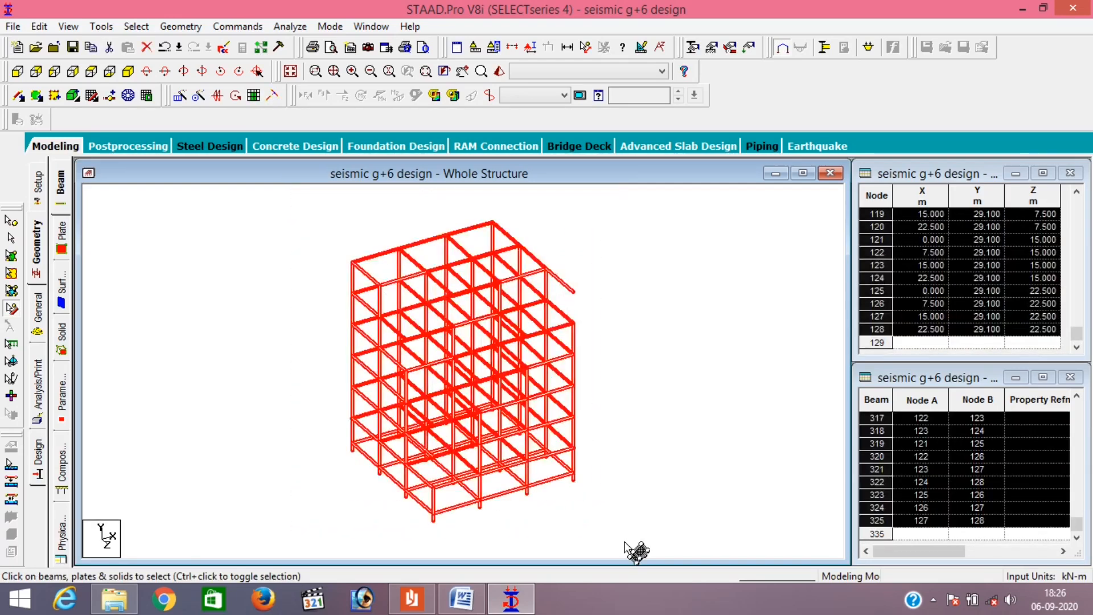
left_click(98, 26)
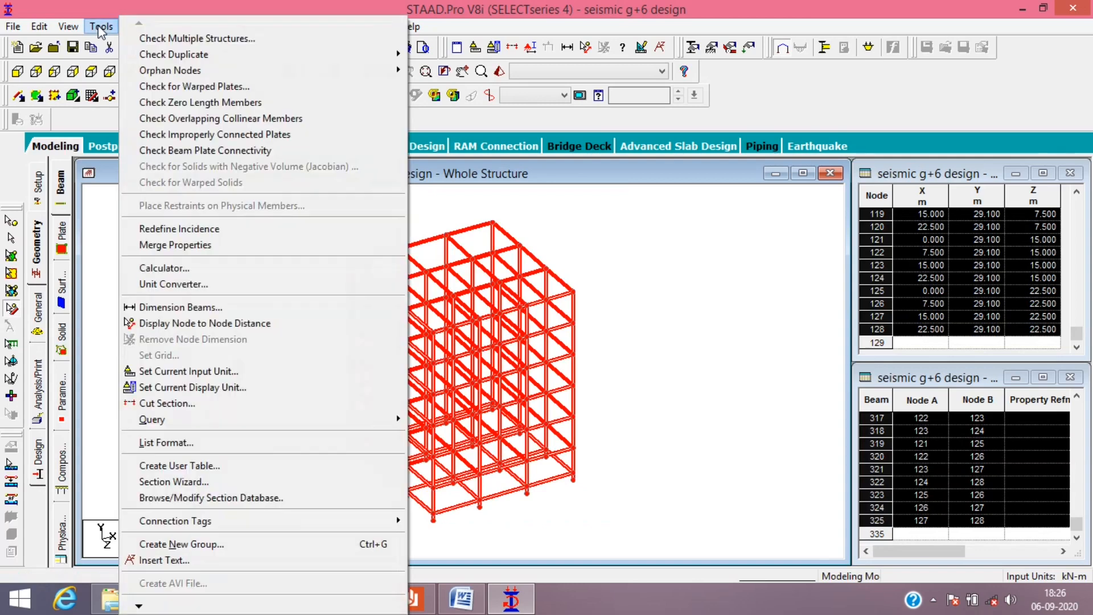
left_click(171, 41)
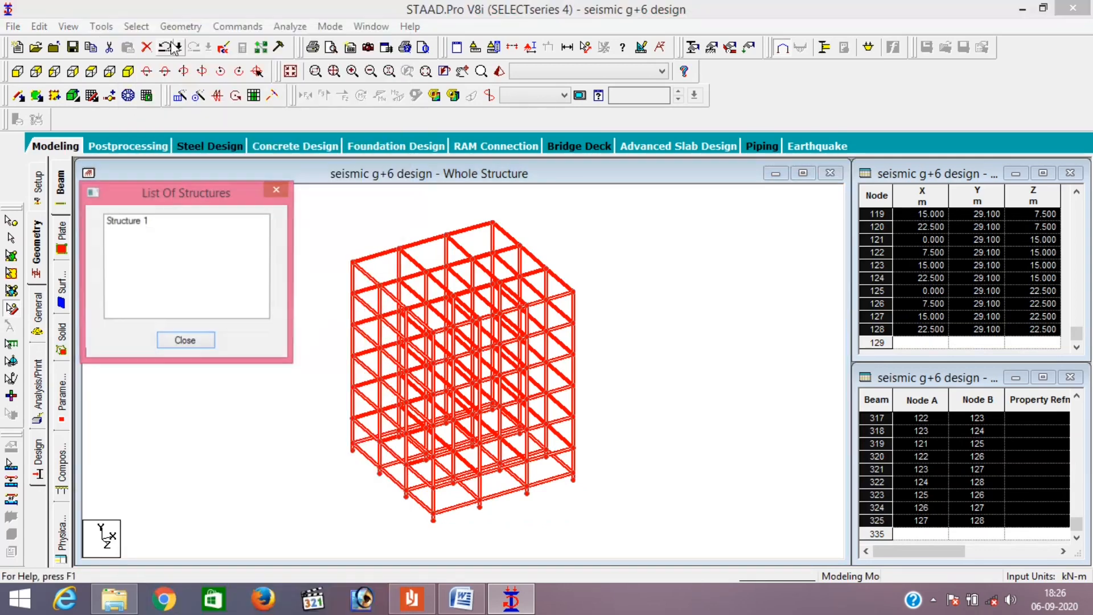
- Review Structure 1 in the list of structures, close the list, and check the model for duplicate nodes
left_click(138, 226)
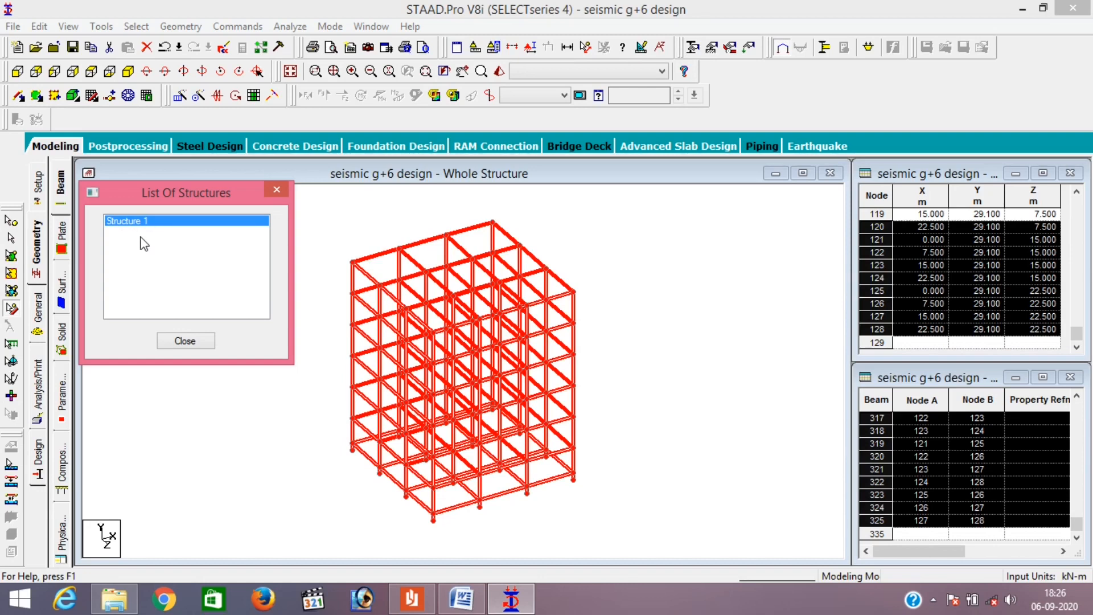
left_click(199, 341)
left_click(101, 28)
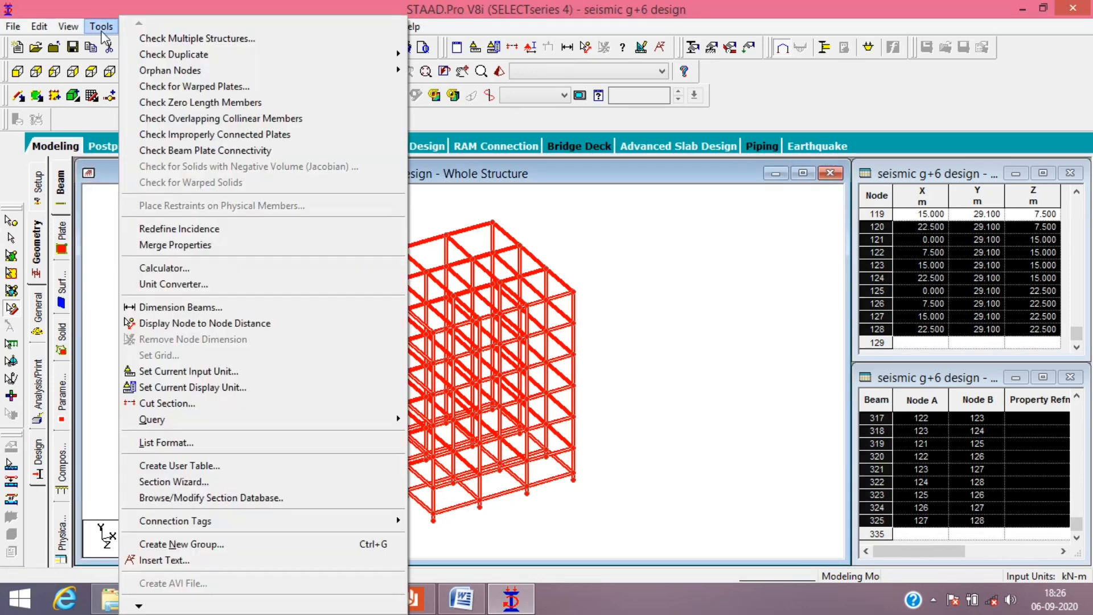
mouse_move(393, 54)
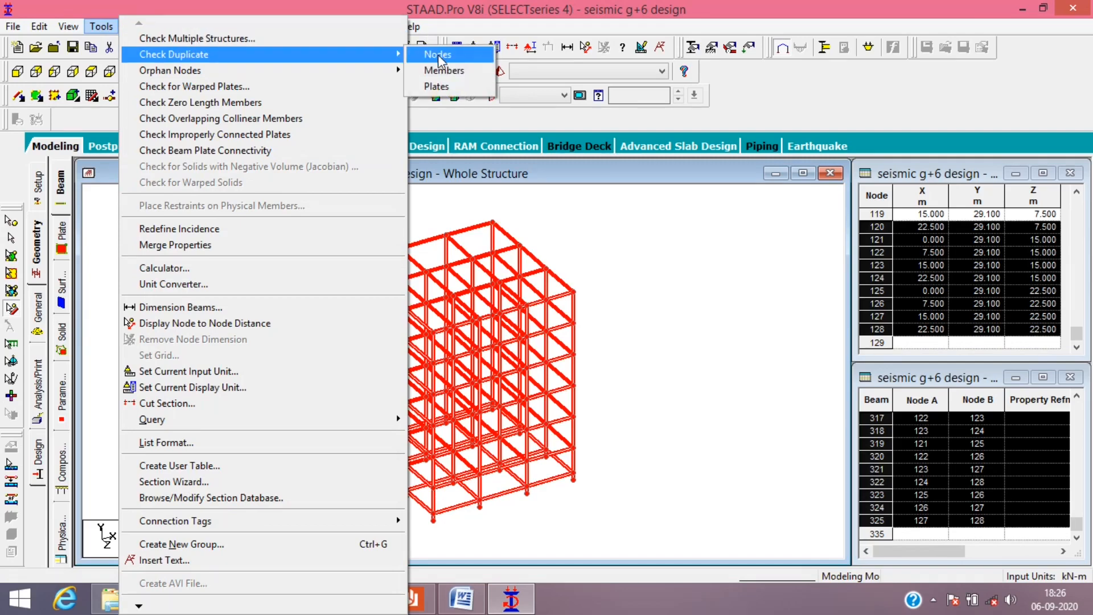
left_click(438, 54)
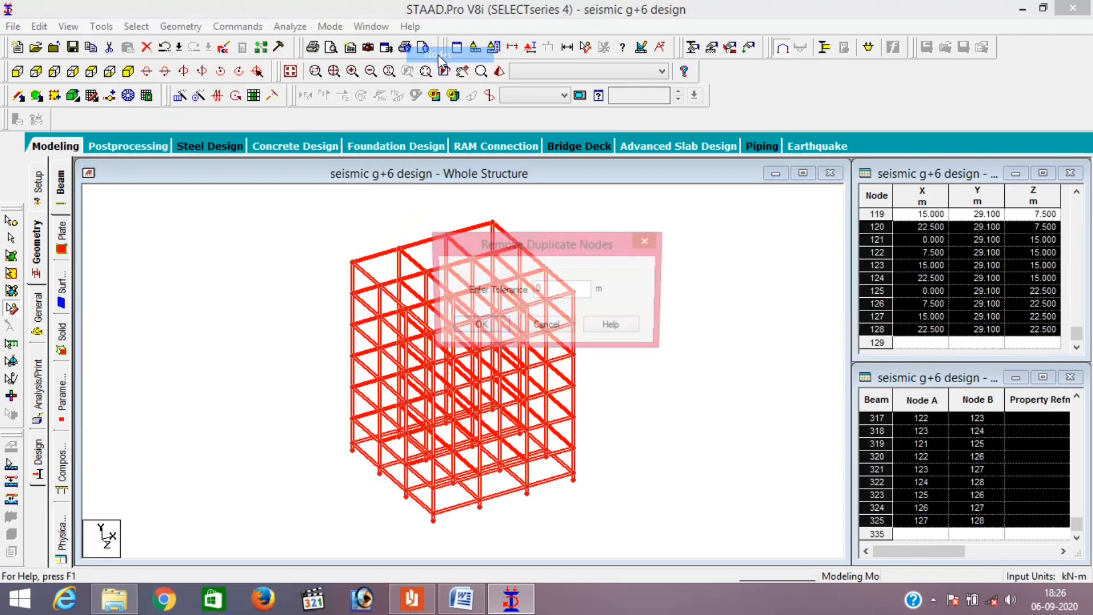
left_click(480, 328)
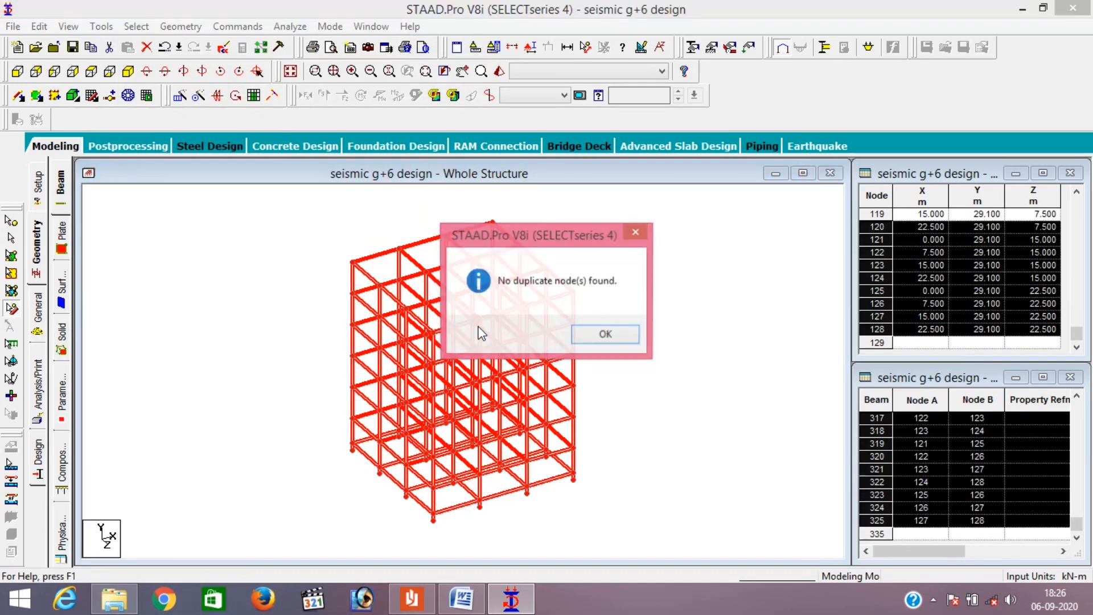
left_click(602, 335)
- Check the whole structure for duplicate members and for duplicate plates
left_click(101, 27)
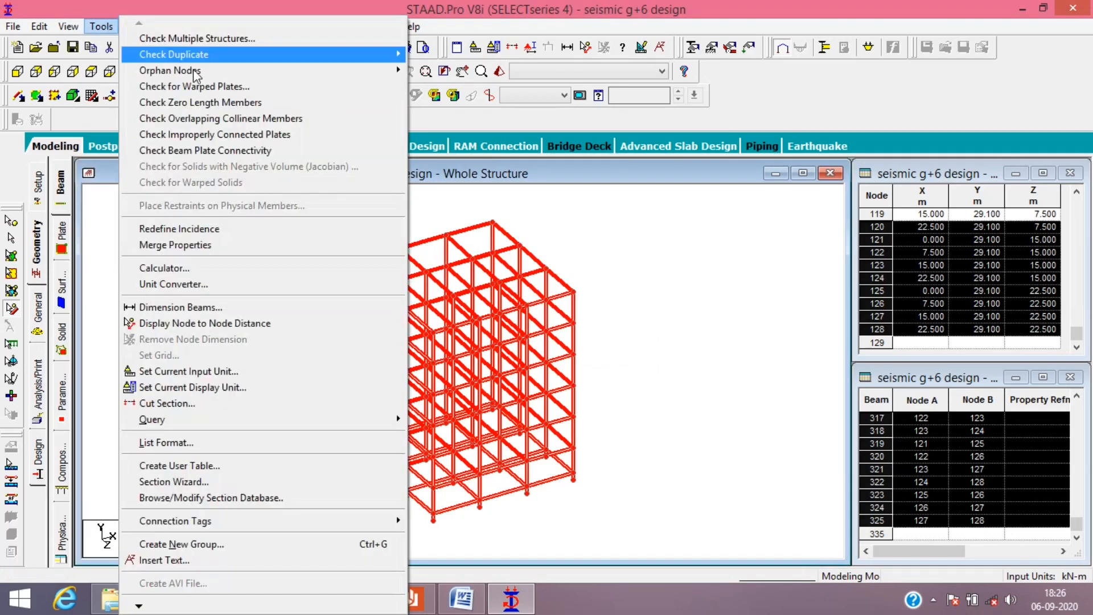
mouse_move(370, 55)
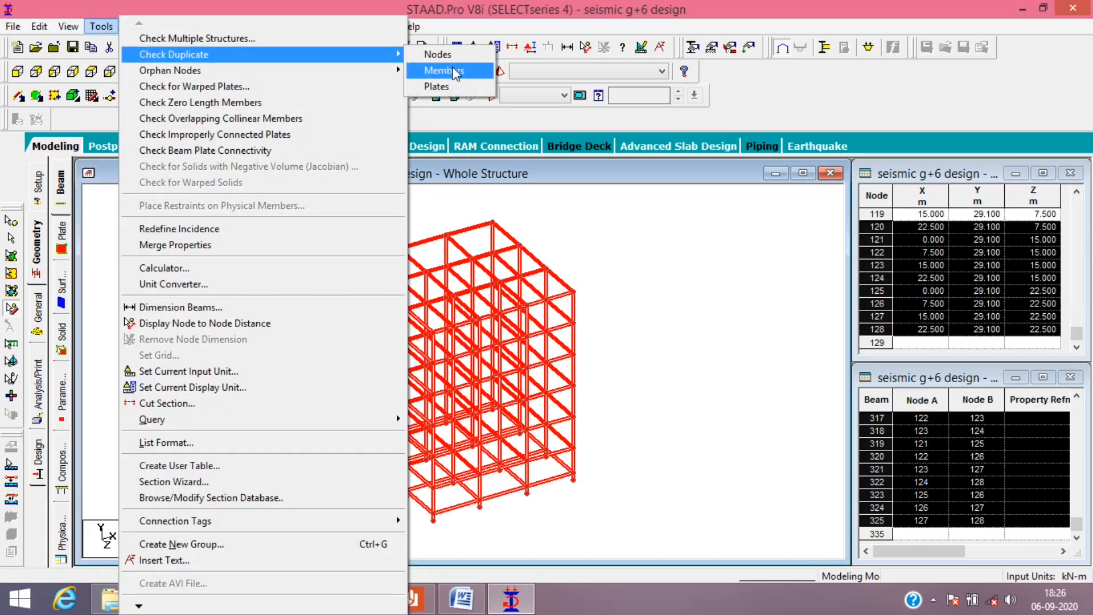
left_click(456, 71)
left_click(615, 334)
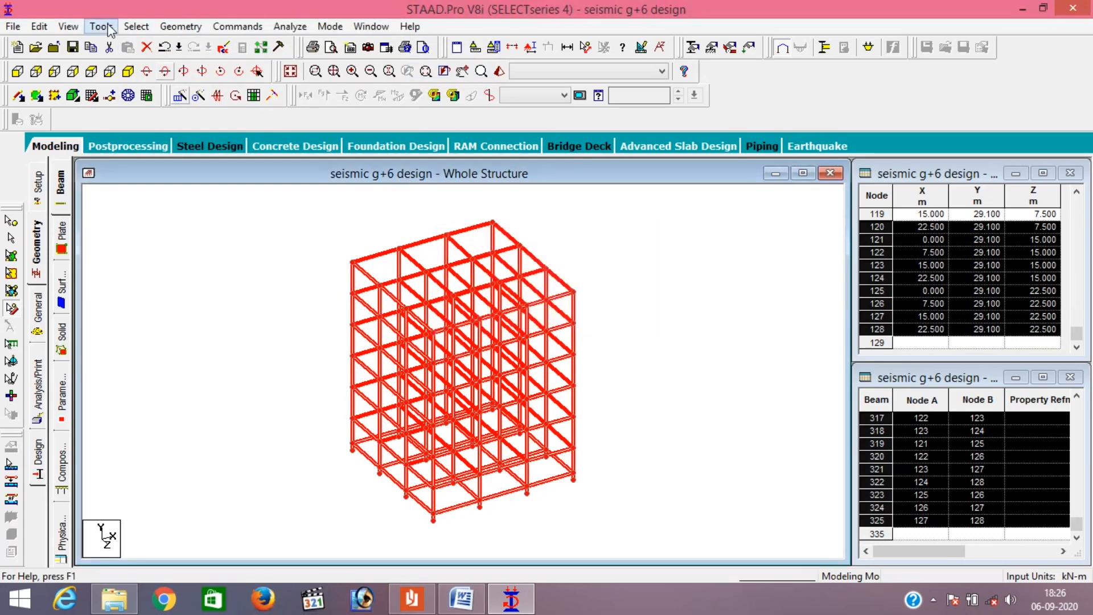
left_click(102, 26)
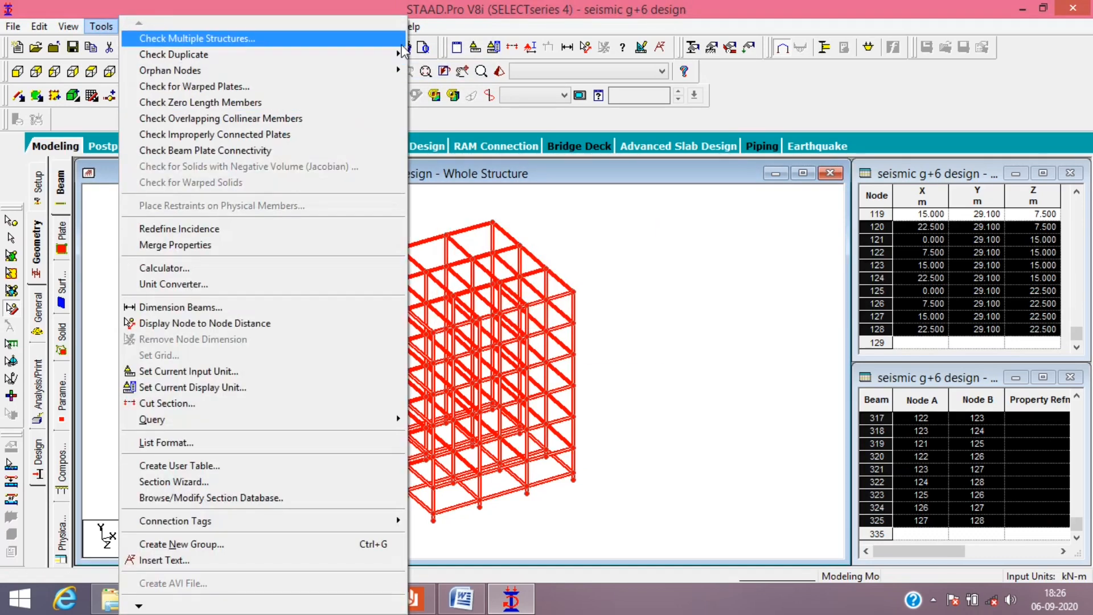
mouse_move(402, 54)
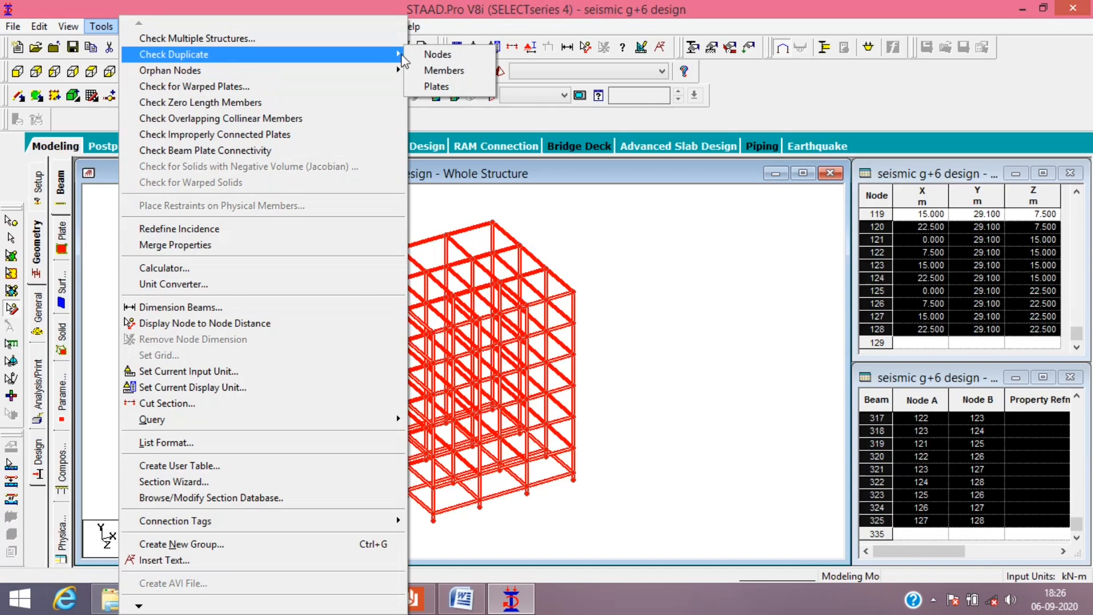
left_click(443, 87)
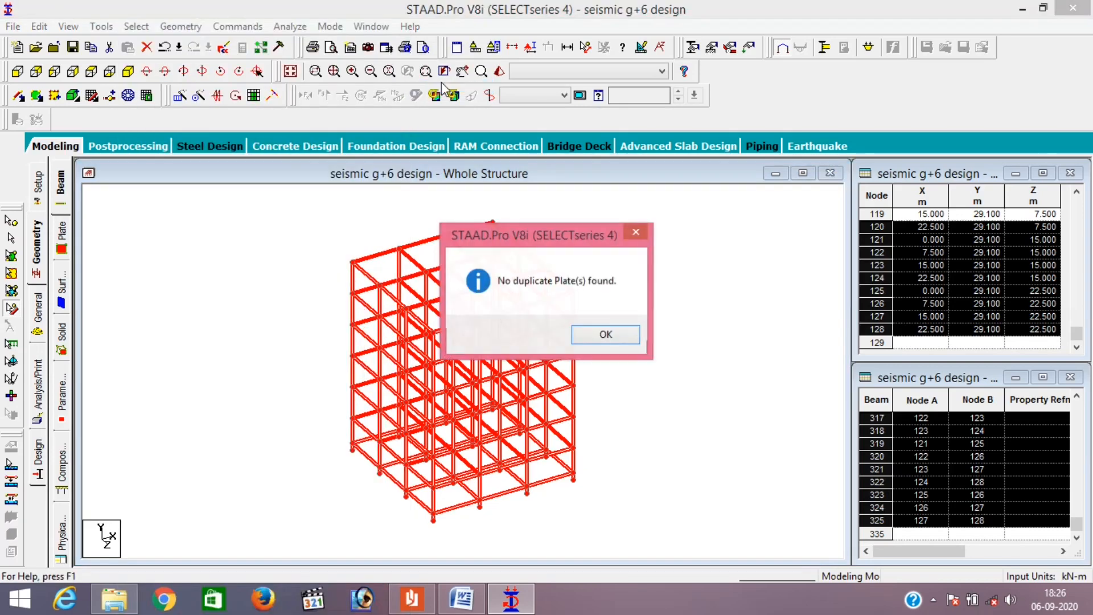
left_click(605, 334)
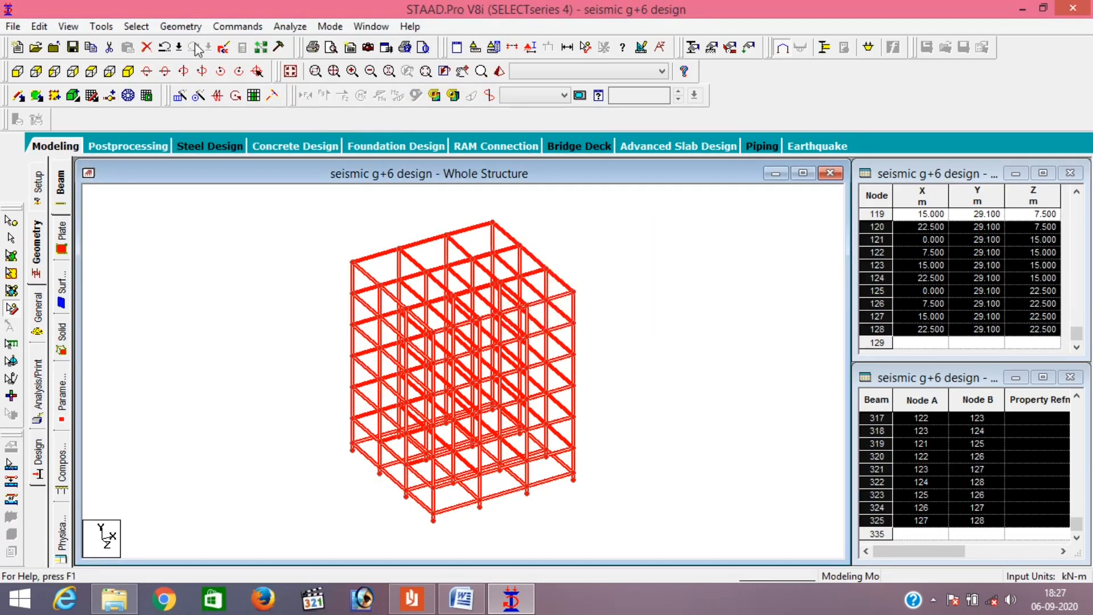
- Redefine the incidence of all selected beams so each start node is closer to the origin than its end node, and clear the selection
left_click(101, 27)
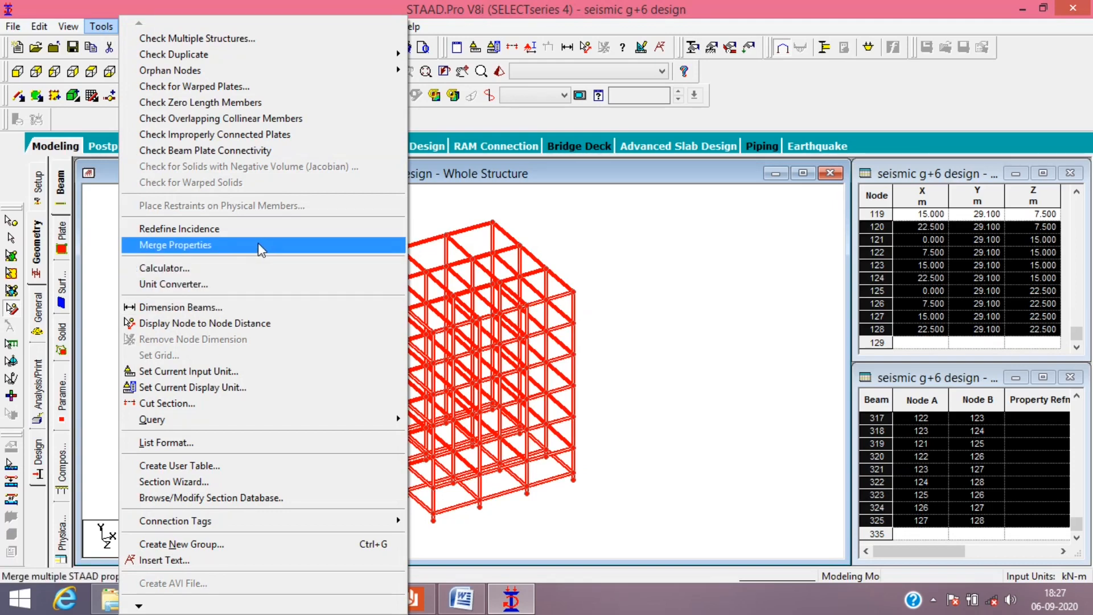
left_click(195, 233)
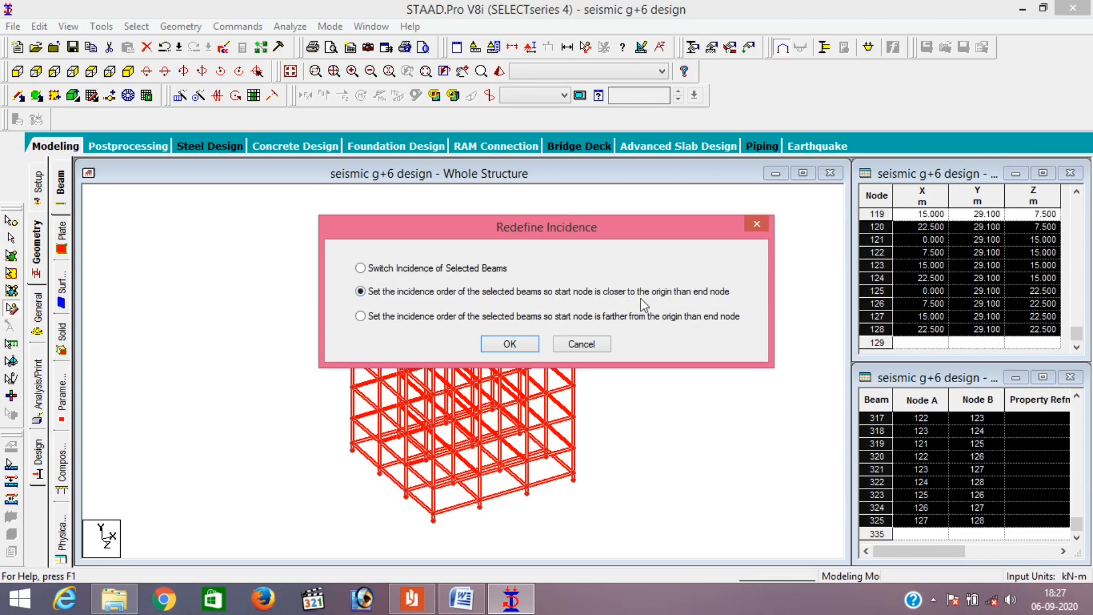
left_click(506, 344)
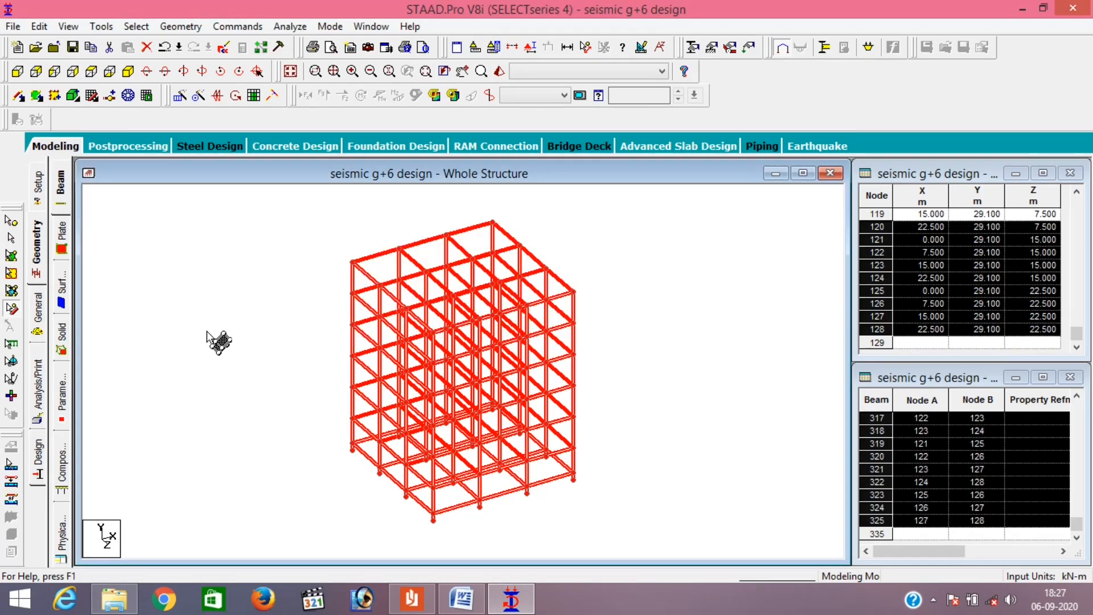
left_click(215, 337)
- Create a fixed support definition for the structure
left_click(44, 305)
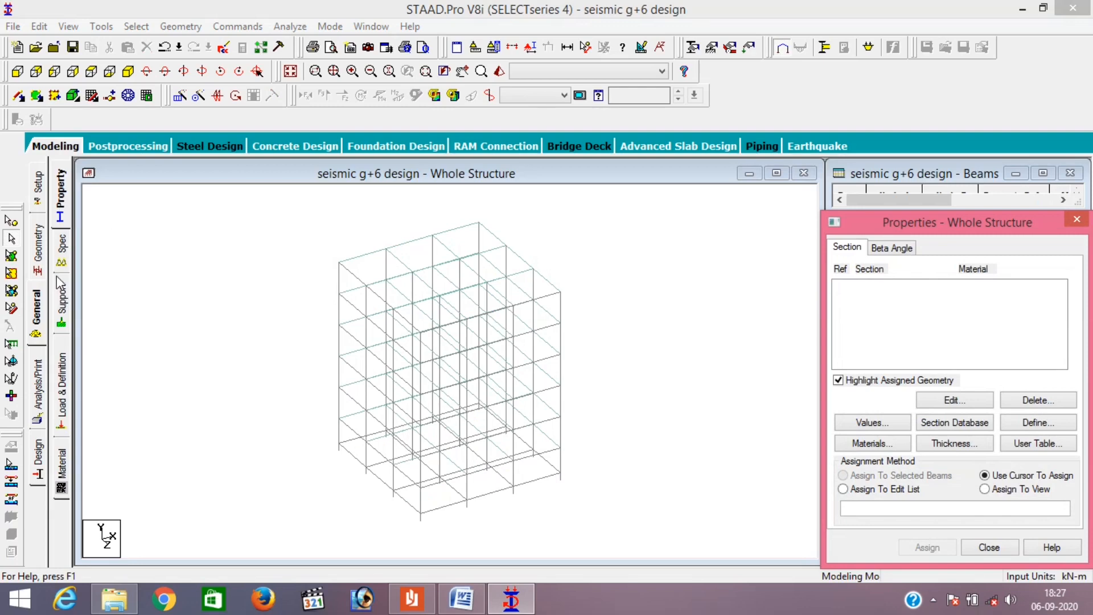
left_click(61, 305)
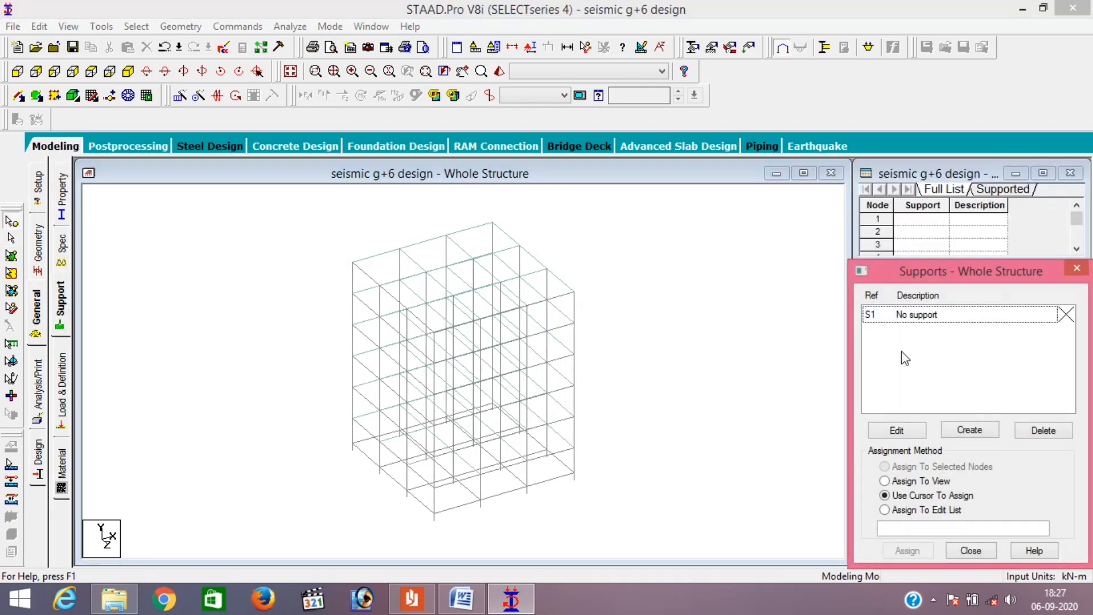
left_click(979, 433)
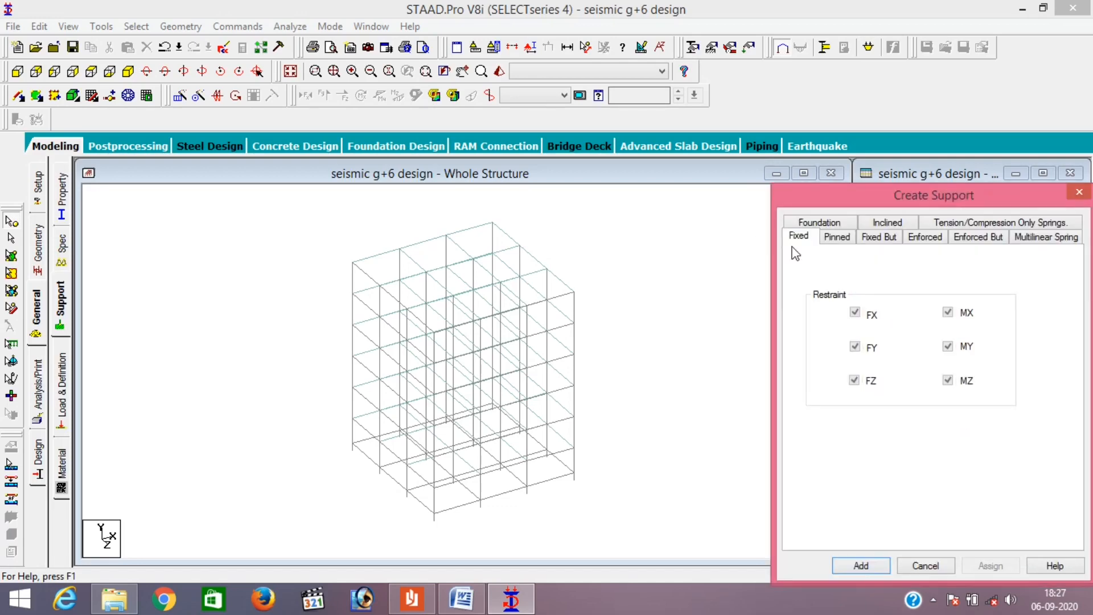
left_click(854, 567)
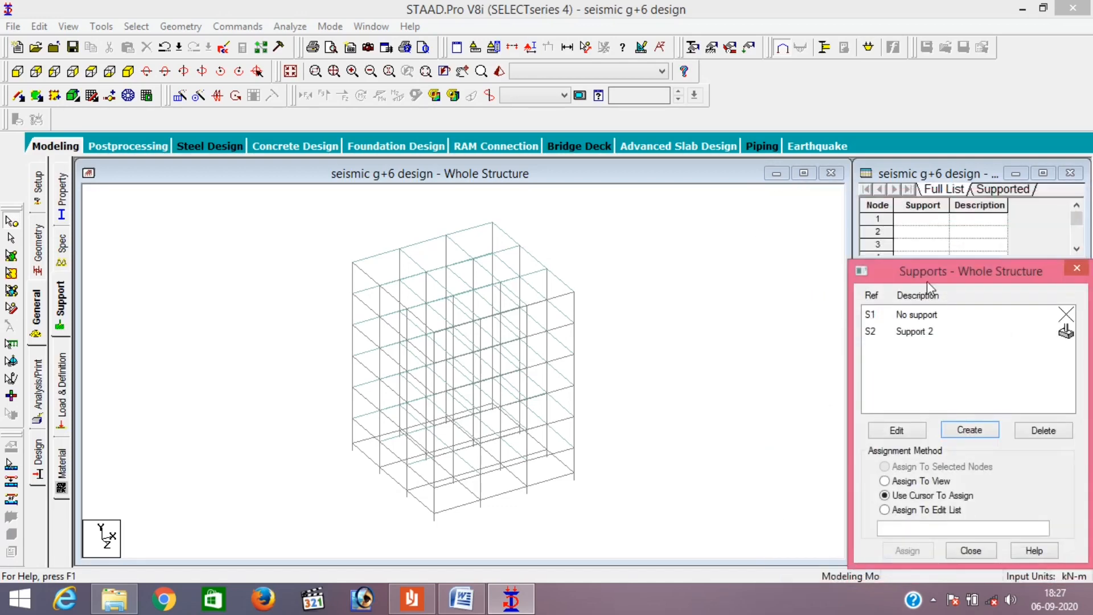
- Select all column base nodes in front view and assign the fixed support to them, checking them in isometric view
left_click(917, 335)
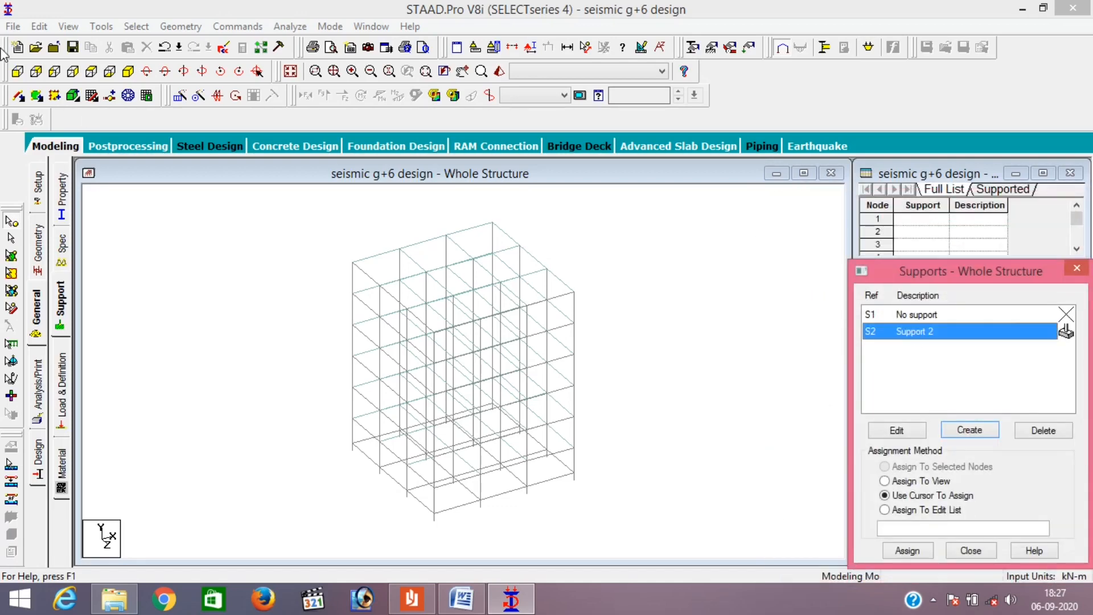
left_click(17, 71)
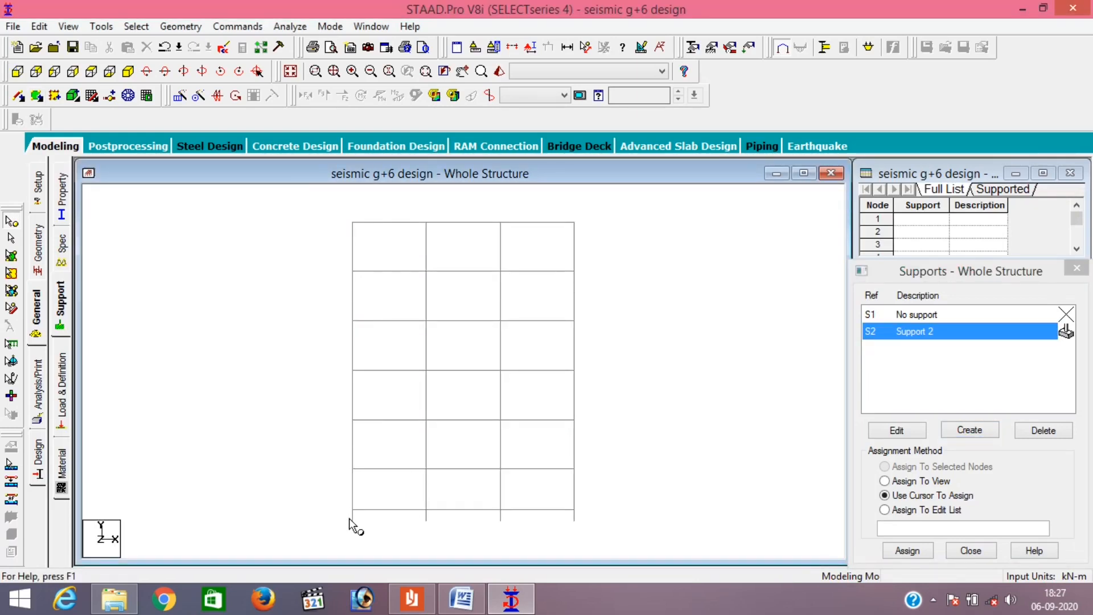
left_click_drag(348, 517, 631, 543)
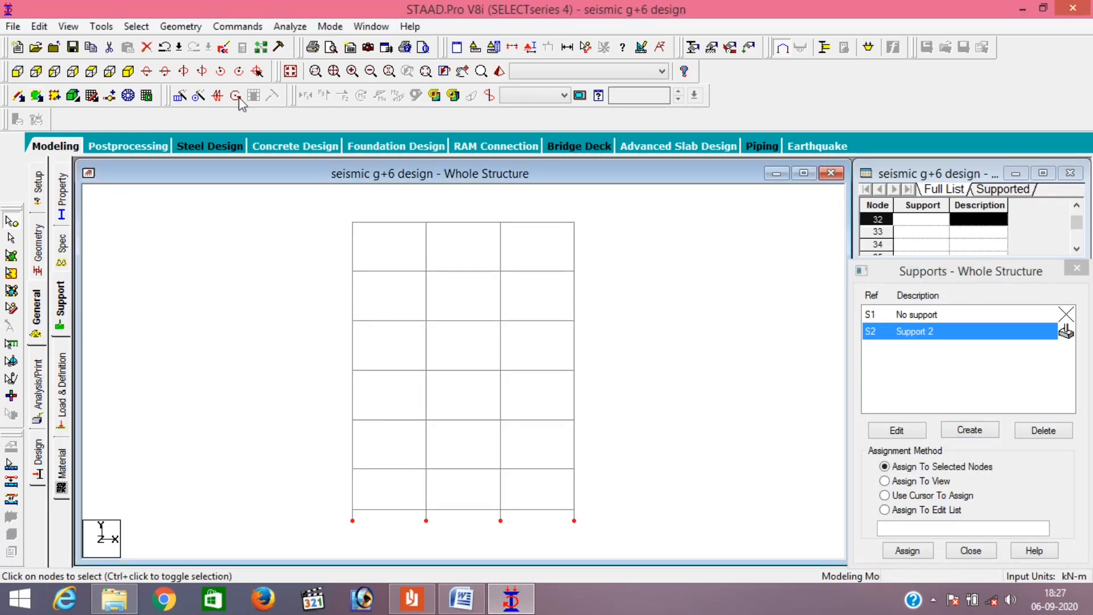
left_click(127, 71)
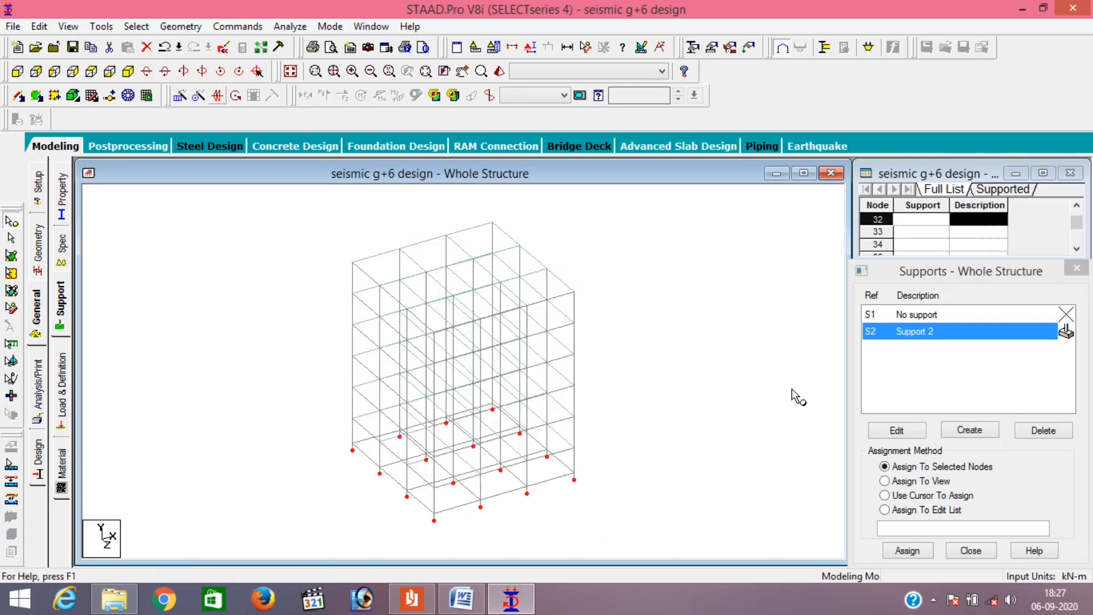
left_click(906, 551)
left_click(964, 457)
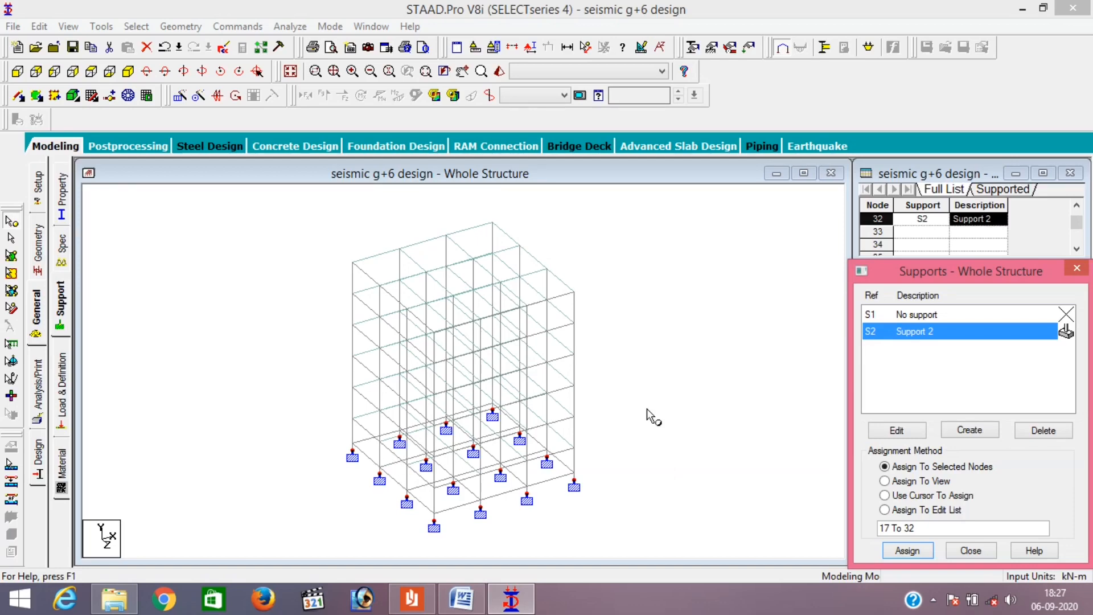
- Define a rectangular concrete section property with YD 0.3 m and ZD 0.3 m
left_click(63, 205)
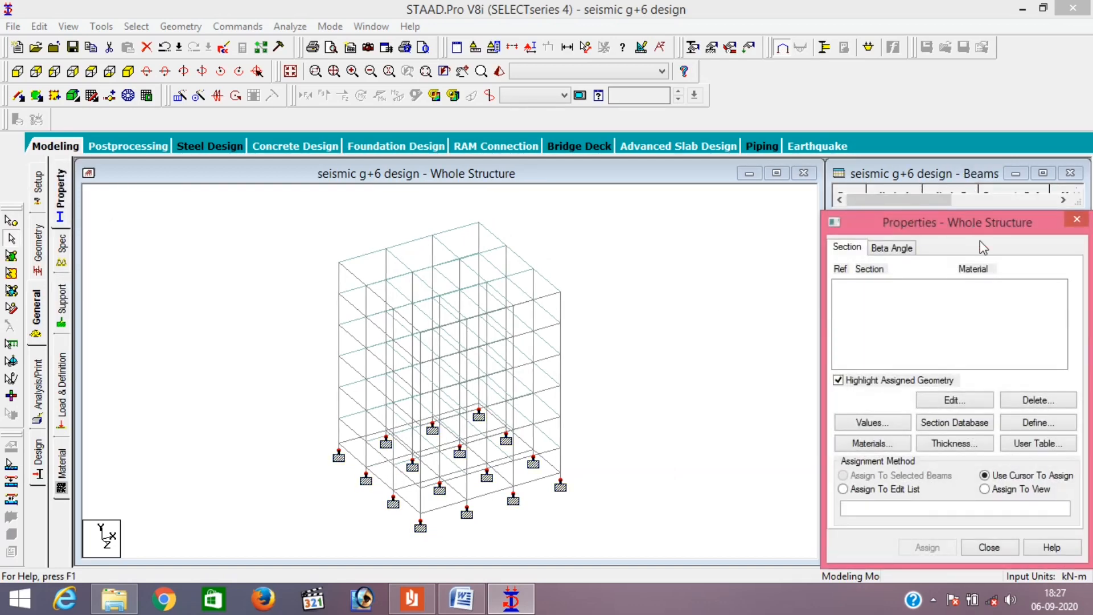
left_click(1054, 426)
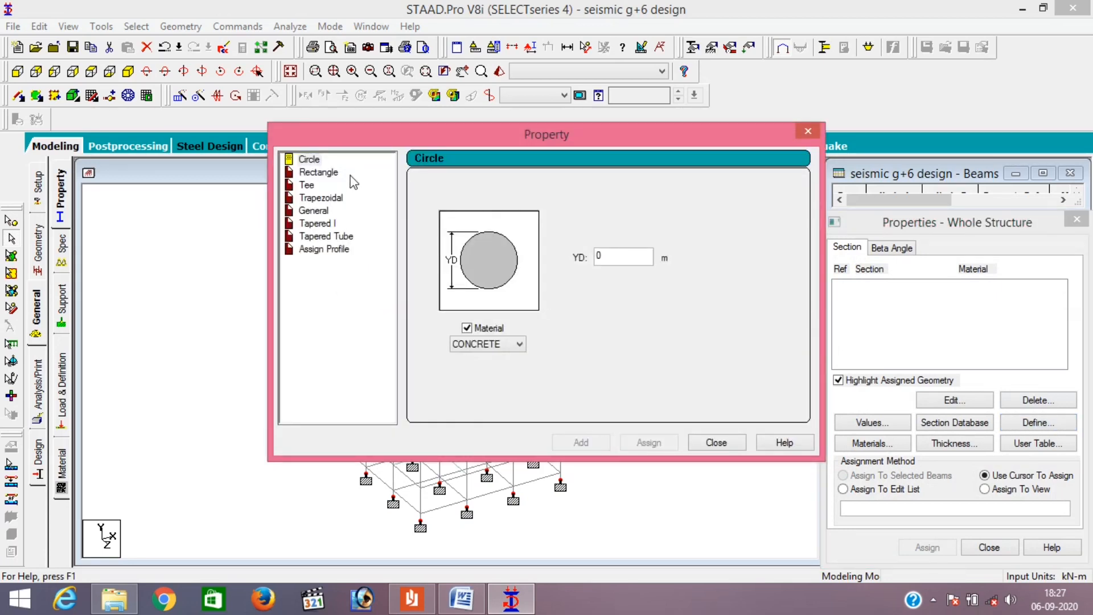
left_click(334, 175)
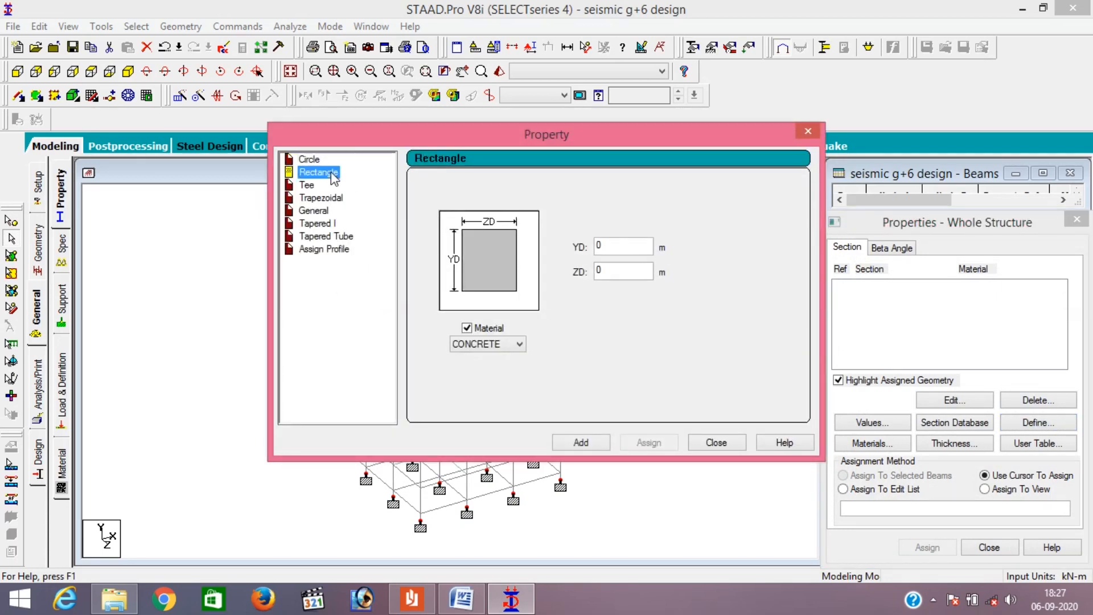
left_click(612, 246)
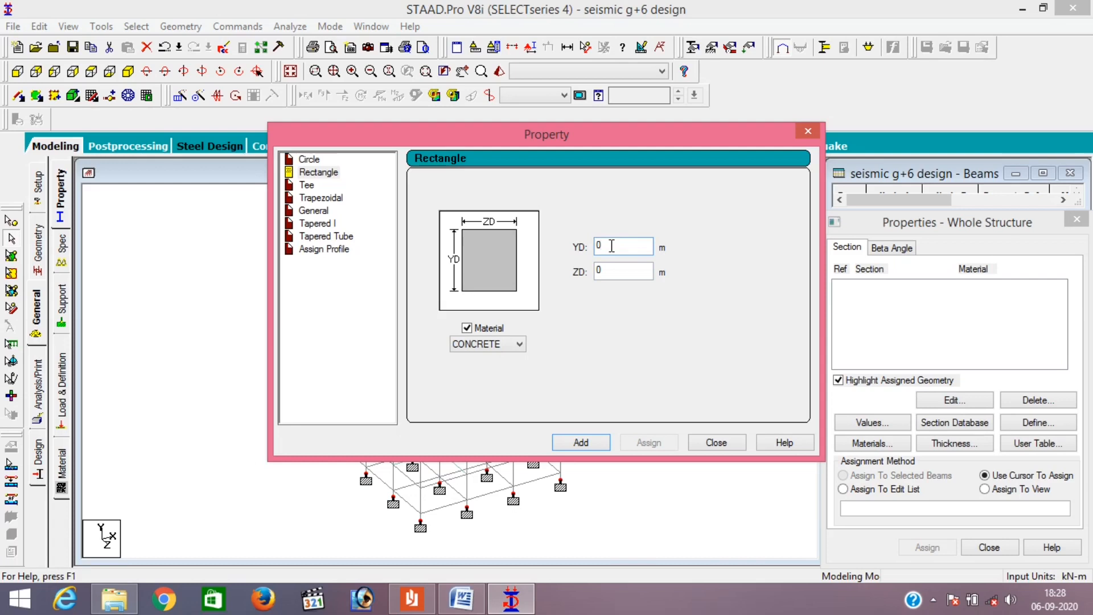
type(".3")
left_click(610, 270)
type(".3")
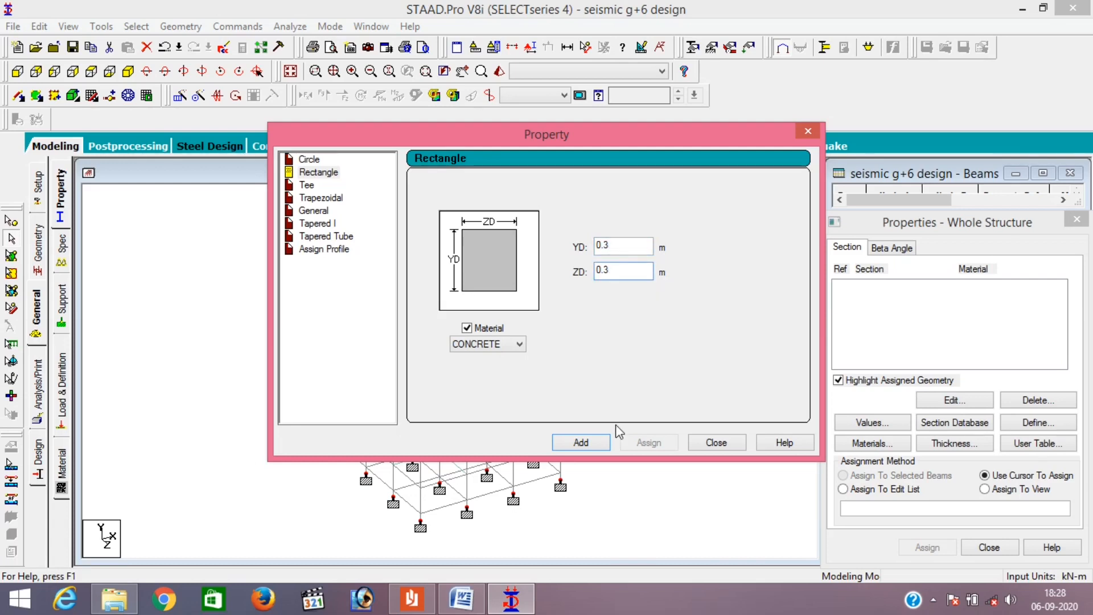
left_click(581, 442)
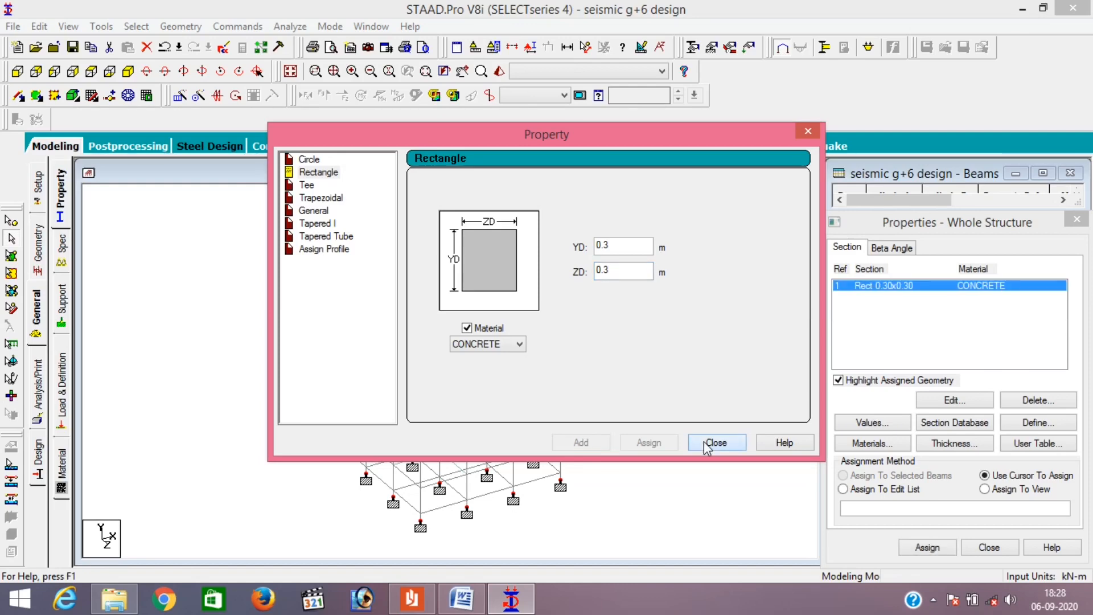
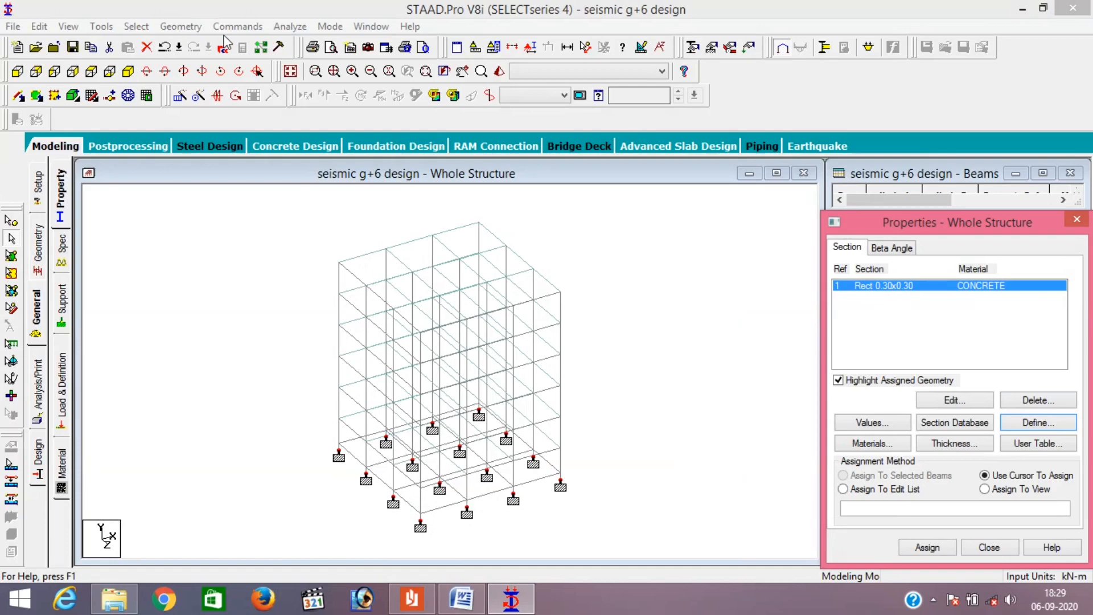
- Open the model's command file in the STAAD Editor and rename the isotropic material to CONCRETEM30
left_click(225, 49)
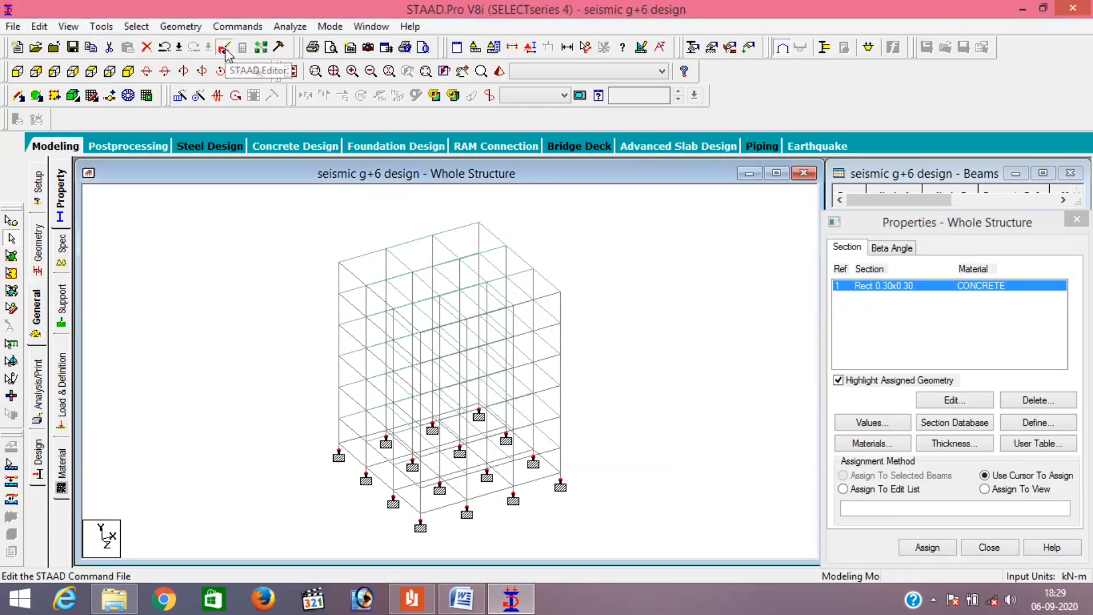
left_click(428, 320)
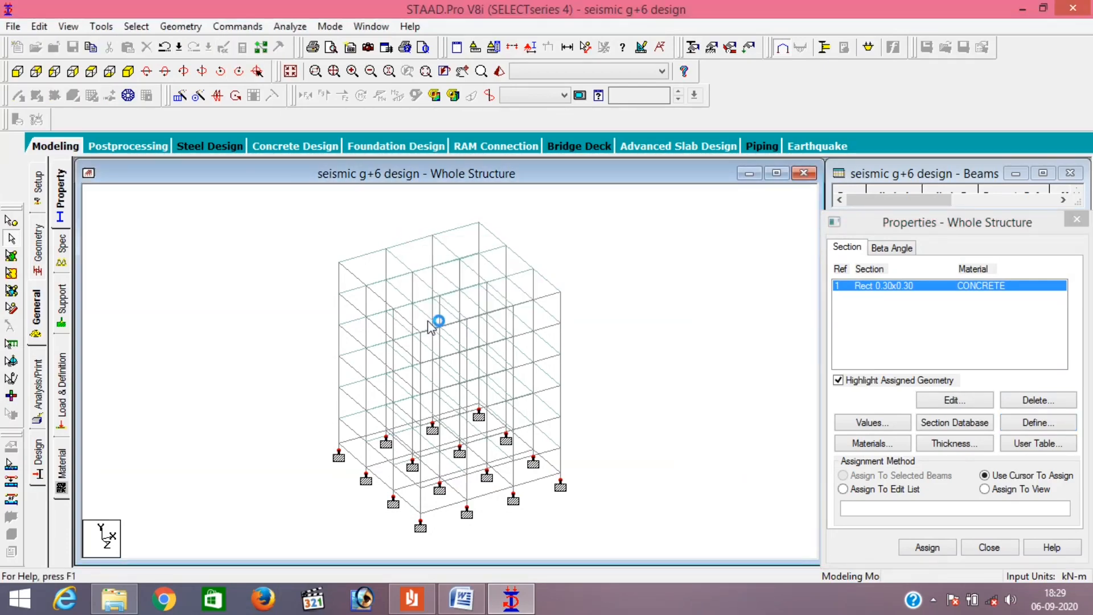
scroll(1072, 215, "down", 4)
left_click_drag(1088, 259, 1090, 505)
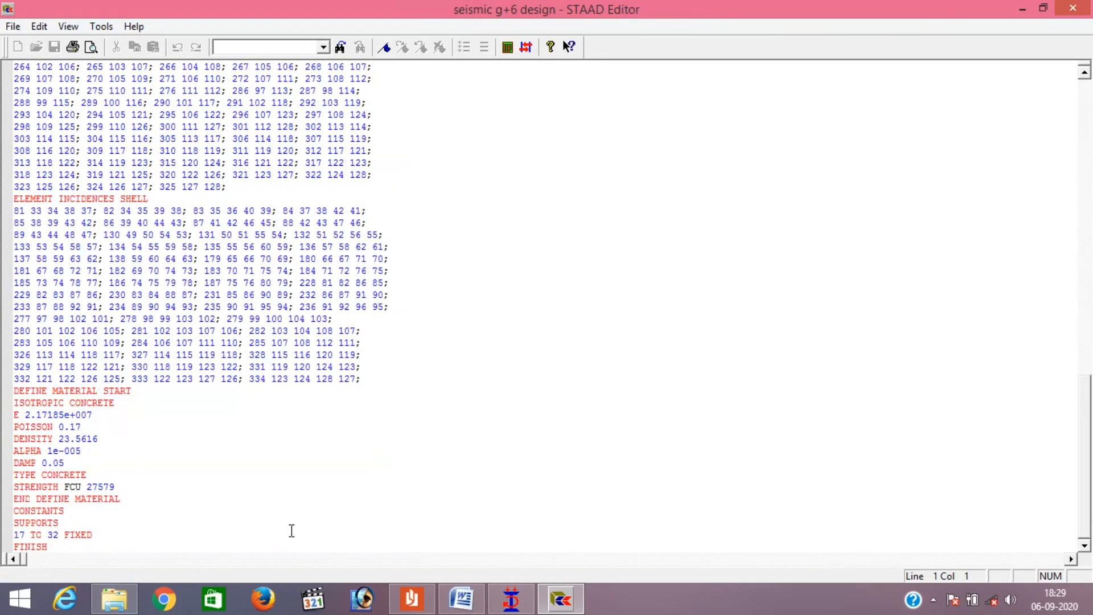
left_click(117, 402)
key("Caps_Lock")
type("M30")
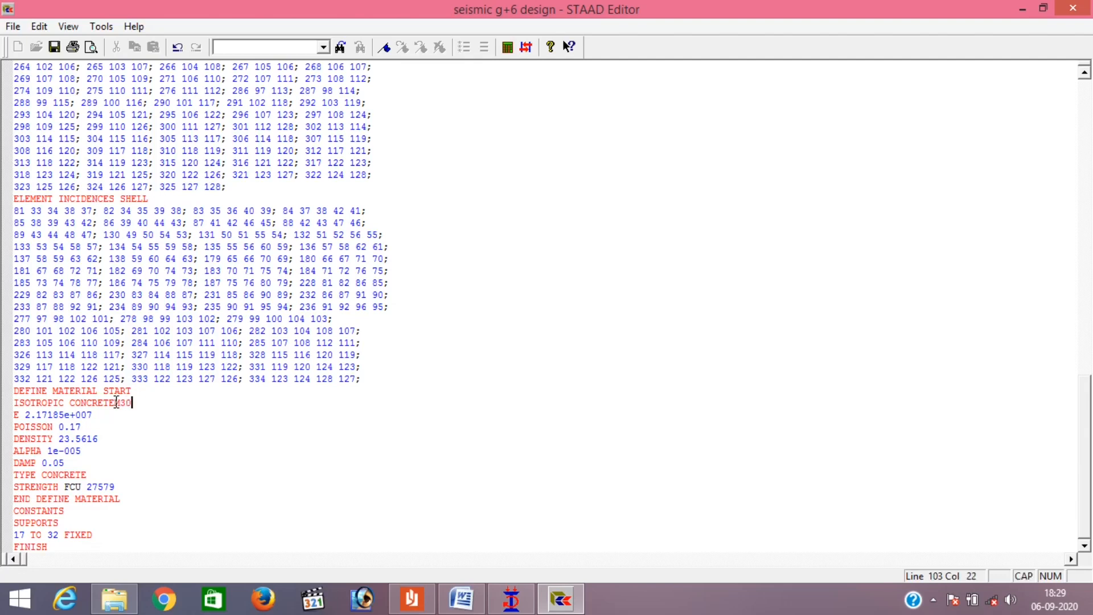
- Set the strength FCU of the CONCRETEM30 material to 30000
left_click(114, 486)
key("BackSpace")
key("BackSpace")
key("BackSpace")
key("BackSpace")
key("BackSpace")
type("30000")
- Set the density of the CONCRETEM30 material to 25
left_click(102, 439)
key("BackSpace")
key("BackSpace")
key("BackSpace")
key("BackSpace")
key("BackSpace")
key("BackSpace")
type("5")
- Duplicate the whole CONCRETEM30 material block directly below itself and rename the copy CONCRETEM25
left_click_drag(120, 487, 15, 406)
key("ctrl+c")
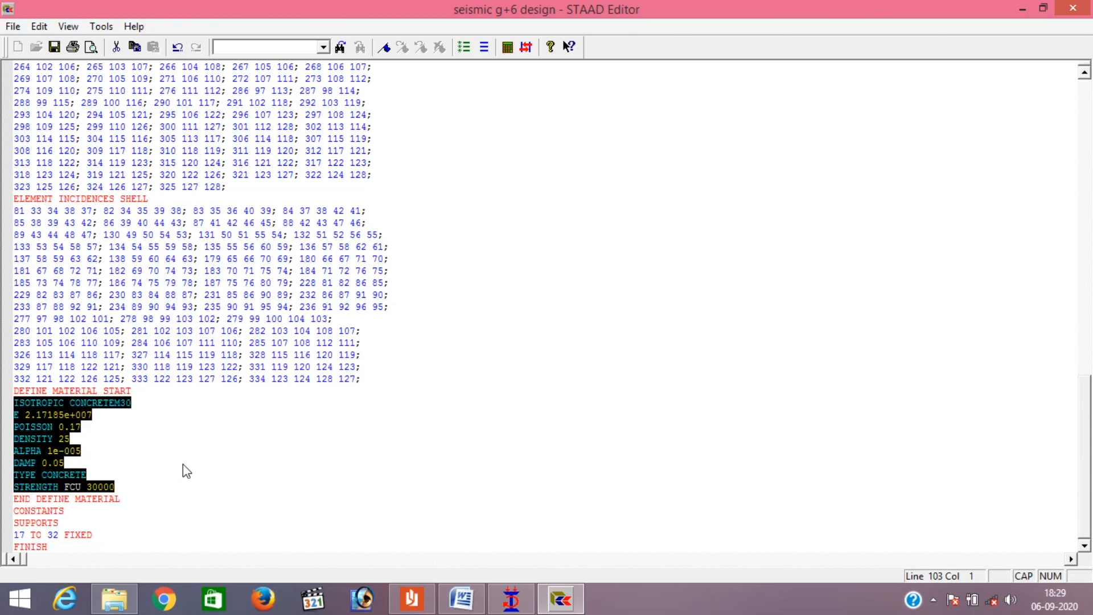
left_click(116, 486)
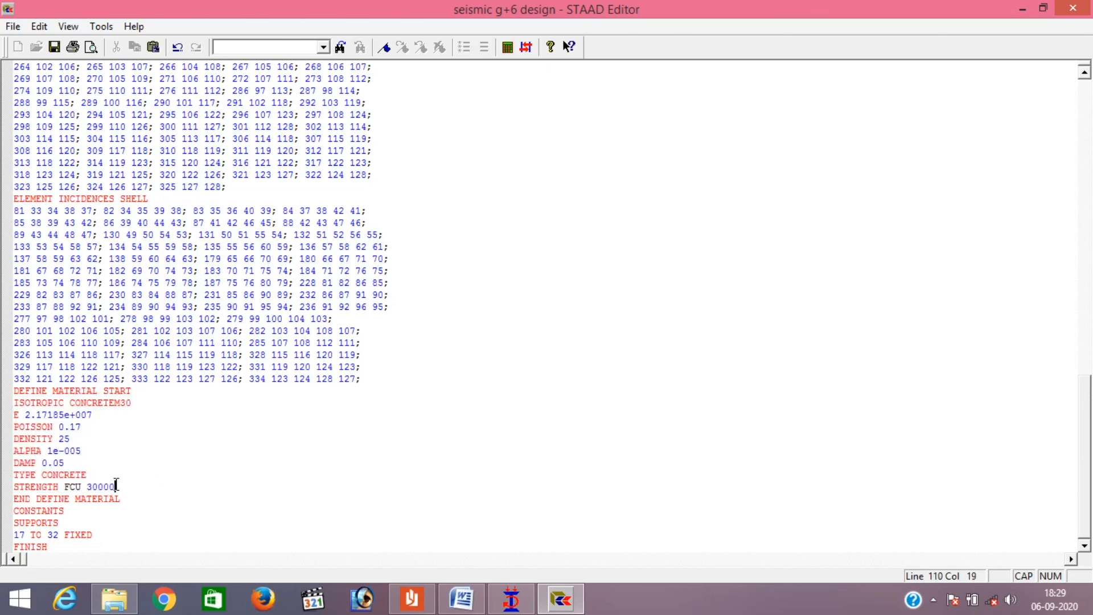
key("Return")
key("ctrl+v")
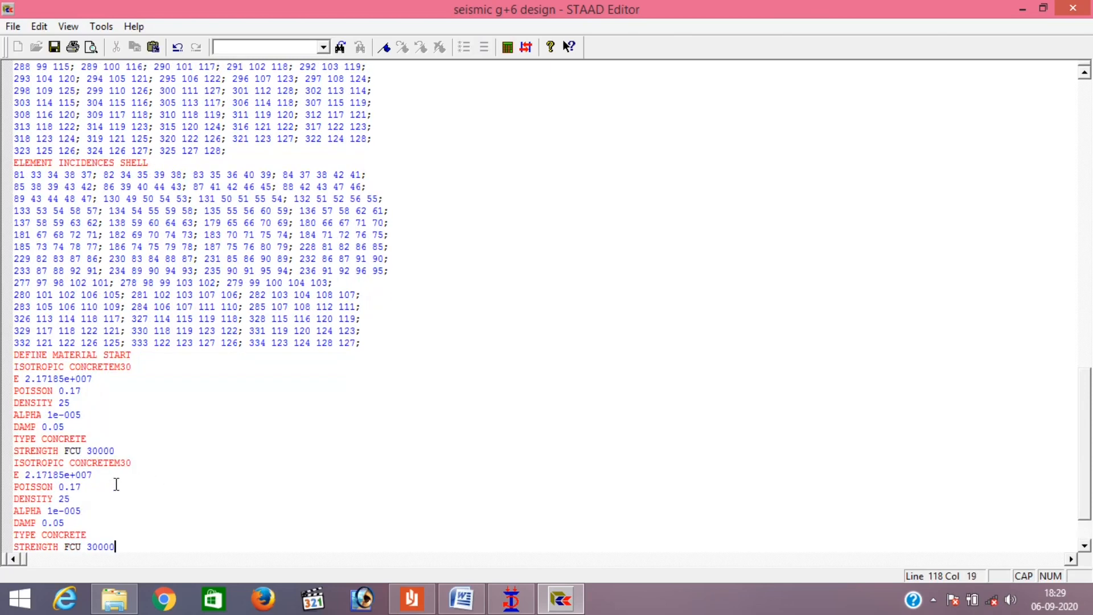
left_click(135, 460)
key("BackSpace")
key("BackSpace")
type("25")
- Set the CONCRETEM25 strength FCU to 25000, then save the command file and close the editor
left_click(120, 547)
key("BackSpace")
key("BackSpace")
key("BackSpace")
key("BackSpace")
key("BackSpace")
type("25000")
key("ctrl+s")
left_click(1081, 7)
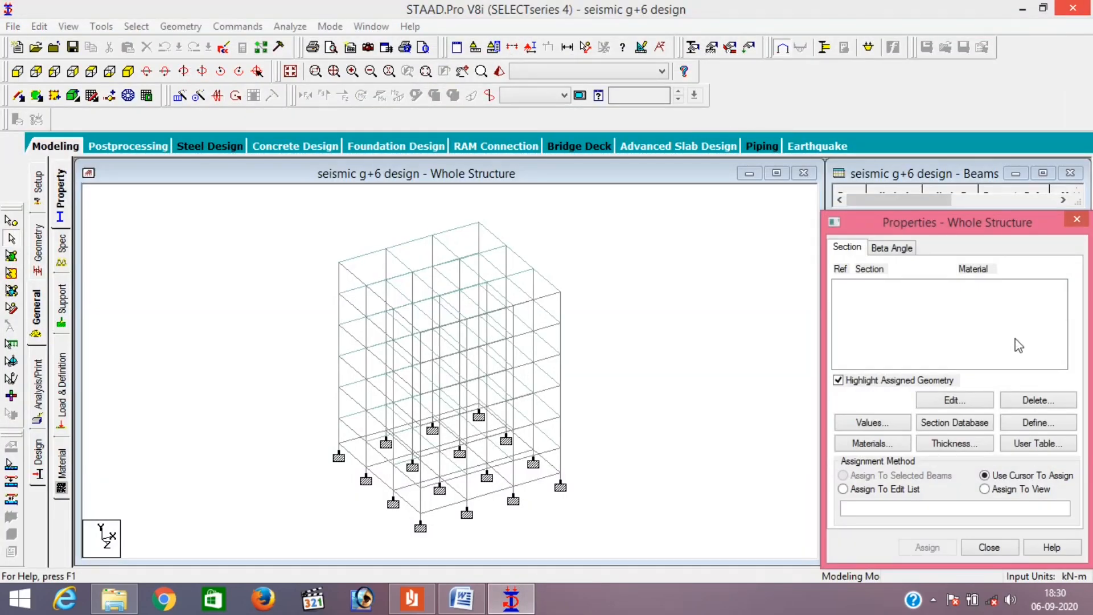
- Define a rectangular section with YD 0.6 m and ZD 0.6 m in CONCRETEM30
left_click(1050, 426)
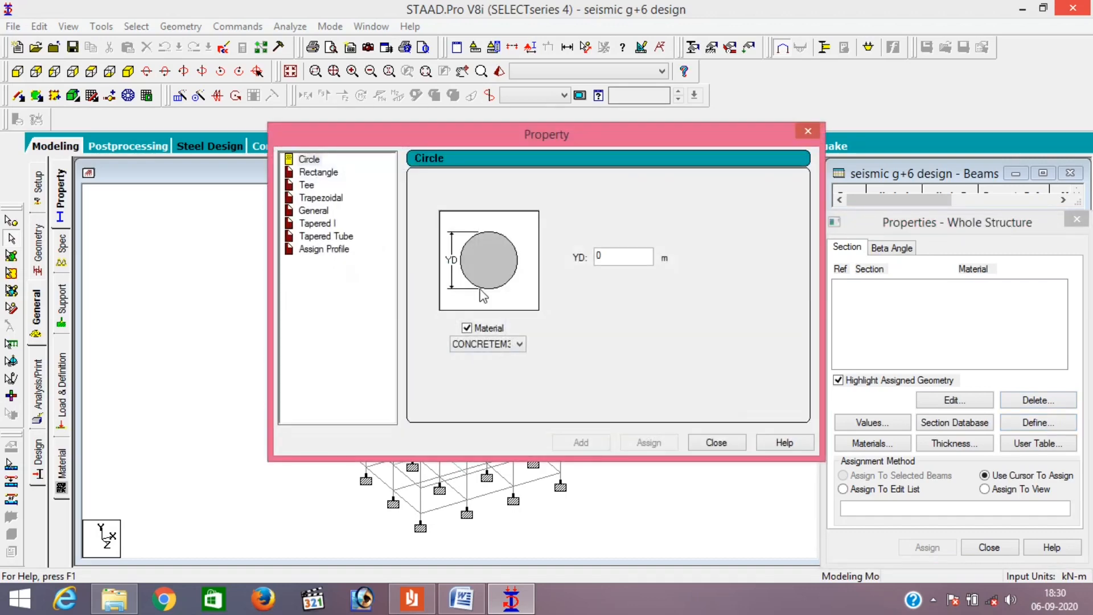
left_click(504, 344)
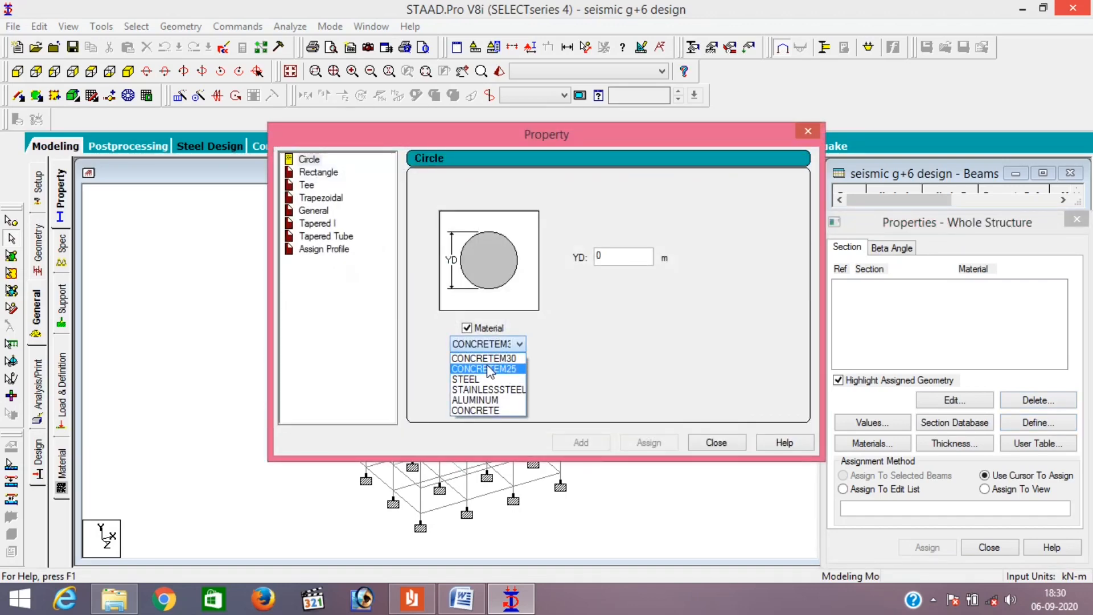
left_click(306, 162)
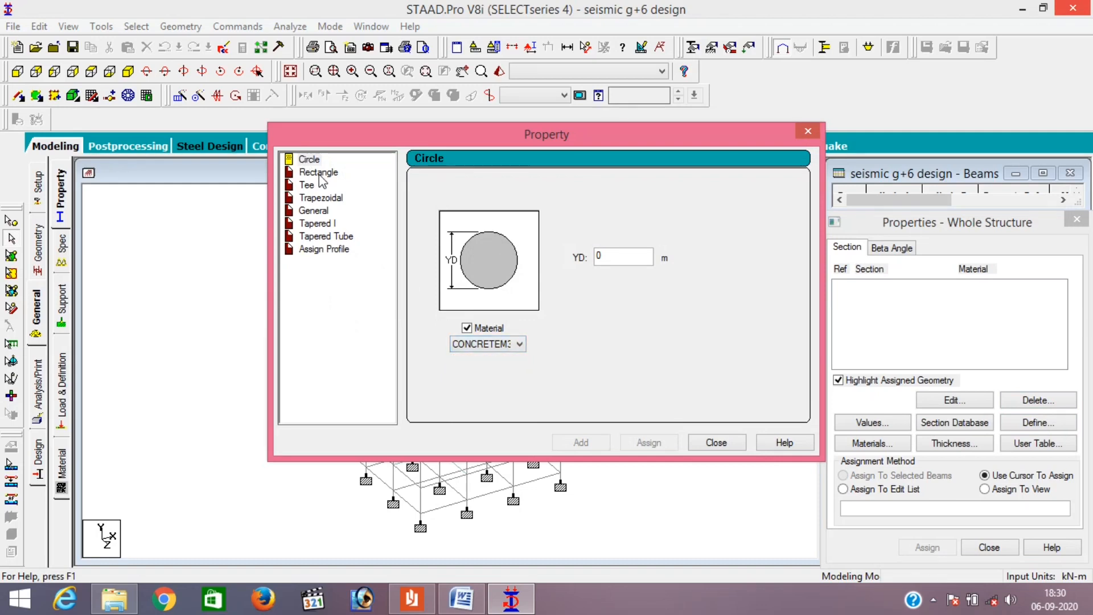
left_click(322, 177)
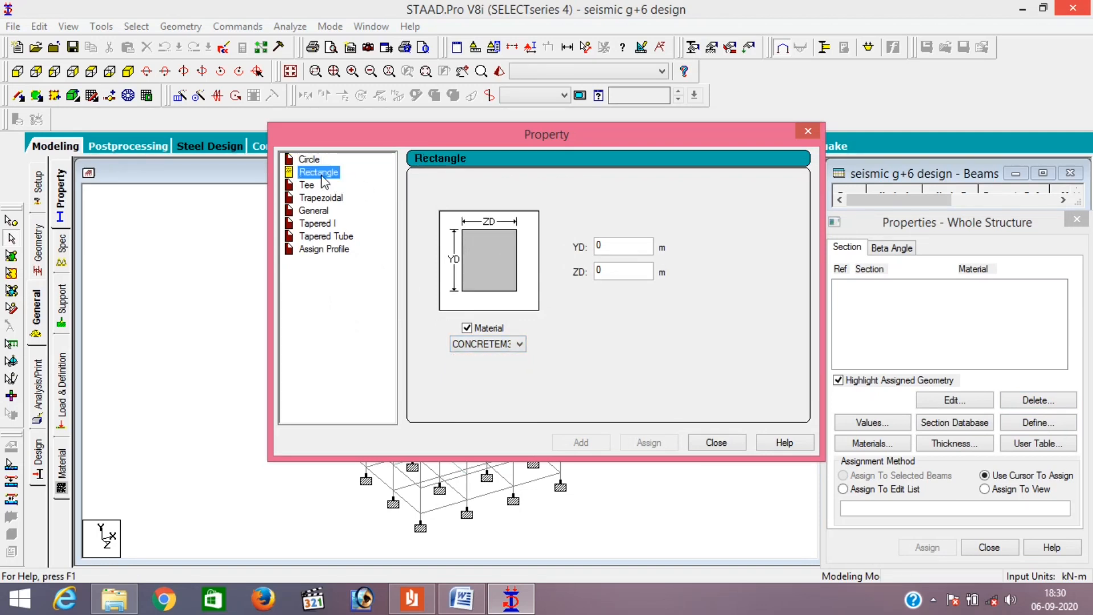
left_click(608, 250)
type(".6")
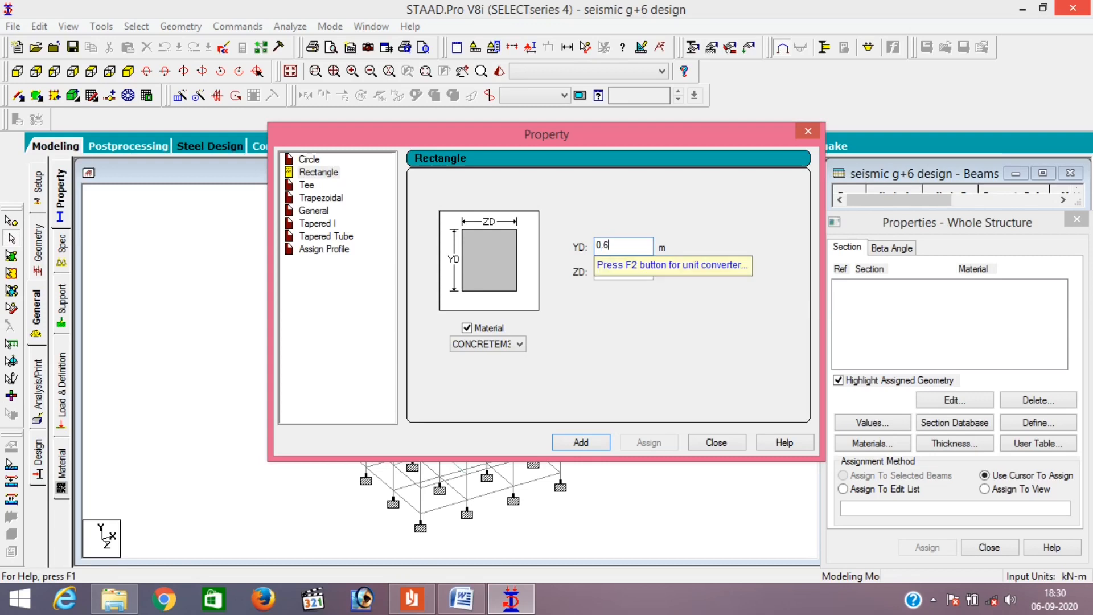
left_click(615, 270)
left_click(615, 270)
type(".6")
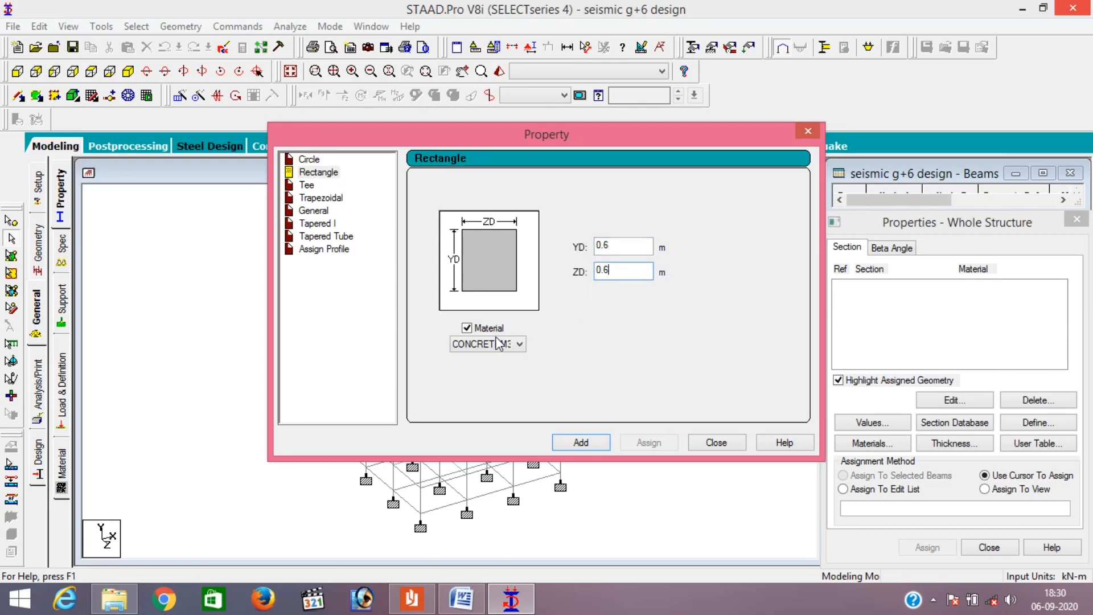
left_click(506, 348)
left_click(497, 363)
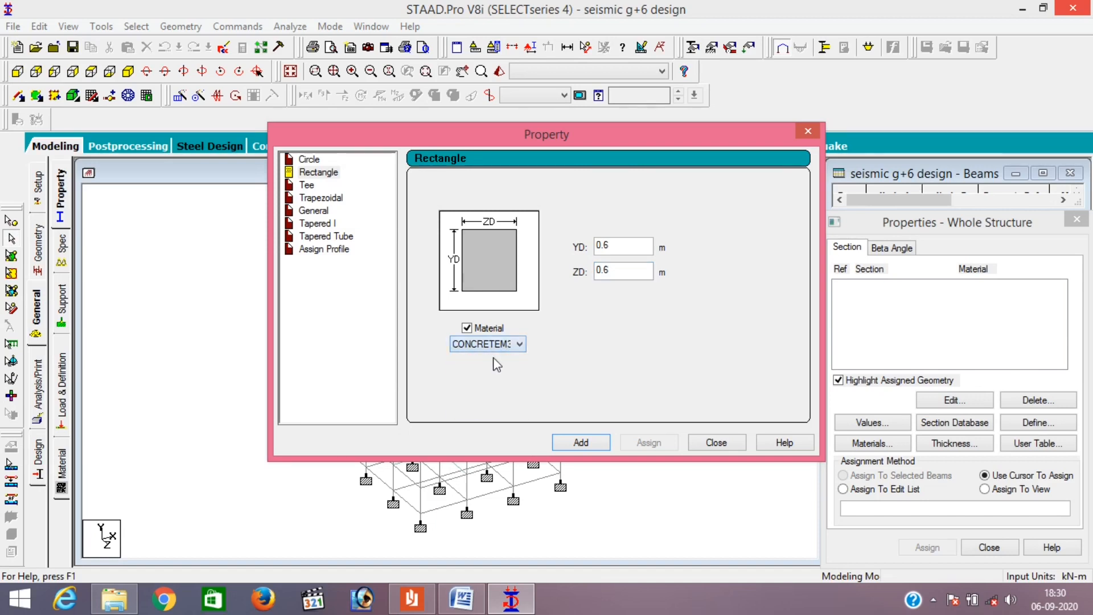
left_click(569, 444)
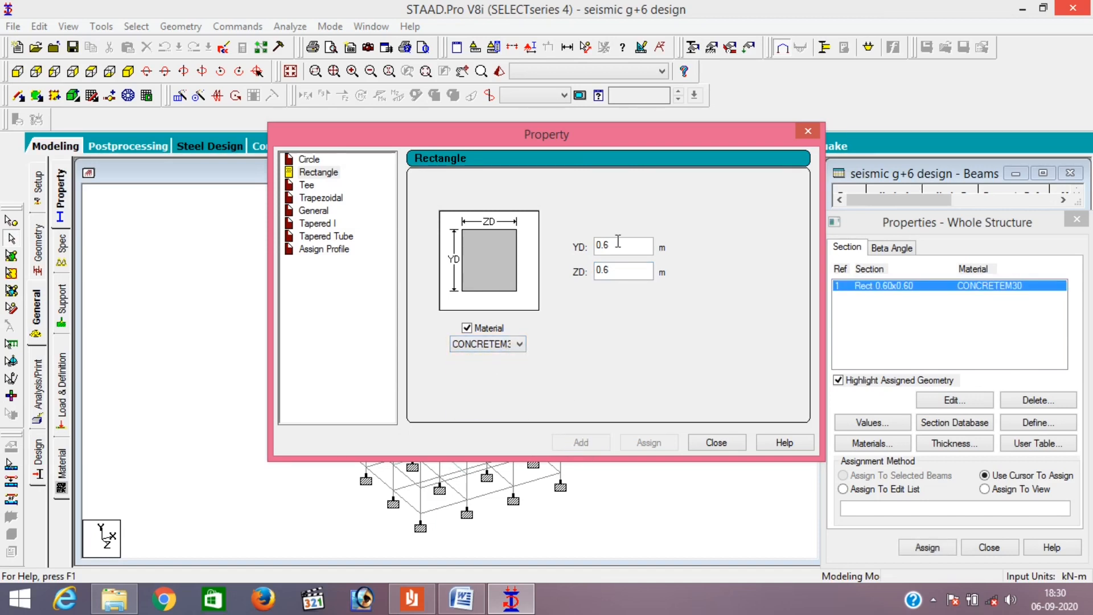
- Add a second 0.6 x 0.6 m rectangular section with CONCRETEM25 as its material
left_click(507, 345)
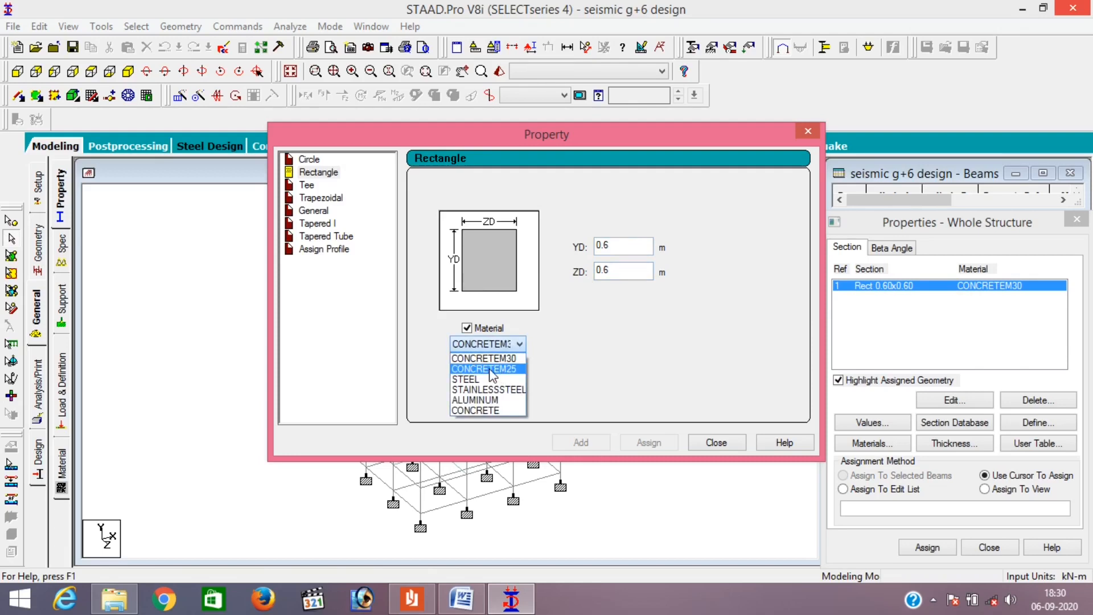
left_click(491, 369)
left_click(590, 443)
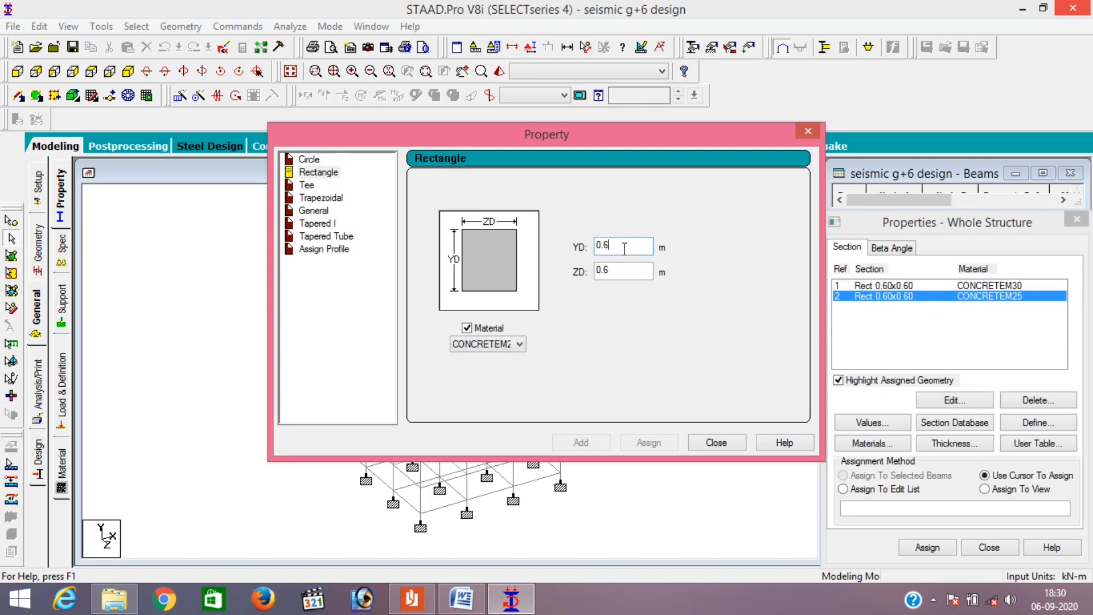
- Add a rectangular section with YD 0.5 m and ZD 0.5 m in CONCRETEM30
key("BackSpace")
type("5")
left_click(628, 267)
key("BackSpace")
type("5")
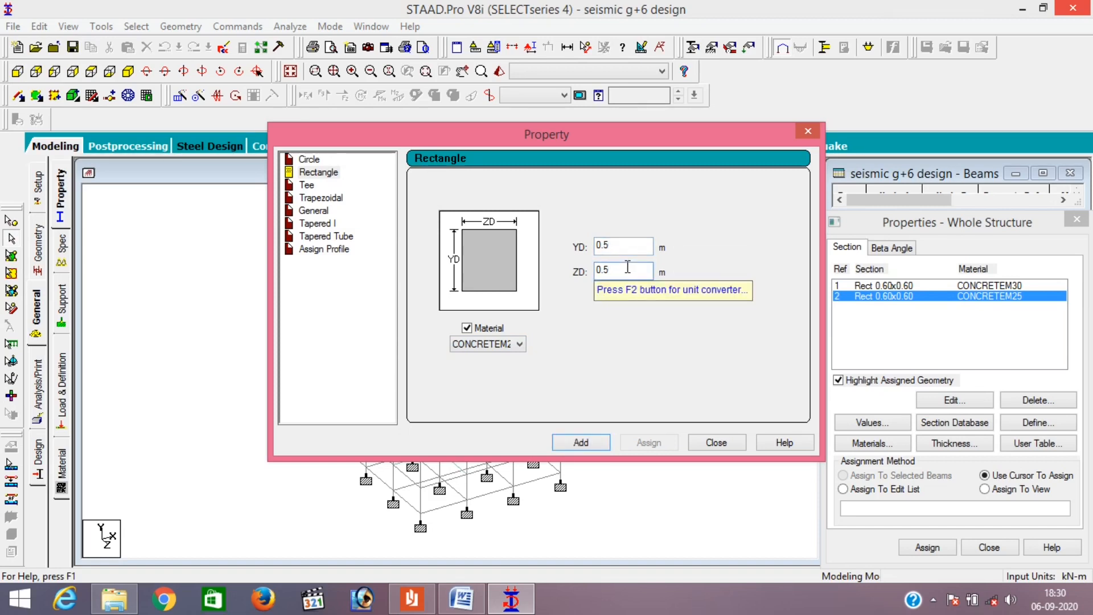
left_click(500, 345)
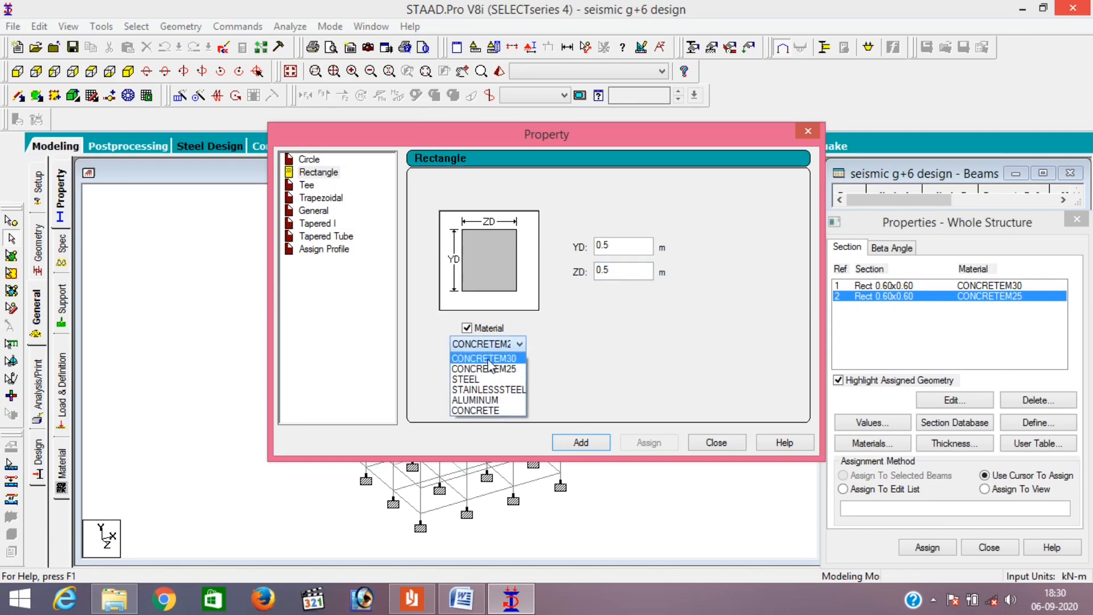
left_click(488, 359)
left_click(584, 441)
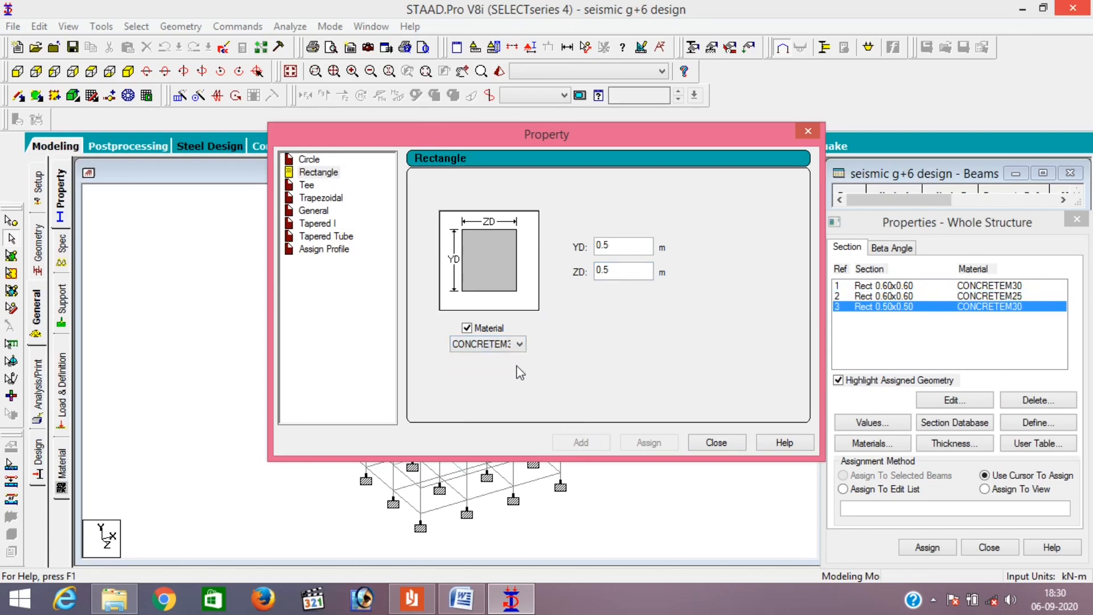
- Add another 0.5 x 0.5 m rectangular section with CONCRETEM25 as its material
left_click(500, 344)
left_click(494, 365)
left_click(586, 442)
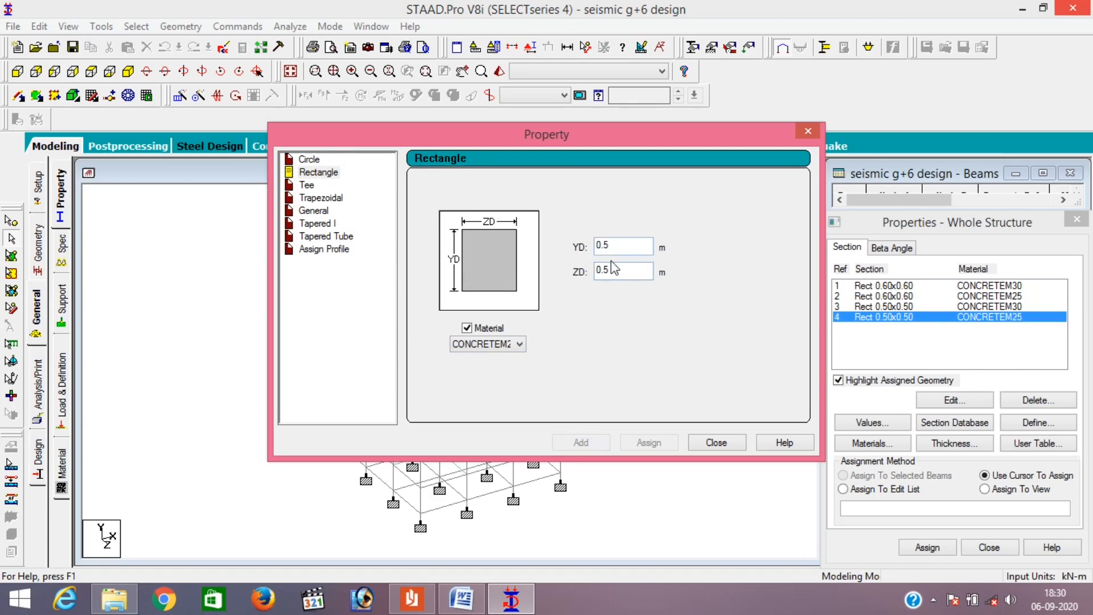
- Add a rectangular section with YD 0.6 m and ZD 0.3 m in CONCRETEM25 and finish defining sections
left_click(624, 246)
key("BackSpace")
type("6")
left_click(628, 278)
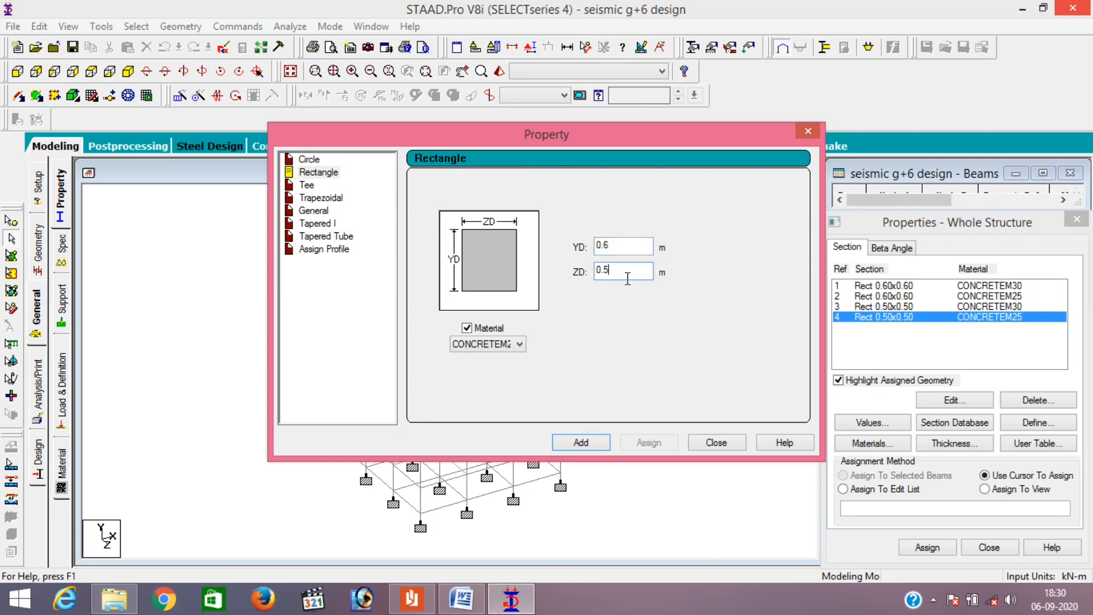
key("BackSpace")
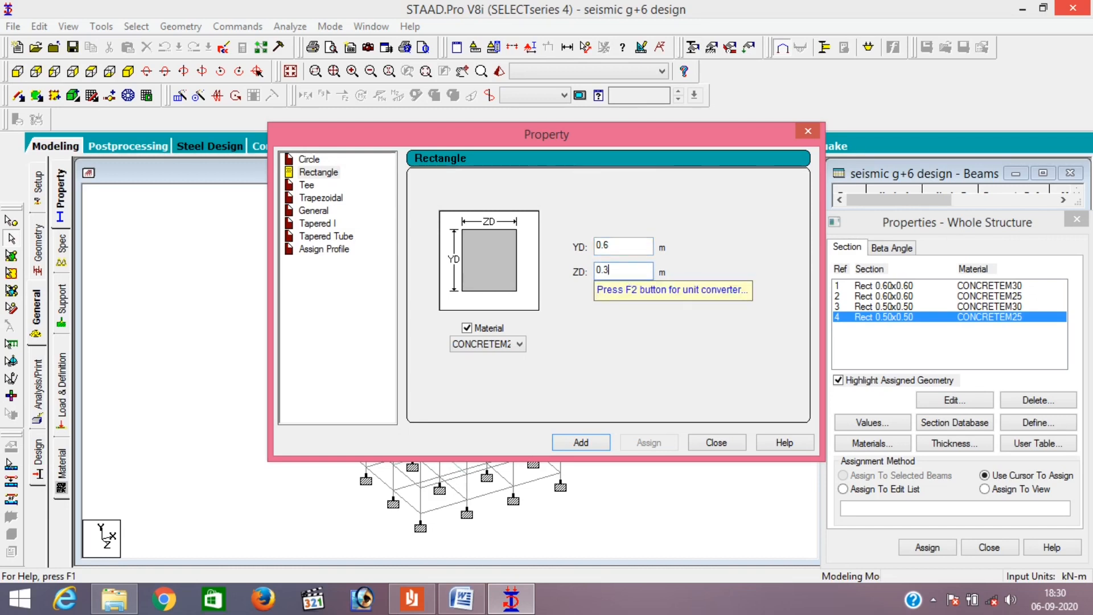
left_click(493, 345)
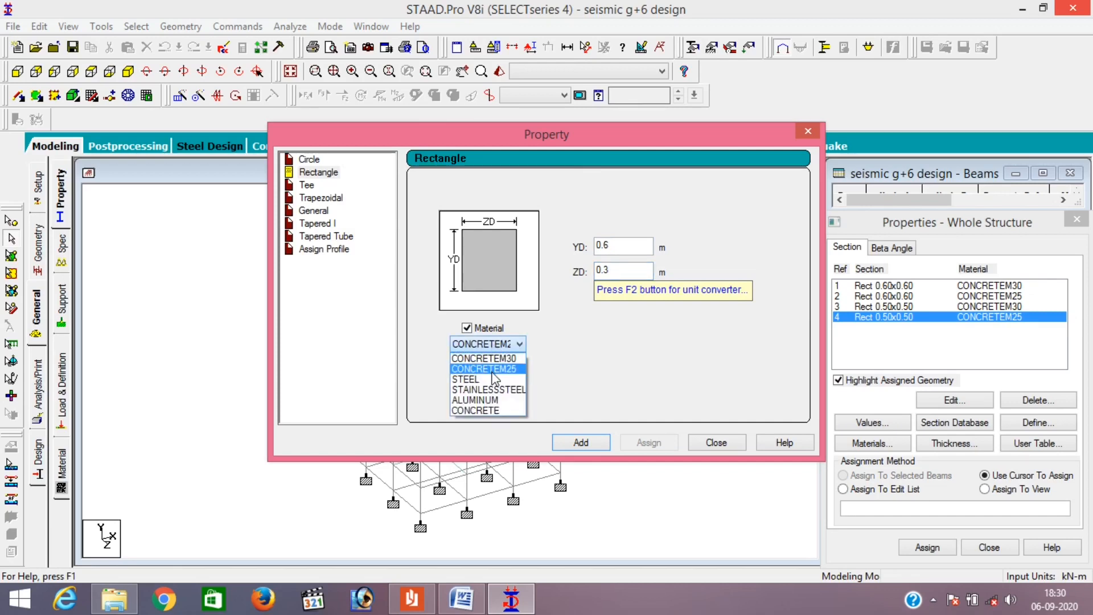
left_click(488, 370)
left_click(581, 442)
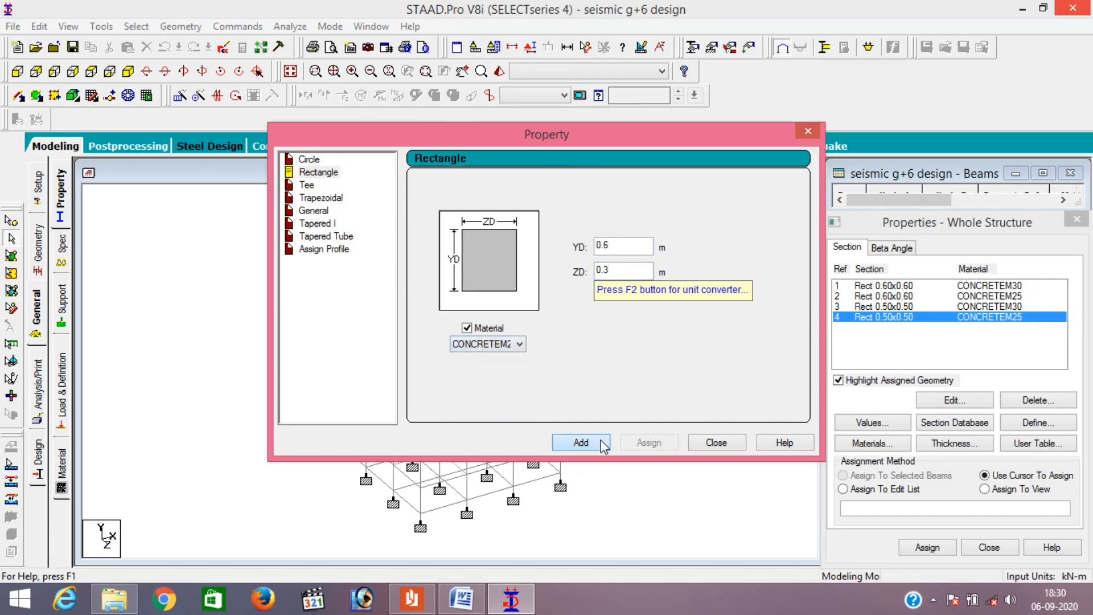
left_click(716, 443)
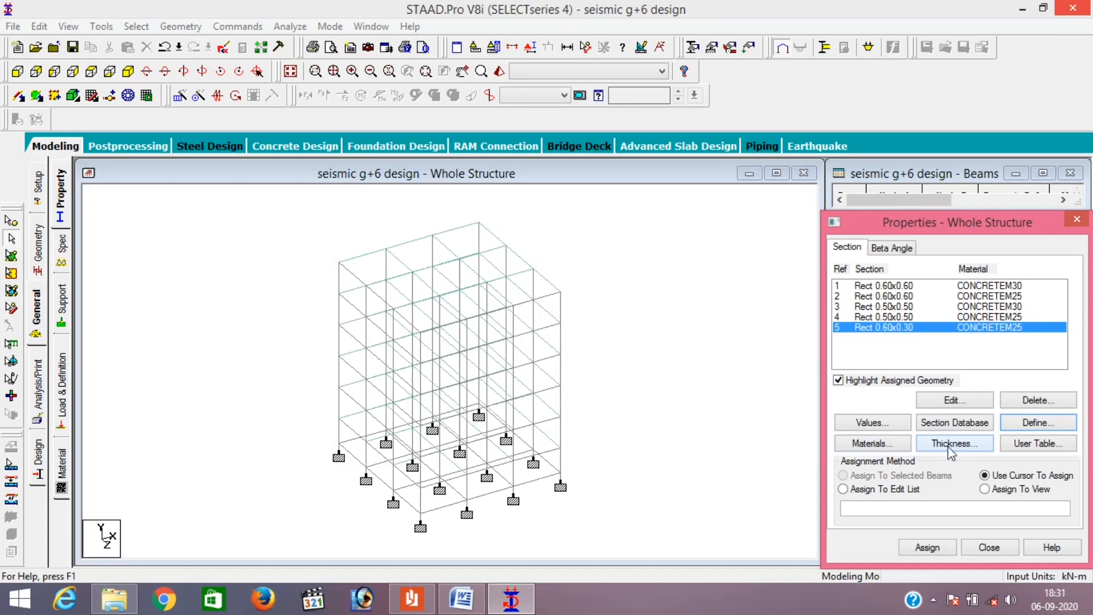
- Define a plate element thickness of 0.1 m at all four nodes with CONCRETEM25
left_click(951, 444)
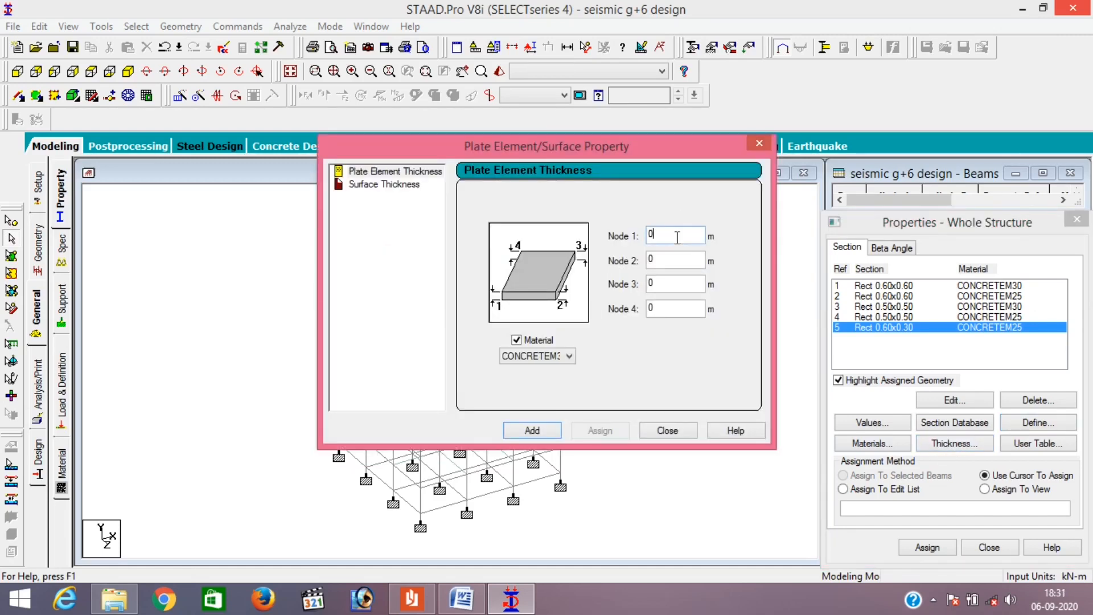
type("1")
left_click(558, 358)
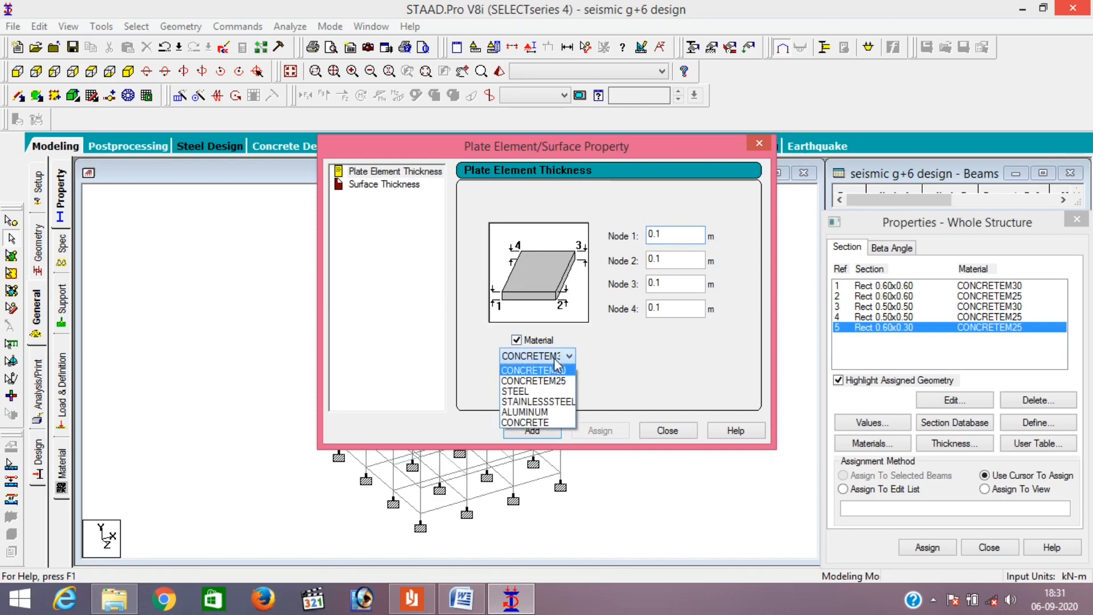
left_click(546, 380)
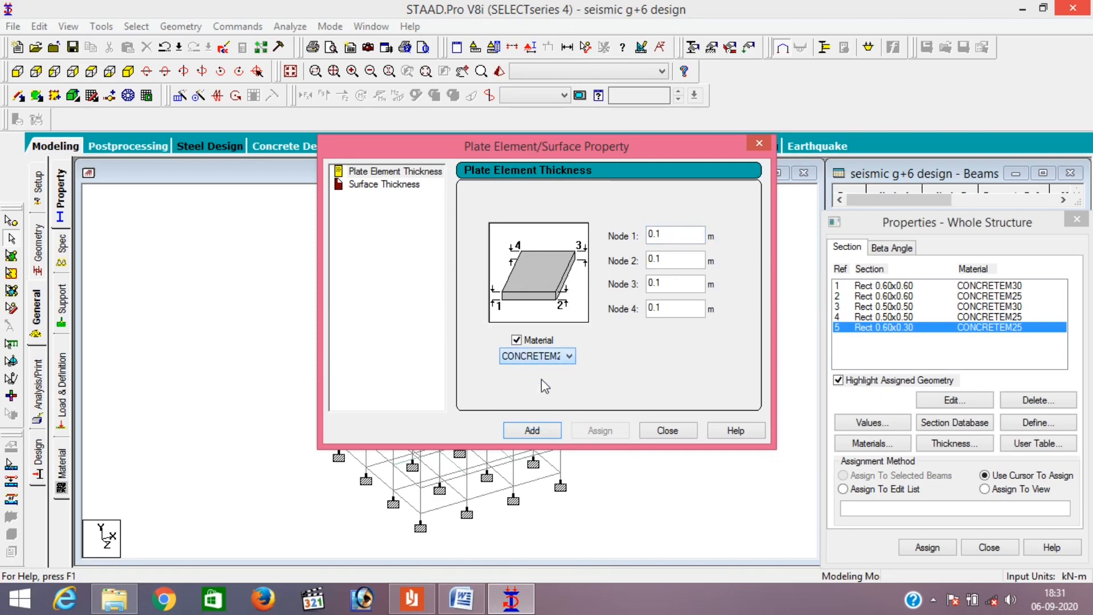
left_click(532, 431)
left_click(666, 432)
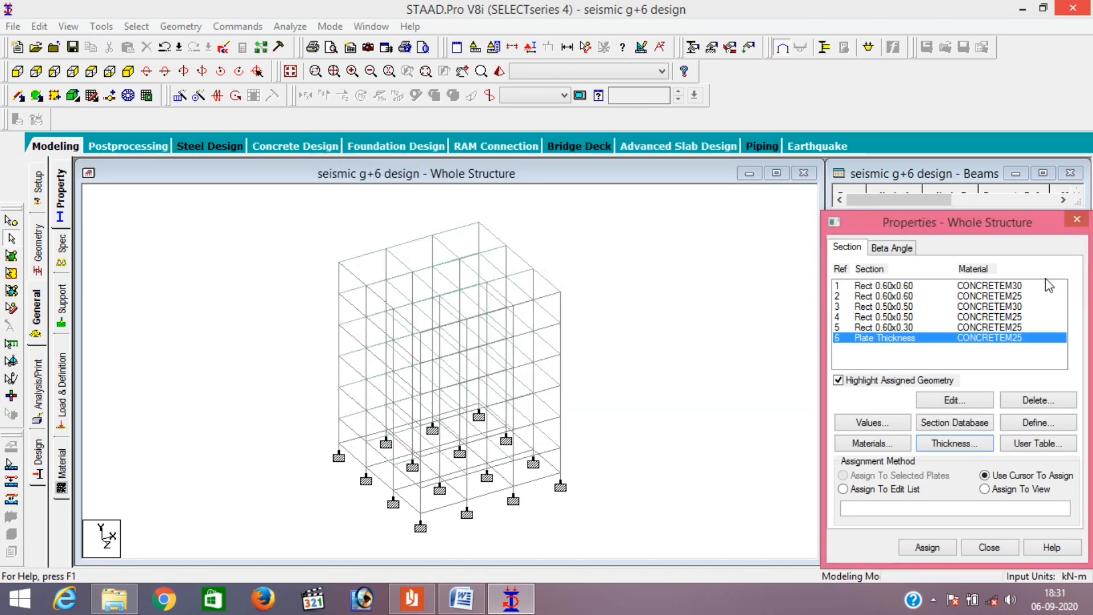
- Choose the 0.60x0.60 CONCRETEM30 section for assignment and display the node points of the structure
left_click(883, 285)
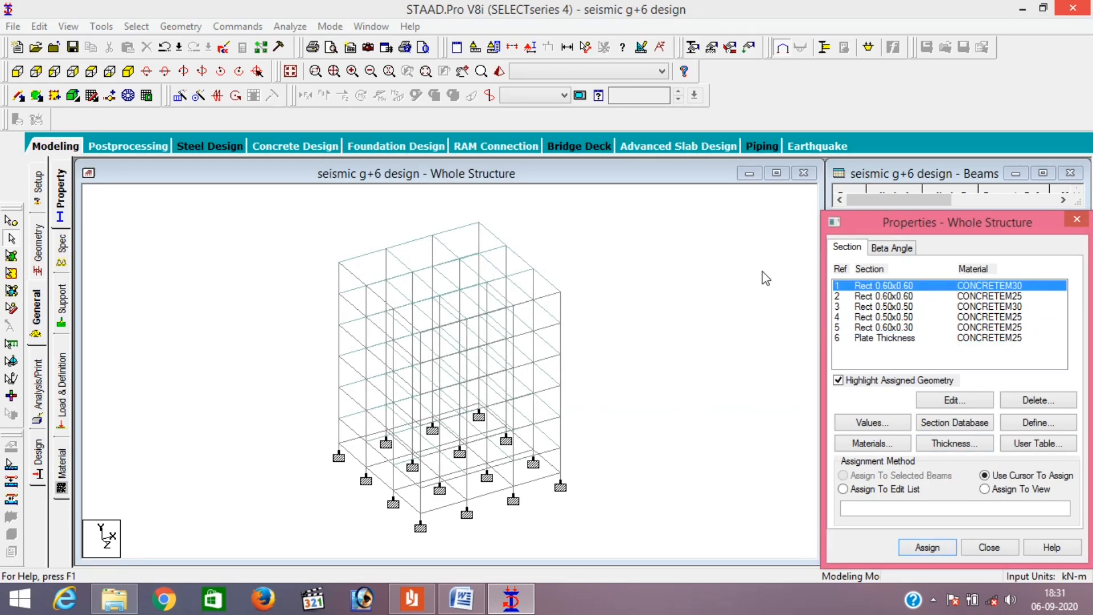
right_click(609, 292)
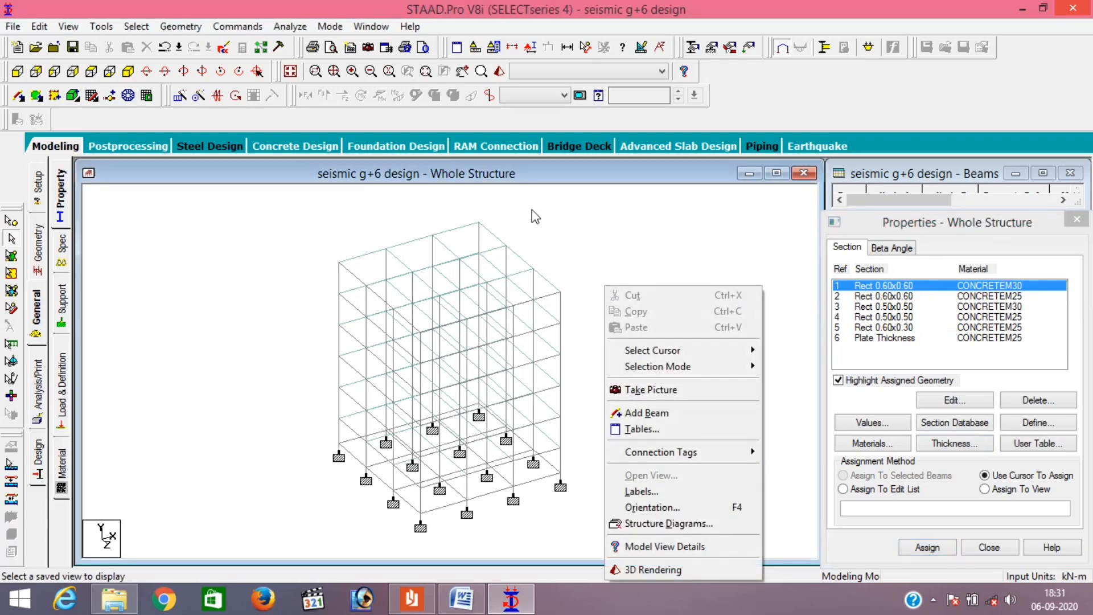
right_click(607, 259)
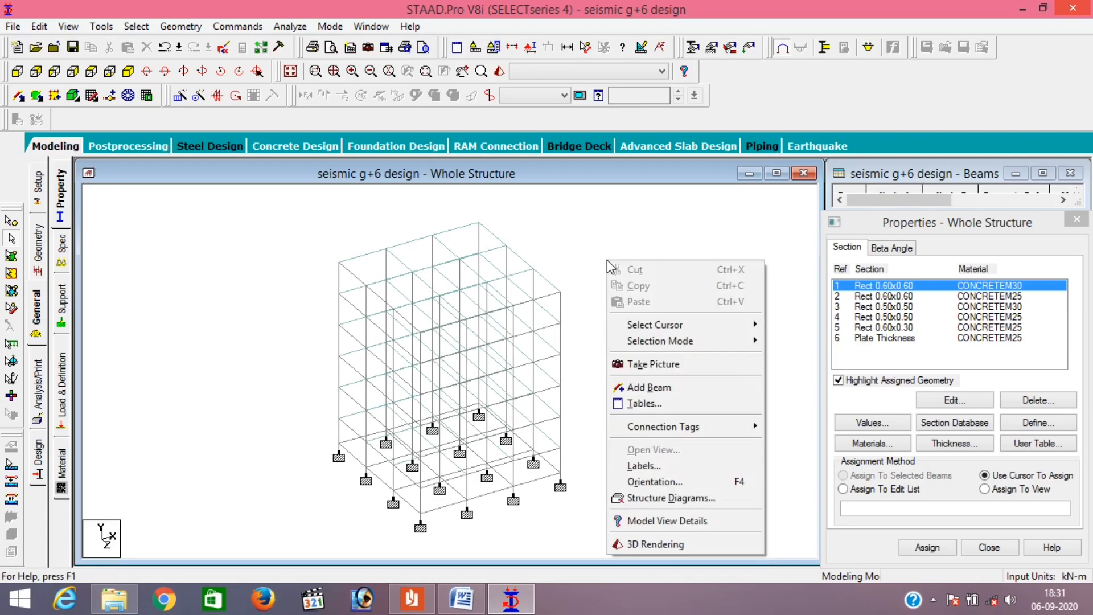
left_click(639, 467)
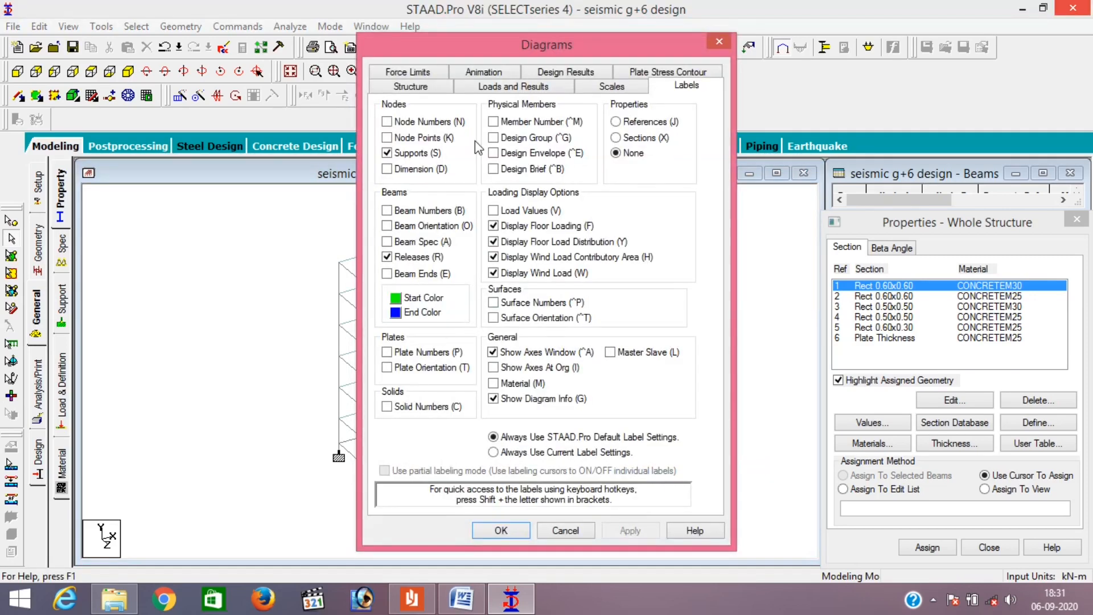
left_click(425, 139)
left_click(615, 533)
left_click(501, 532)
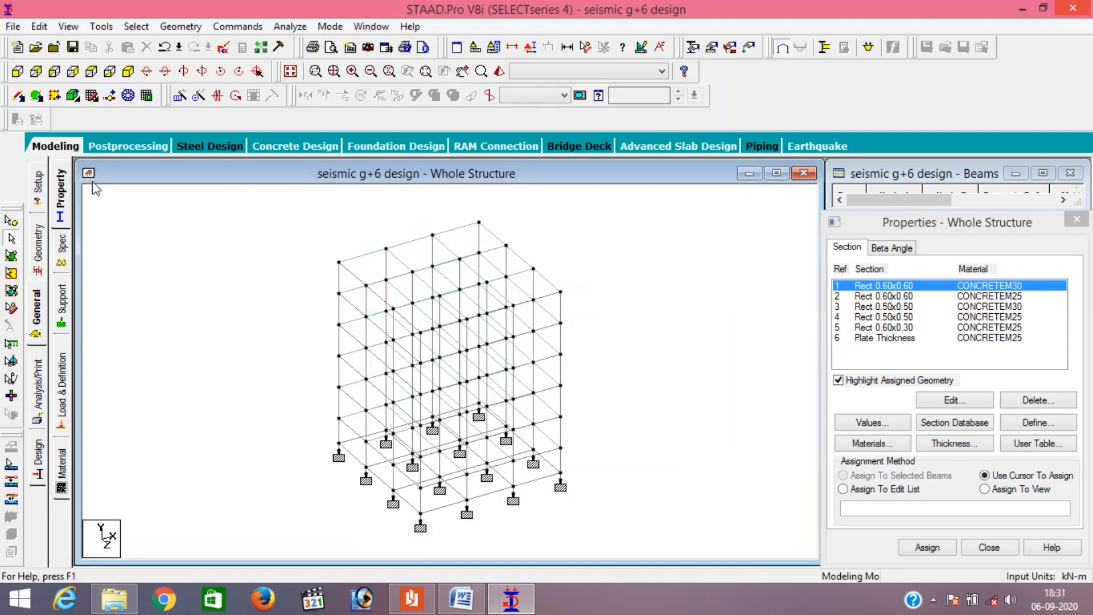
- In front view, select the lowest column segments above the supports and show only those members
left_click(18, 72)
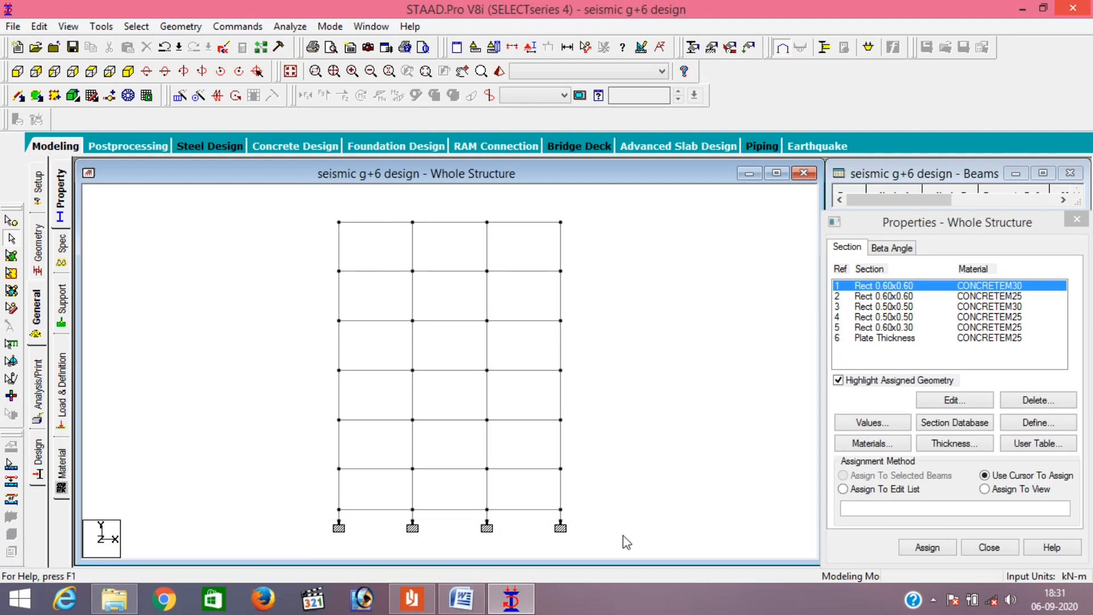
left_click_drag(329, 513, 614, 551)
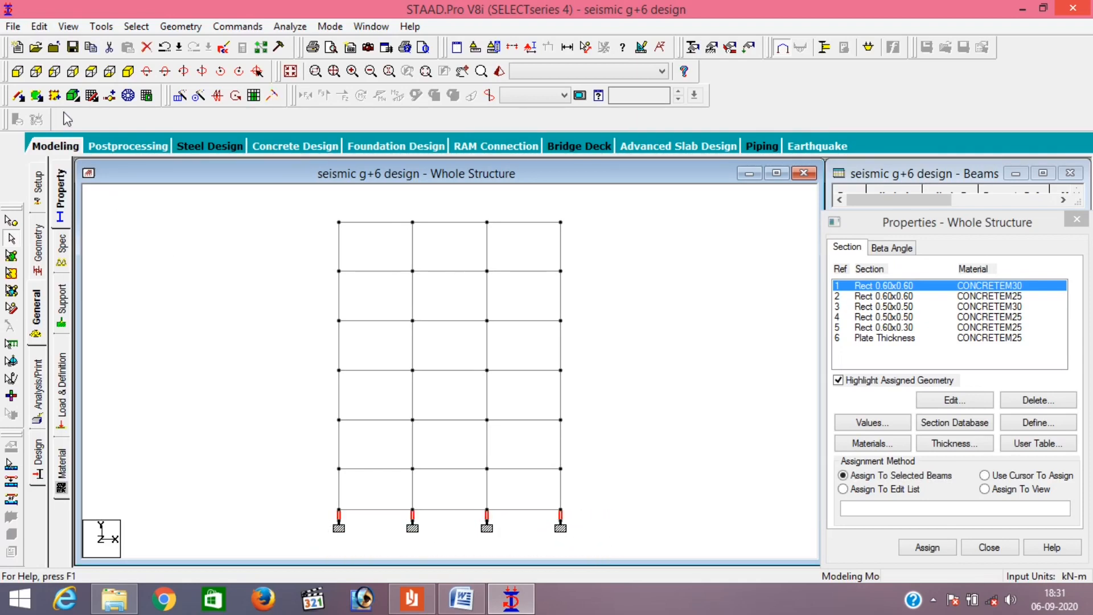
left_click(69, 26)
left_click(97, 76)
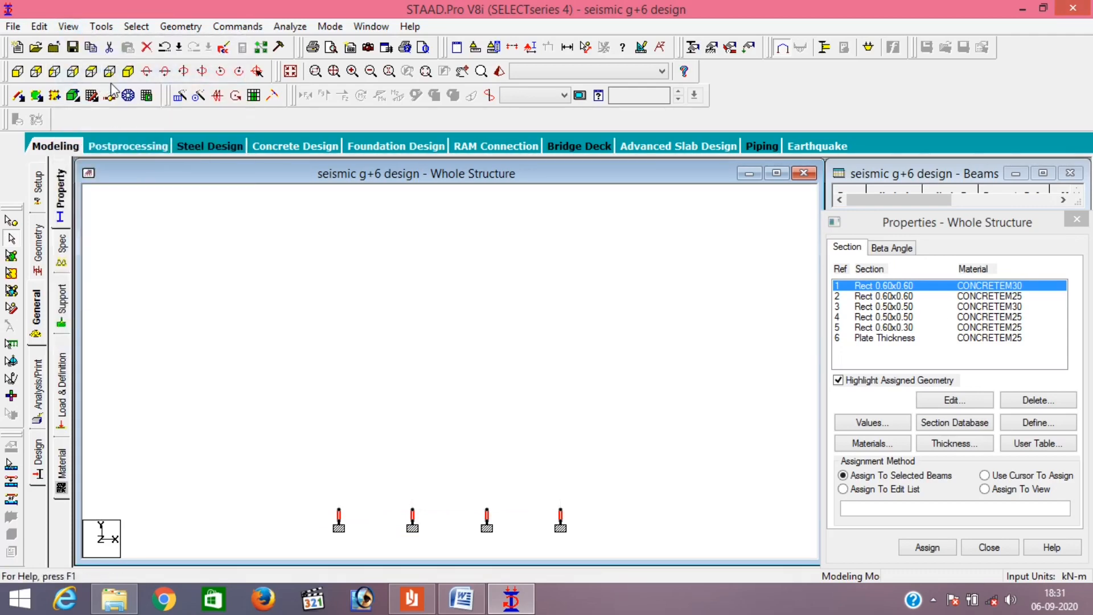
- Assign the 0.60x0.60 CONCRETEM30 section to the four interior column segments above the supports, selecting them in plan view
left_click(91, 71)
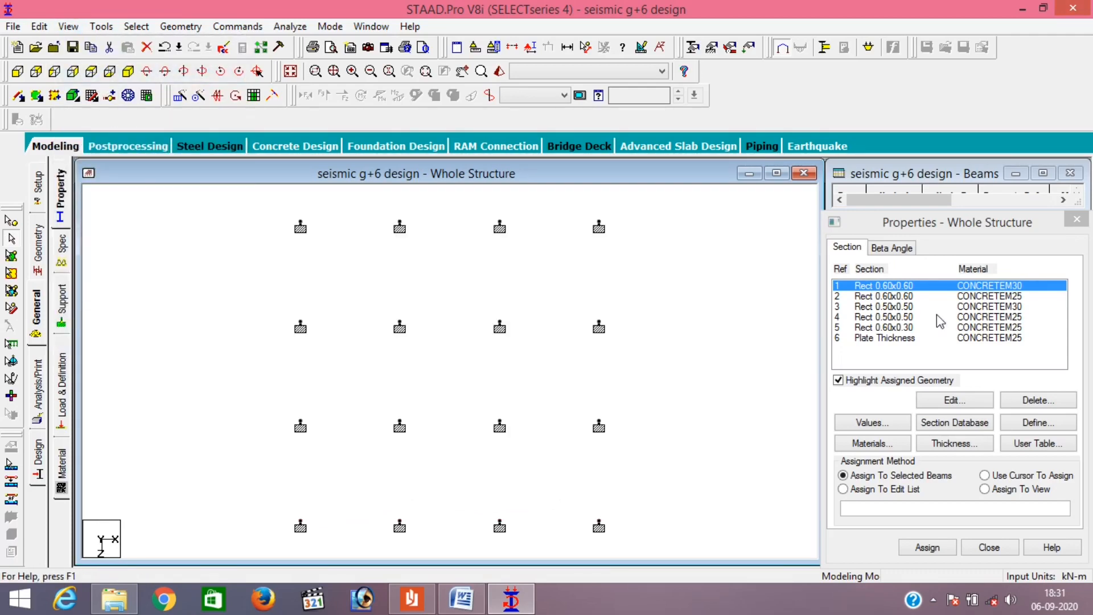
left_click(871, 286)
left_click_drag(361, 298, 551, 478)
left_click(130, 71)
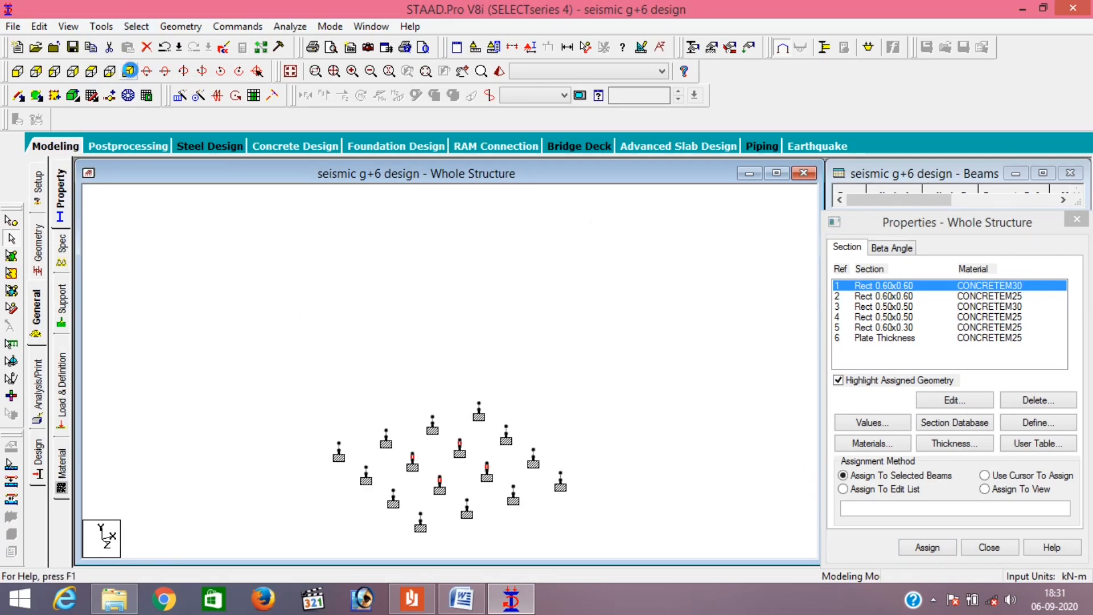
left_click(925, 548)
left_click(956, 435)
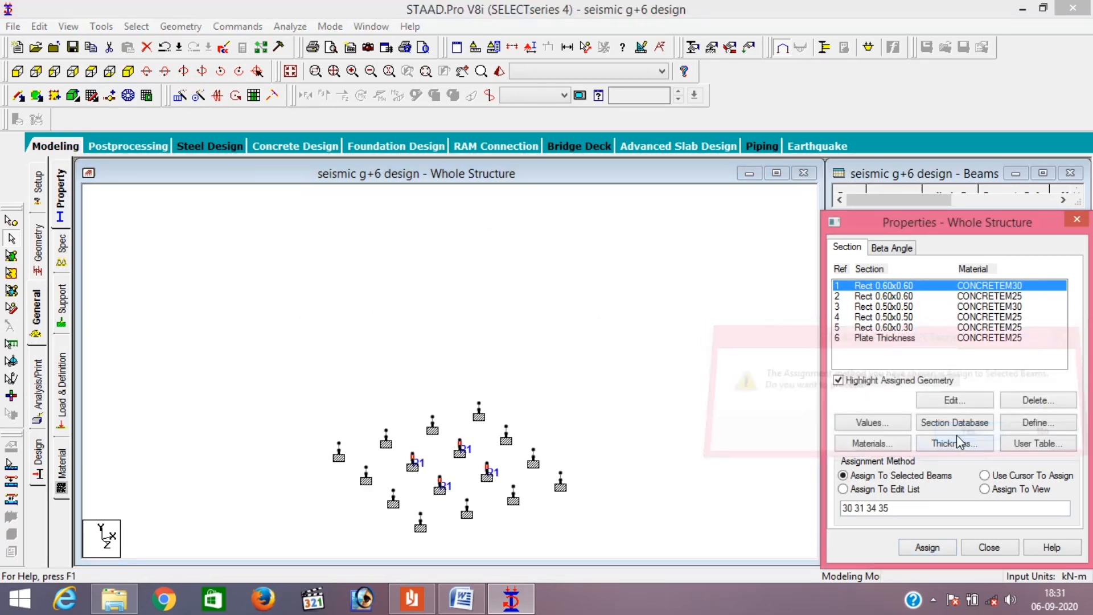
- Assign the 0.60x0.60 CONCRETEM25 section to all perimeter column segments above the supports
left_click(880, 297)
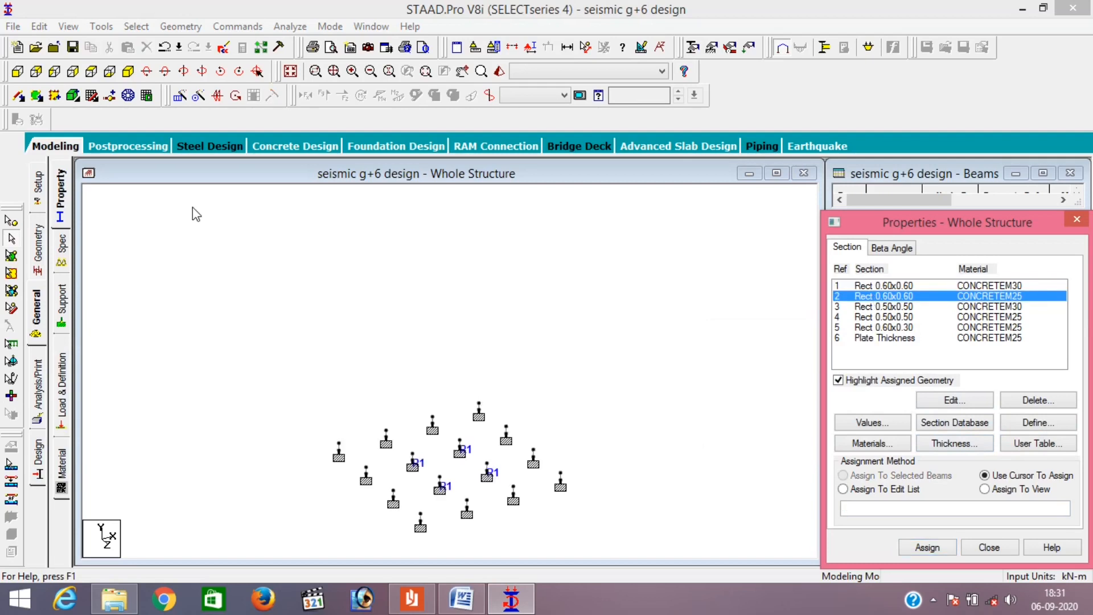
left_click(91, 71)
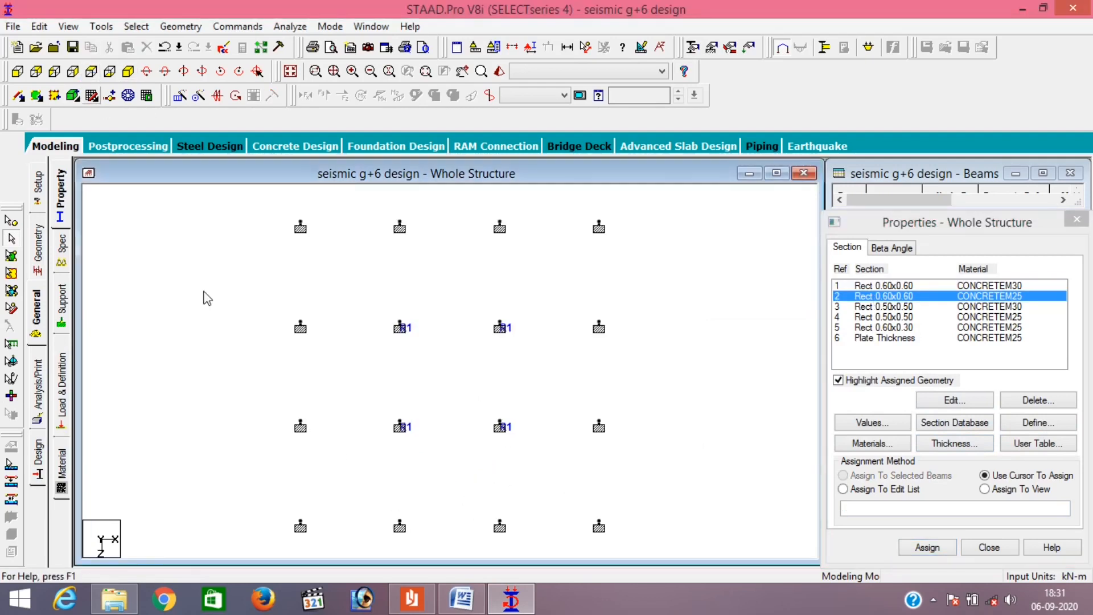
left_click_drag(255, 210, 631, 256)
left_click_drag(579, 281, 669, 529)
left_click_drag(285, 508, 528, 560)
left_click_drag(272, 302, 345, 491)
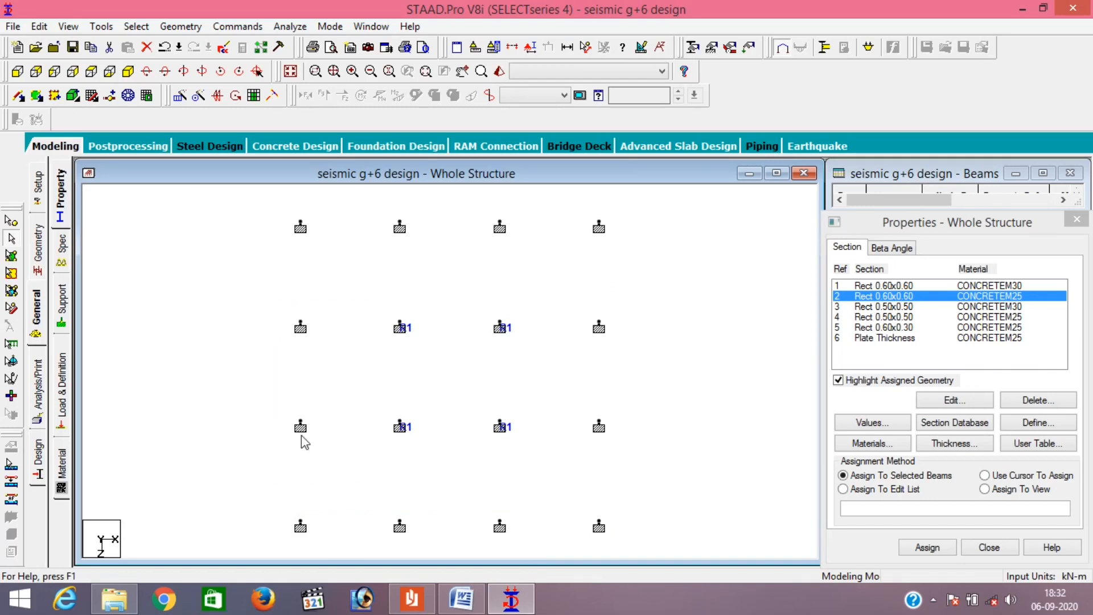
left_click(127, 73)
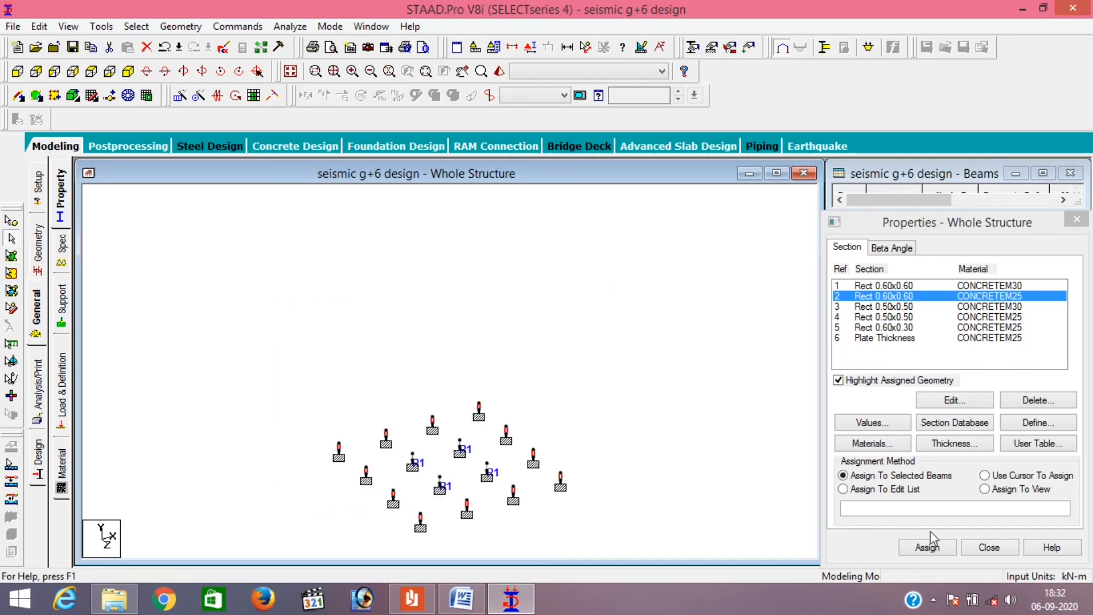
left_click(930, 547)
left_click(960, 431)
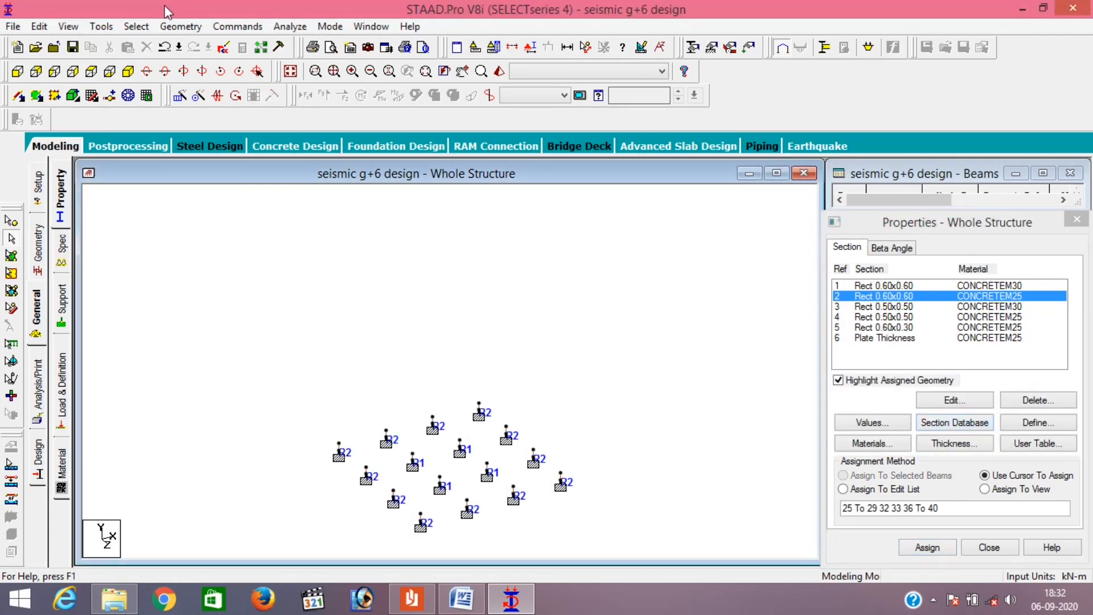
- Restore the whole structure, select the columns of the next two levels in front view, and show only those members
left_click(98, 26)
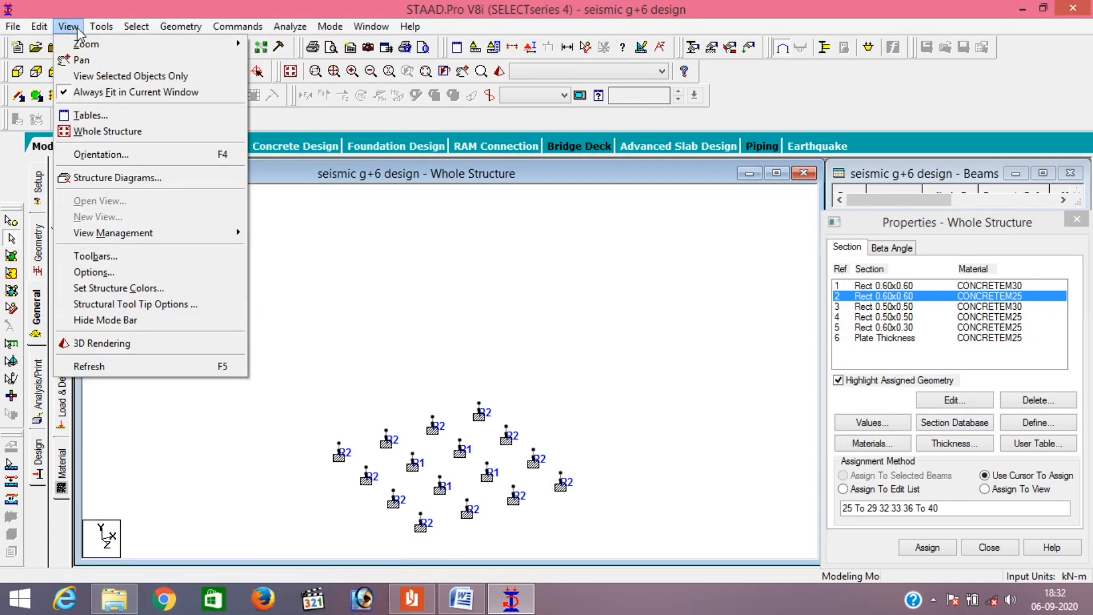
left_click(87, 131)
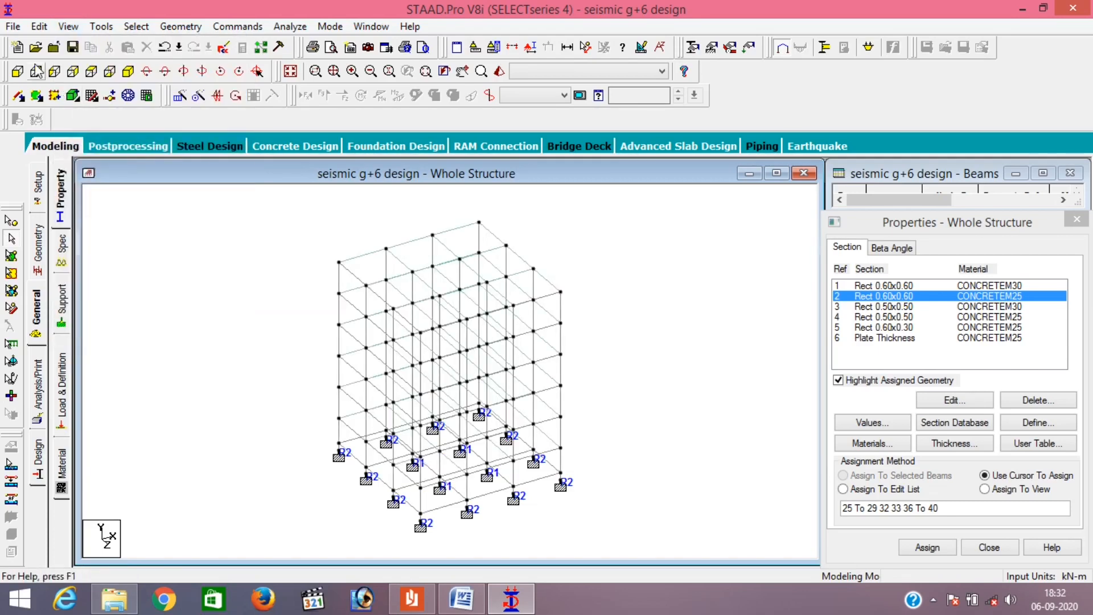
left_click(36, 72)
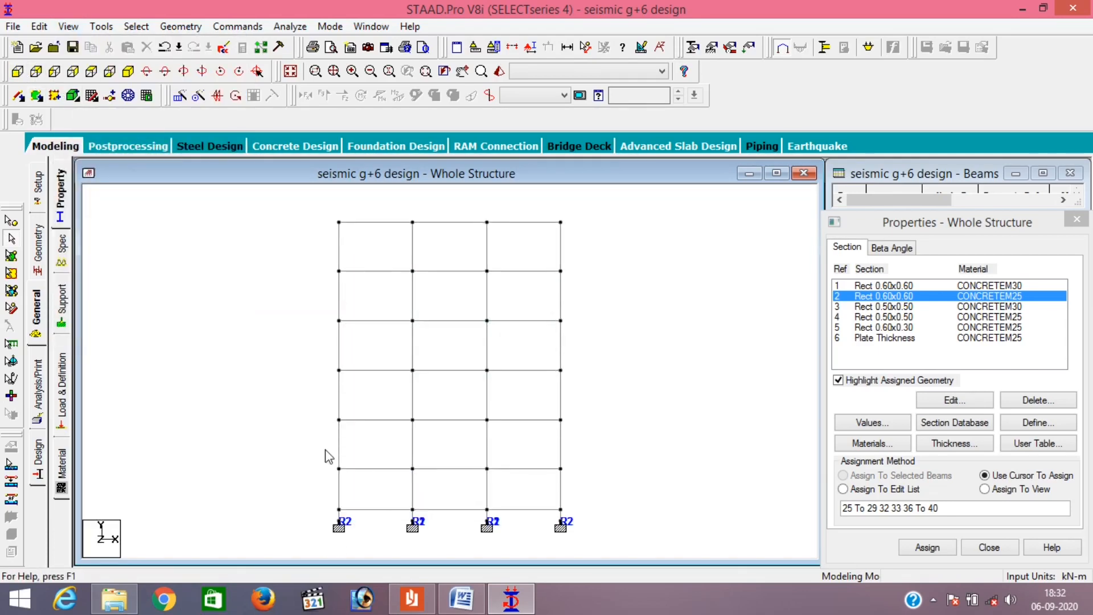
left_click_drag(315, 429, 629, 451)
left_click_drag(308, 485, 626, 500)
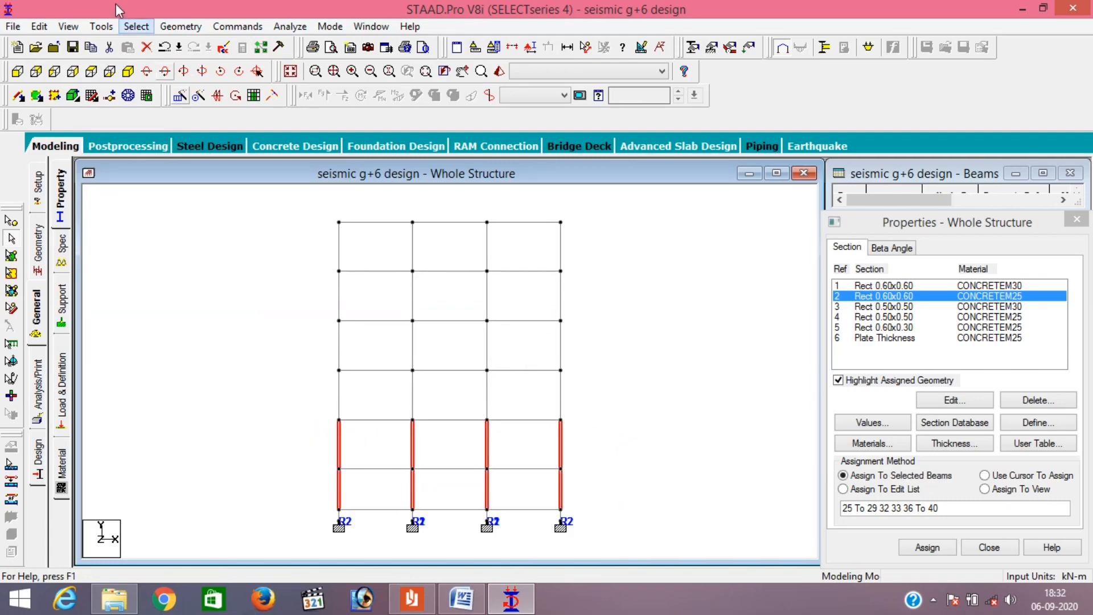
left_click(68, 26)
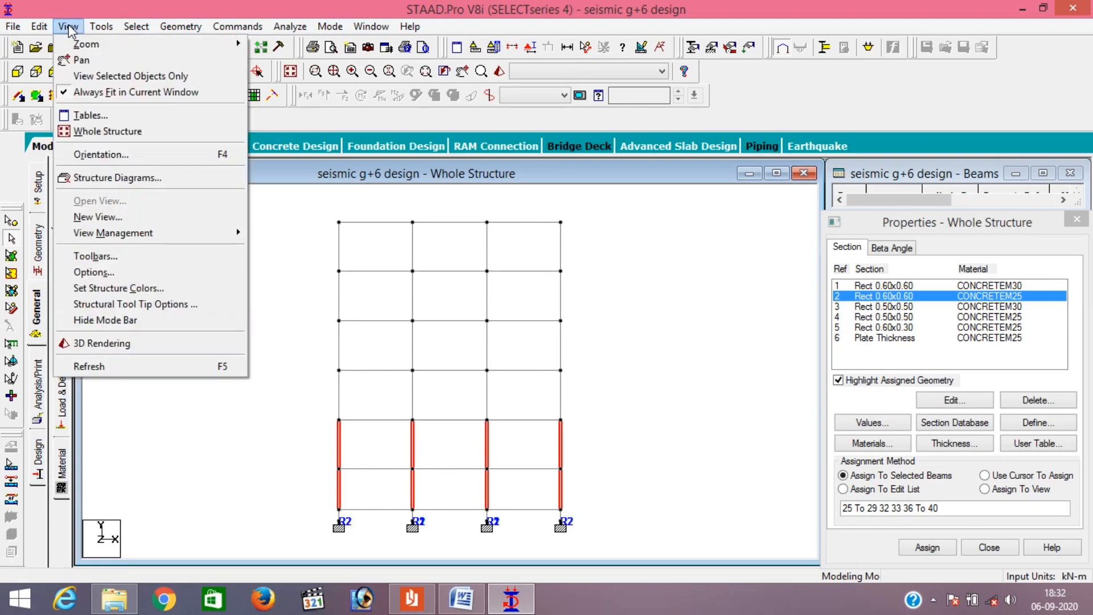
left_click(91, 76)
- Assign the 0.50x0.50 CONCRETEM30 section to the four interior columns of the two displayed levels
left_click(91, 74)
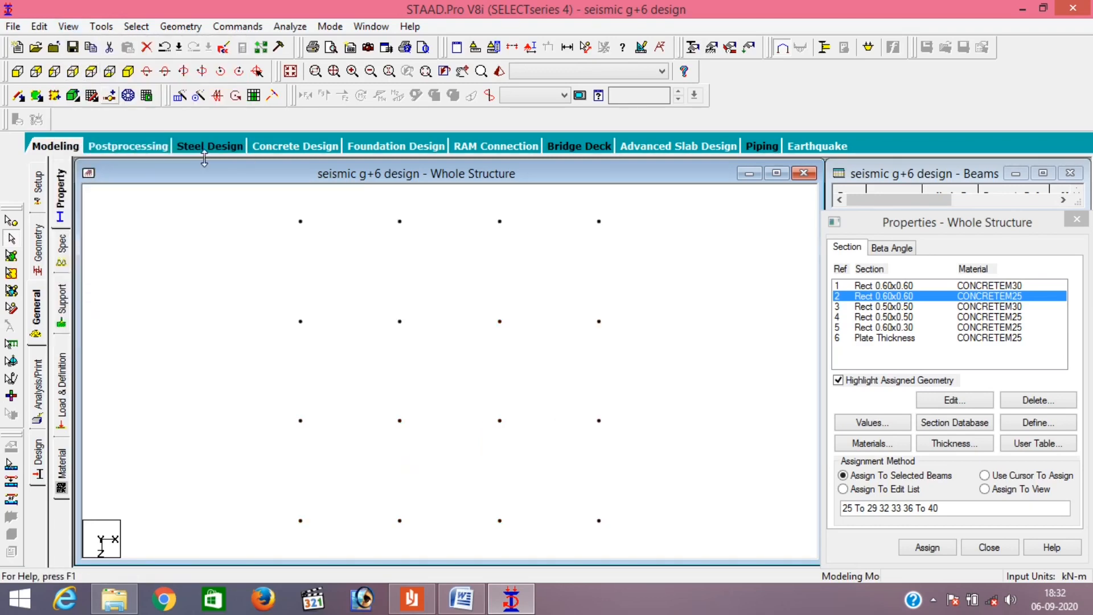
left_click(324, 300)
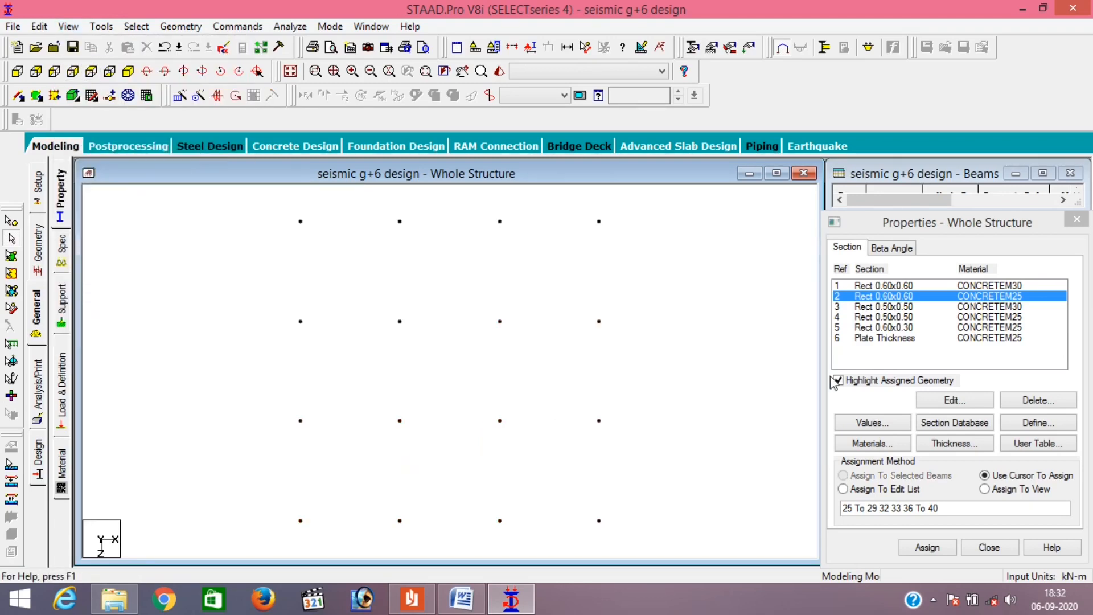
left_click(892, 306)
left_click_drag(409, 334, 549, 462)
left_click(146, 95)
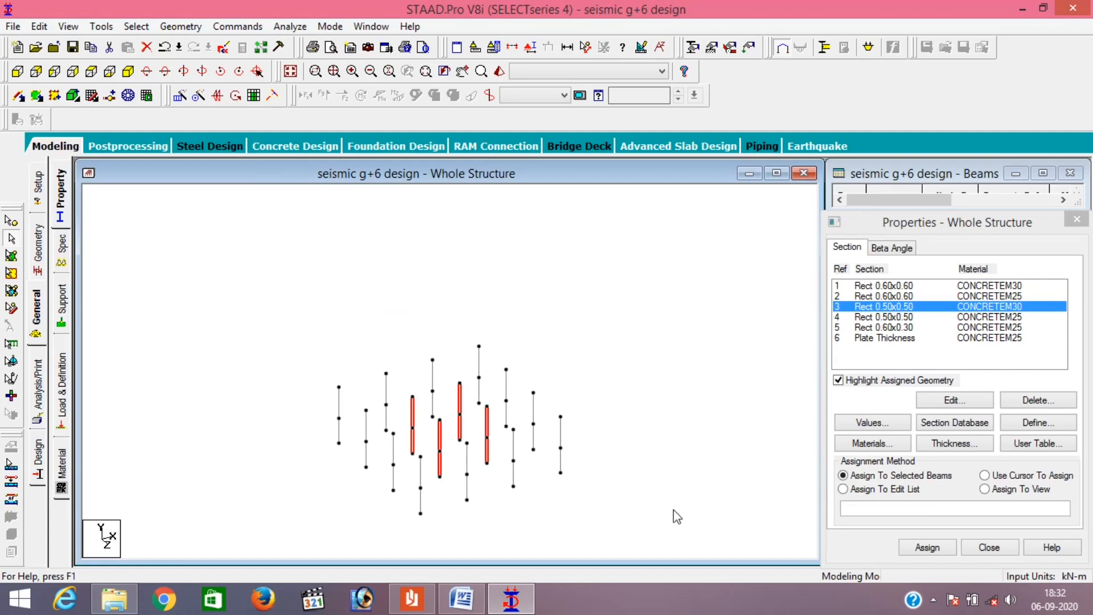
left_click(938, 548)
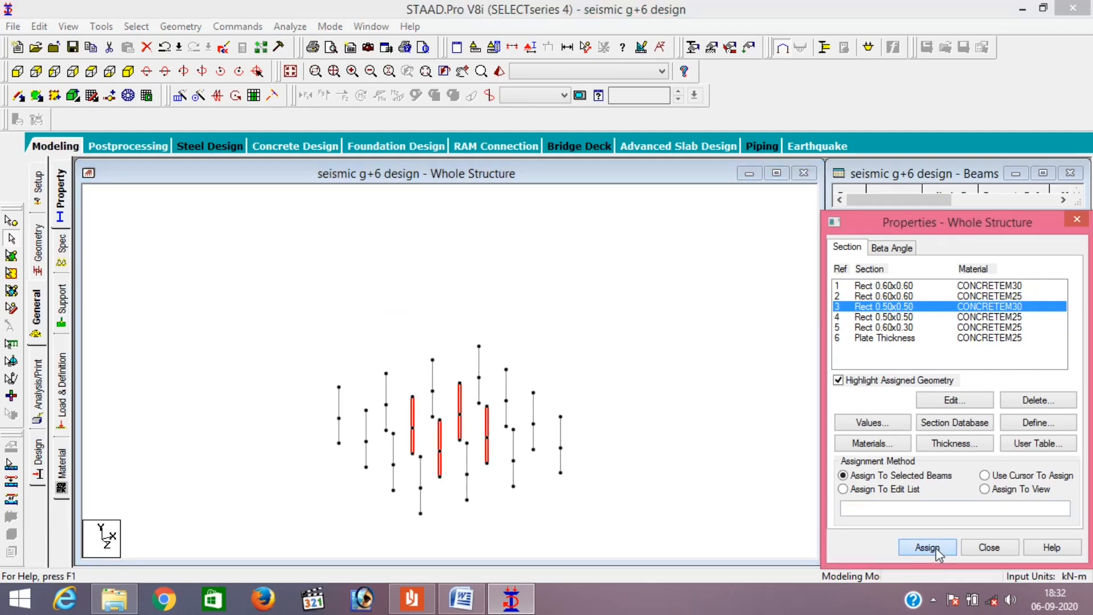
left_click(949, 432)
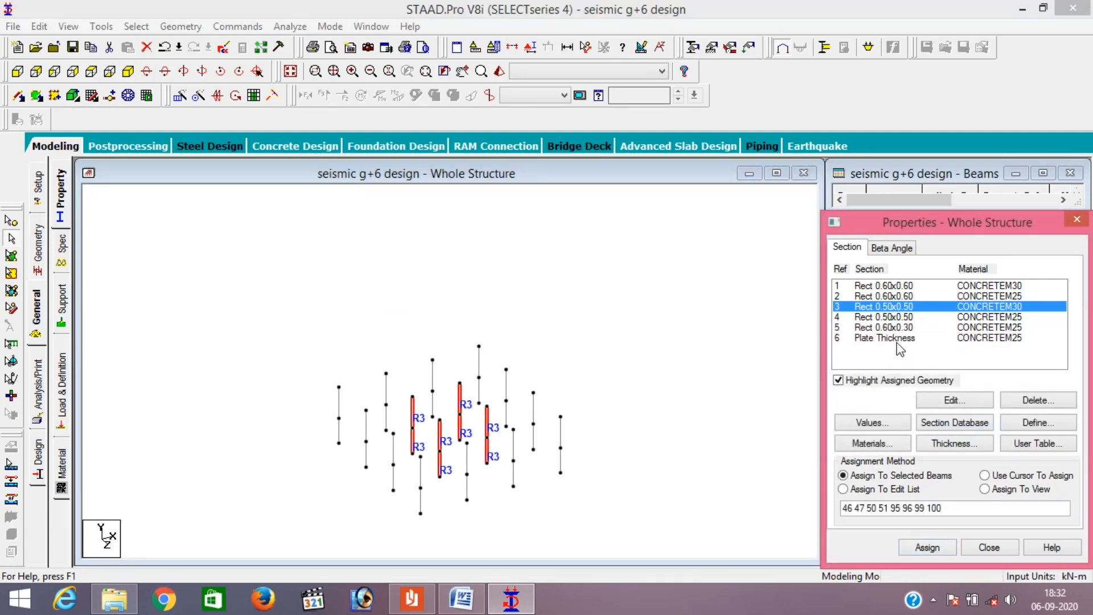
- Assign the 0.50x0.50 CONCRETEM25 section to all perimeter columns of the two displayed levels
left_click(873, 319)
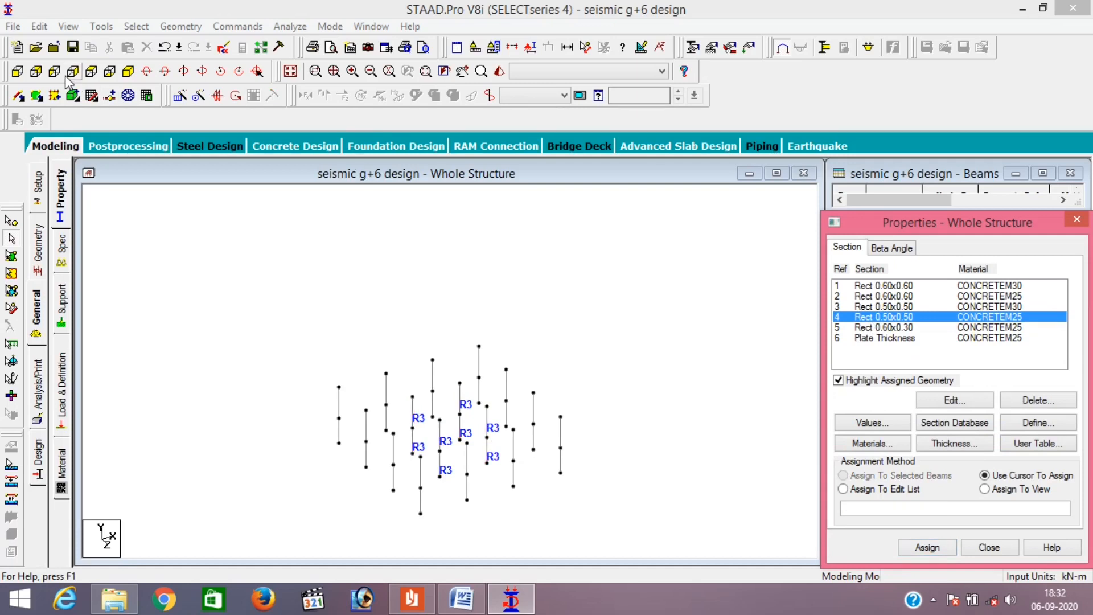
left_click(90, 74)
left_click_drag(273, 216, 655, 243)
left_click_drag(579, 272, 646, 549)
left_click_drag(268, 494, 523, 549)
left_click_drag(293, 288, 329, 436)
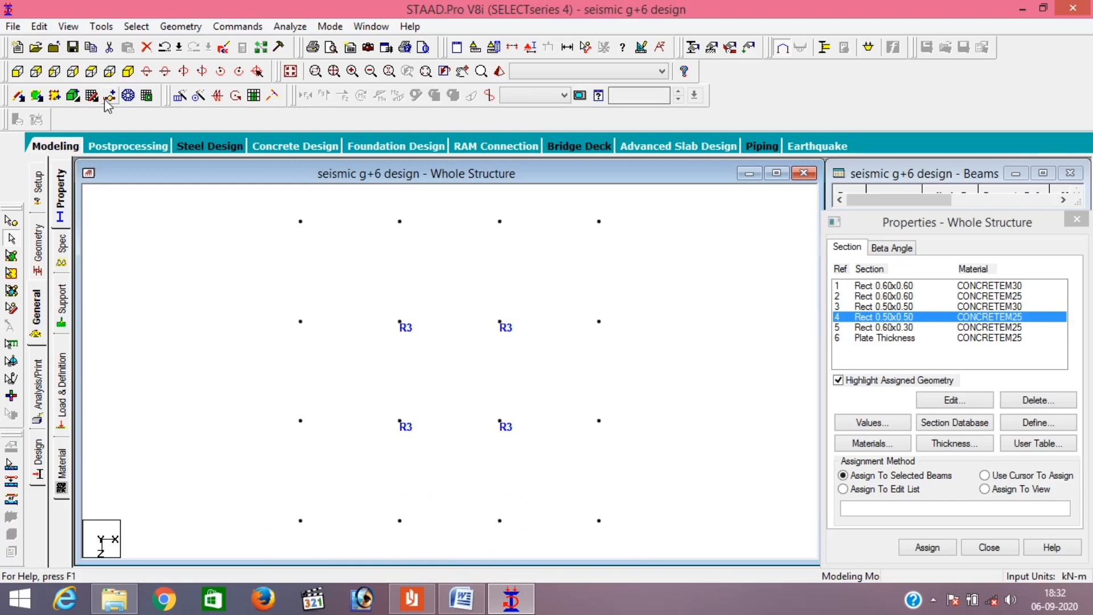
left_click(128, 71)
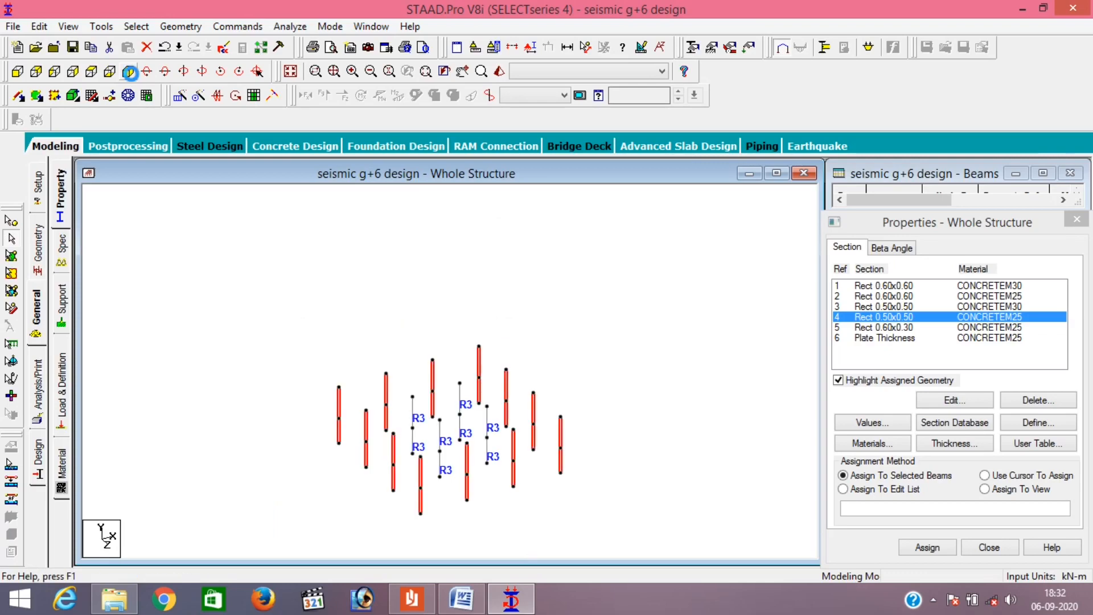
left_click(927, 547)
left_click(904, 433)
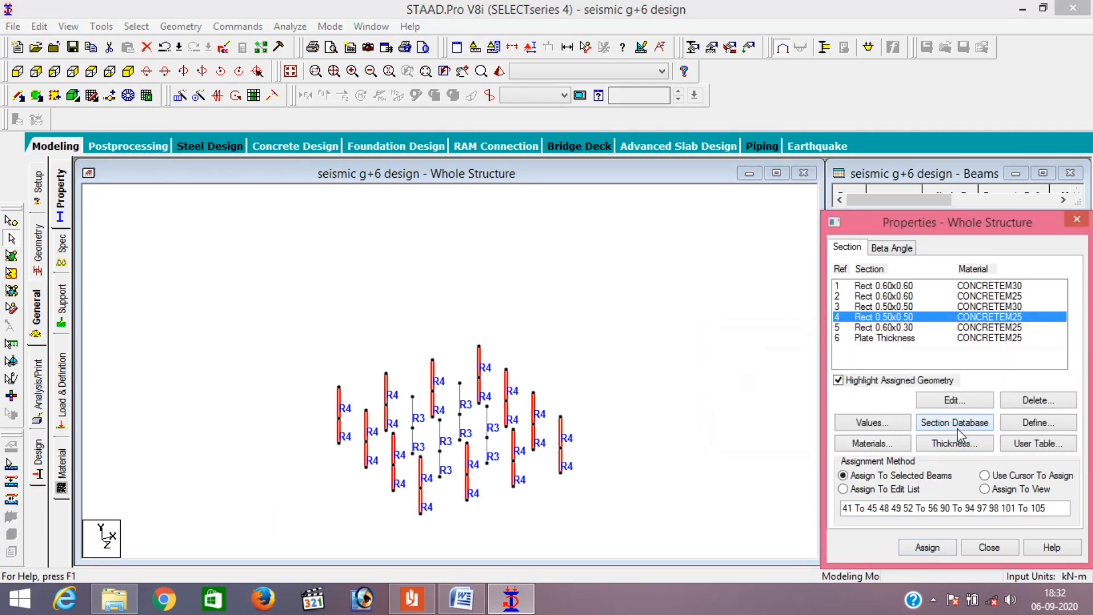
- Display the whole structure again in front view
left_click(875, 332)
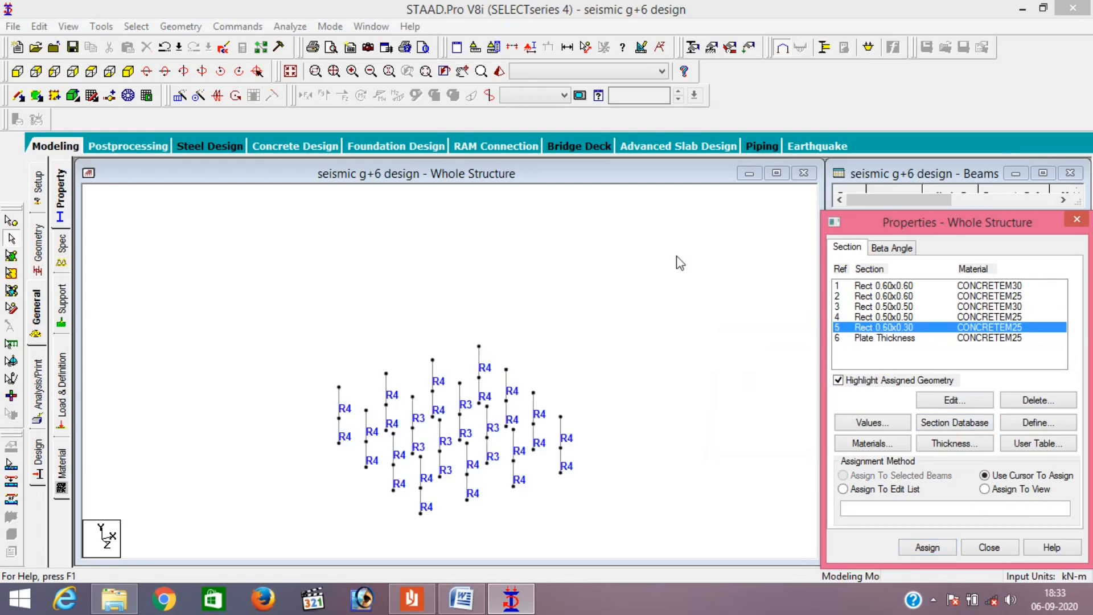
left_click(740, 265)
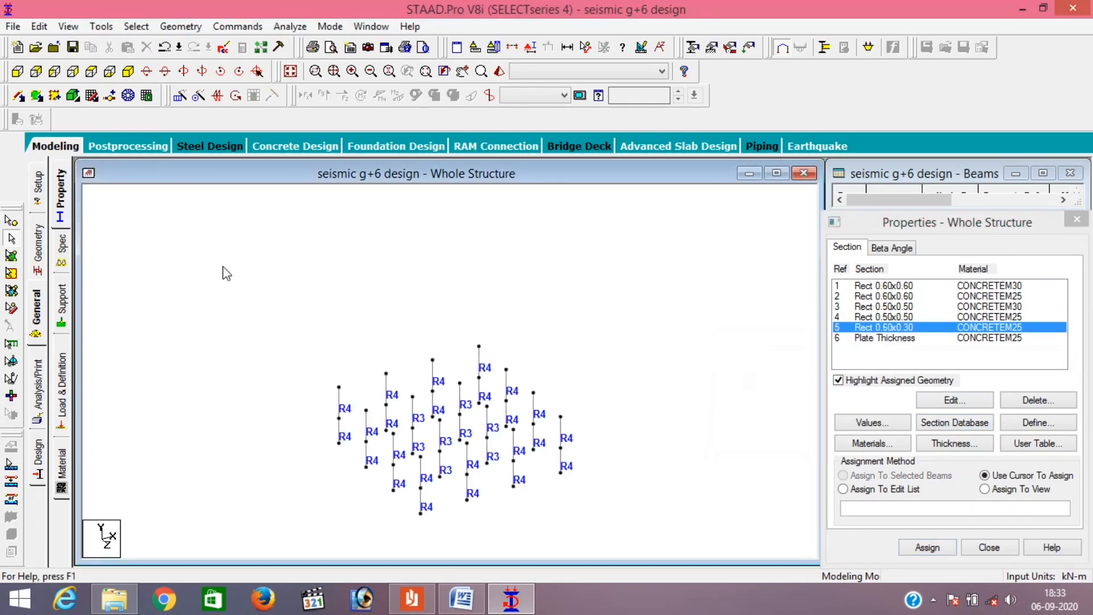
left_click(68, 26)
left_click(124, 131)
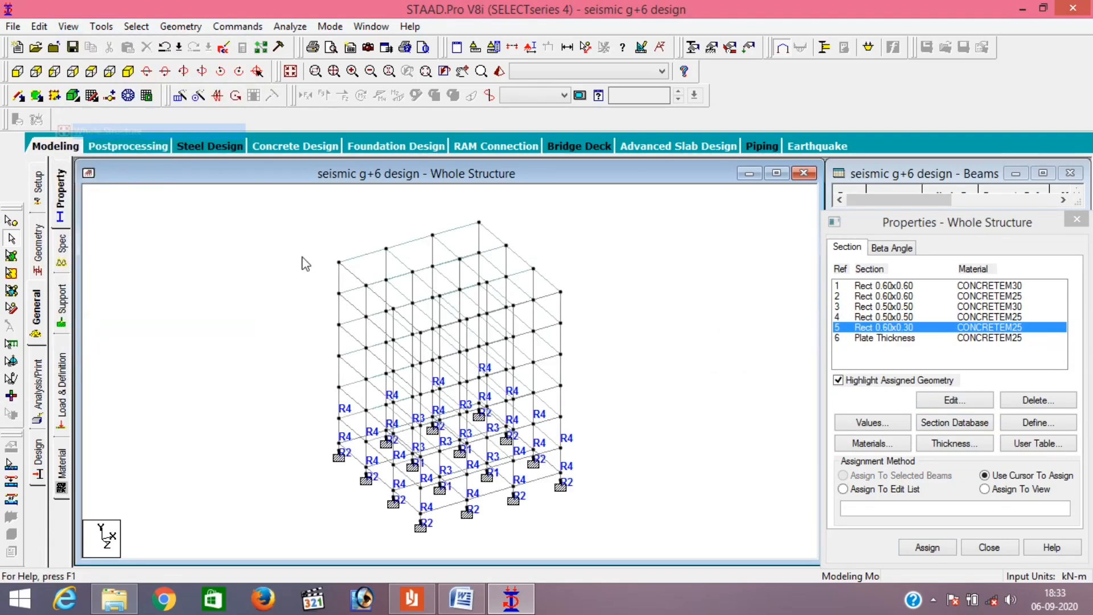
left_click(17, 71)
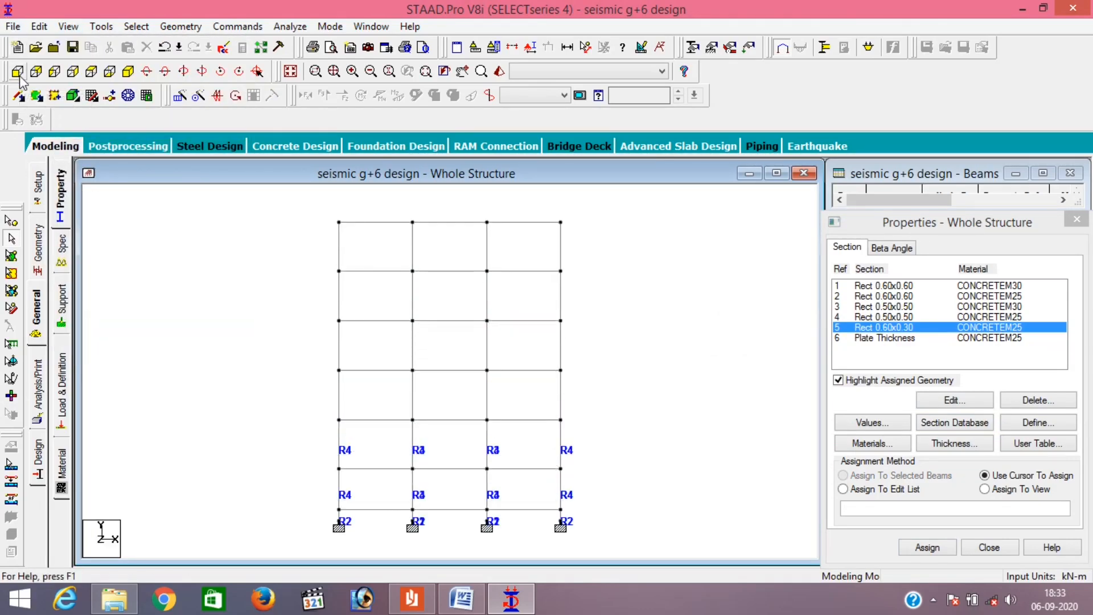
- Assign the 0.50x0.50 CONCRETEM25 section to all columns of the upper four storeys
left_click(900, 317)
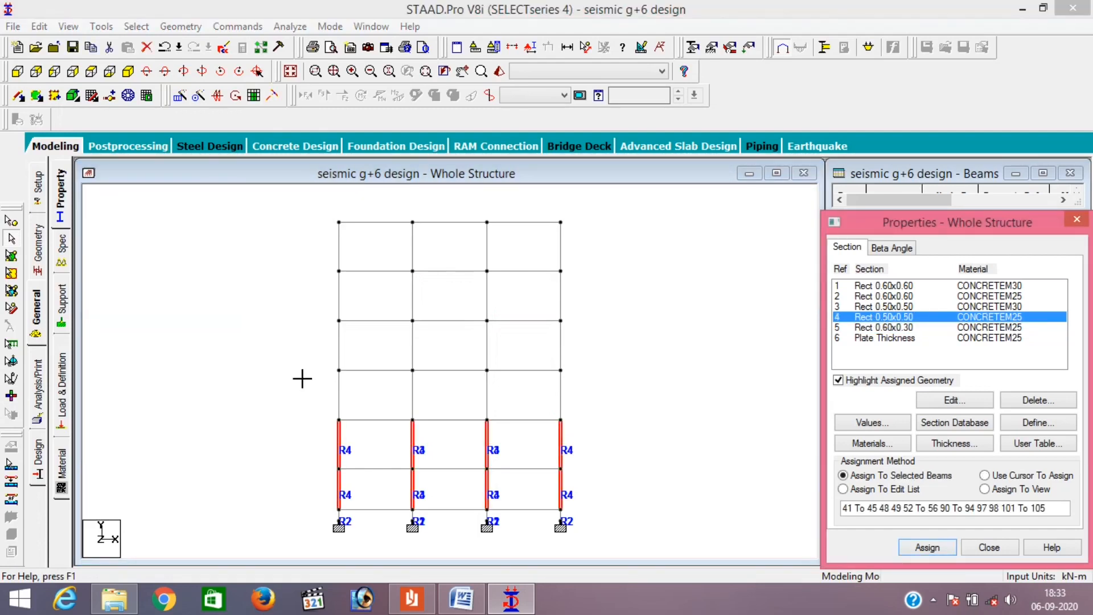
left_click_drag(303, 379, 614, 401)
left_click_drag(323, 333, 508, 354, "ctrl")
left_click_drag(309, 276, 583, 302, "ctrl")
left_click_drag(329, 218, 603, 254, "ctrl")
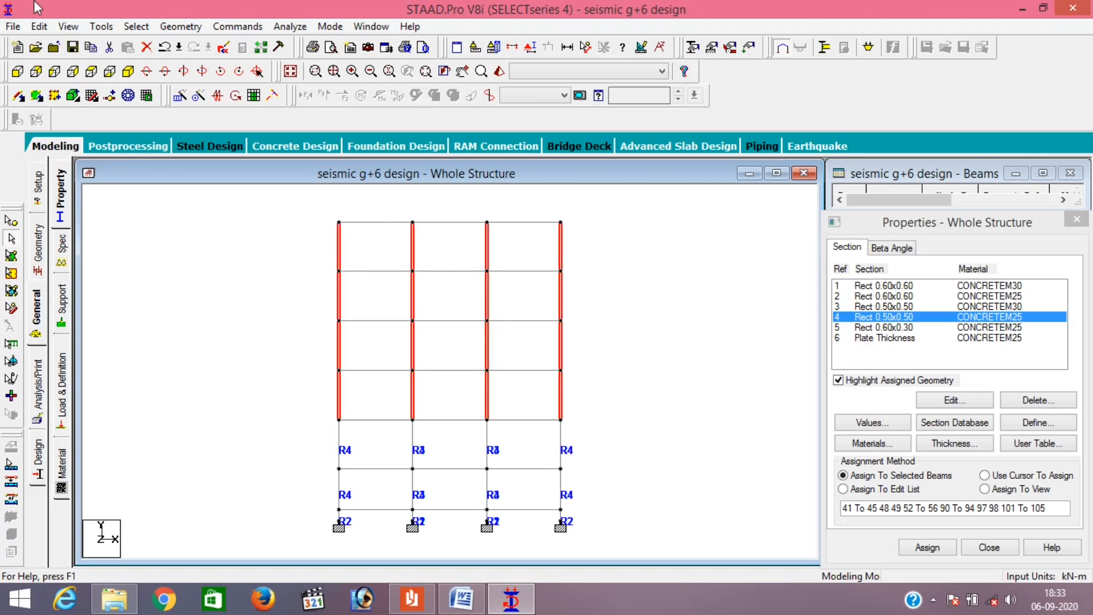
left_click(129, 72)
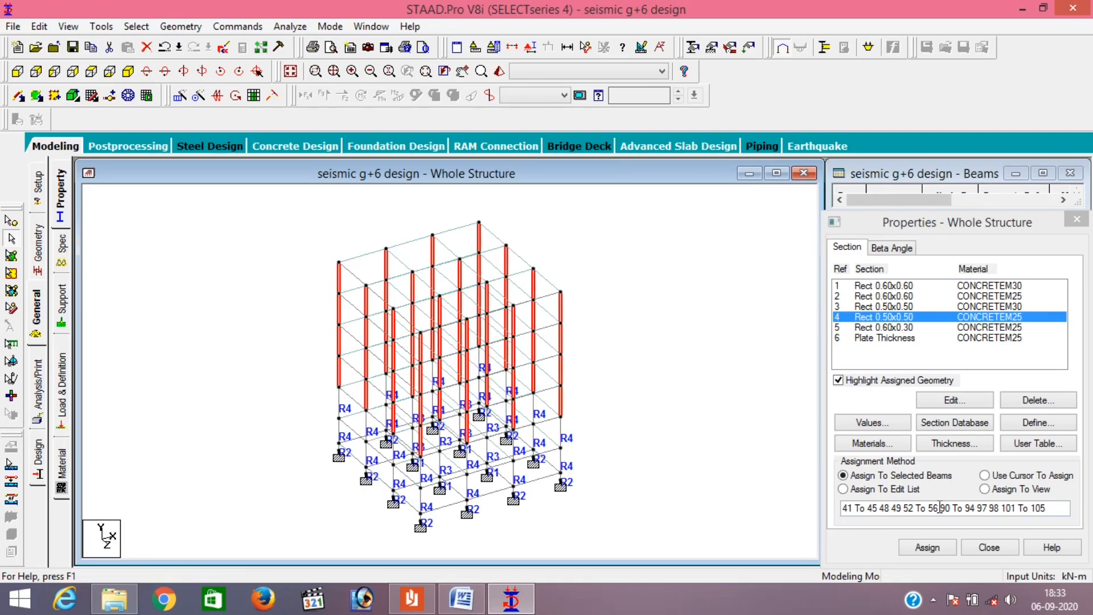
left_click(926, 547)
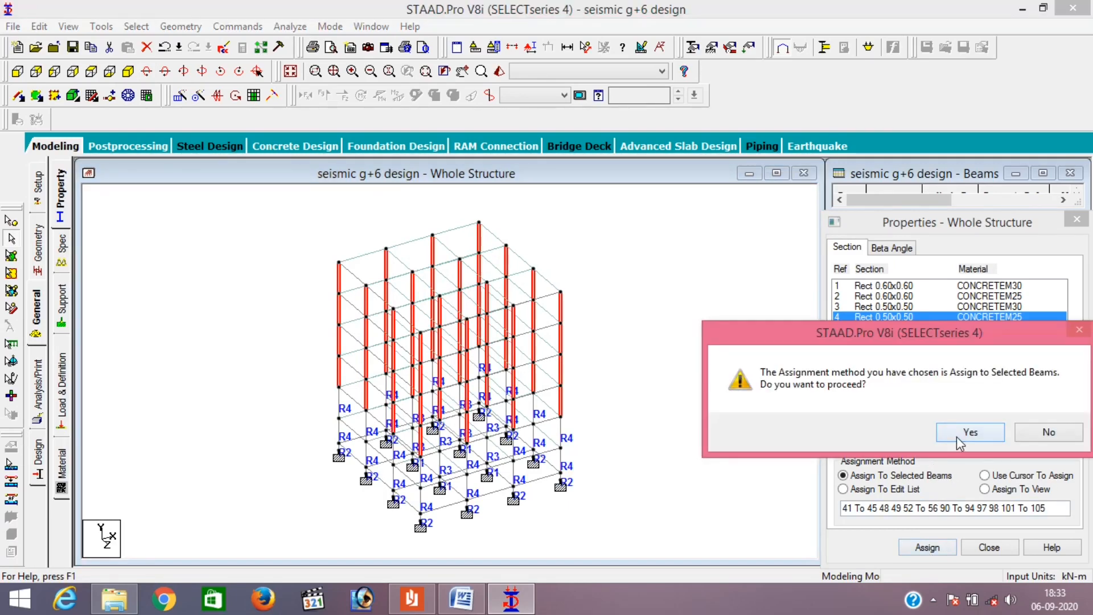
left_click(957, 436)
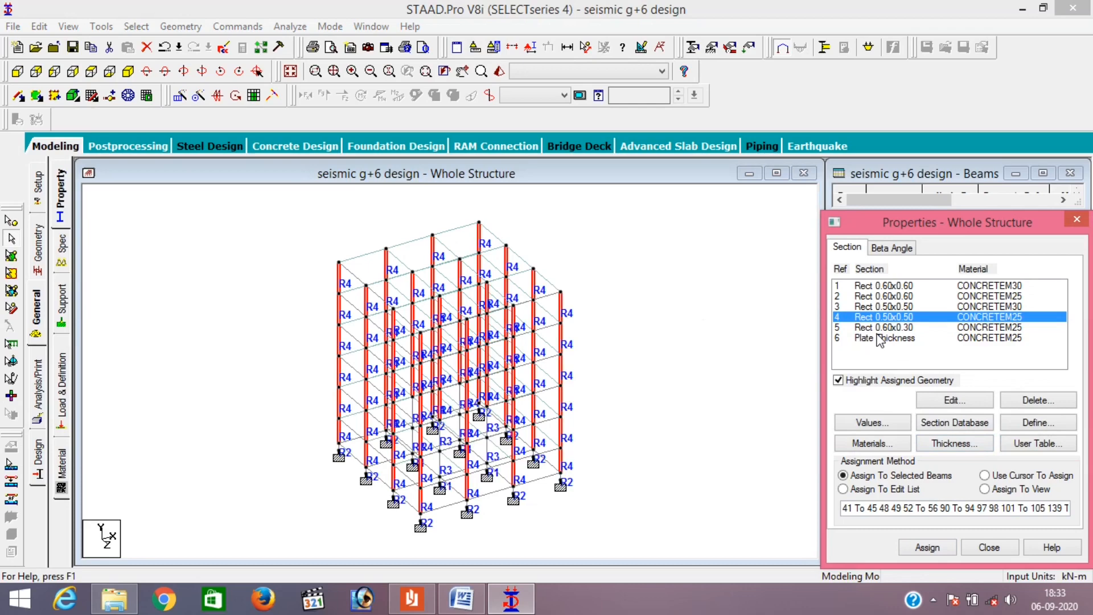
- Choose the Rect 0.60x0.30 CONCRETEM25 section as the property for the beams
left_click(859, 329)
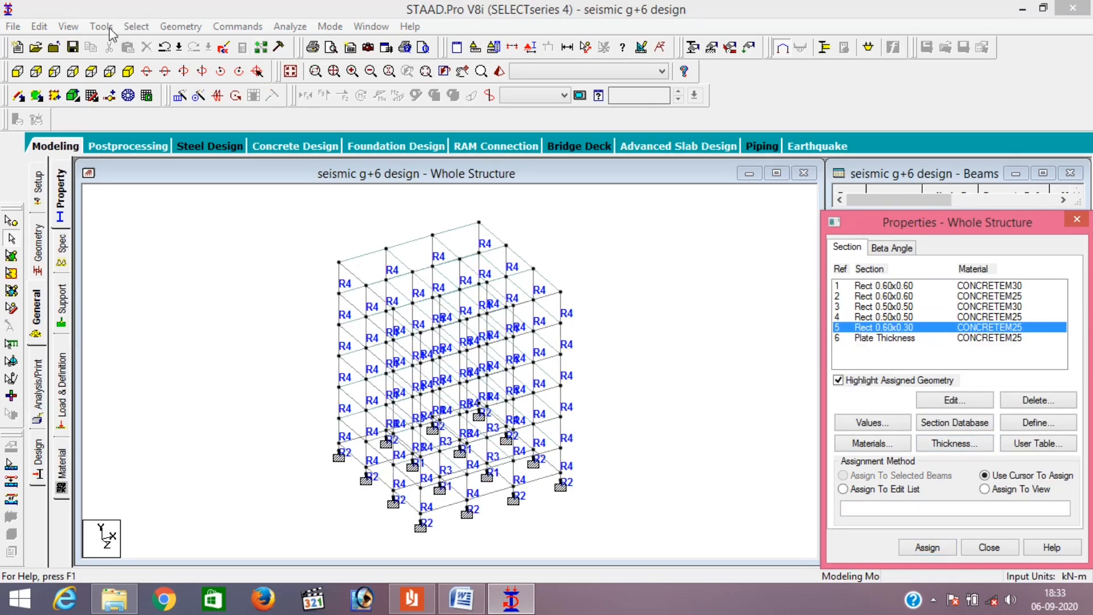
left_click(136, 26)
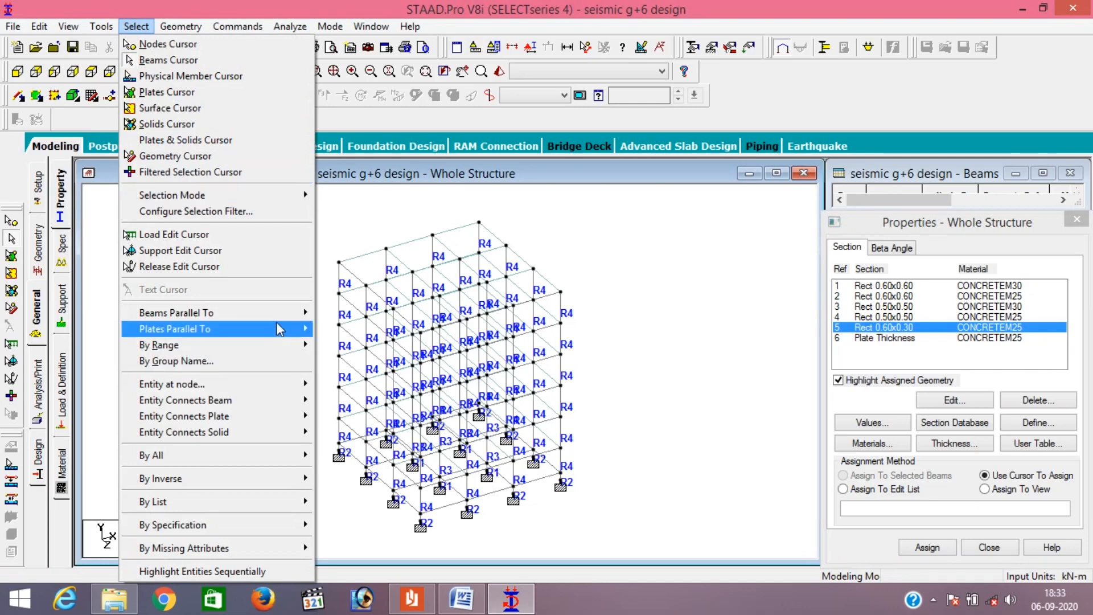
mouse_move(274, 312)
left_click(327, 313)
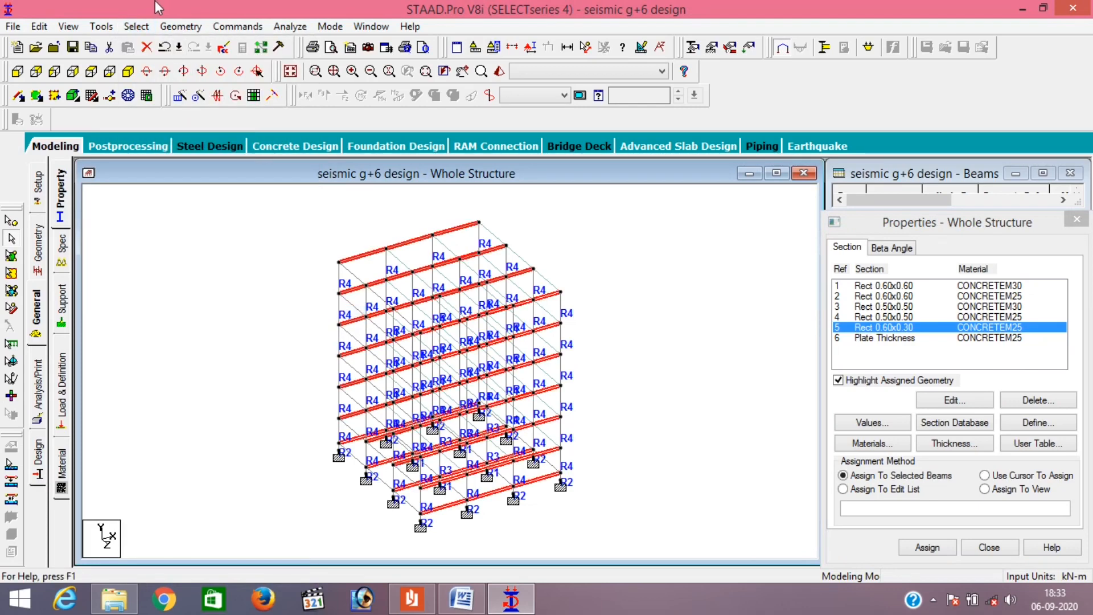
left_click(136, 26)
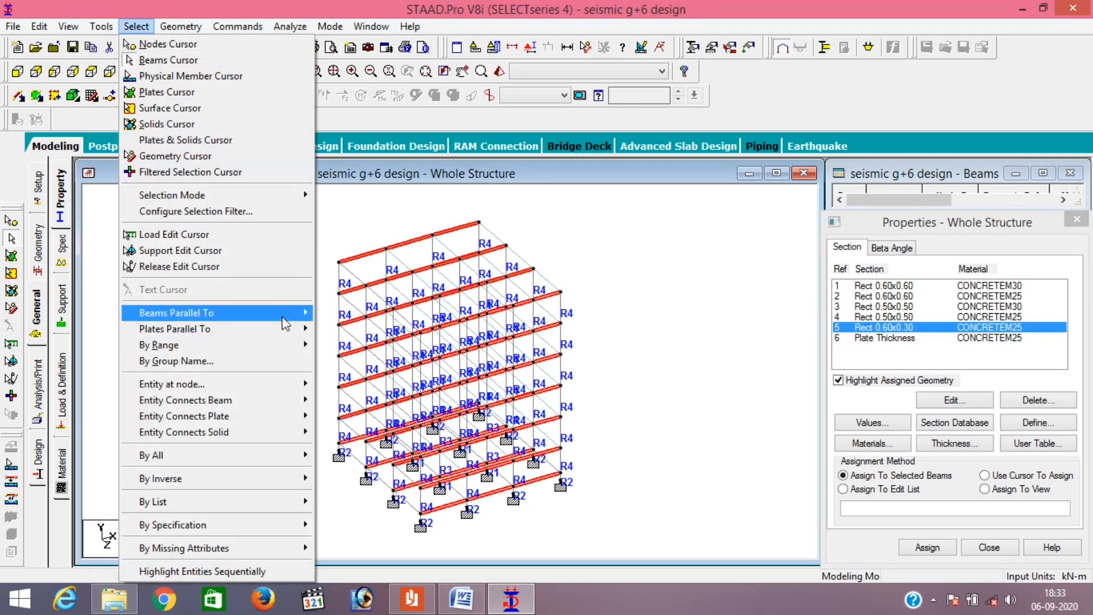
mouse_move(285, 324)
left_click(334, 330)
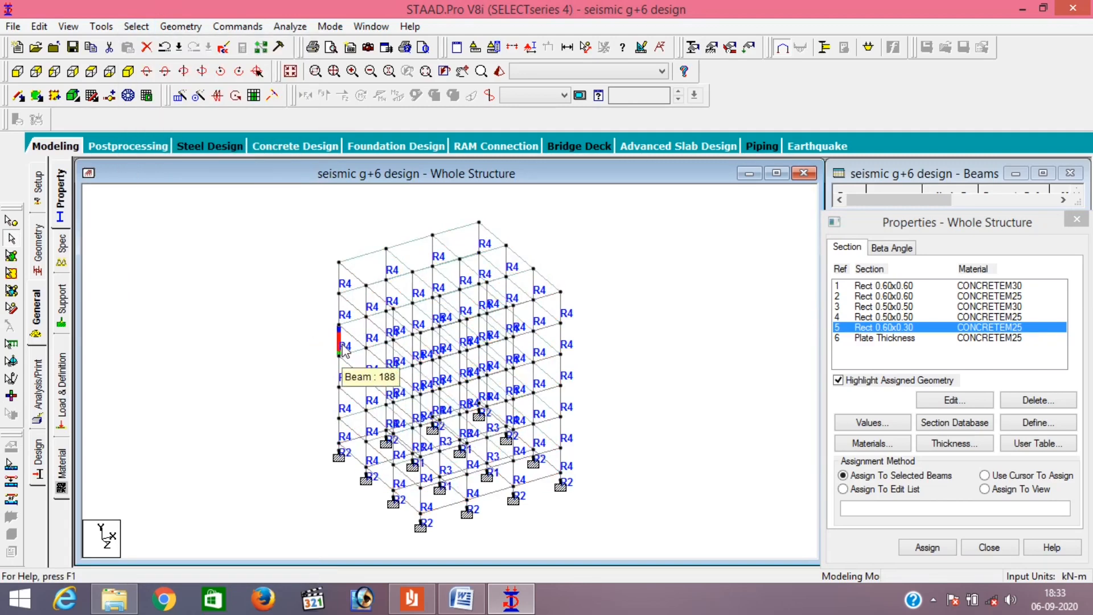
left_click(136, 26)
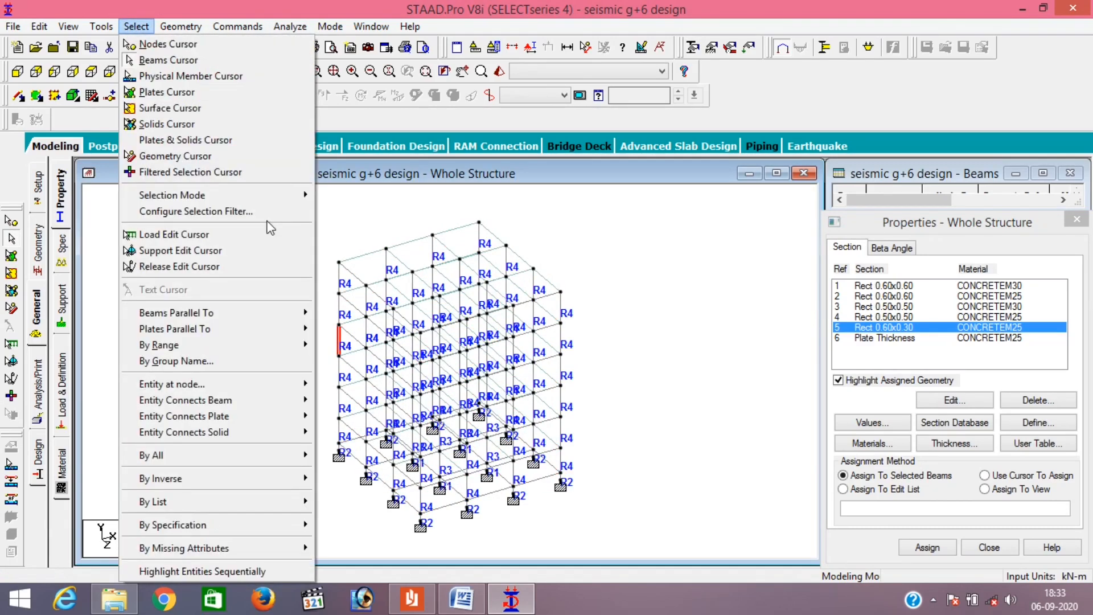
left_click(350, 222)
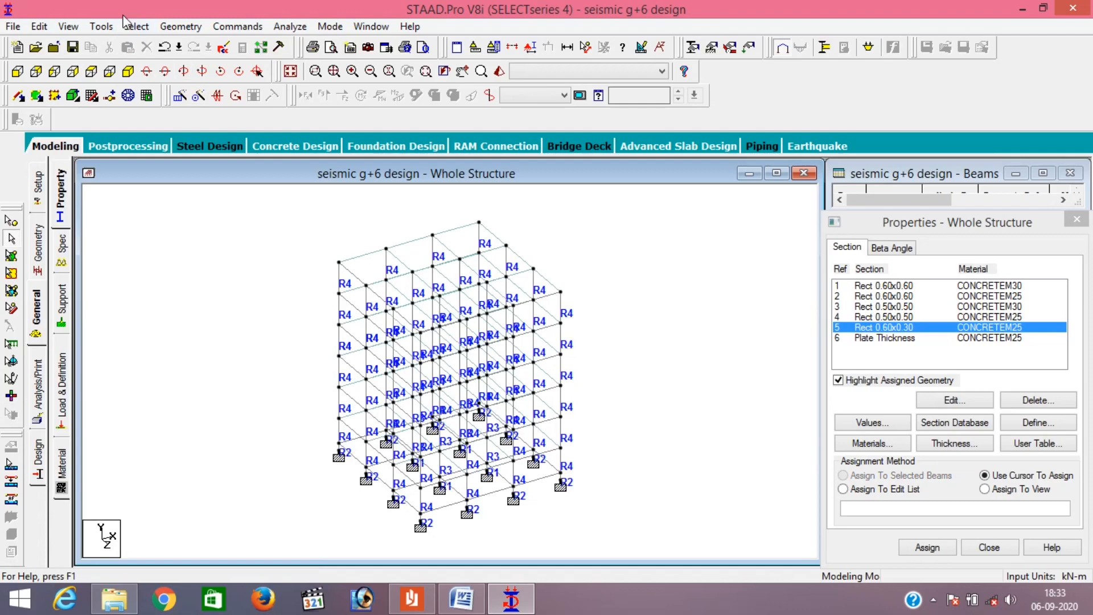
- Assign the 0.60x0.30 CONCRETEM25 section to all beams parallel to X and Z in the whole structure
left_click(135, 27)
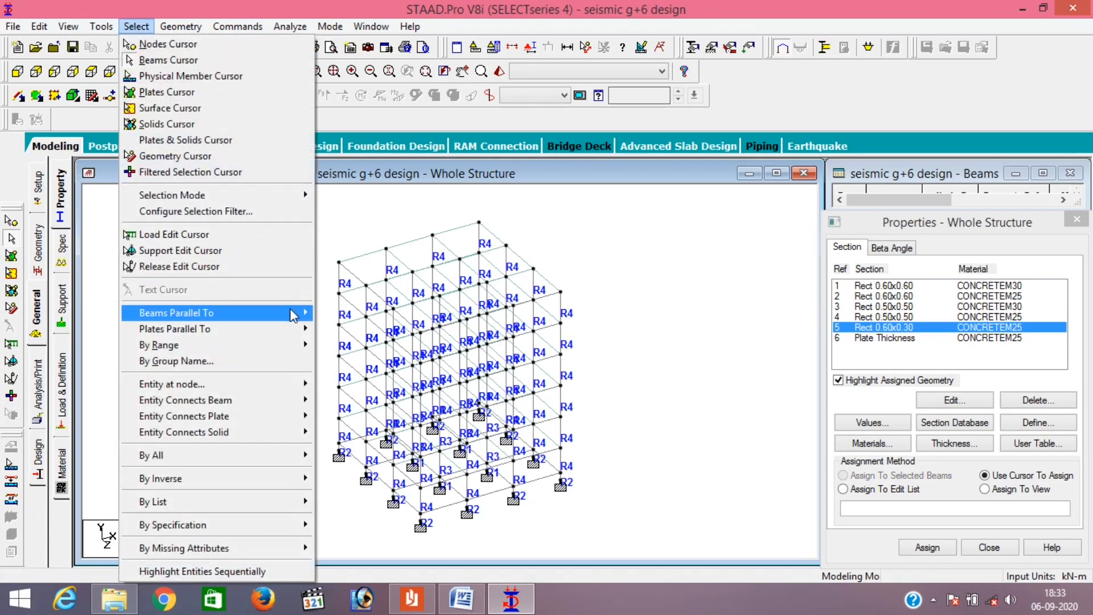
mouse_move(293, 316)
left_click(333, 315)
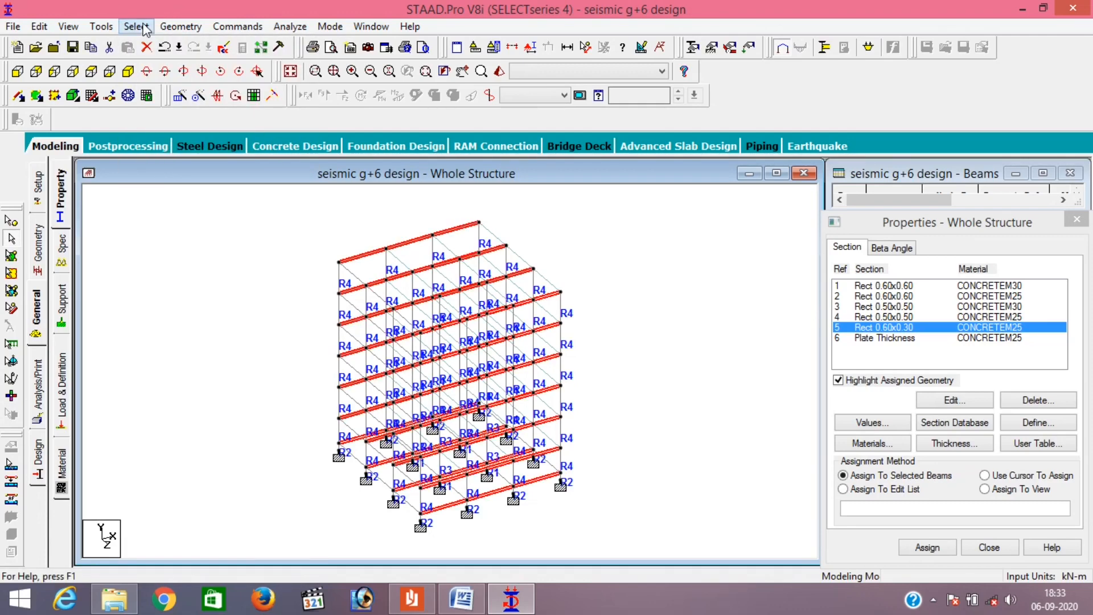
left_click(136, 26)
mouse_move(265, 312)
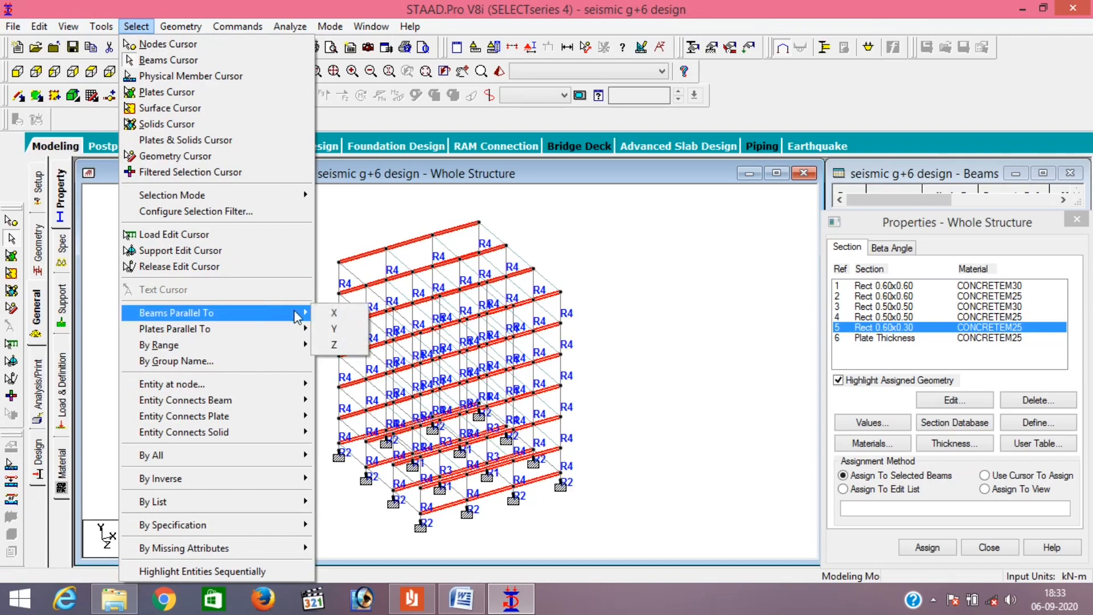
left_click(329, 345)
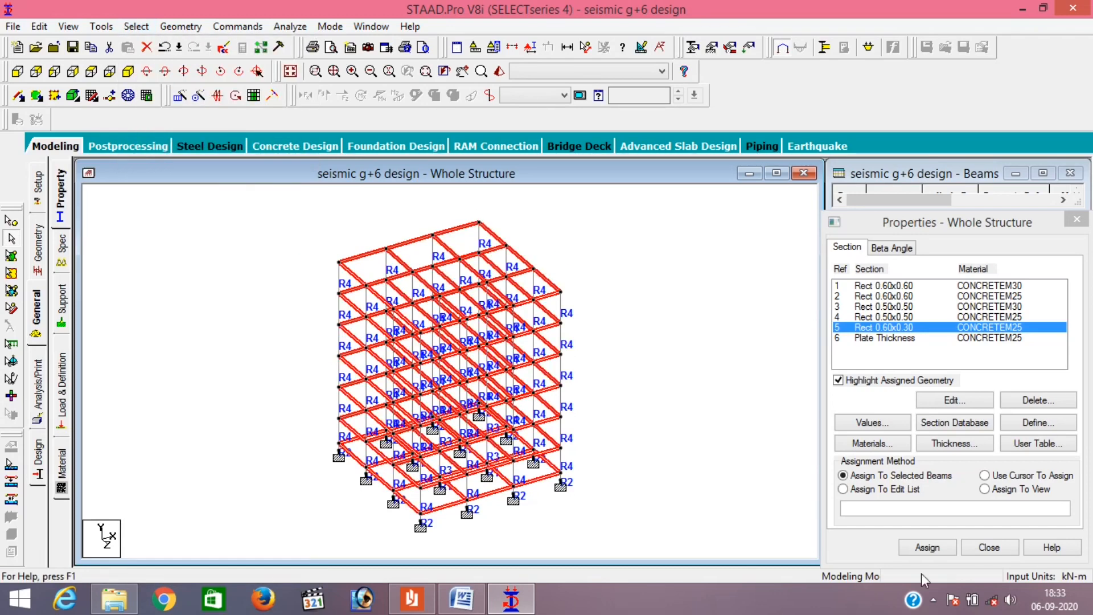
left_click(927, 547)
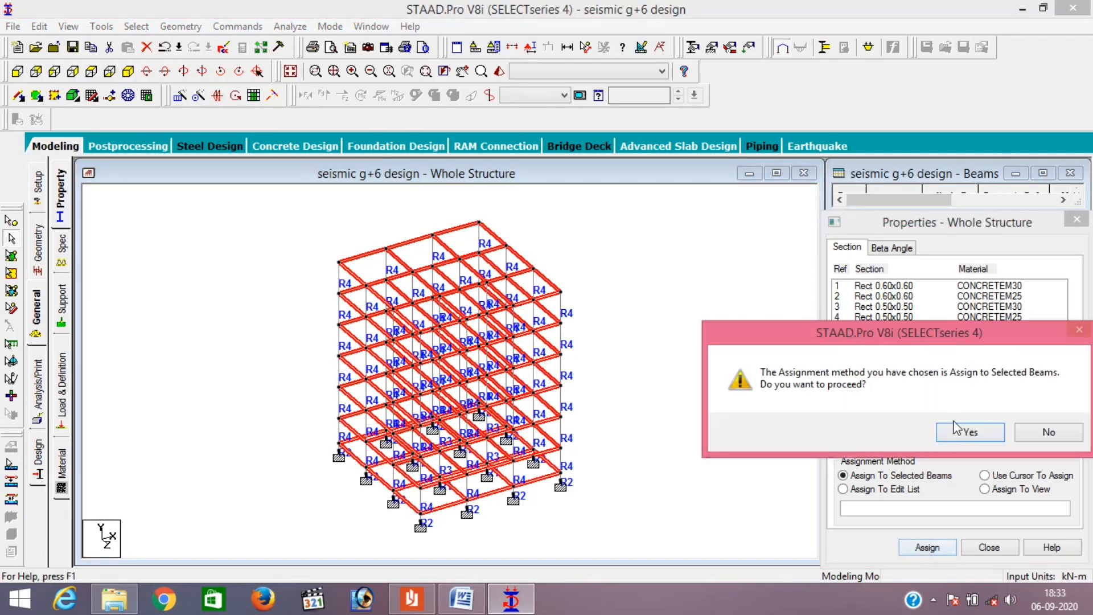
left_click(952, 434)
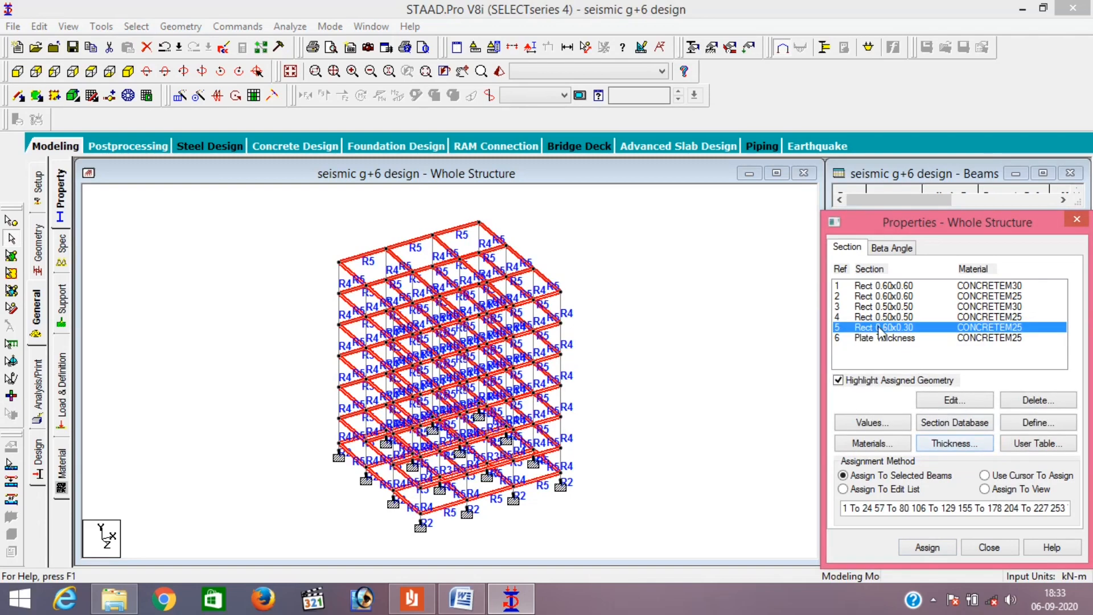
- Assign the CONCRETEM25 plate thickness to all floor and roof plates of the structure
left_click(879, 338)
left_click(682, 290)
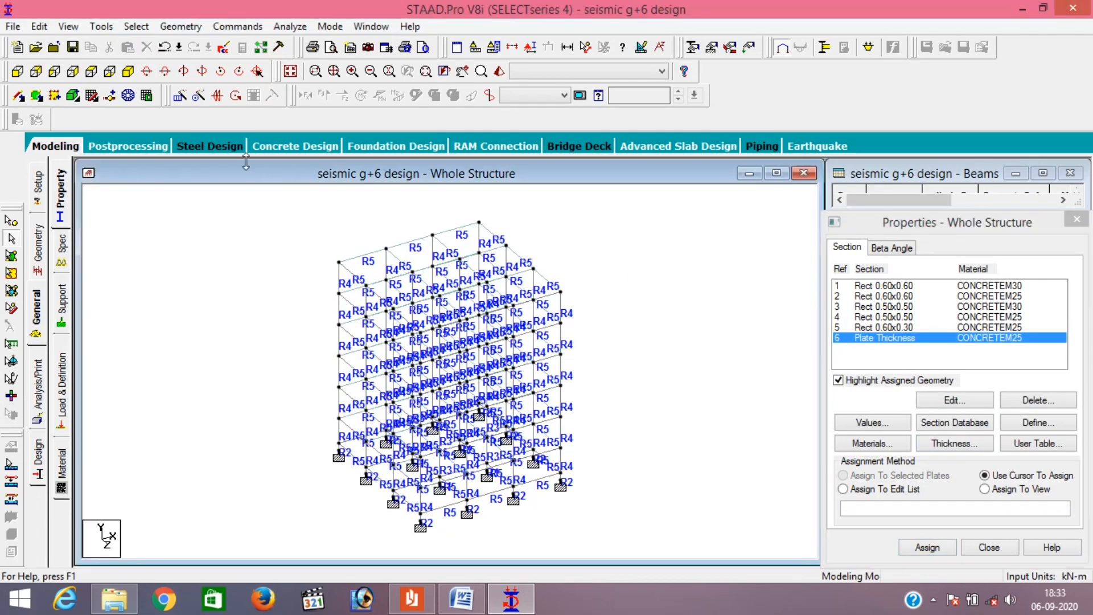
left_click(10, 256)
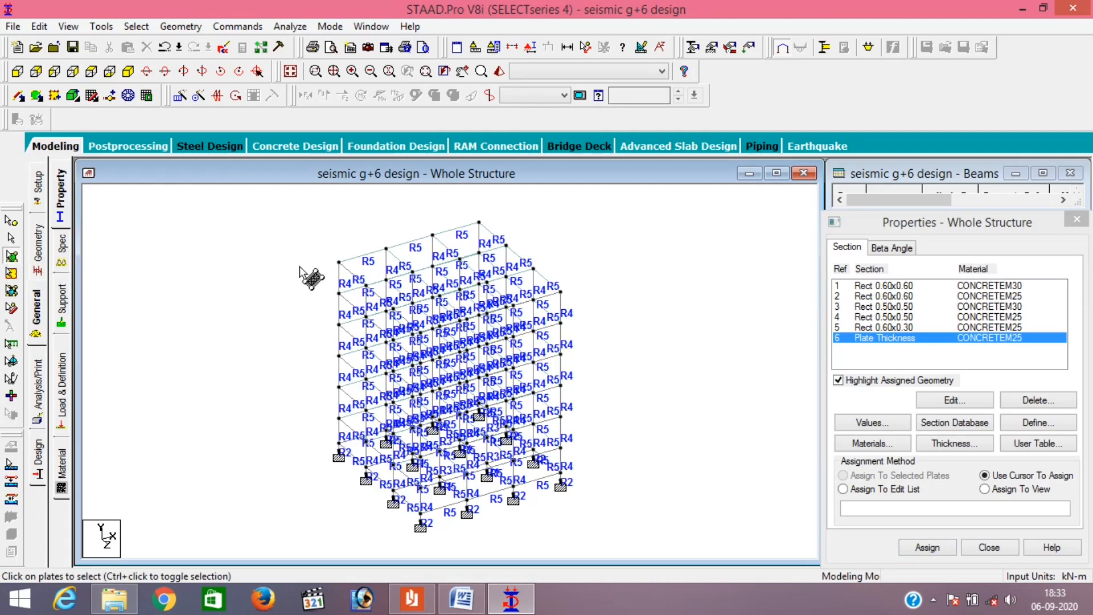
left_click_drag(225, 201, 683, 564)
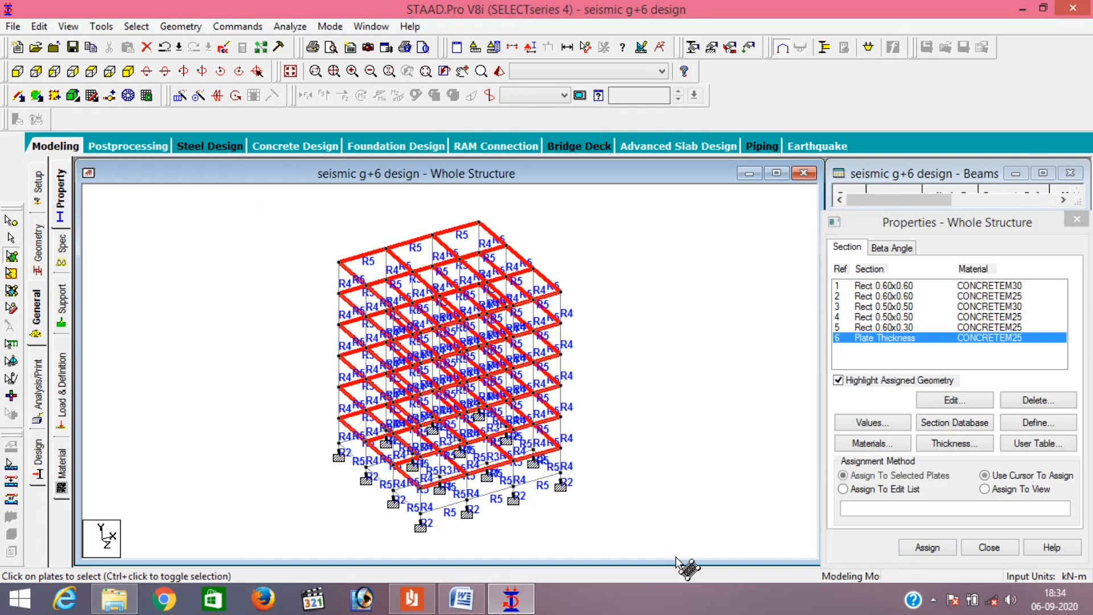
left_click(913, 549)
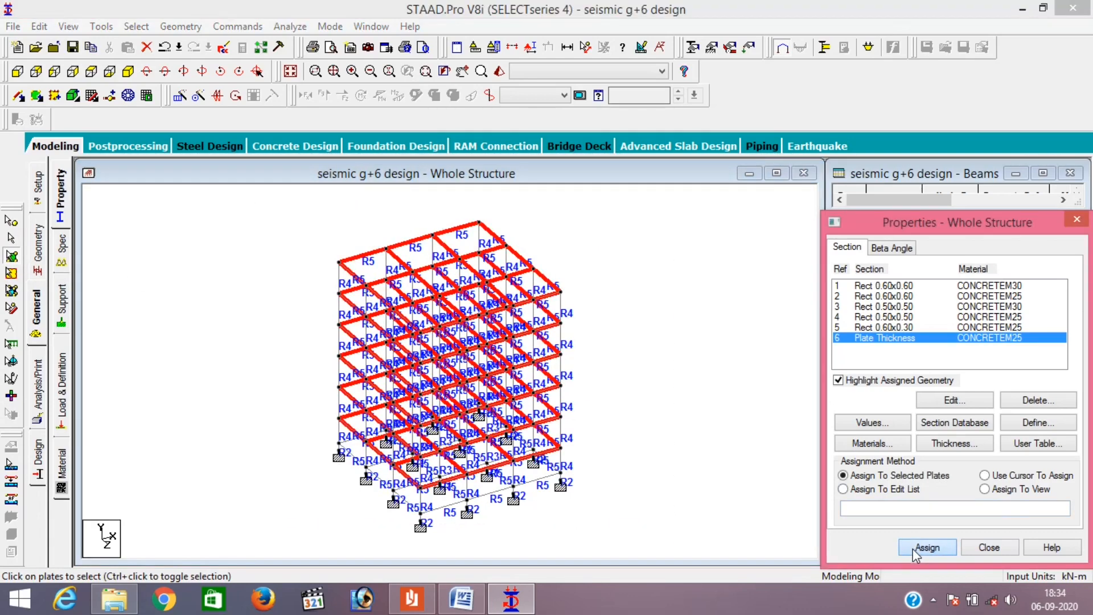
left_click(962, 433)
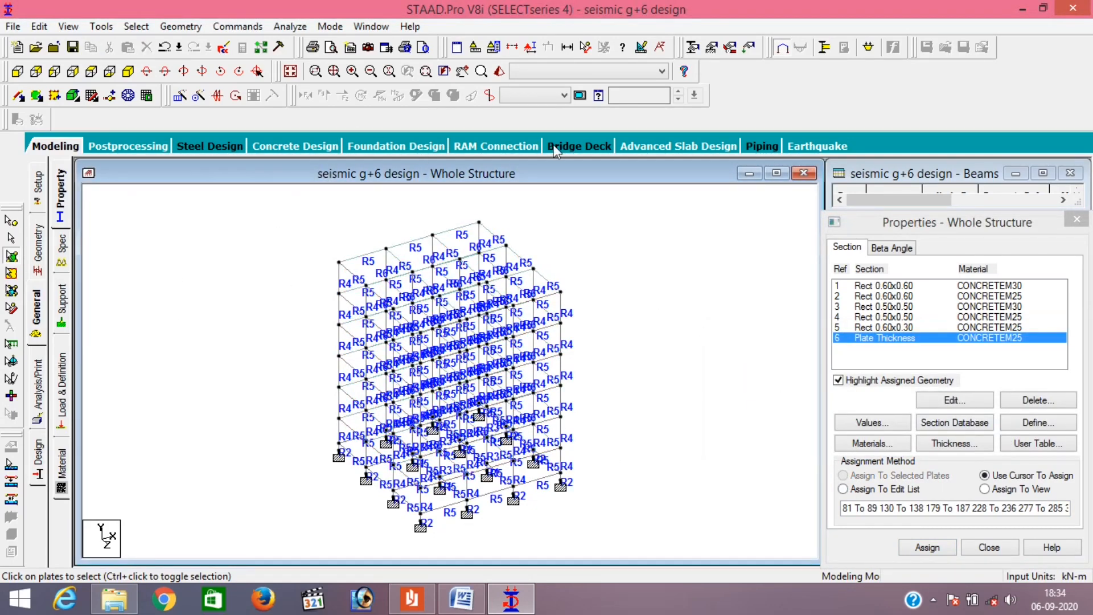
- Check the whole structure for entities with a missing property
left_click(136, 26)
mouse_move(241, 351)
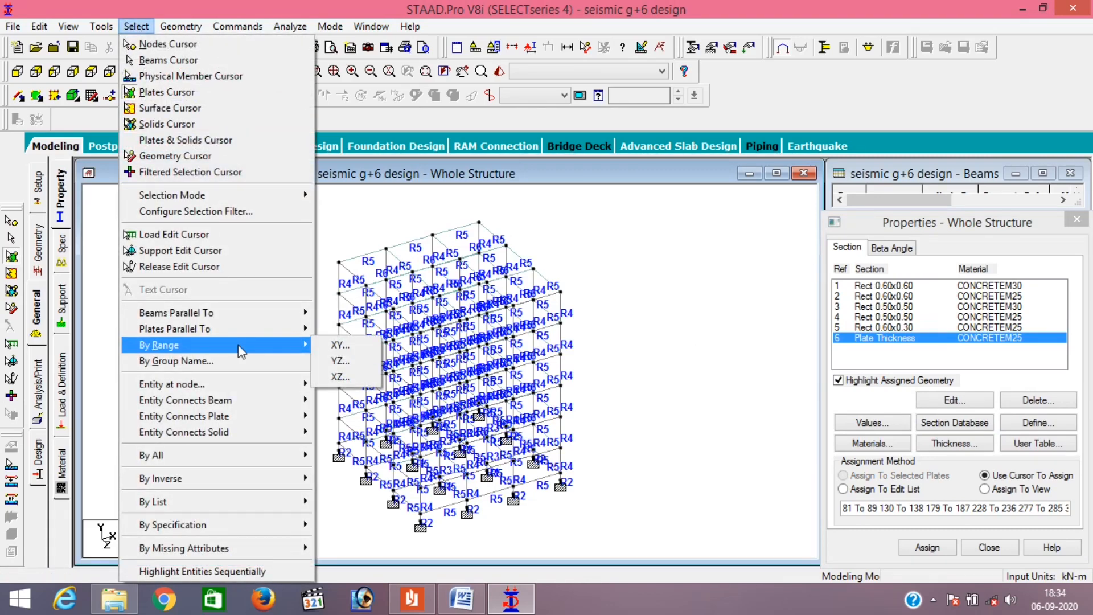
mouse_move(237, 556)
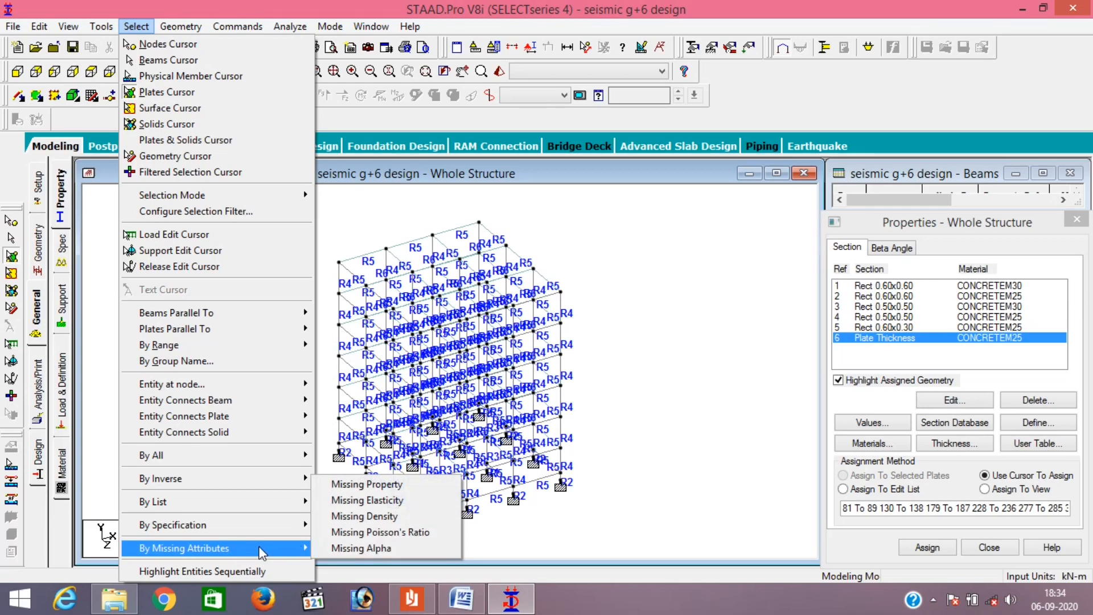
mouse_move(308, 548)
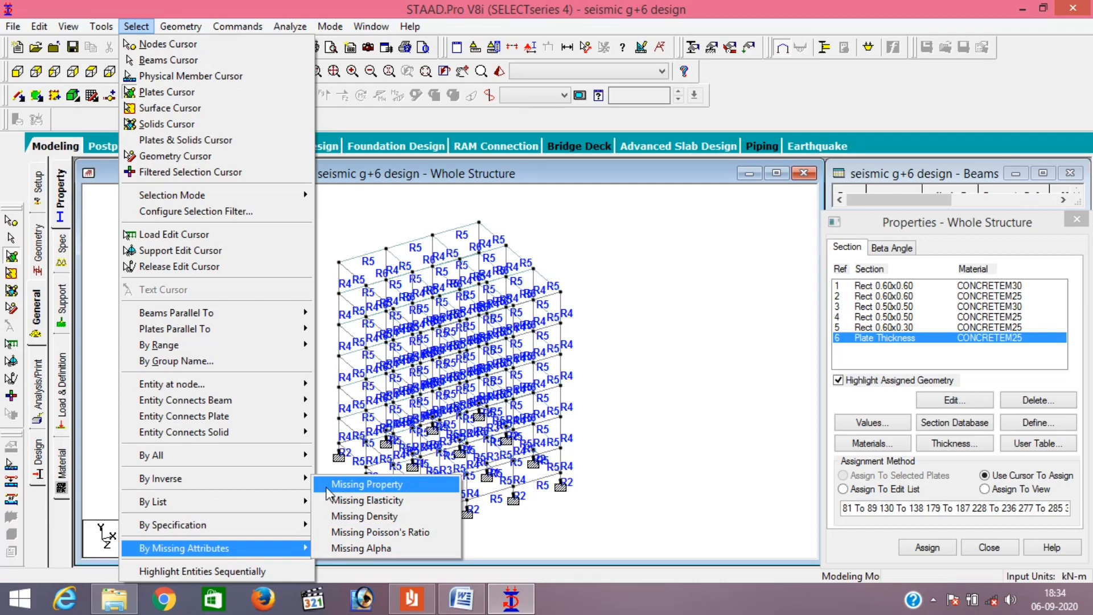
left_click(365, 484)
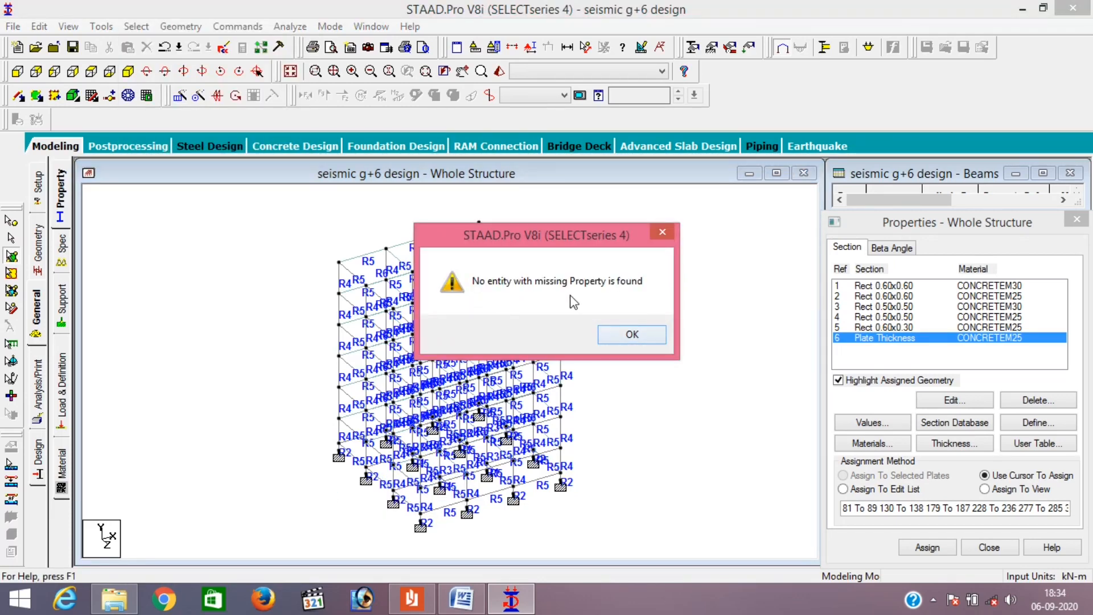
left_click(631, 335)
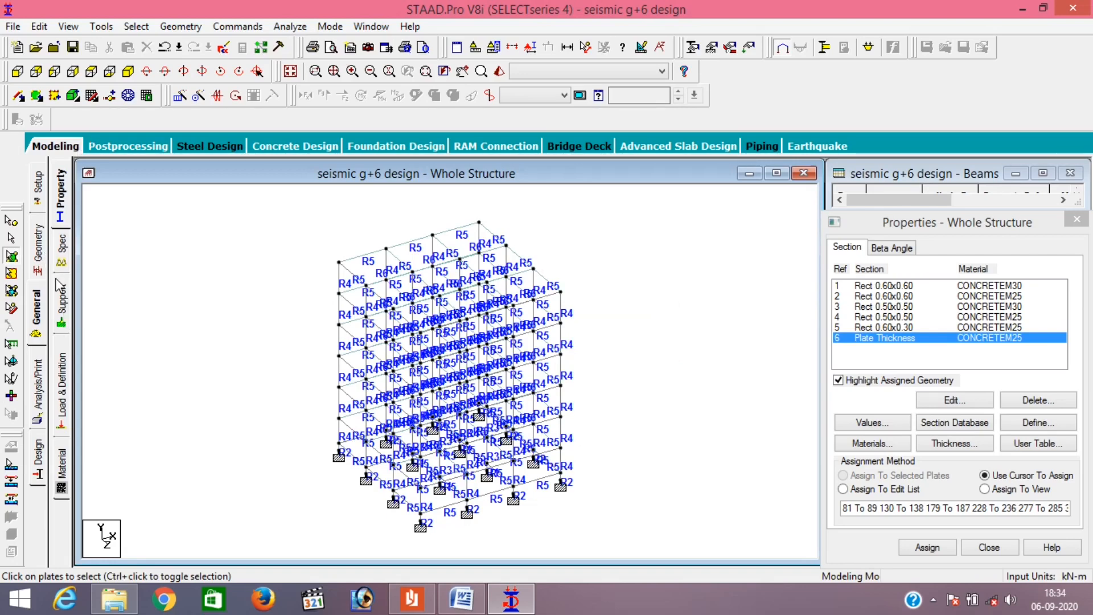
- Start a new seismic definition of type IS 1893 - 2002/2005 and open its seismic parameter generator
left_click(63, 410)
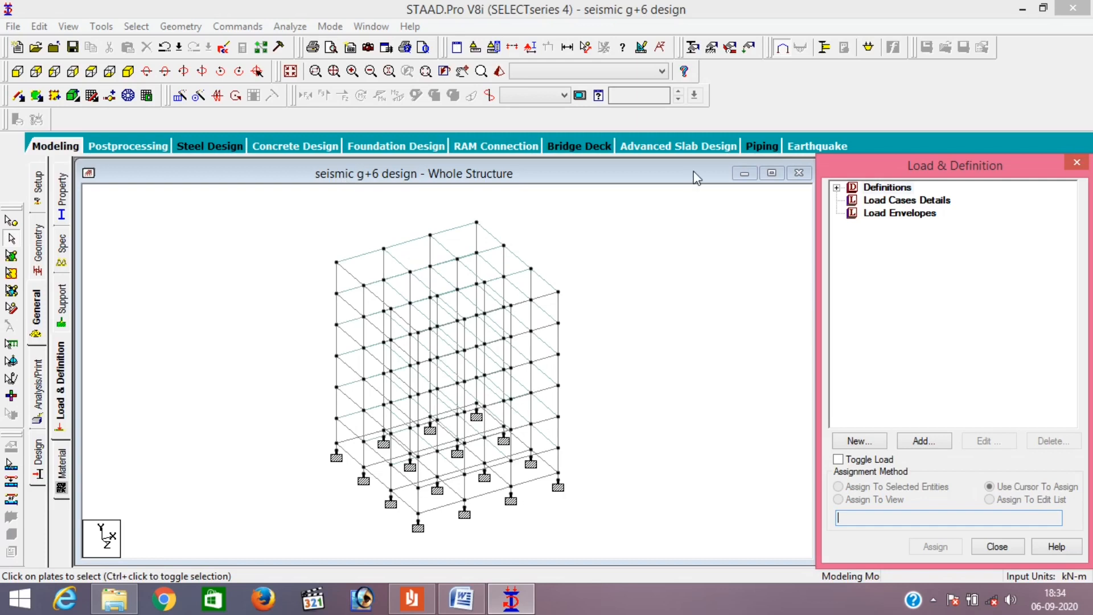
left_click(837, 188)
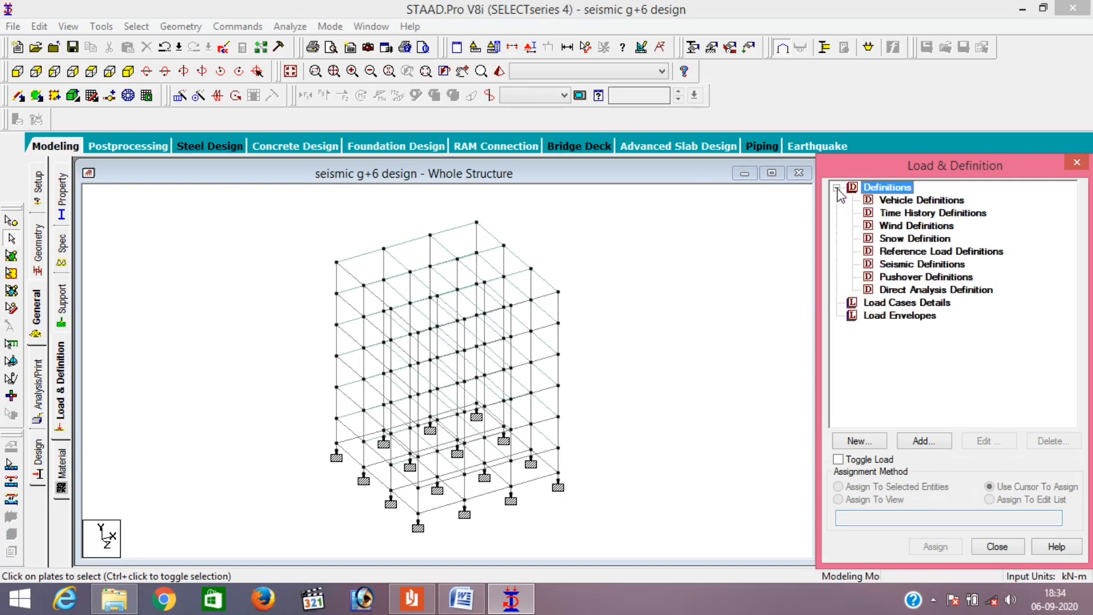
left_click(893, 265)
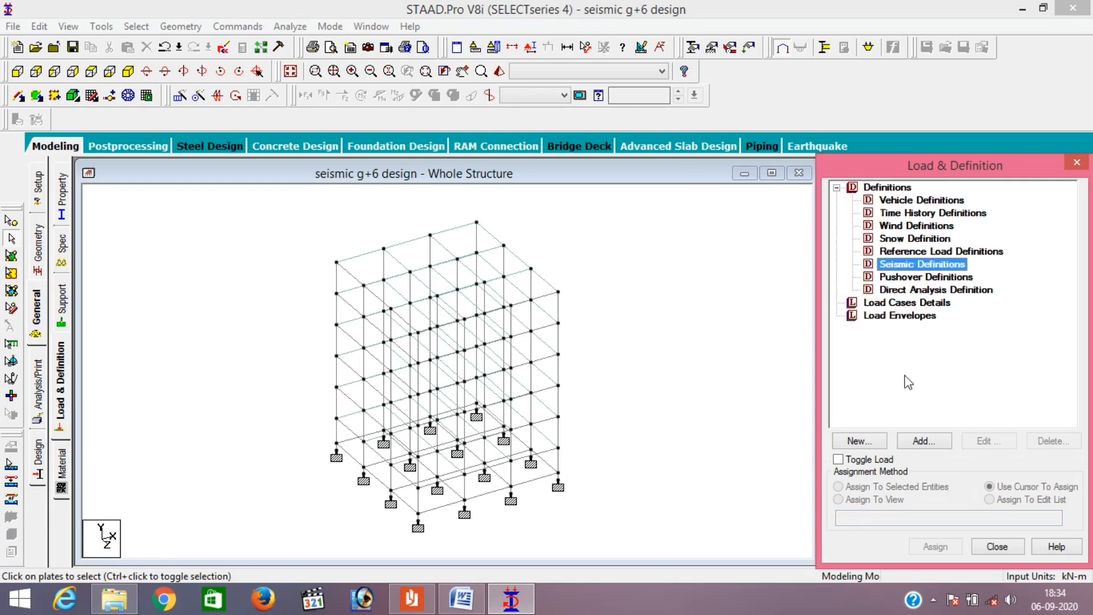
left_click(928, 443)
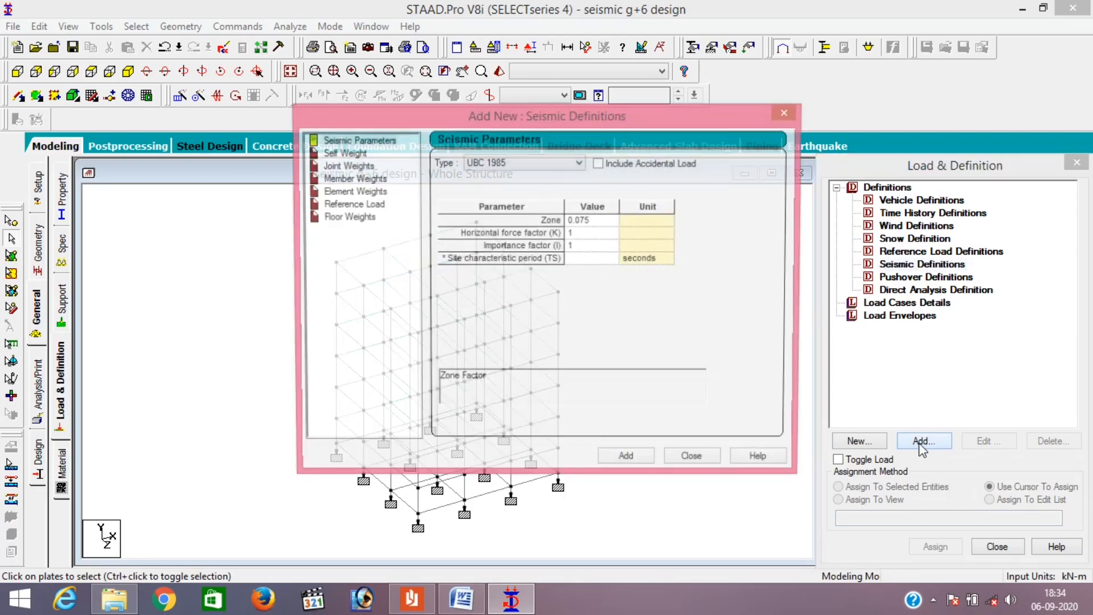
left_click(537, 163)
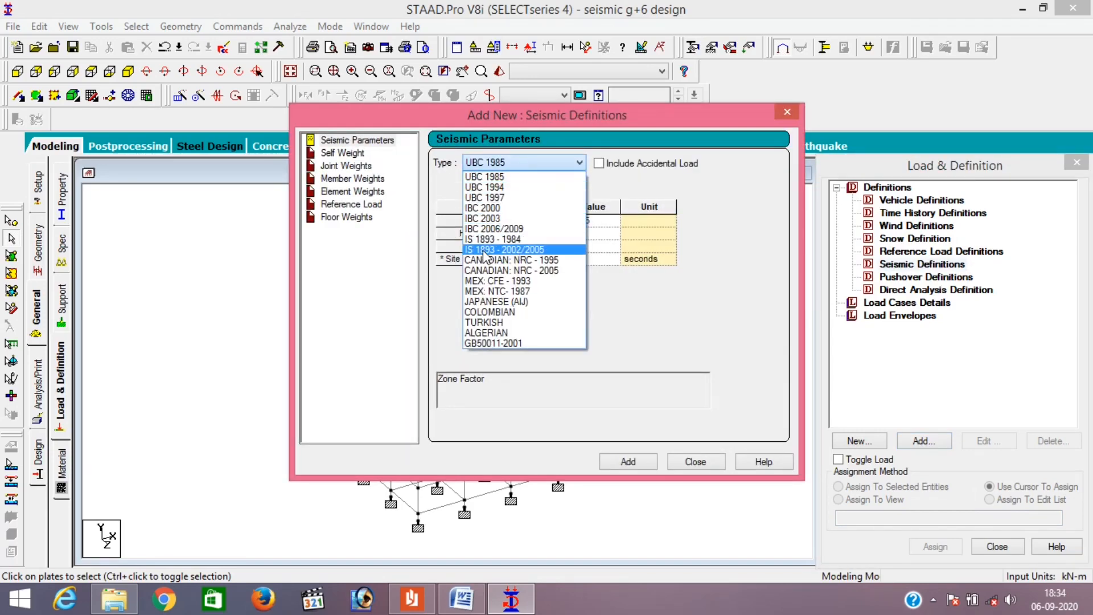
left_click(518, 253)
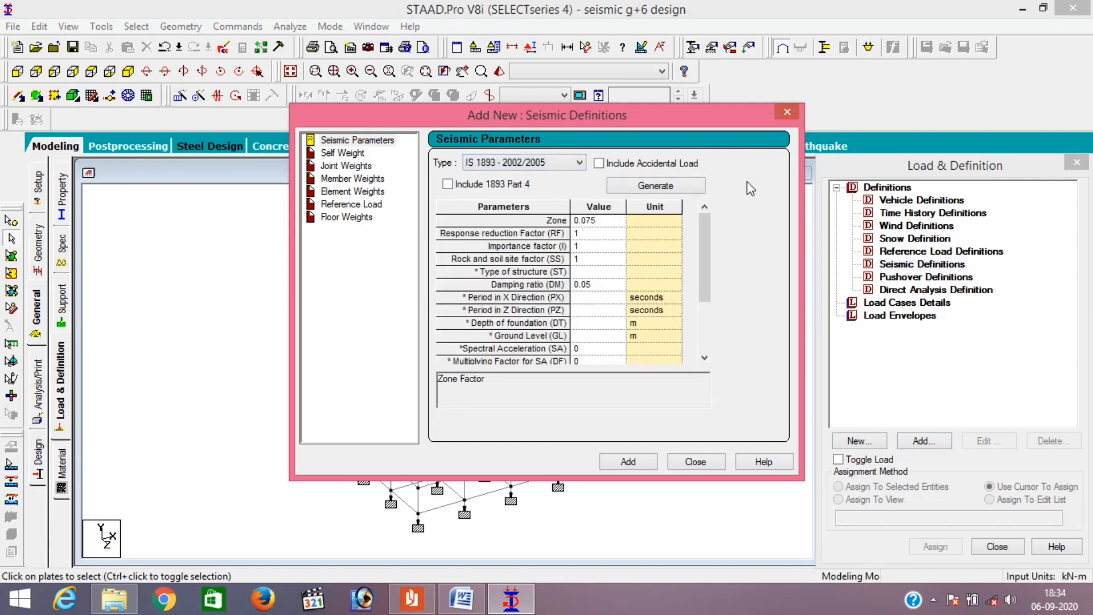
left_click(645, 186)
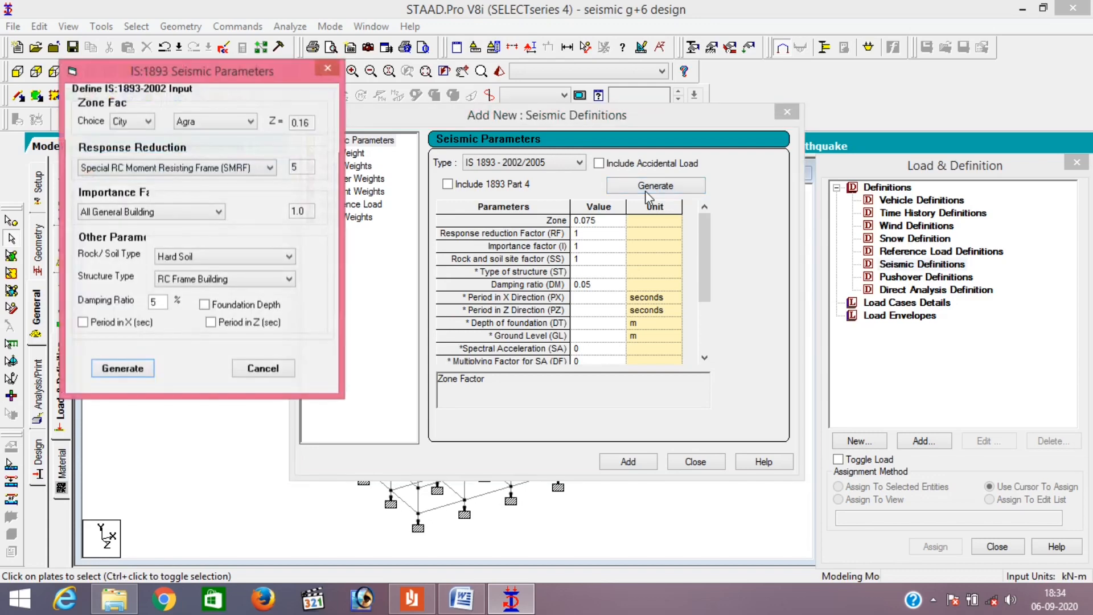
- Switch to the design example PDF, review the building's design data in section 1.1, and return to STAAD.Pro
left_click(411, 598)
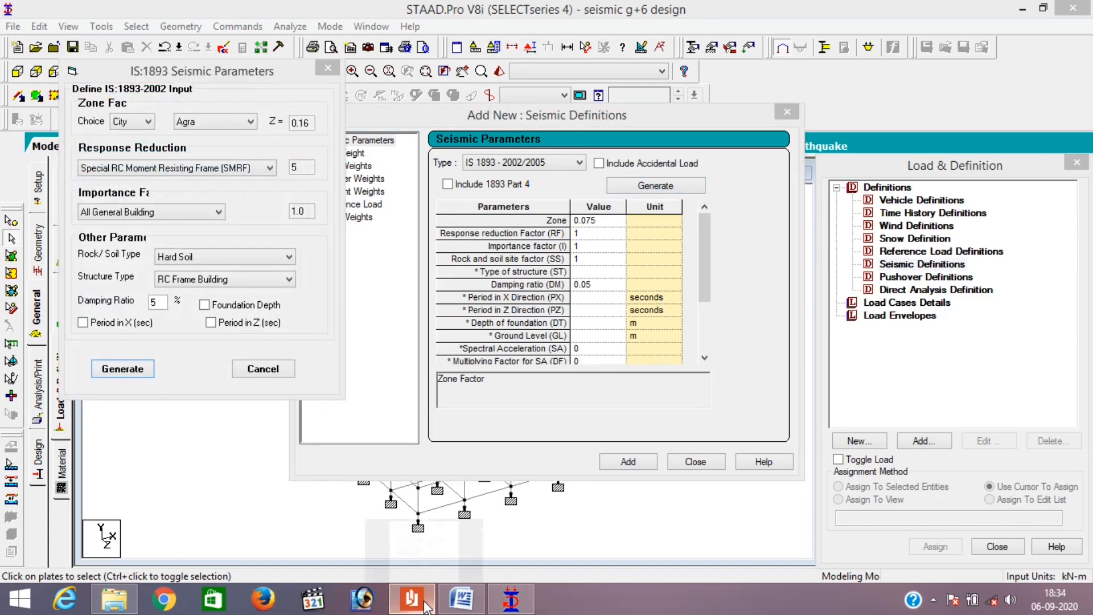
scroll(694, 298, "up", 9)
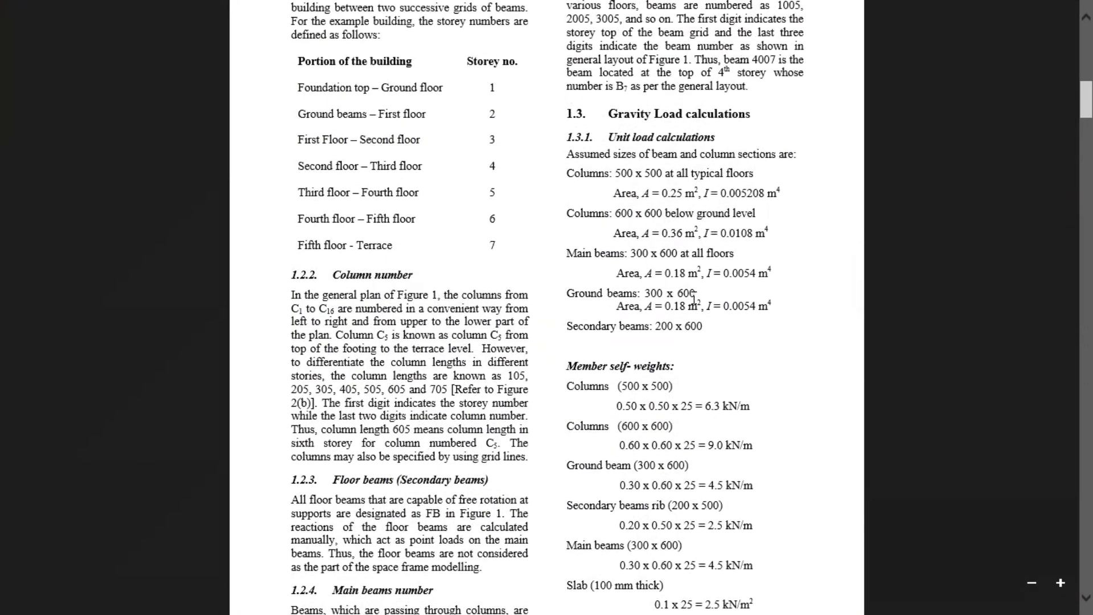
scroll(694, 298, "up", 10)
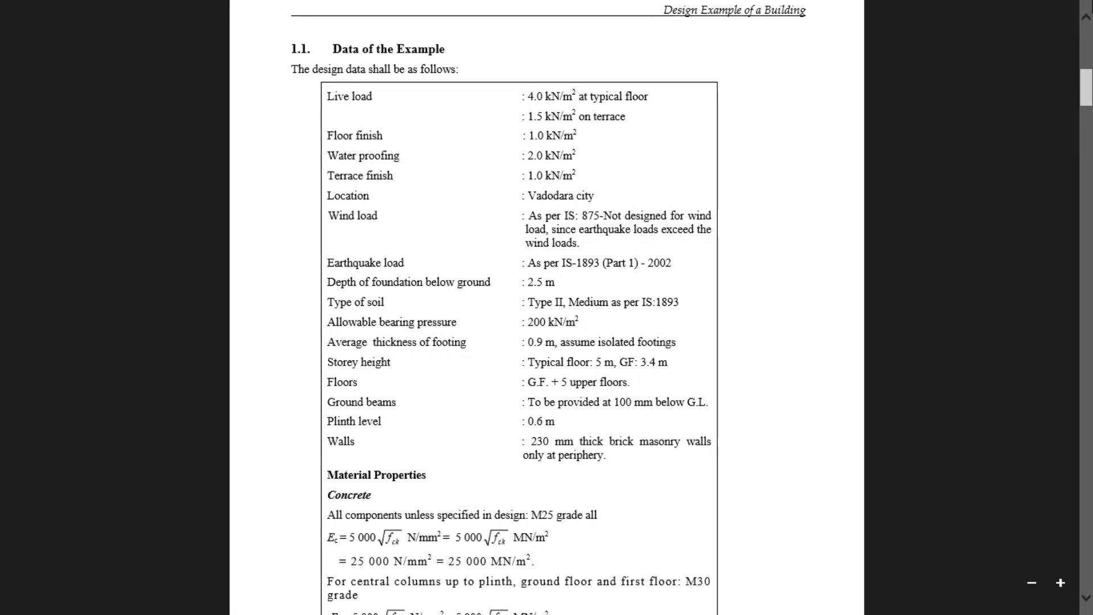
left_click(1058, 8)
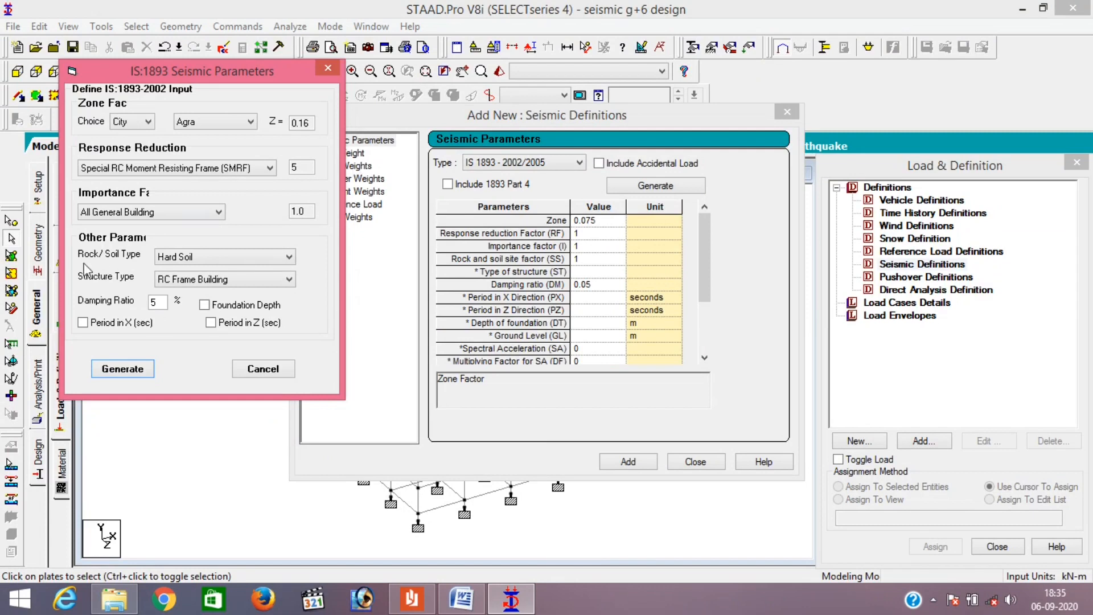
- Generate the seismic parameters for the city of Vadodara with the Important Building importance factor and rock and soil site factor 2
left_click(144, 213)
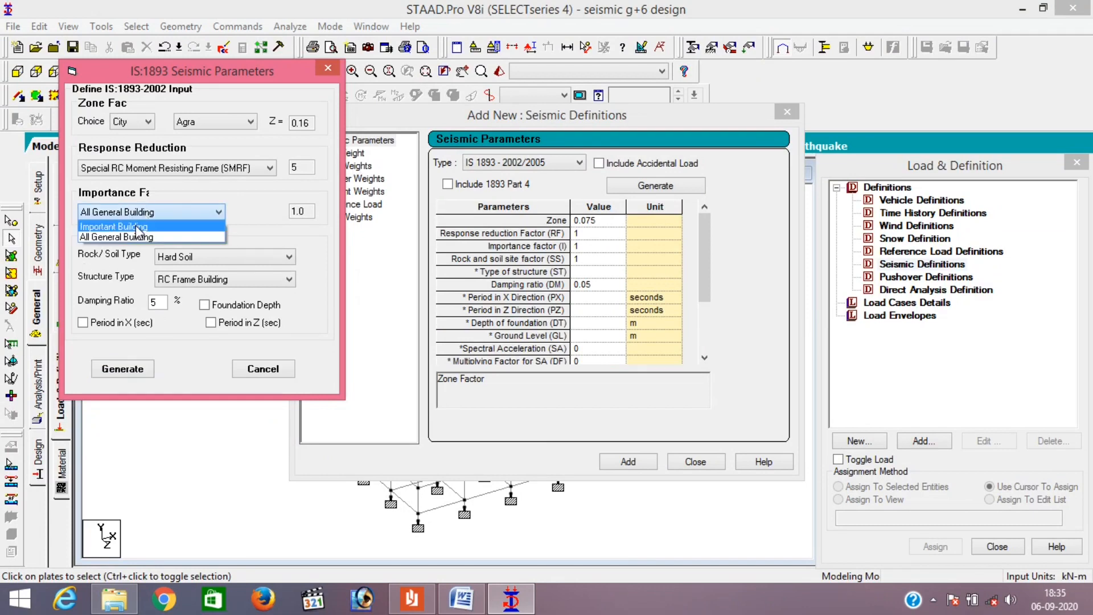
left_click(138, 228)
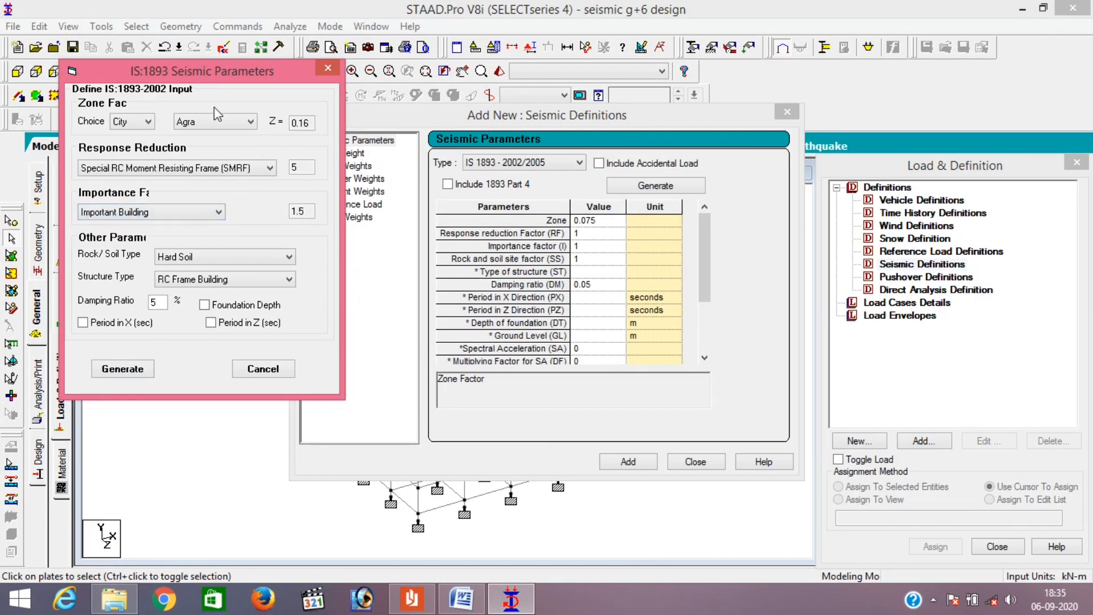
left_click(209, 123)
key("v")
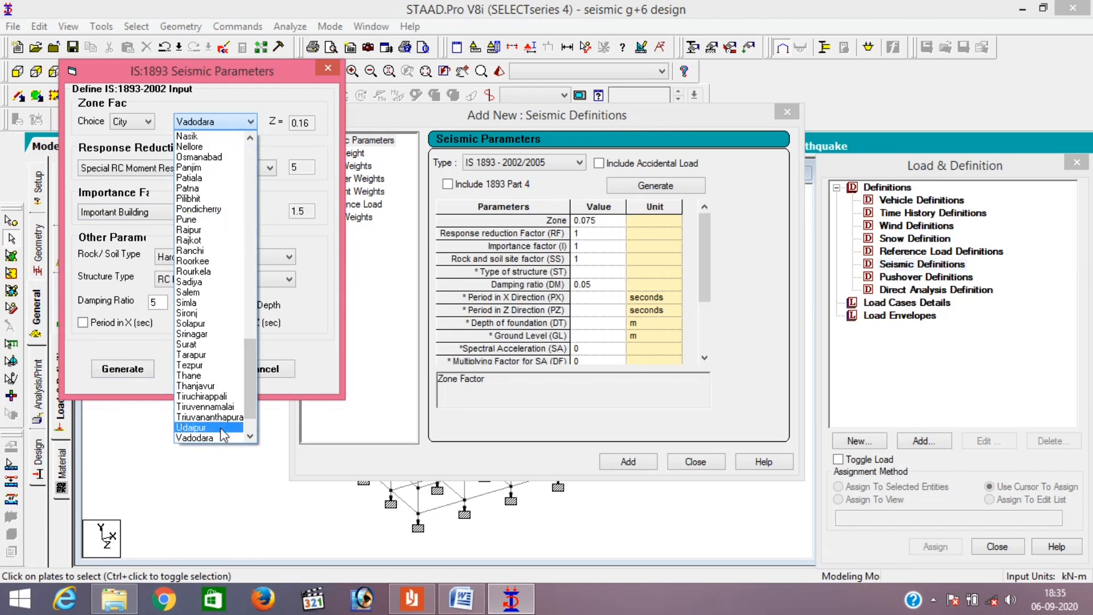
left_click(197, 439)
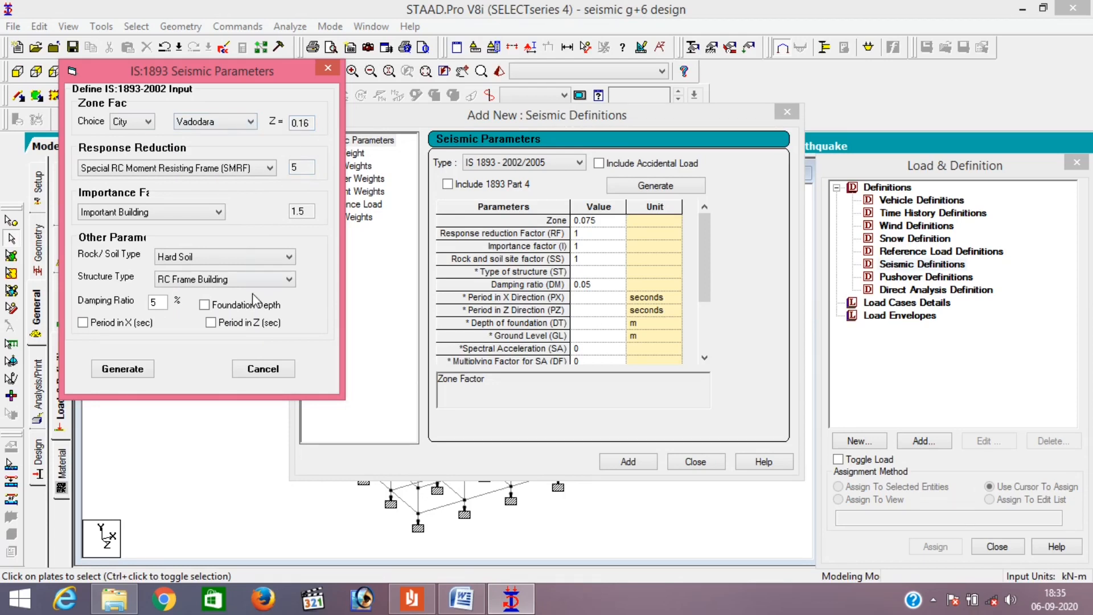
left_click(183, 259)
left_click(186, 283)
left_click(135, 374)
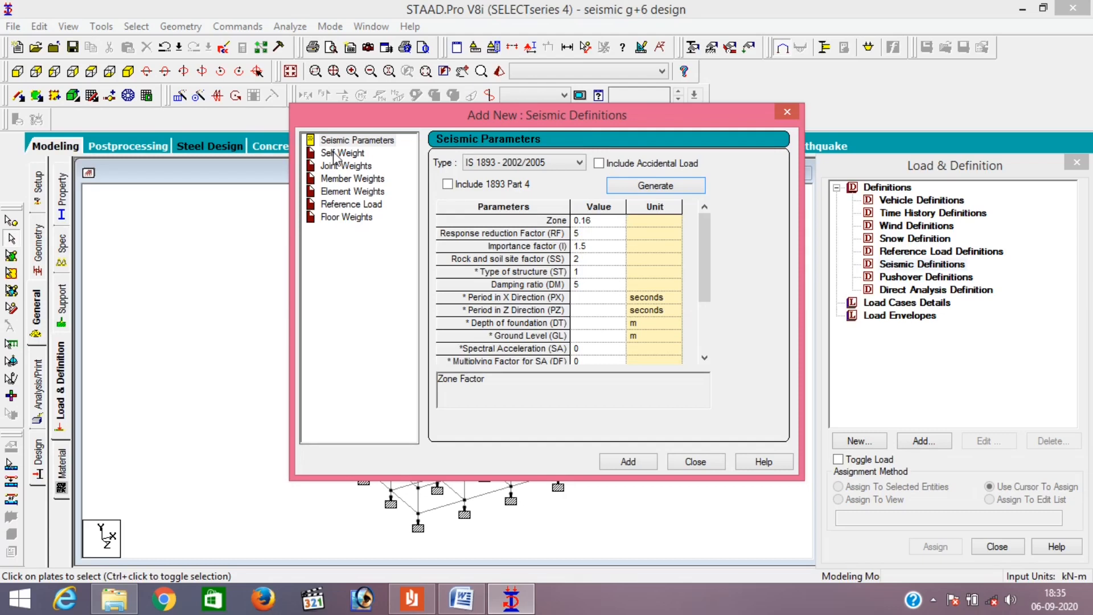
- Add the generated IS 1893 seismic definition and include a self weight with factor 1 in it
left_click(628, 462)
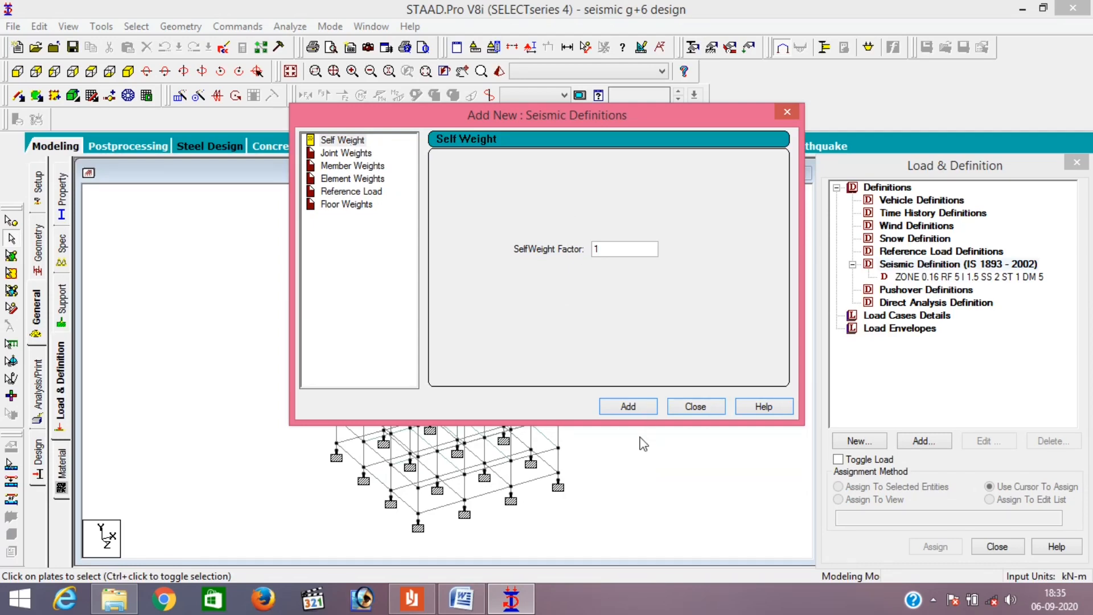
left_click(608, 408)
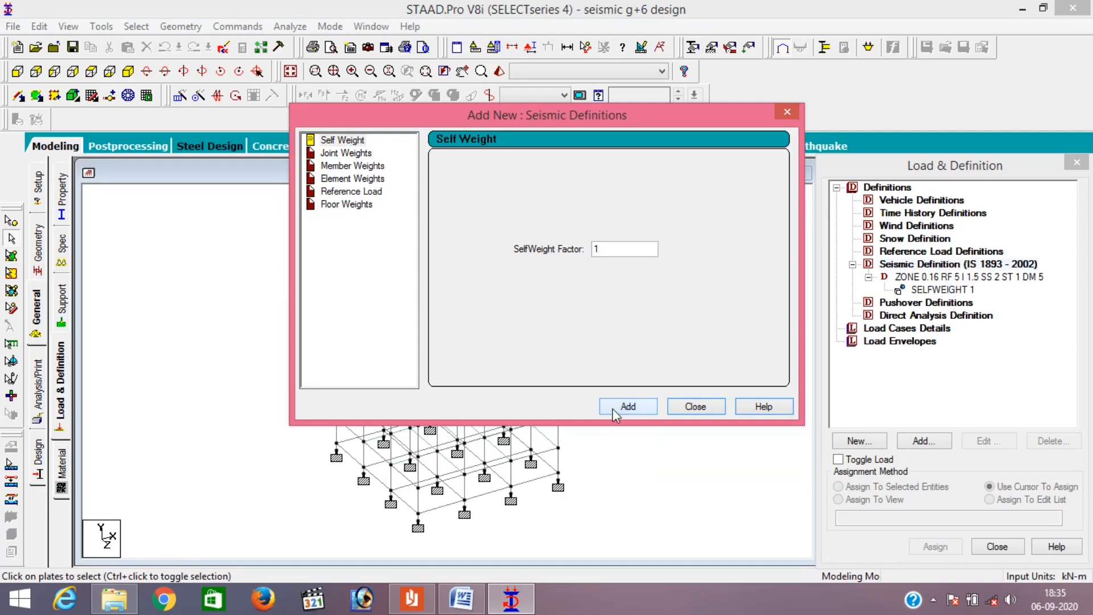
left_click(697, 405)
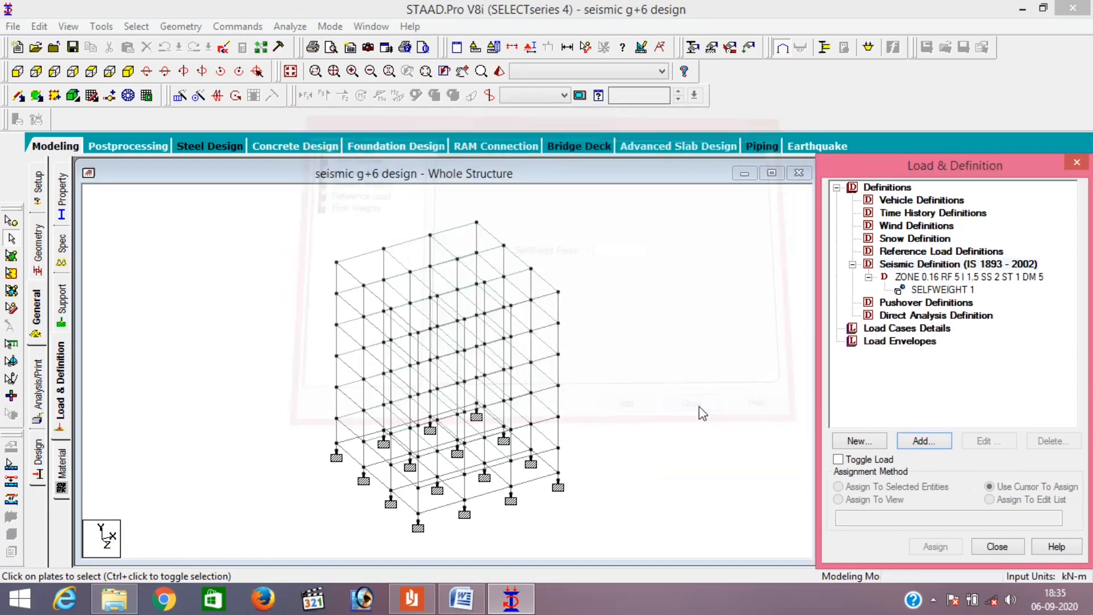
- Create primary load case 1 with loading type Seismic and the title EL +X
left_click(880, 332)
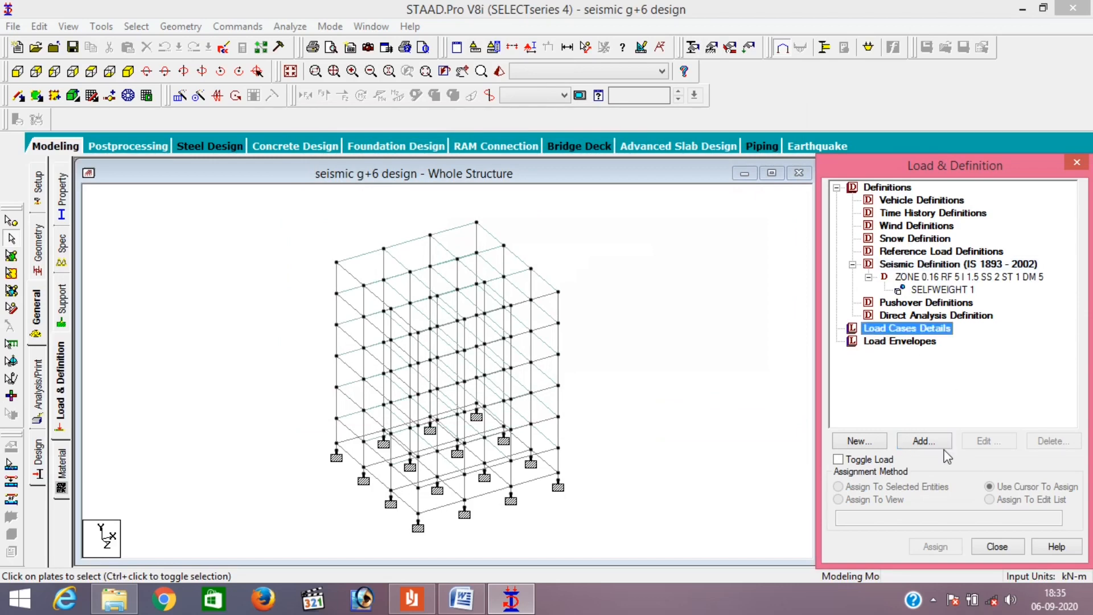
left_click(925, 442)
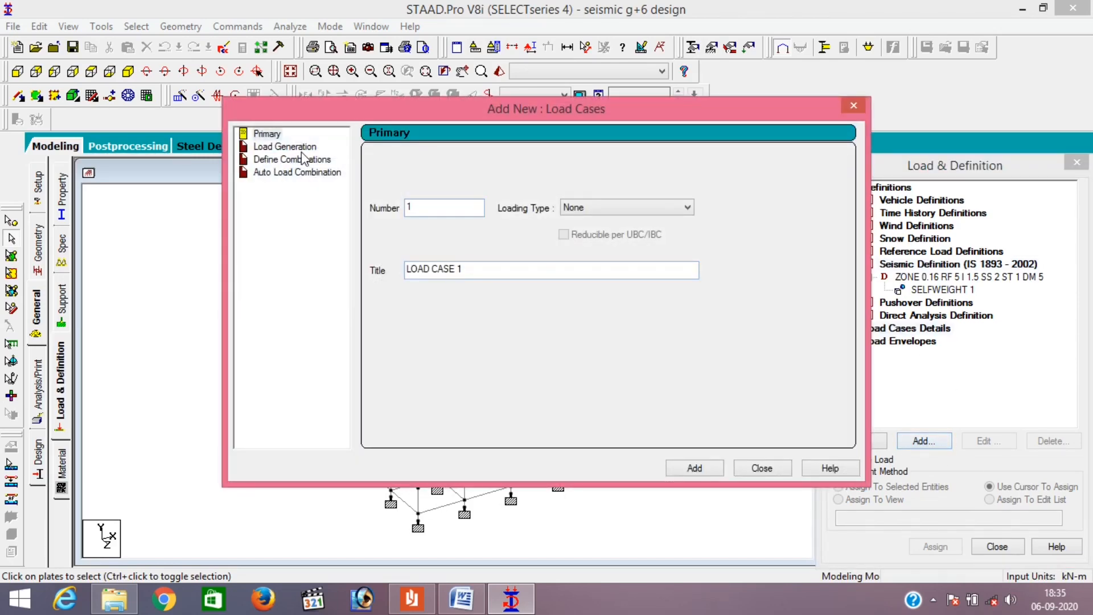
left_click(587, 212)
left_click(583, 274)
double_click(492, 269)
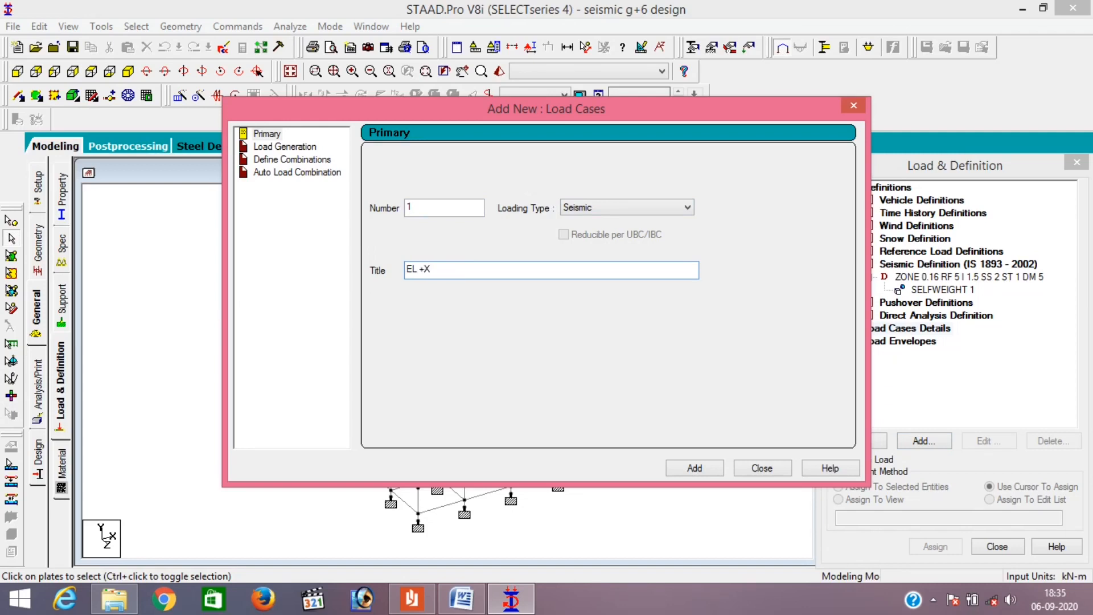
left_click(693, 467)
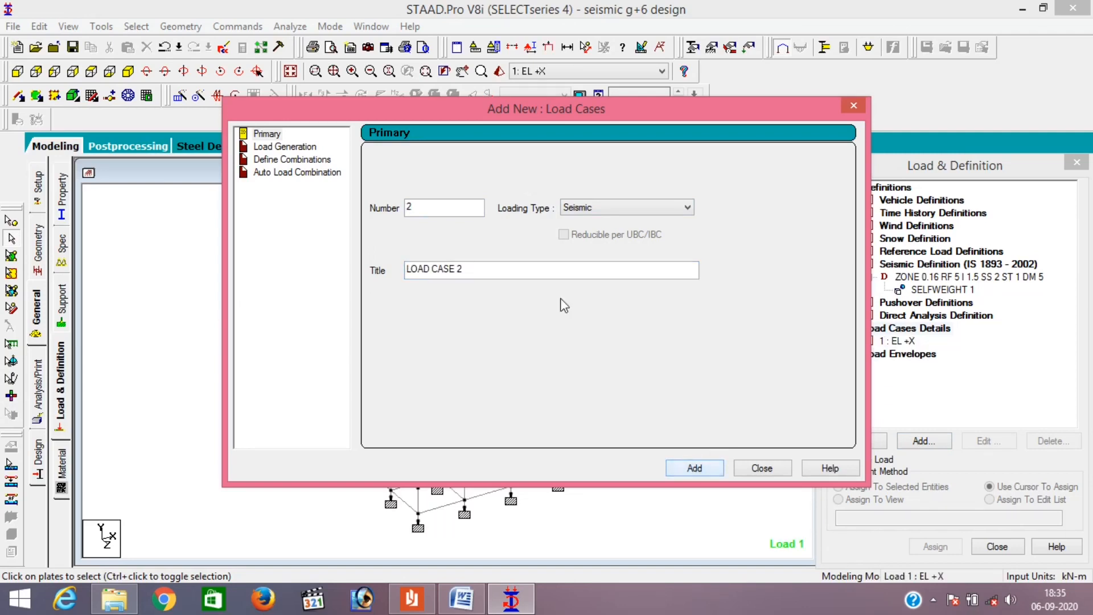
- Add three more seismic primary load cases titled EL -X, EL +Z and EL -Z
double_click(502, 272)
type("E")
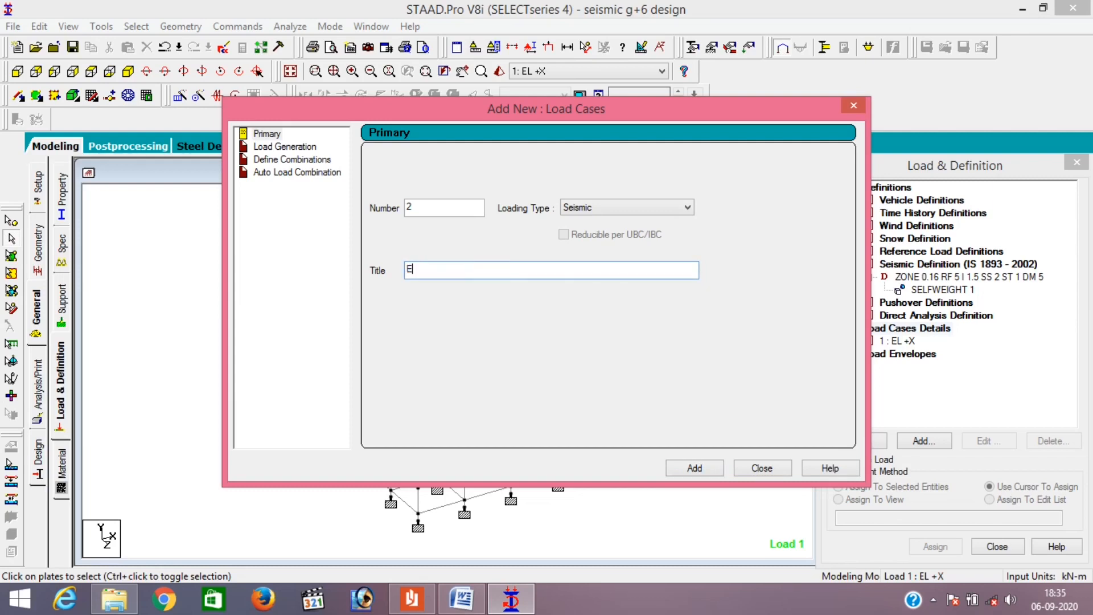
type("L -X")
key("Return")
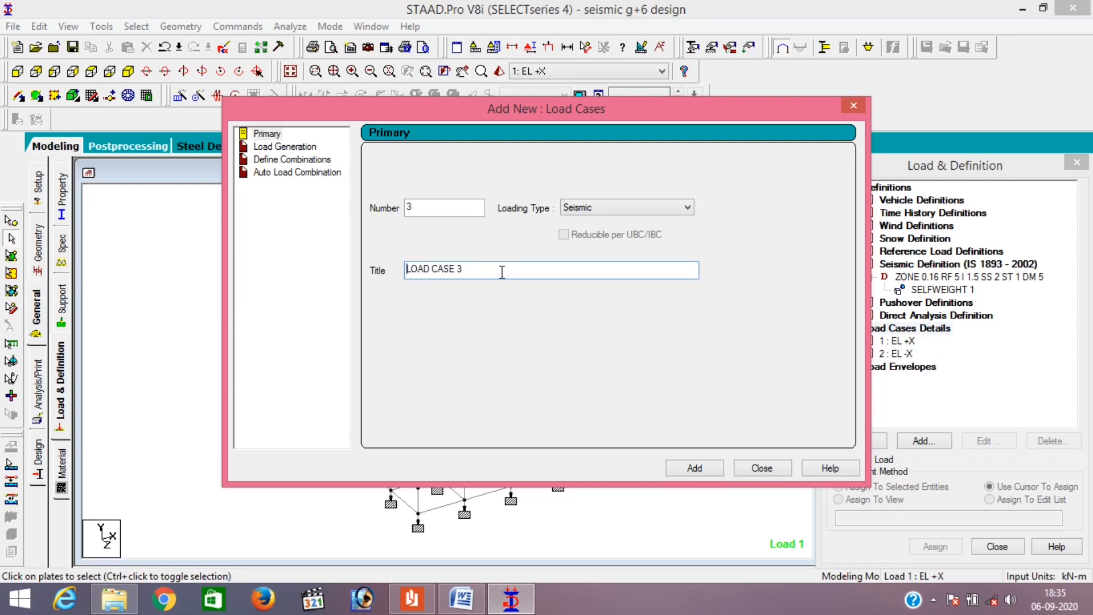
double_click(502, 272)
type("EL +Z")
key("Return")
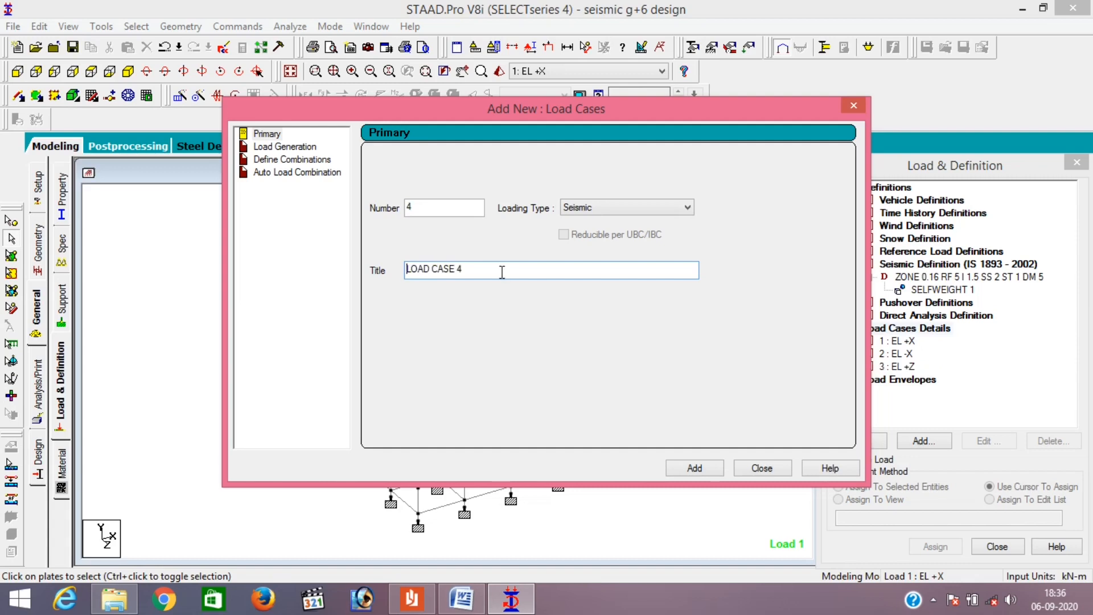
double_click(502, 271)
type("E")
key("Return")
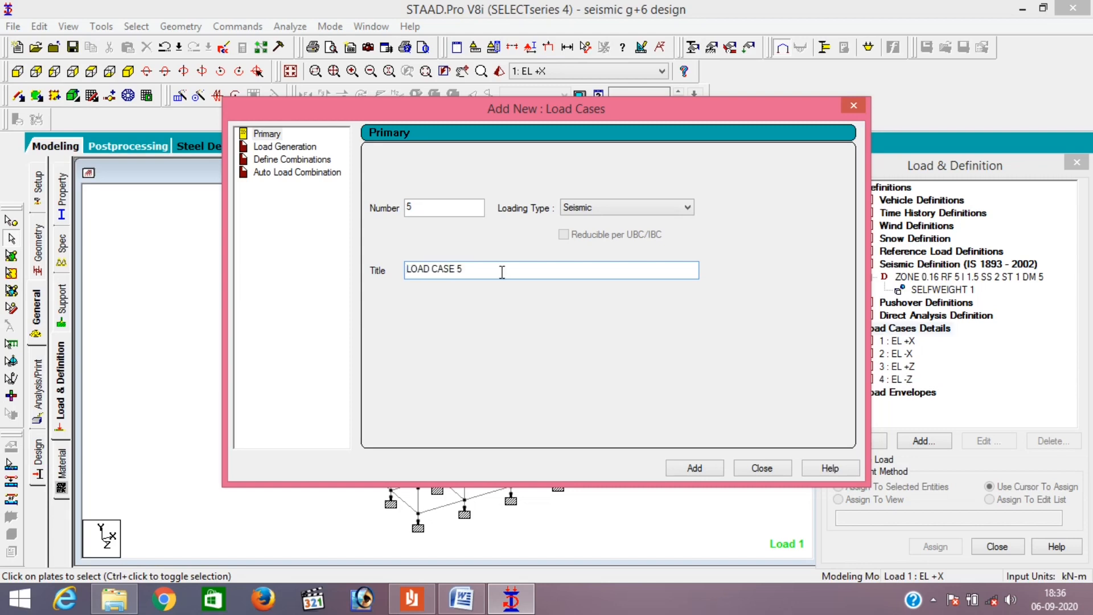
- Add primary load case 5 with loading type Dead and the title DEAD LOAD
left_click(616, 209)
left_click(576, 221)
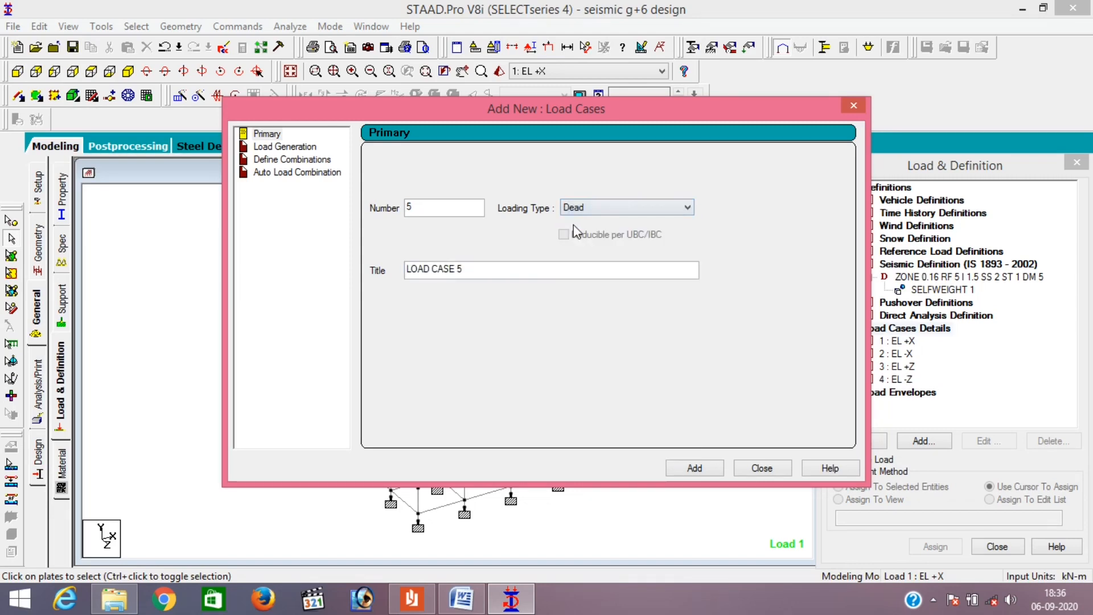
left_click(480, 272)
type("DEAD LOAD")
key("Return")
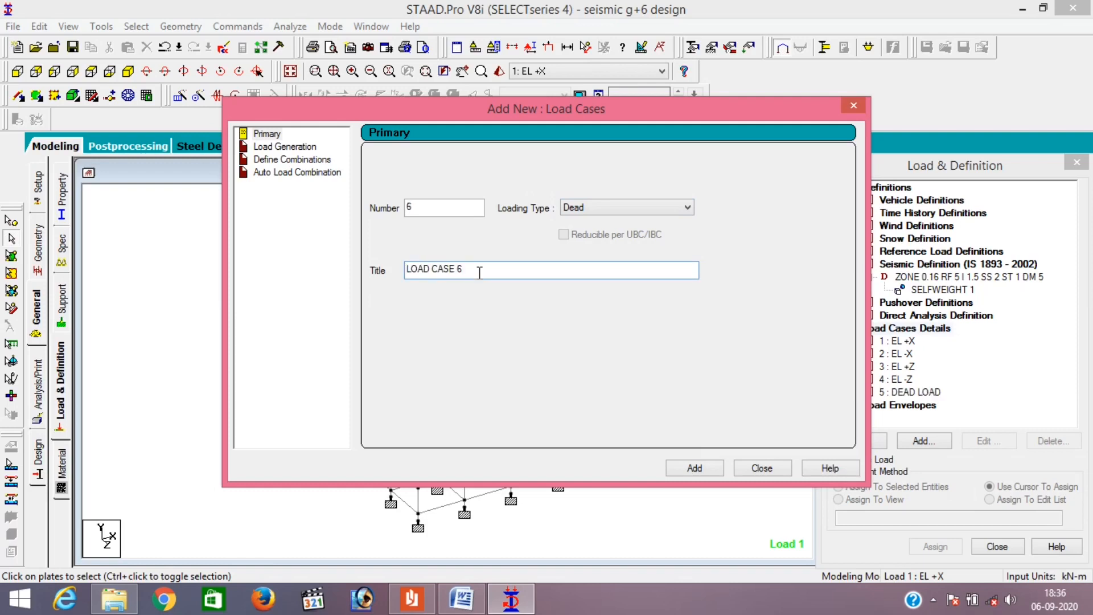
- Add primary load case 6 with loading type Live and the title LIVE LOAD, then finish creating load cases
key("ctrl+a")
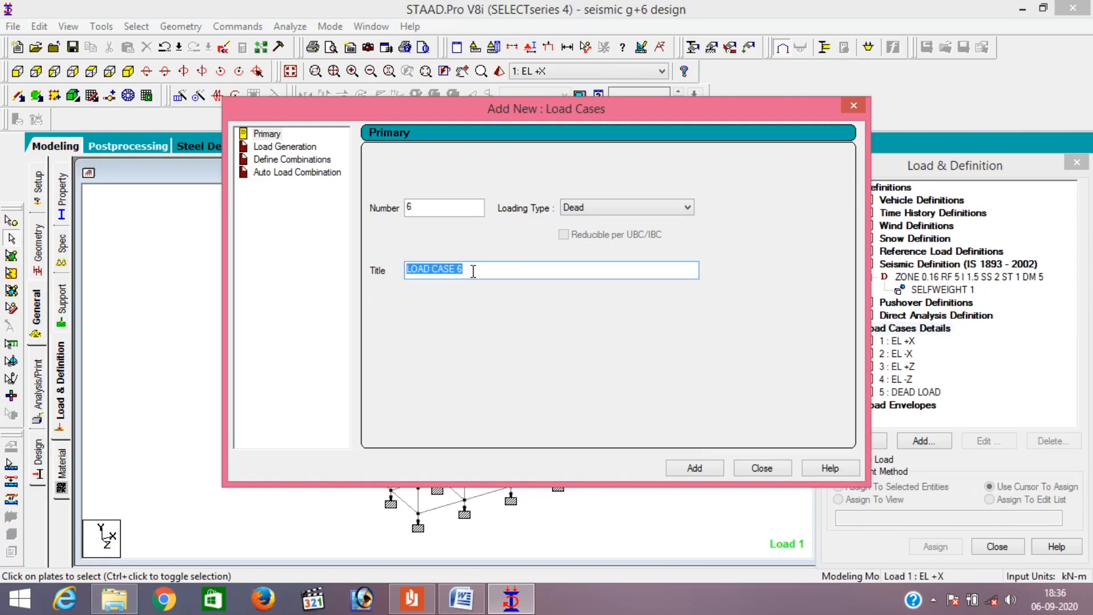
left_click(611, 204)
left_click(602, 235)
left_click(498, 267)
key("ctrl+a")
type("LI")
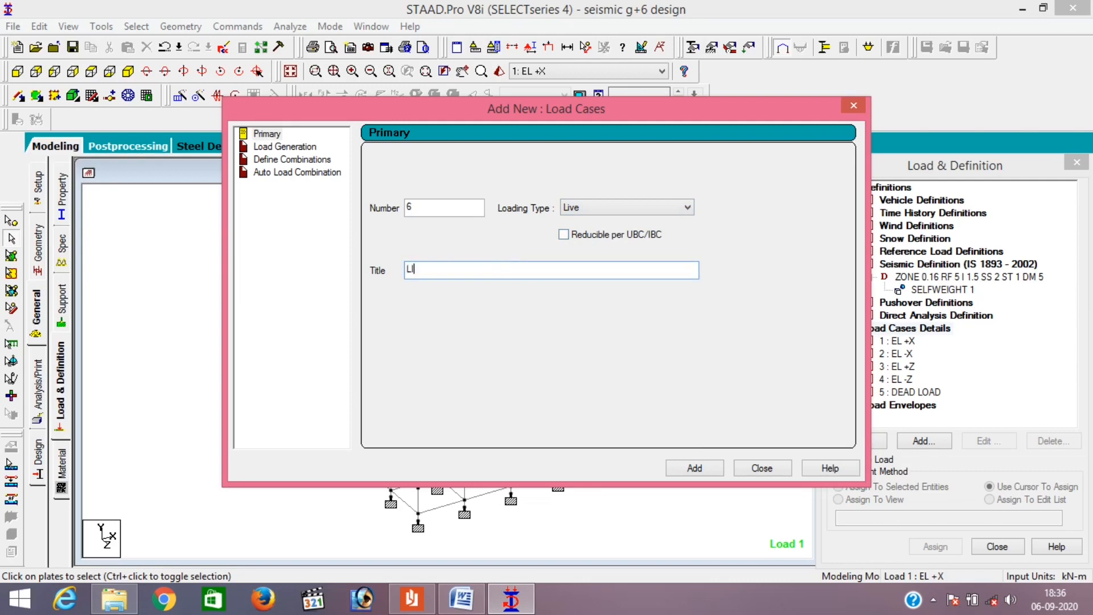
type("VE LOAD")
key("Return")
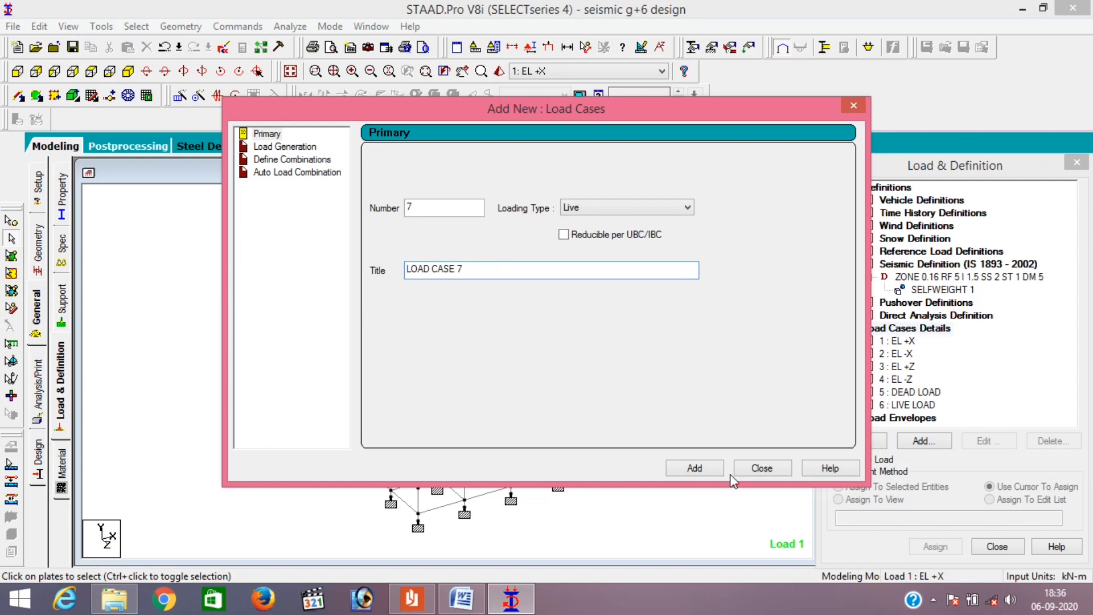
left_click(763, 468)
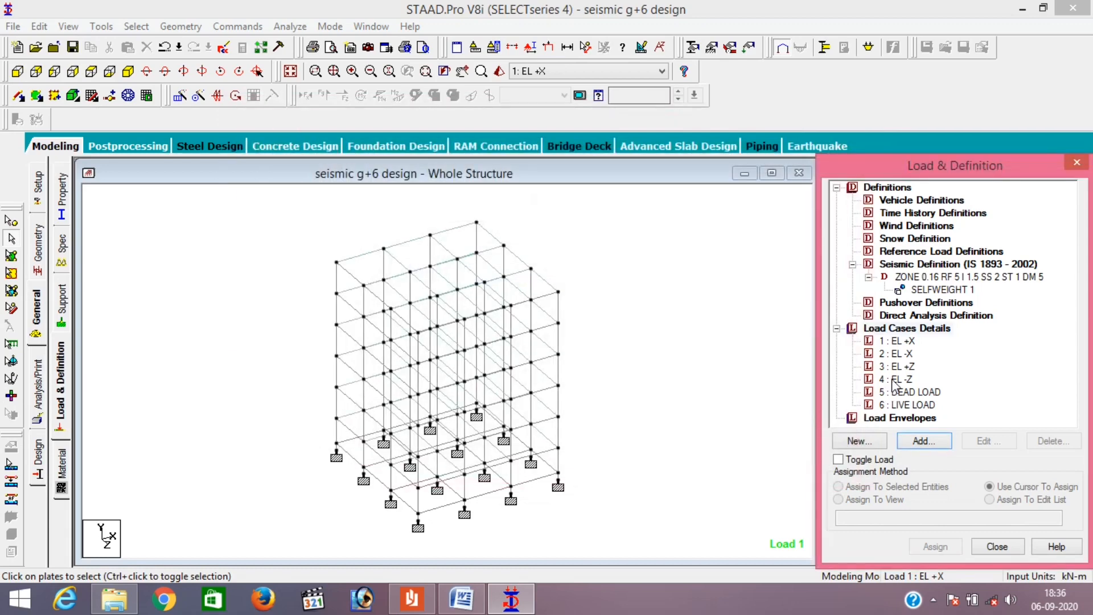
- Add a seismic load in the X direction with factor 1 to load case EL +X
left_click(905, 341)
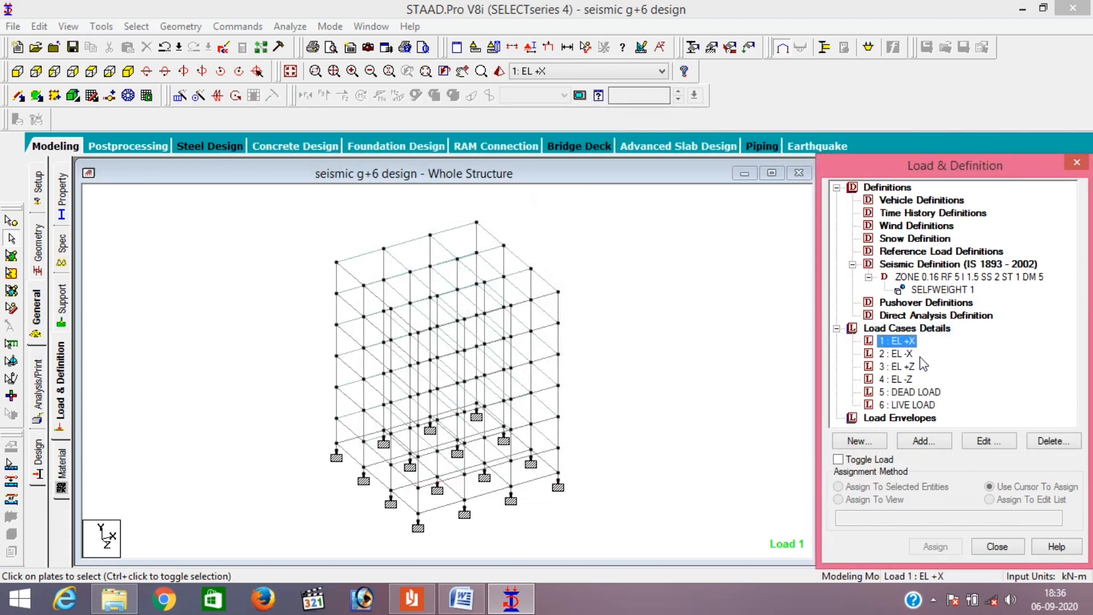
left_click(922, 441)
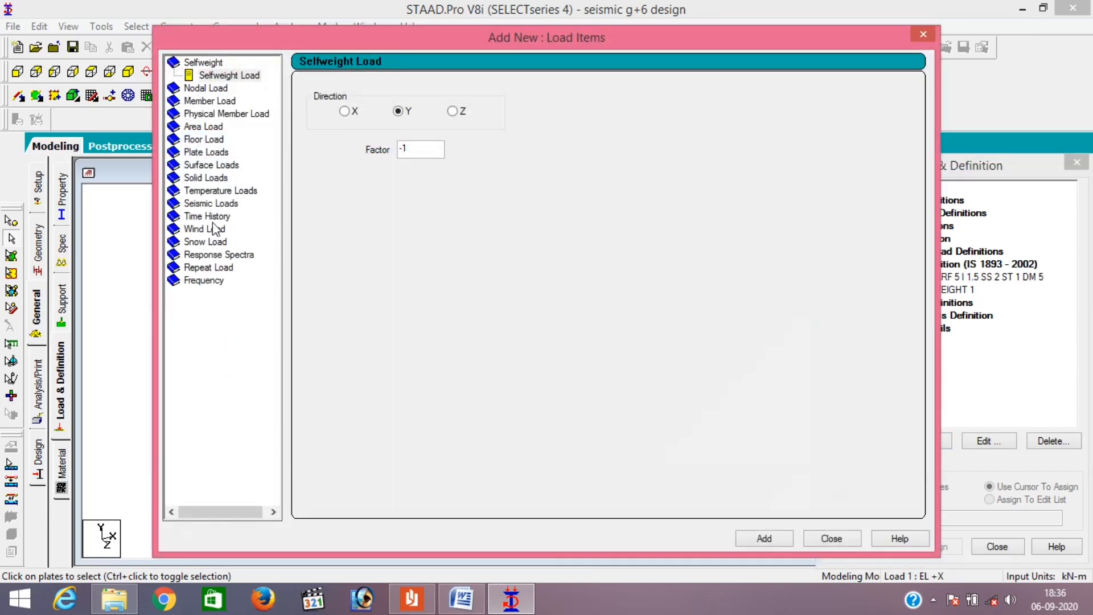
left_click(197, 203)
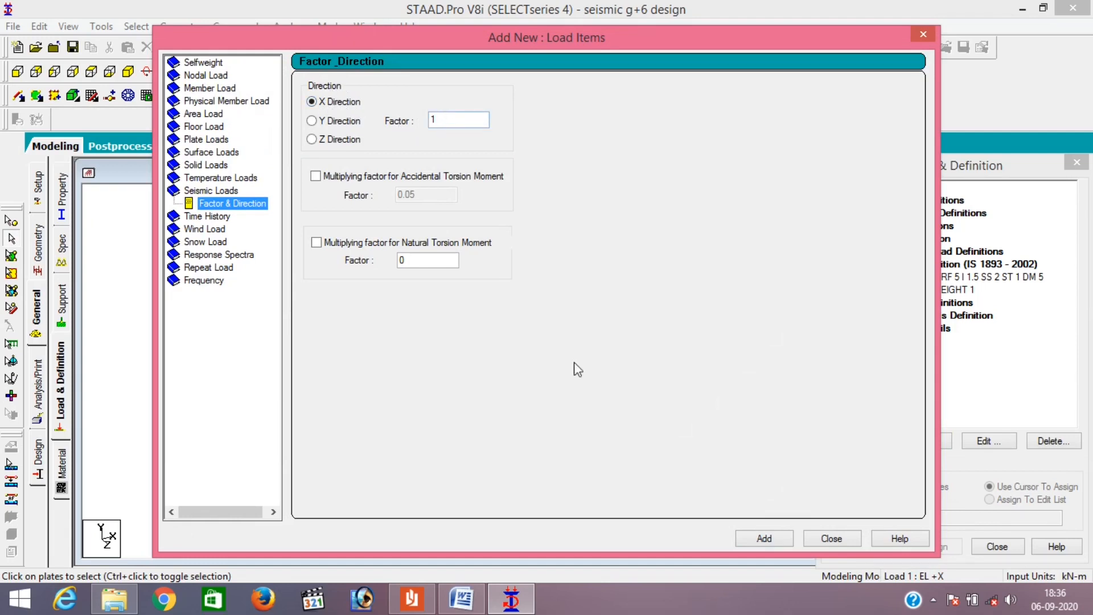
left_click(754, 541)
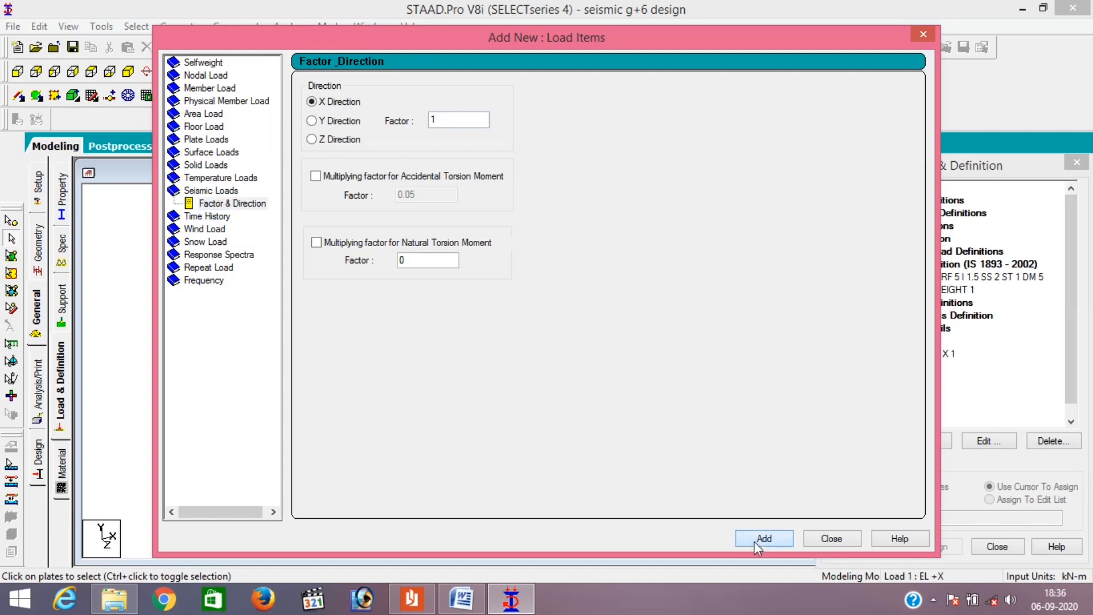
left_click(832, 538)
- Add a seismic load in the X direction with factor -1 to load case EL -X
left_click(906, 368)
left_click(924, 441)
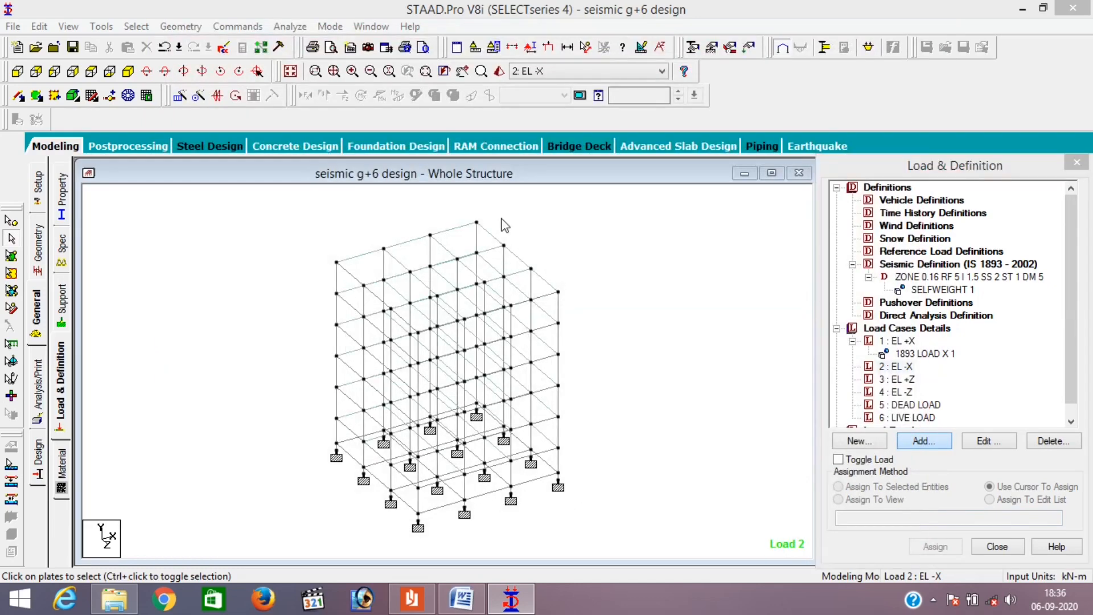
left_click(206, 203)
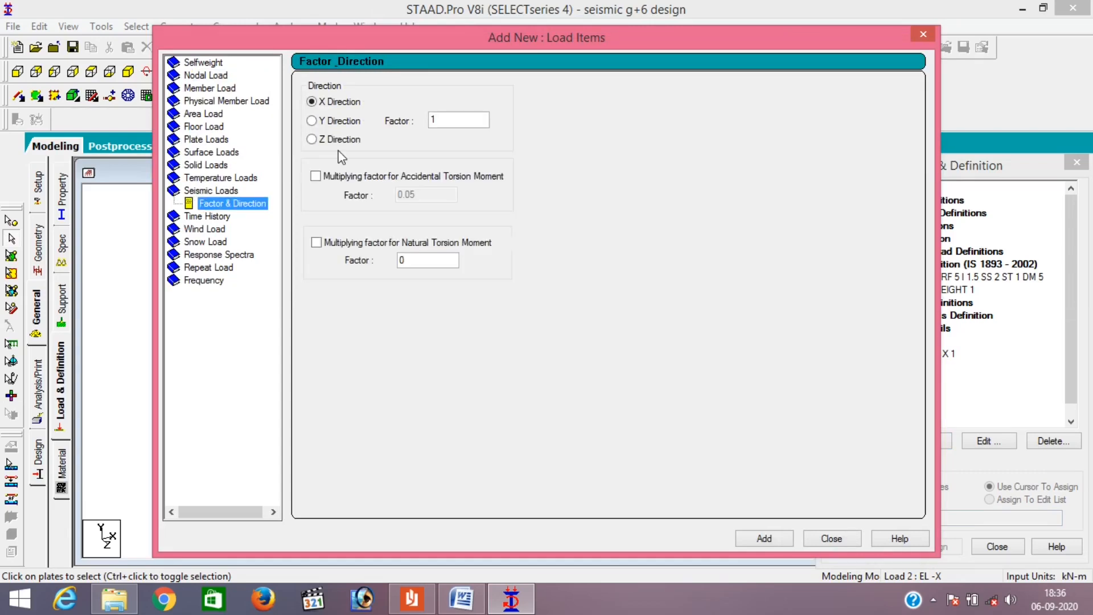
left_click(460, 120)
key("BackSpace")
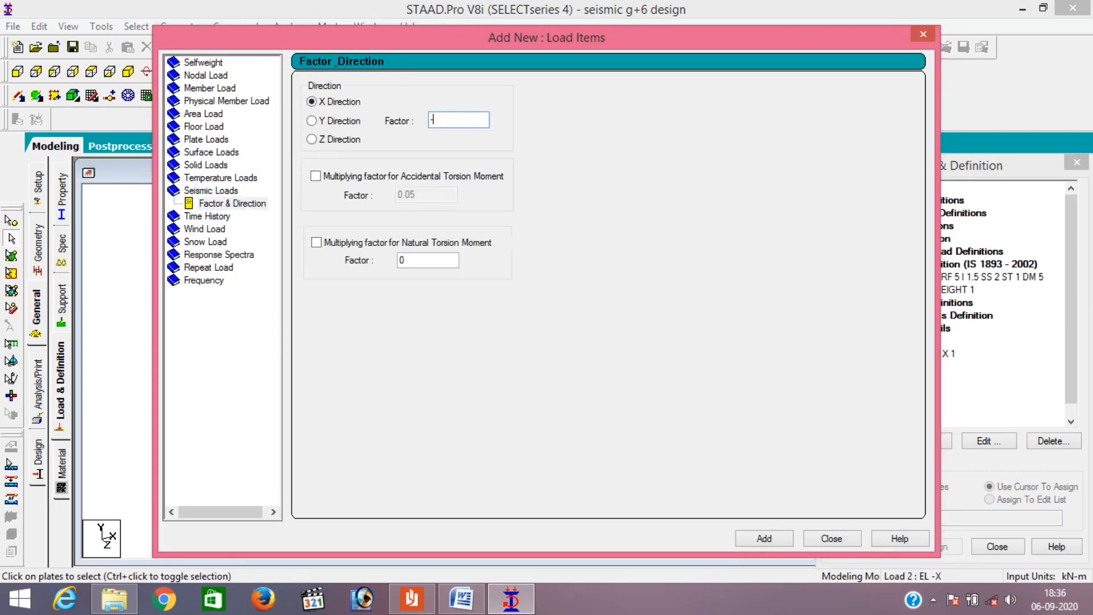
type("-1")
left_click(746, 539)
left_click(852, 538)
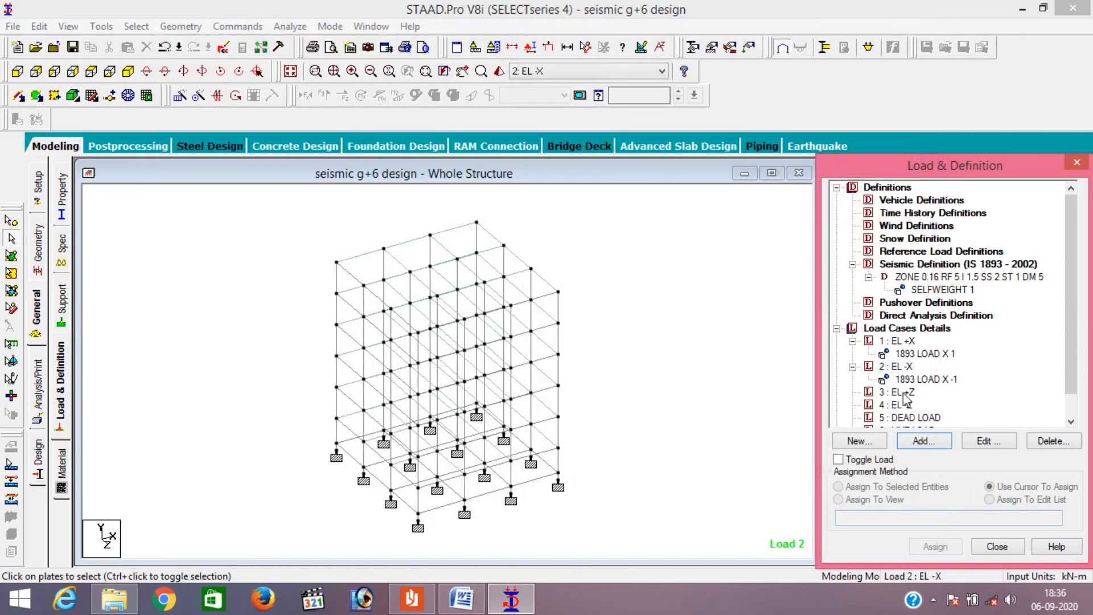
- Add a seismic load in the Z direction with factor 1 to load case EL +Z
left_click(902, 394)
left_click(924, 442)
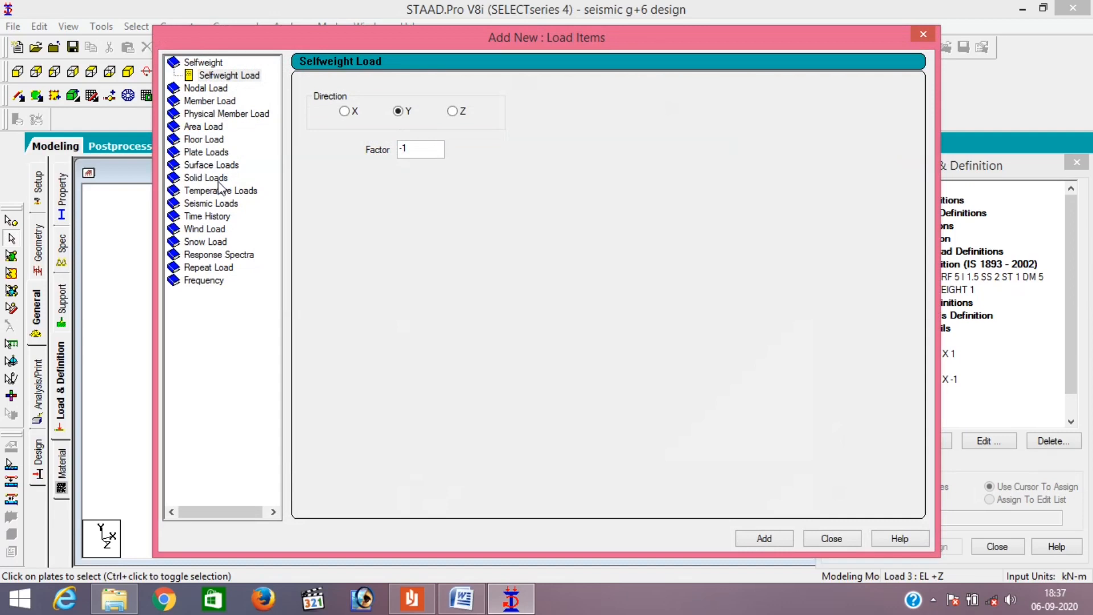
left_click(222, 203)
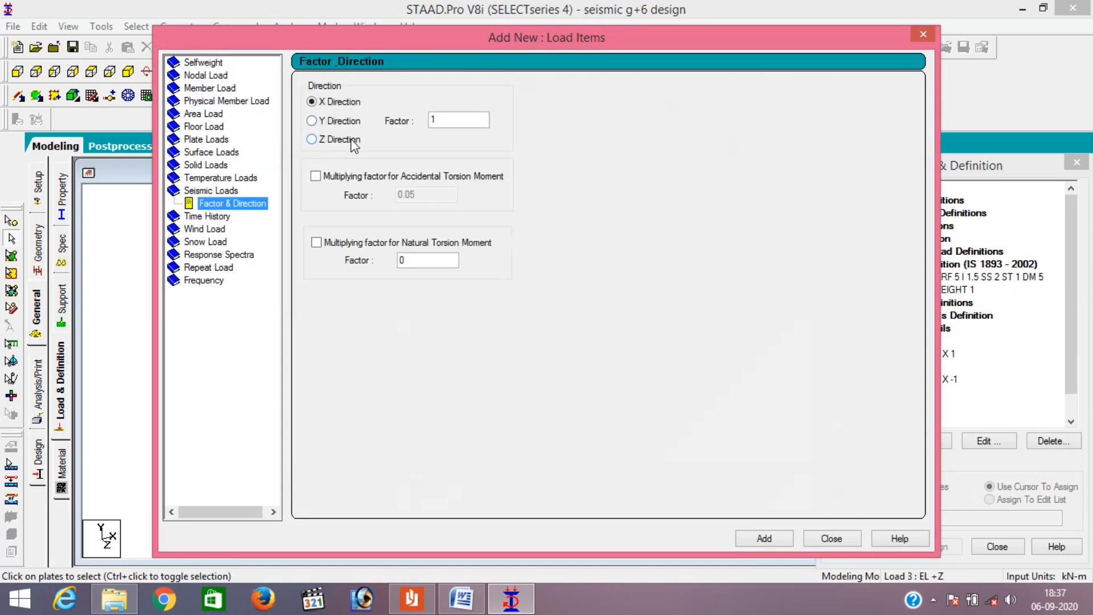
left_click(312, 139)
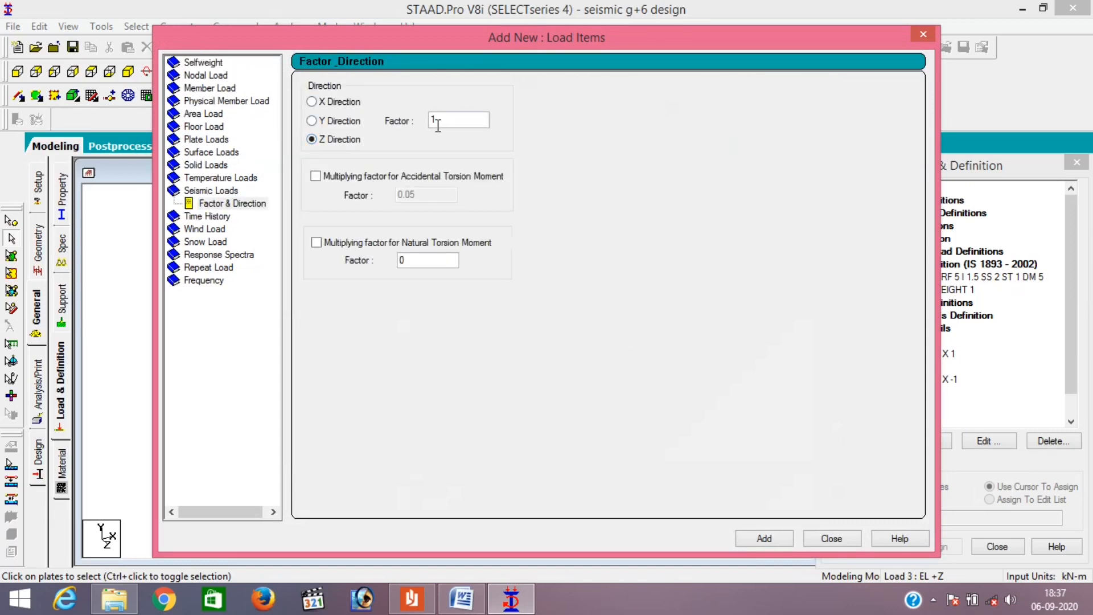
left_click(764, 538)
left_click(833, 539)
- Add a seismic load in the Z direction with factor -1 to load case EL -Z
left_click(897, 418)
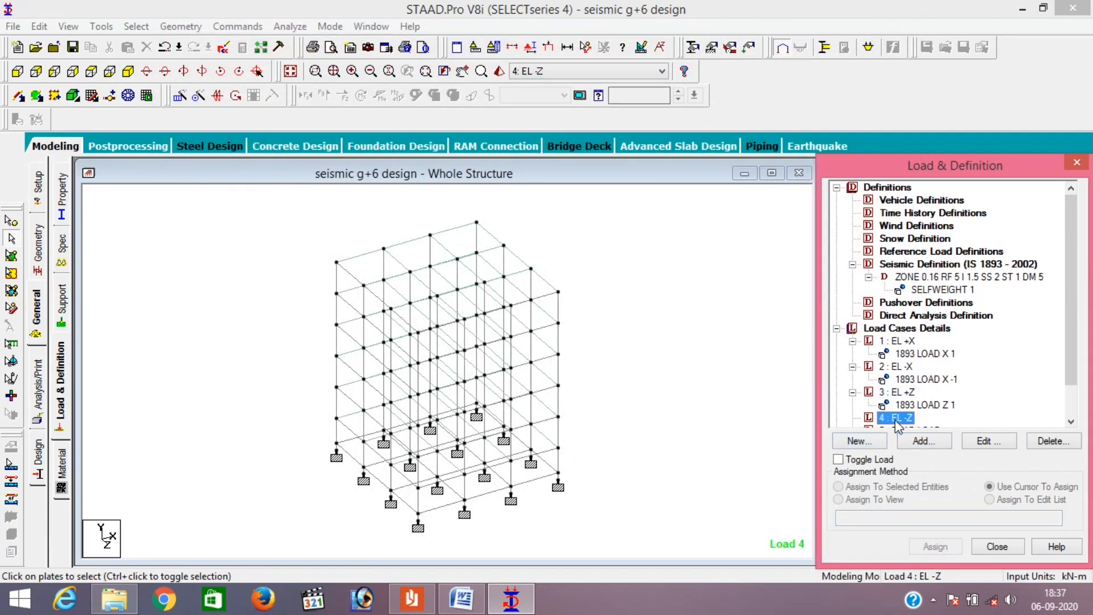
left_click(920, 443)
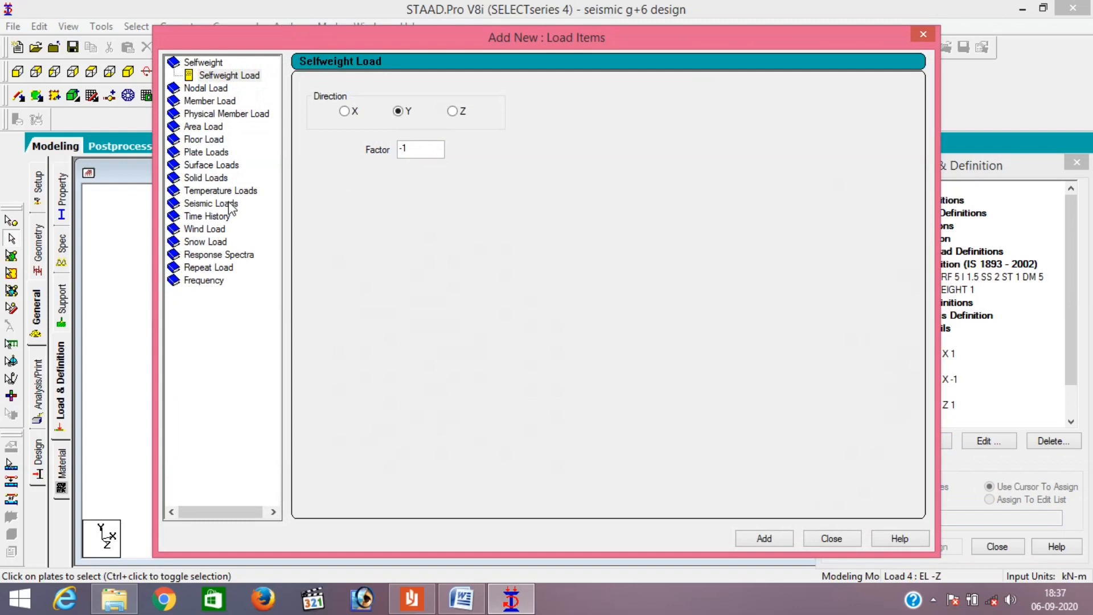
left_click(211, 204)
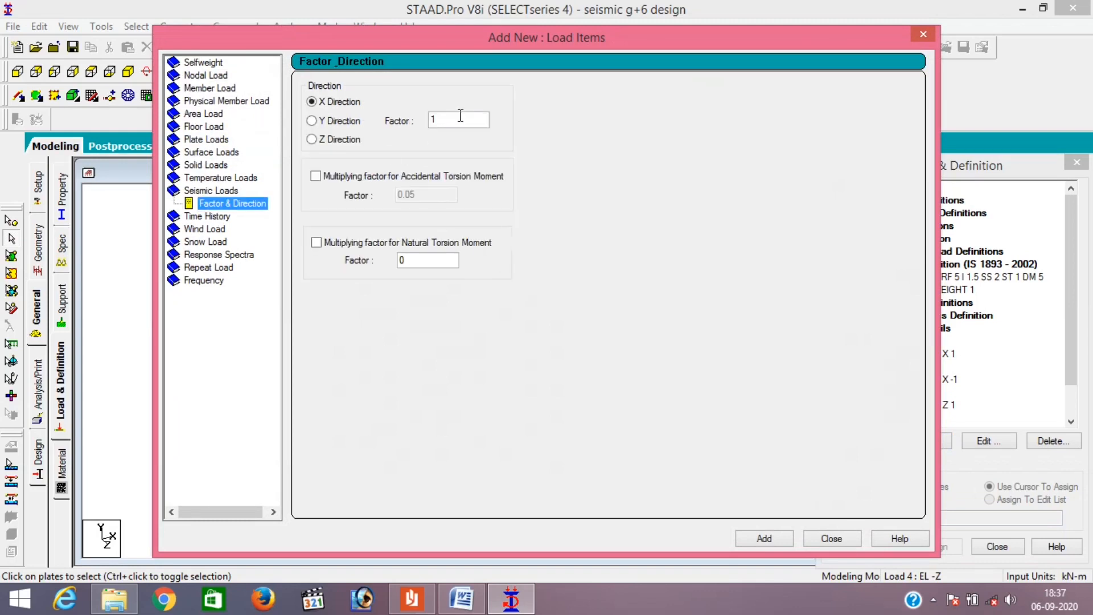
left_click(329, 139)
left_click(459, 121)
key("BackSpace")
type("-1")
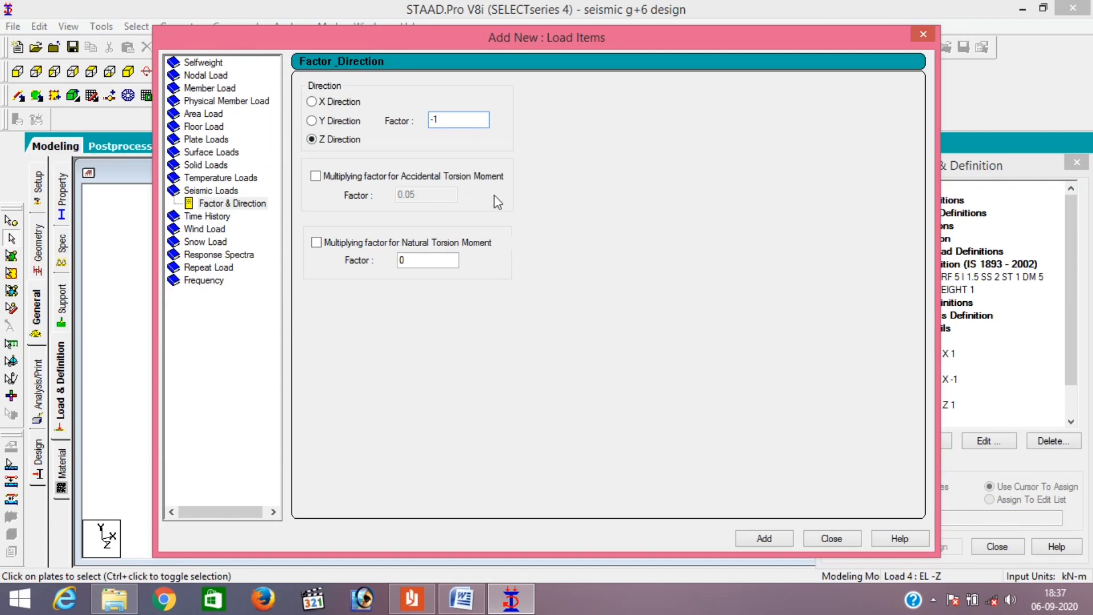
left_click(758, 540)
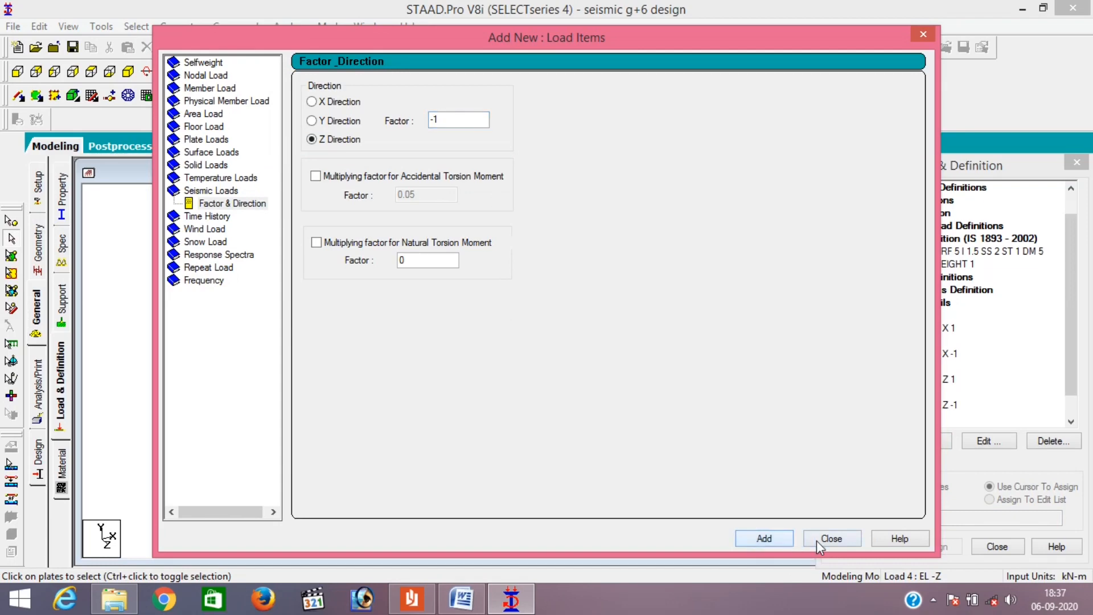
left_click(816, 541)
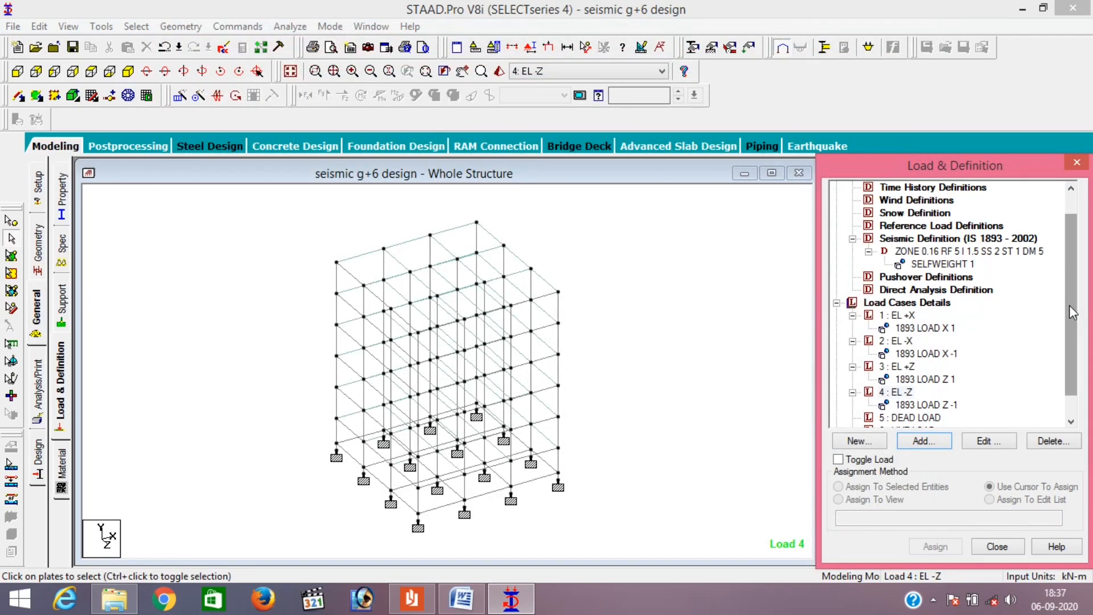
scroll(1073, 318, "down", 2)
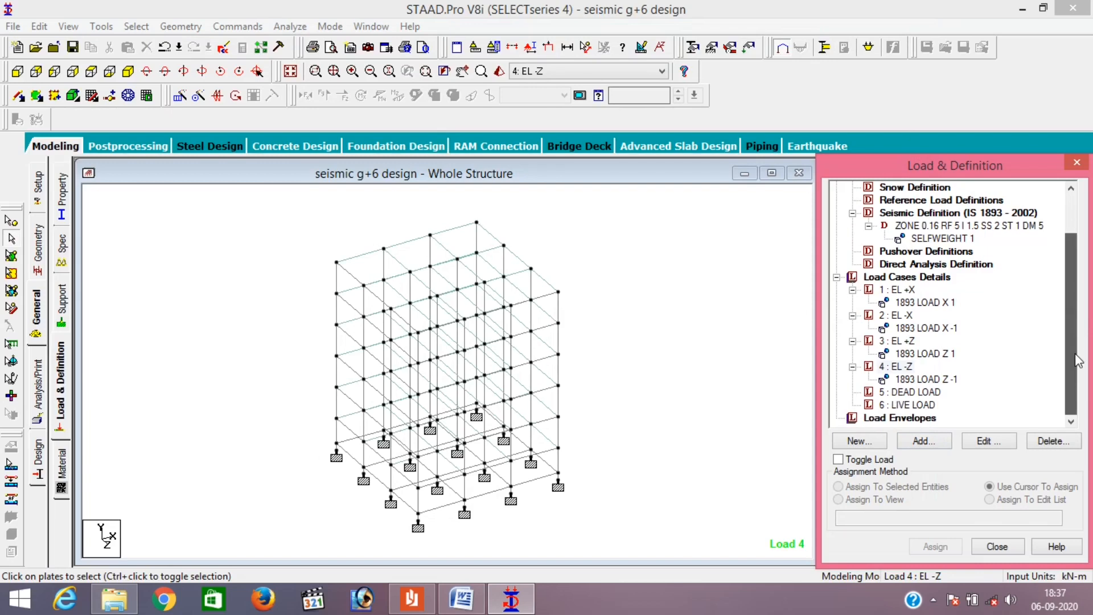
- Select the DEAD LOAD case, switch to the EQ26 PDF in Reader and check its unit load and wall load calculations
left_click(910, 392)
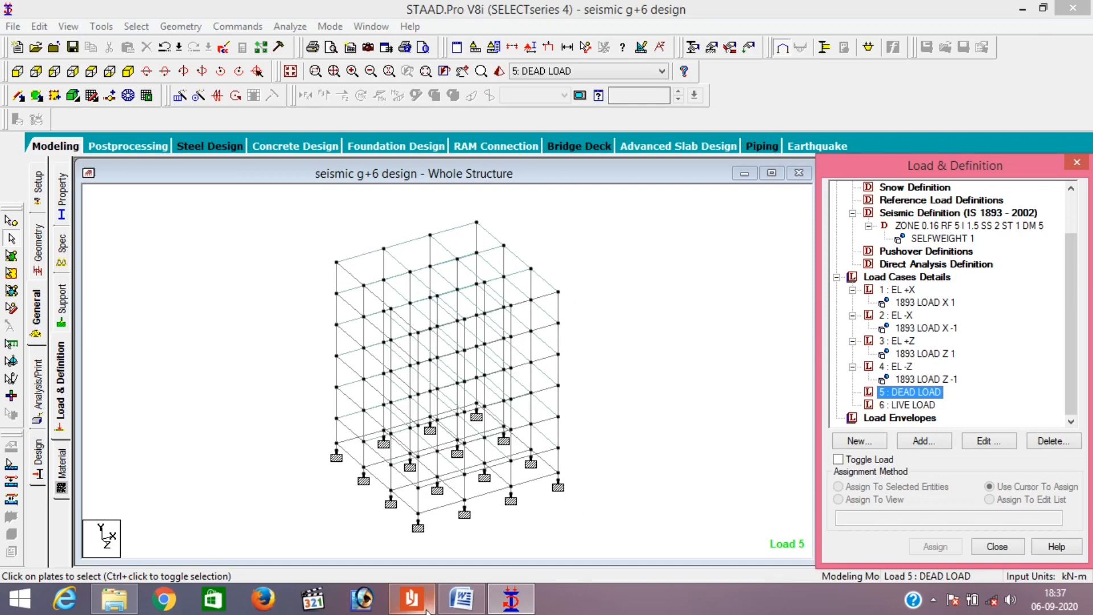
left_click(412, 598)
scroll(456, 376, "down", 4)
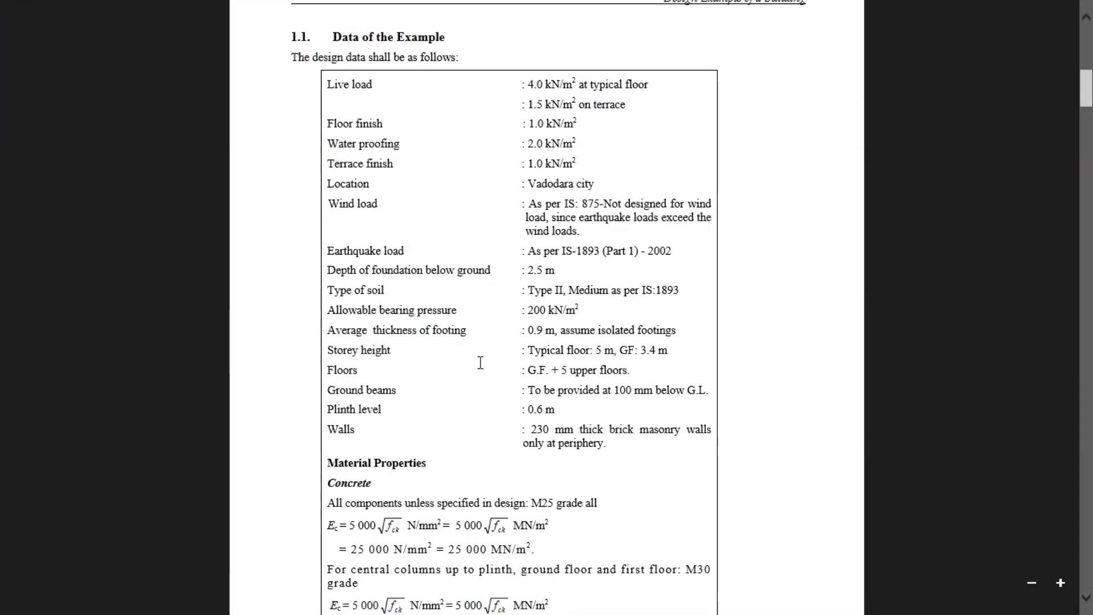
scroll(480, 362, "down", 13)
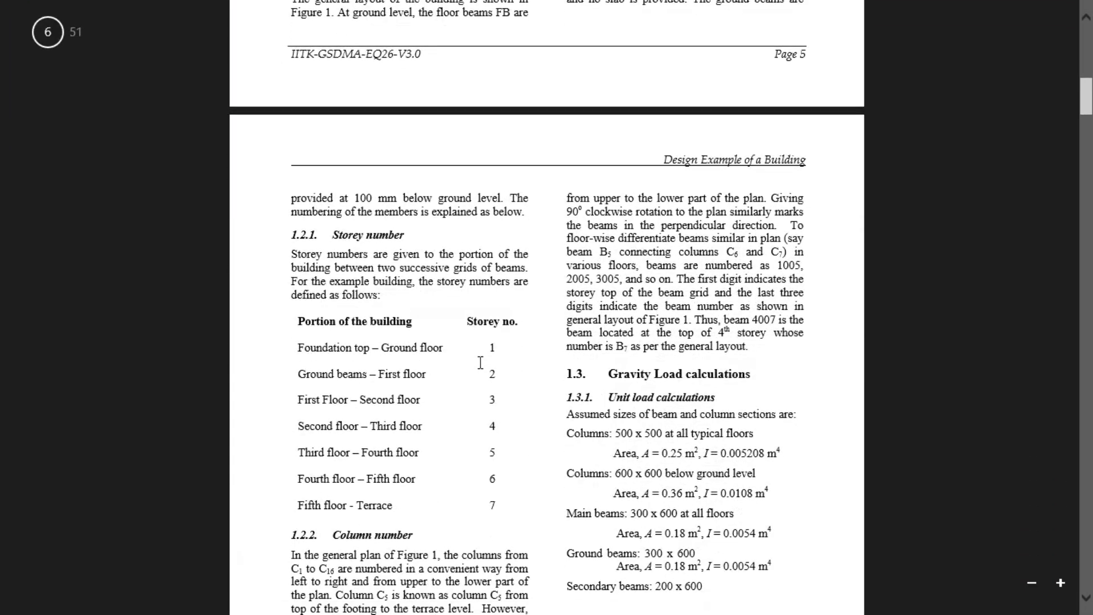
scroll(480, 362, "down", 10)
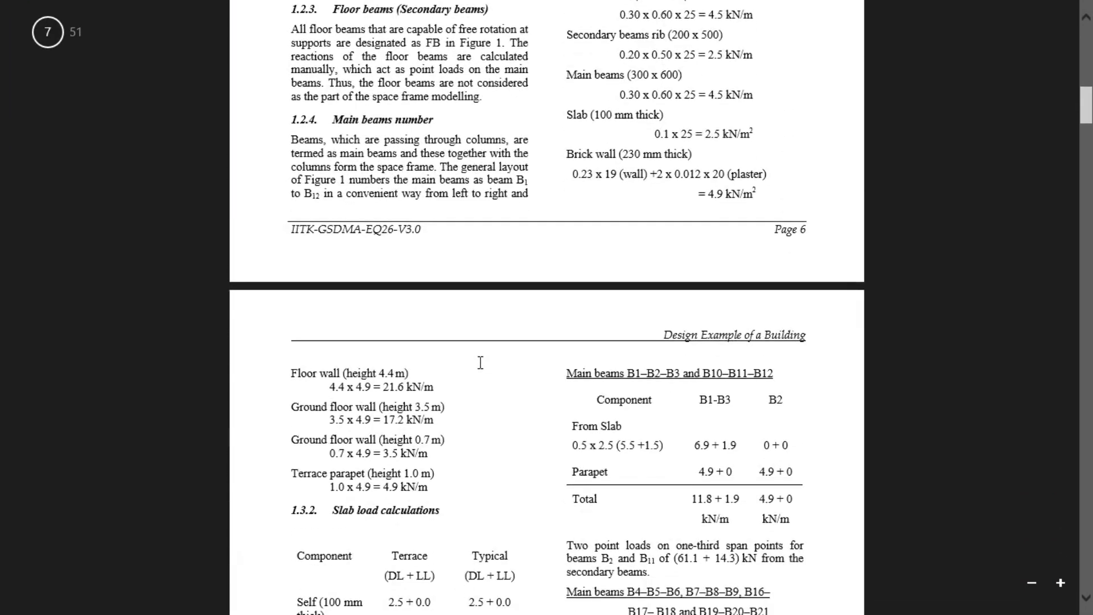
scroll(480, 363, "up", 1)
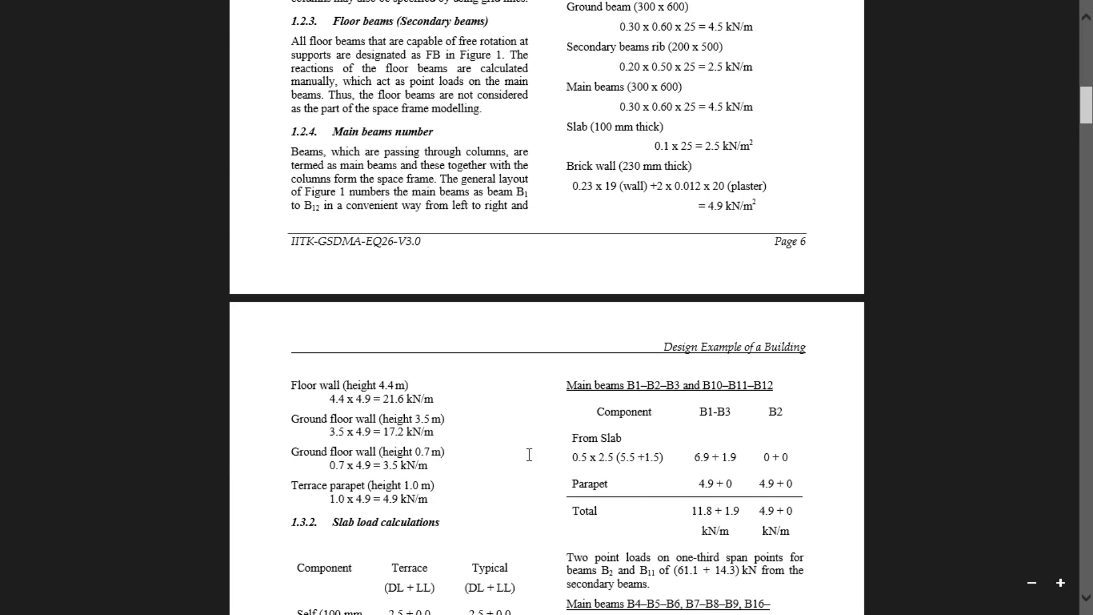
left_click(1059, 7)
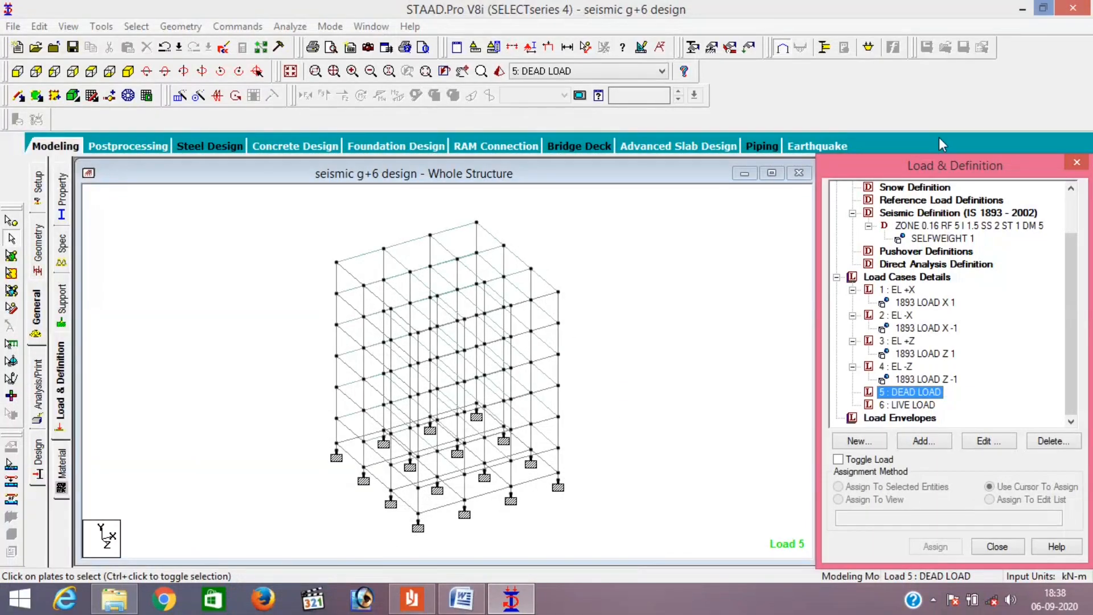
- Back in STAAD.Pro, add a selfweight load in the Y direction with factor -1 to the DEAD LOAD case
left_click(921, 444)
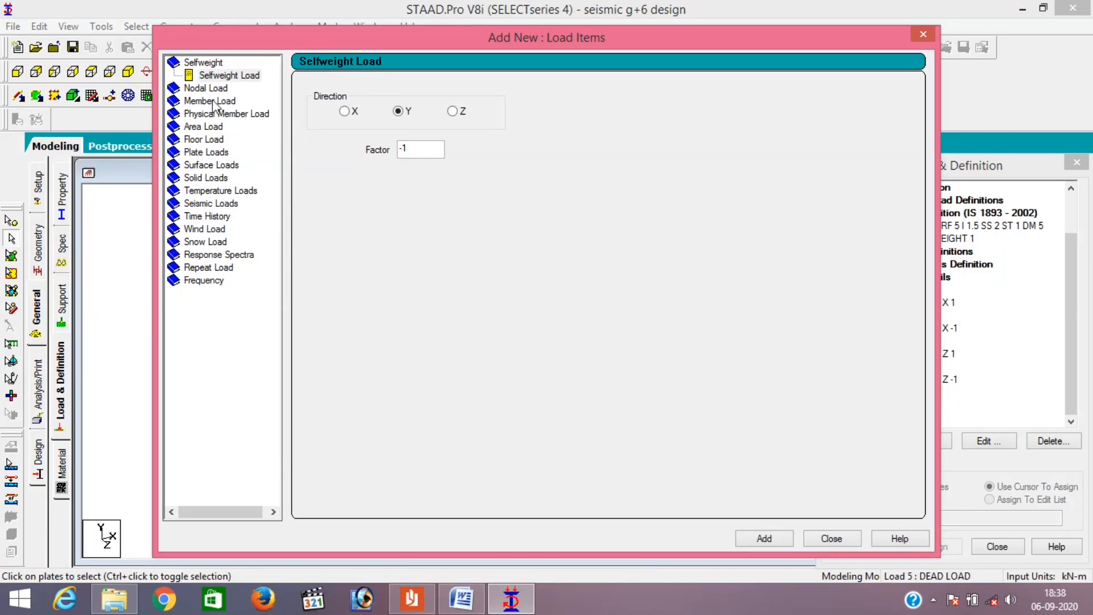
left_click(210, 103)
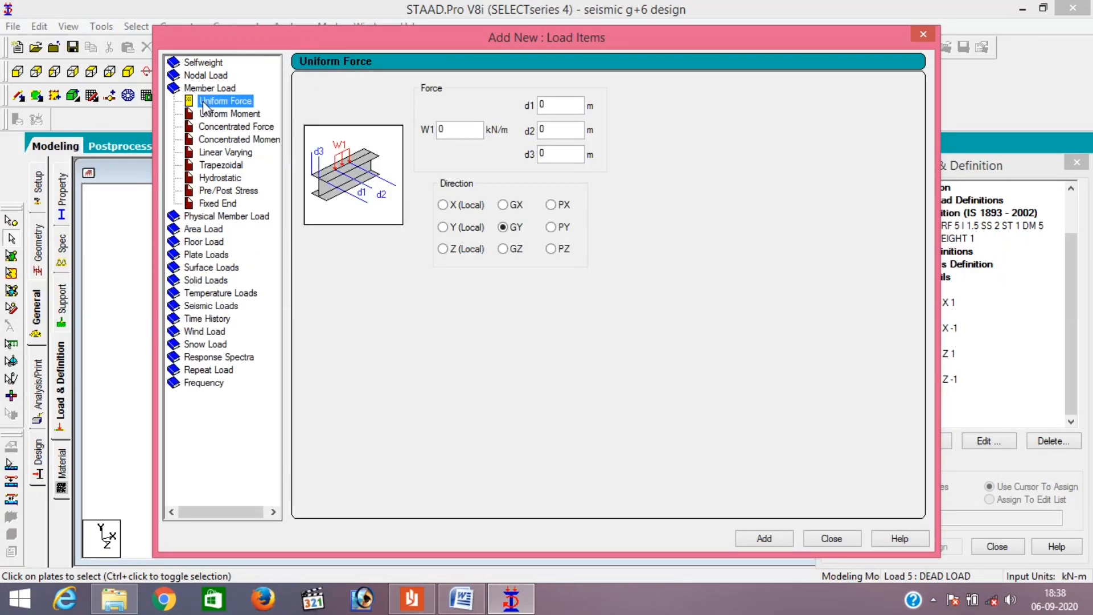
left_click(202, 63)
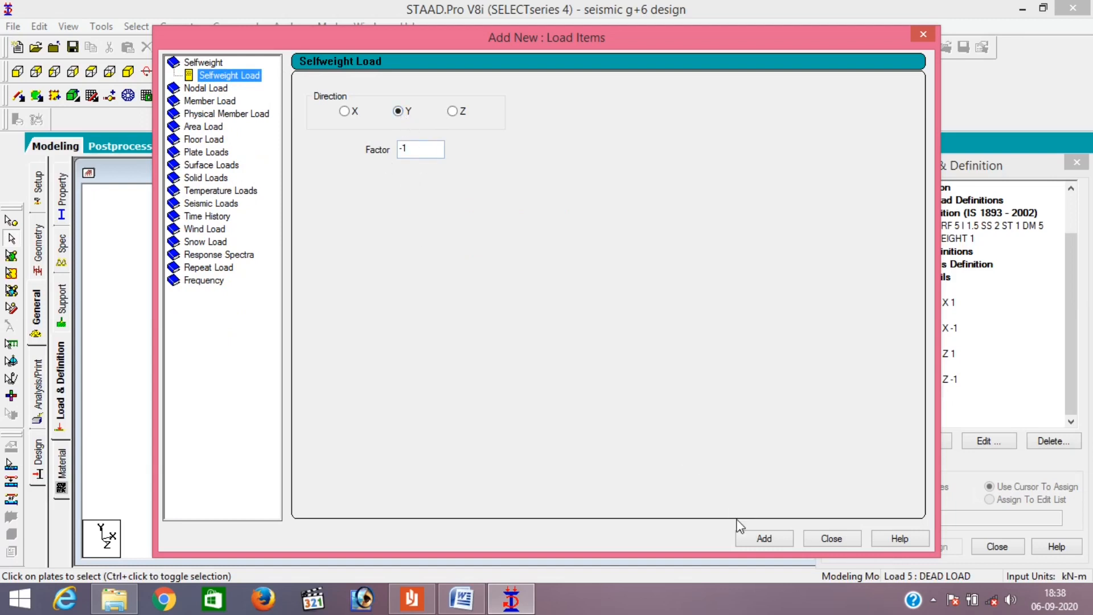
left_click(744, 543)
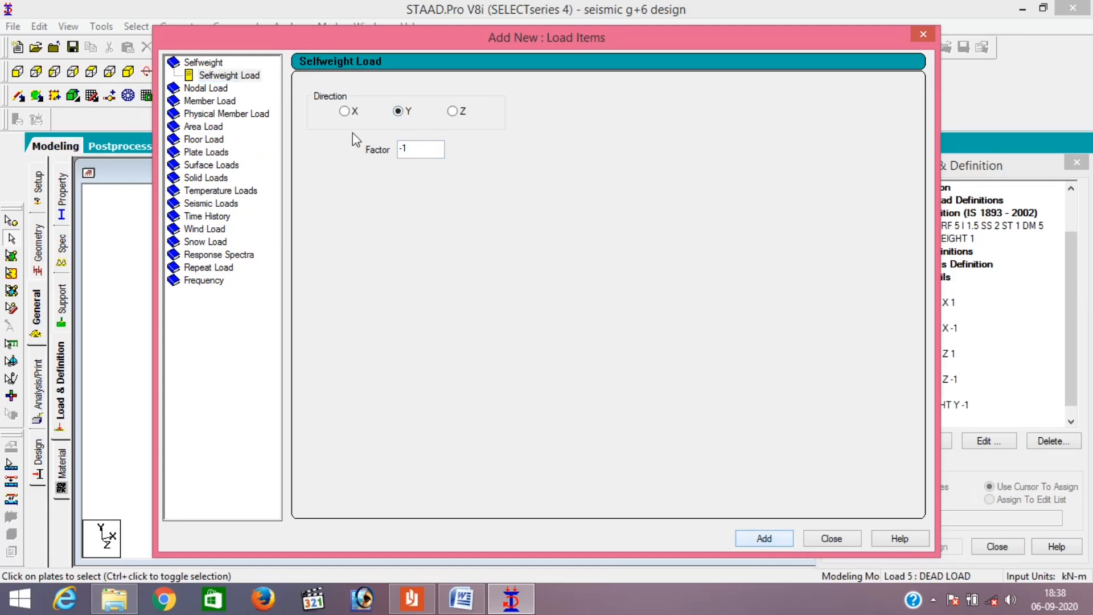
- Add uniform member forces of -4.9 kN/m and -21.6 kN/m in the GY direction to the DEAD LOAD case
left_click(189, 101)
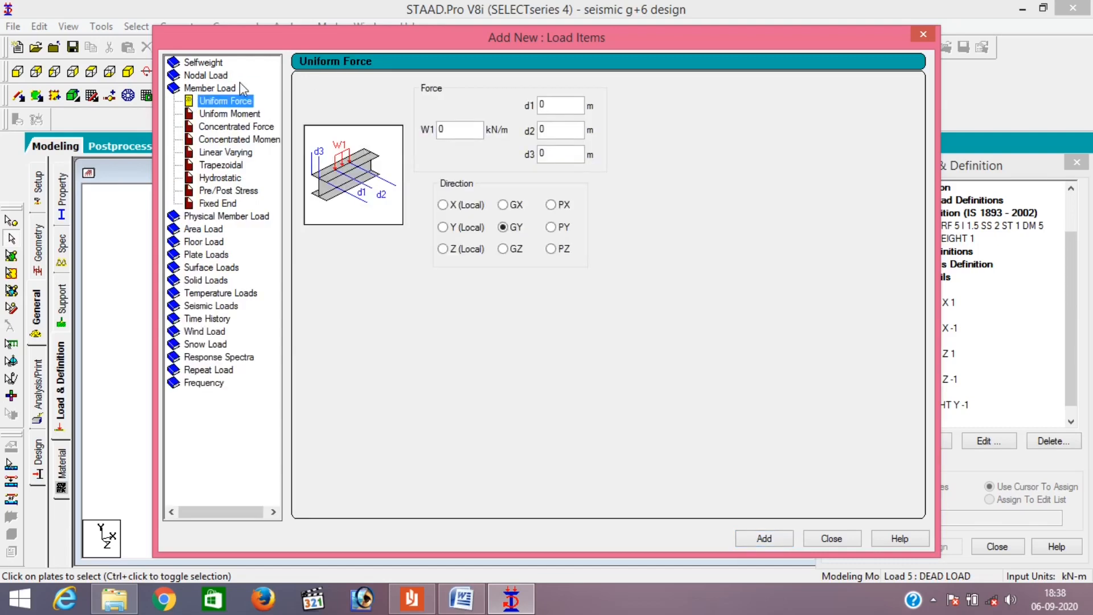
left_click(447, 132)
key("BackSpace")
type("-4.9")
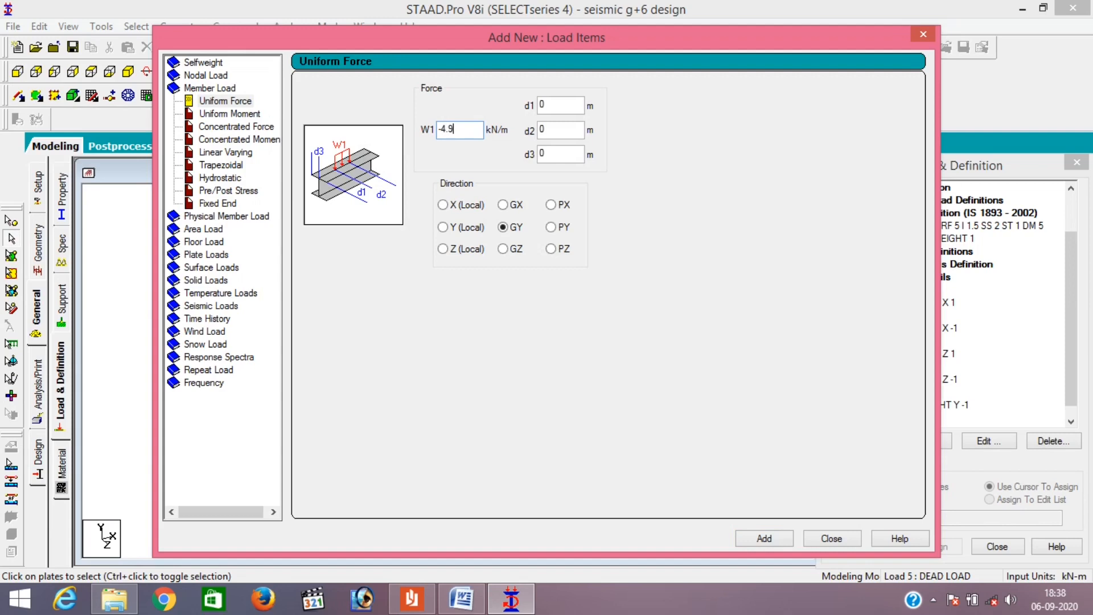
left_click(753, 541)
left_click(476, 132)
type("21.6")
left_click(764, 539)
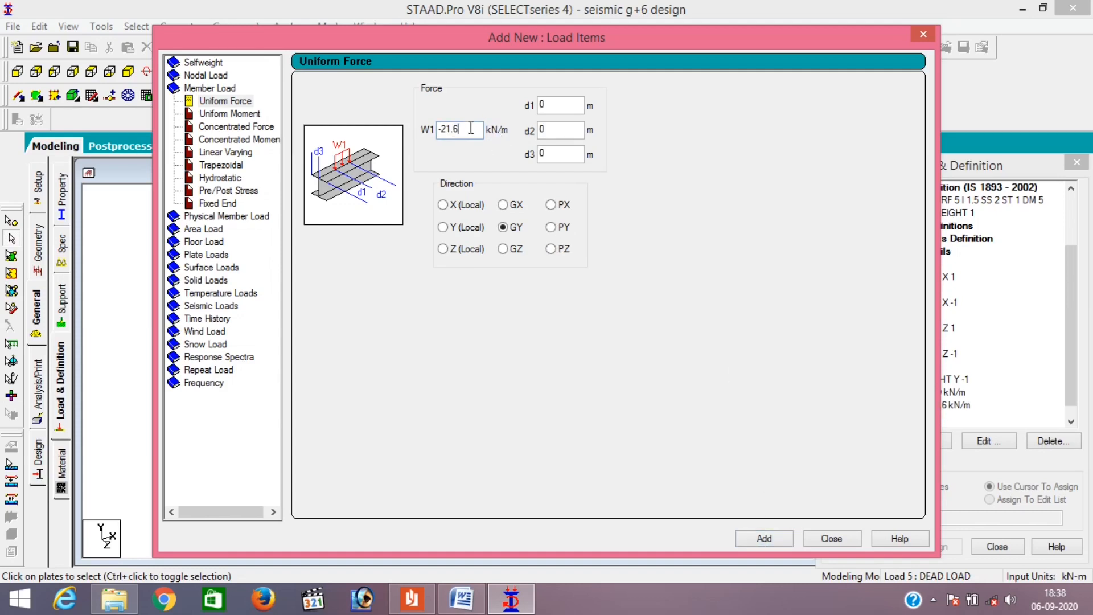
- Add two more GY uniform member forces, -17.2 kN/m and -3.5 kN/m, to the DEAD LOAD case
key("BackSpace")
key("BackSpace")
key("BackSpace")
type("17.2")
left_click(763, 539)
left_click(472, 129)
key("BackSpace")
key("BackSpace")
type("3.")
left_click(758, 541)
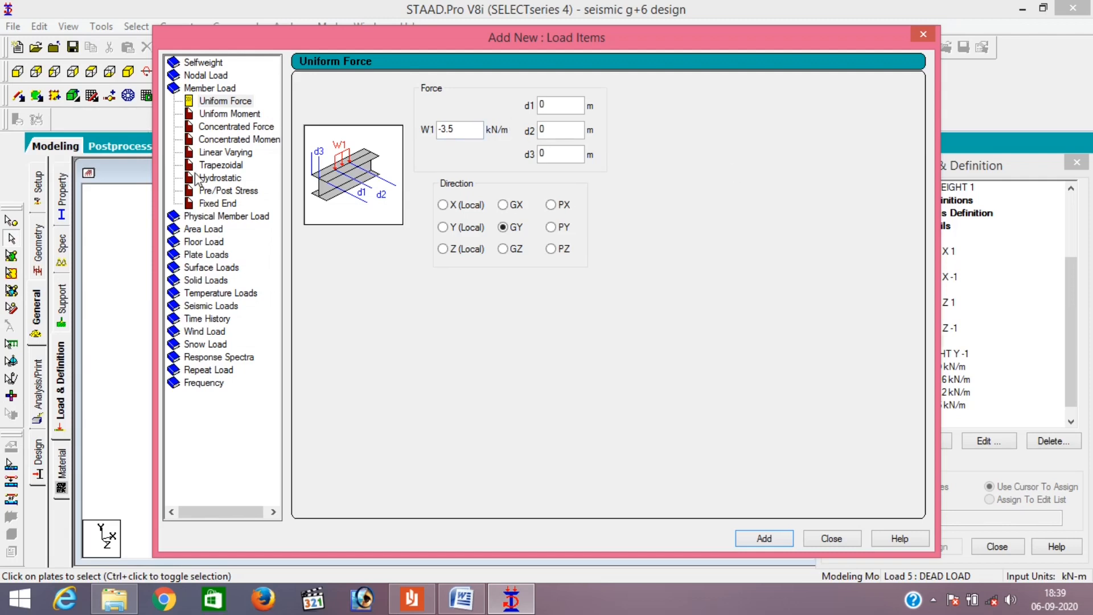
- Add a Global Y floor load of -1 kN/m2 after checking the finish loads in the EQ26 PDF, declining the auto save
left_click(197, 244)
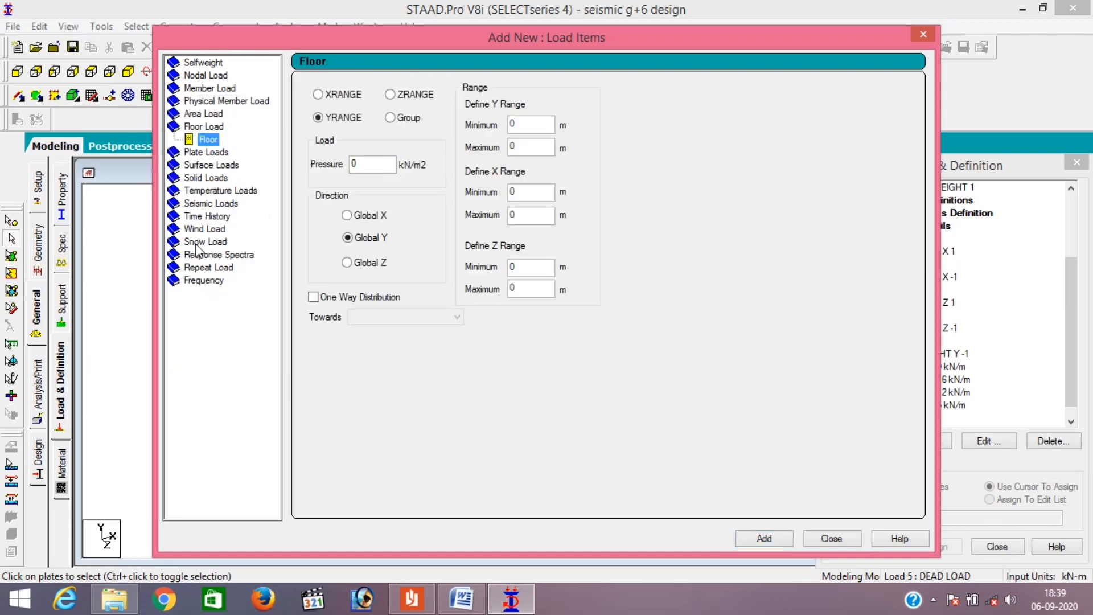
left_click(371, 164)
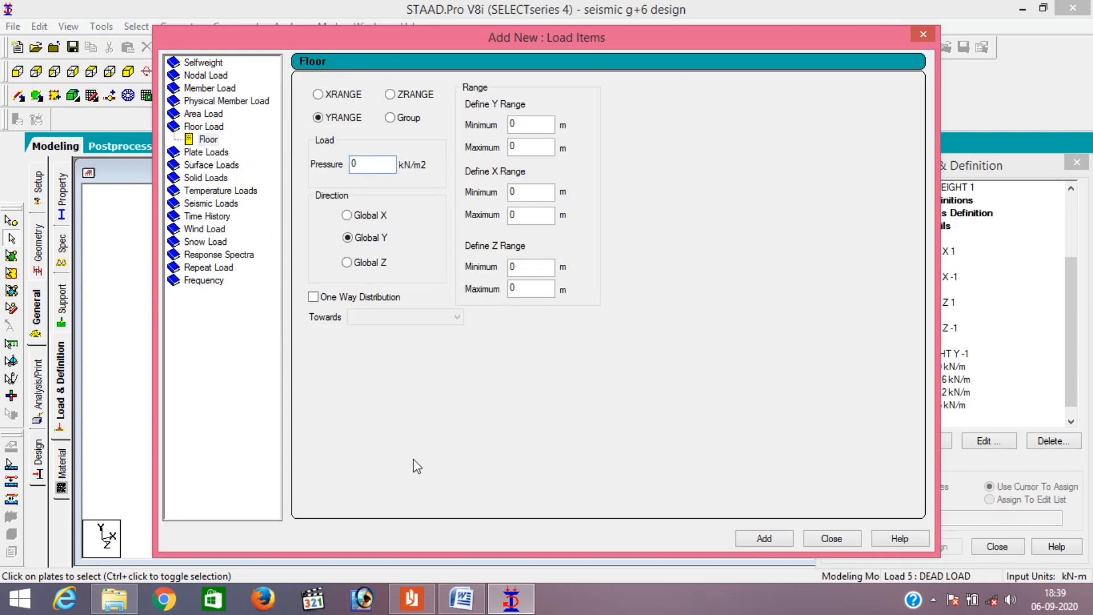
left_click(415, 605)
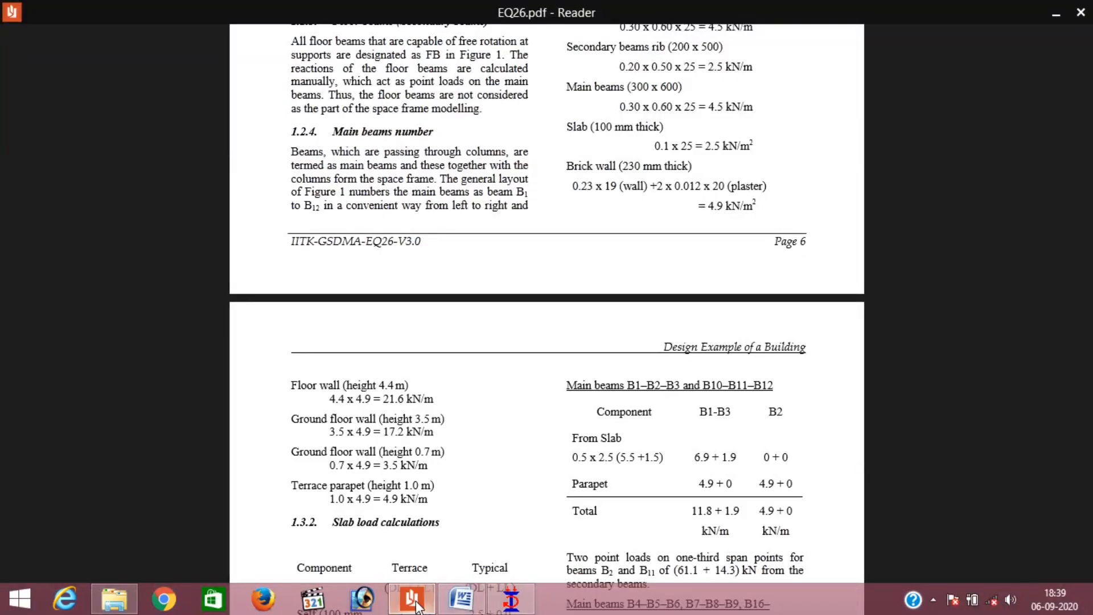
scroll(416, 605, "up", 6)
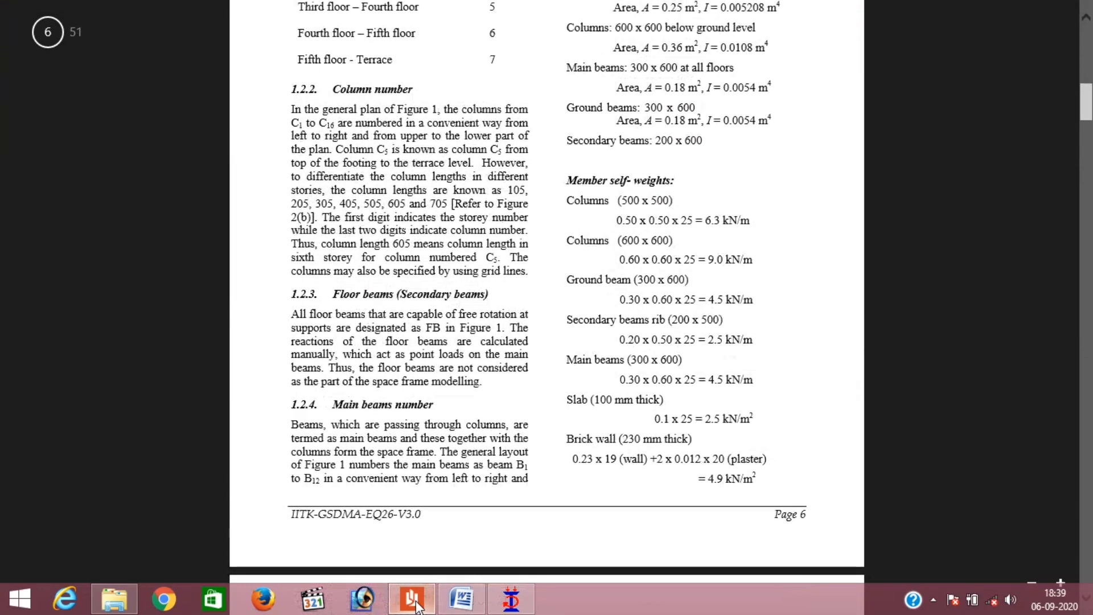
scroll(415, 605, "up", 10)
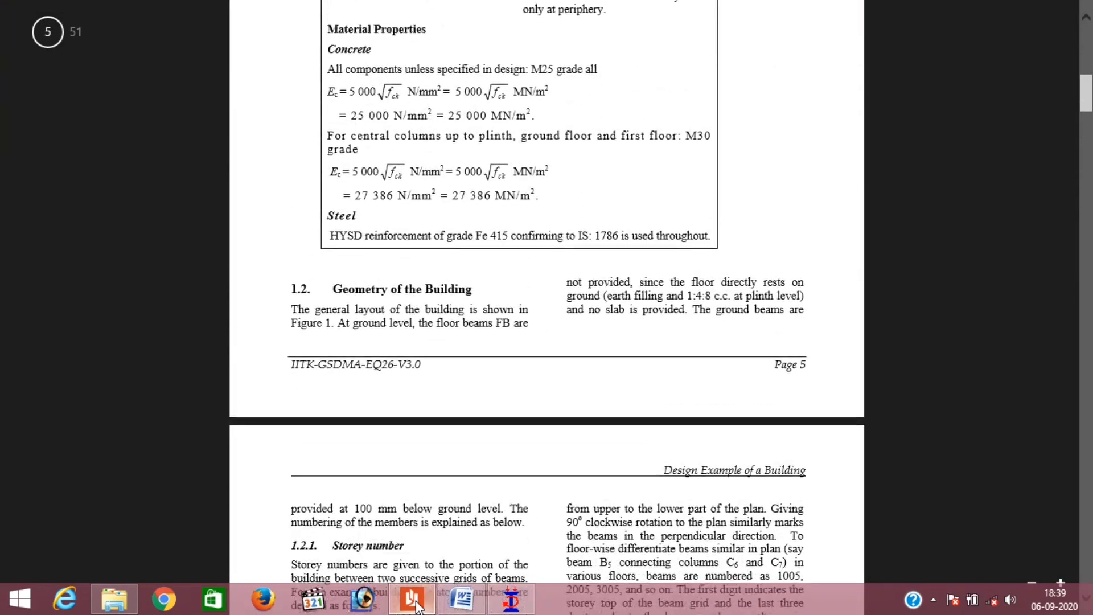
scroll(415, 605, "up", 6)
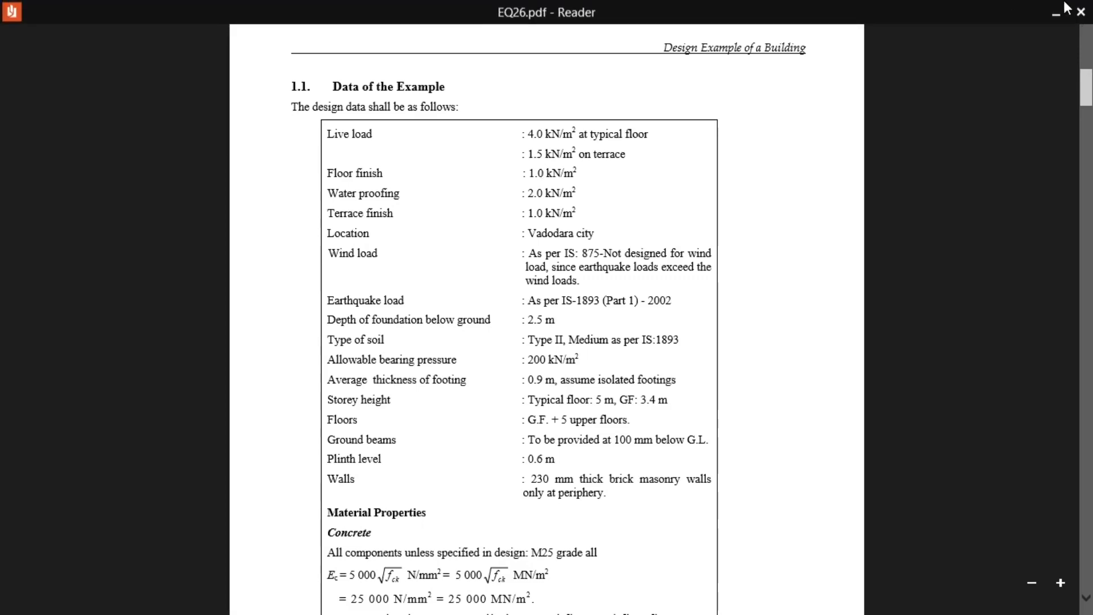
left_click(1080, 12)
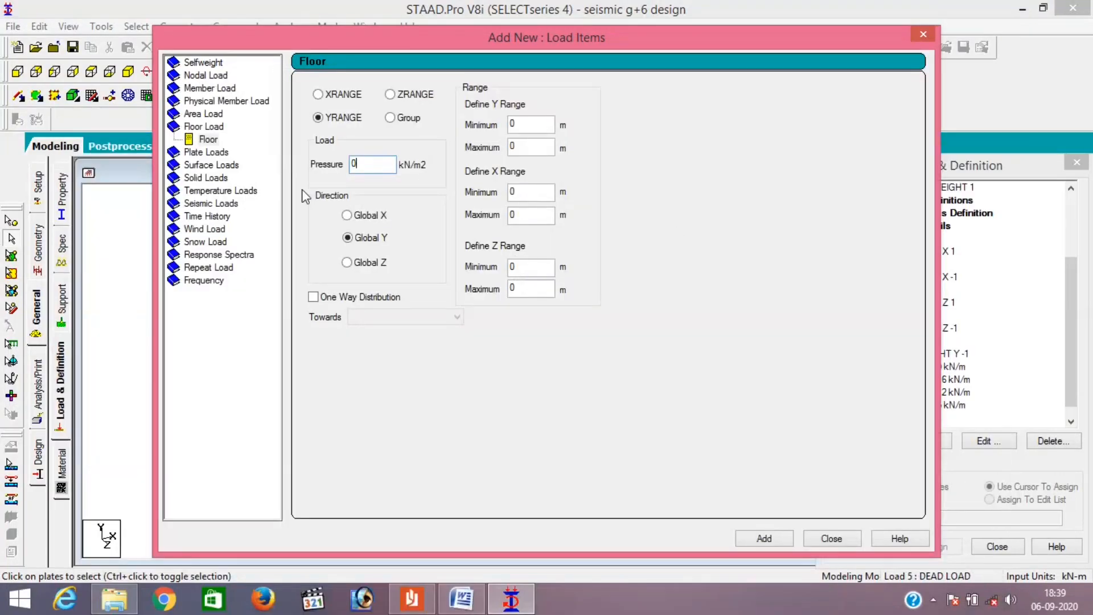
left_click(377, 163)
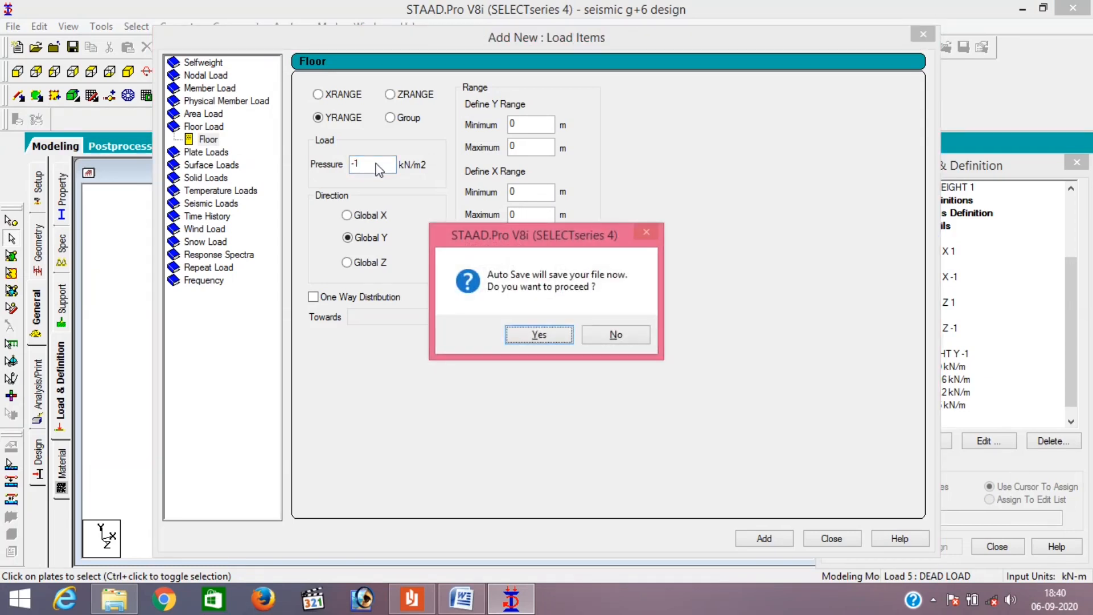
left_click(617, 336)
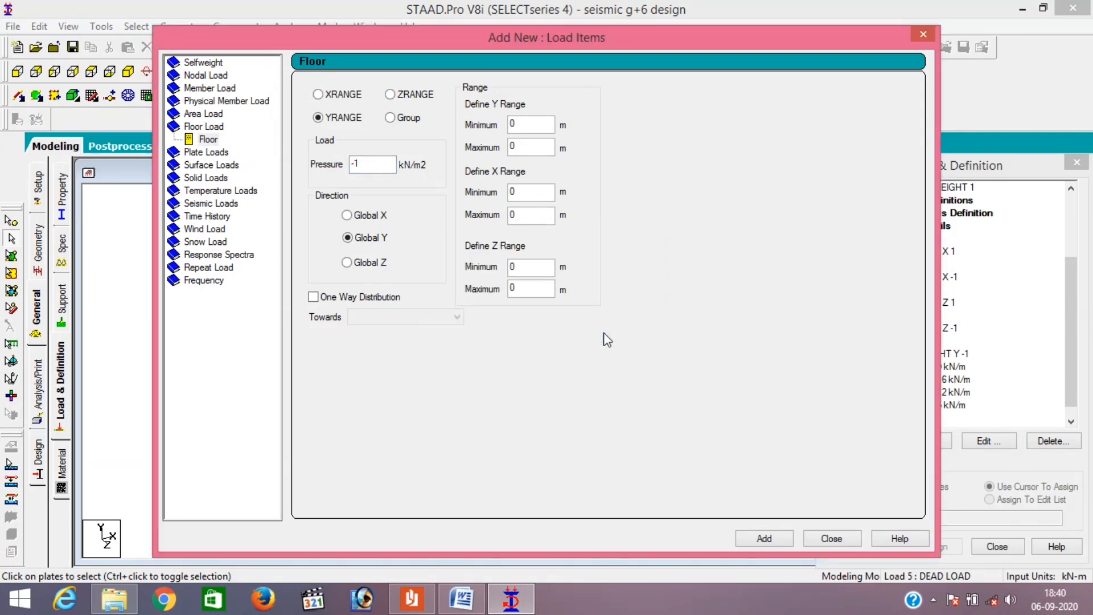
left_click(756, 539)
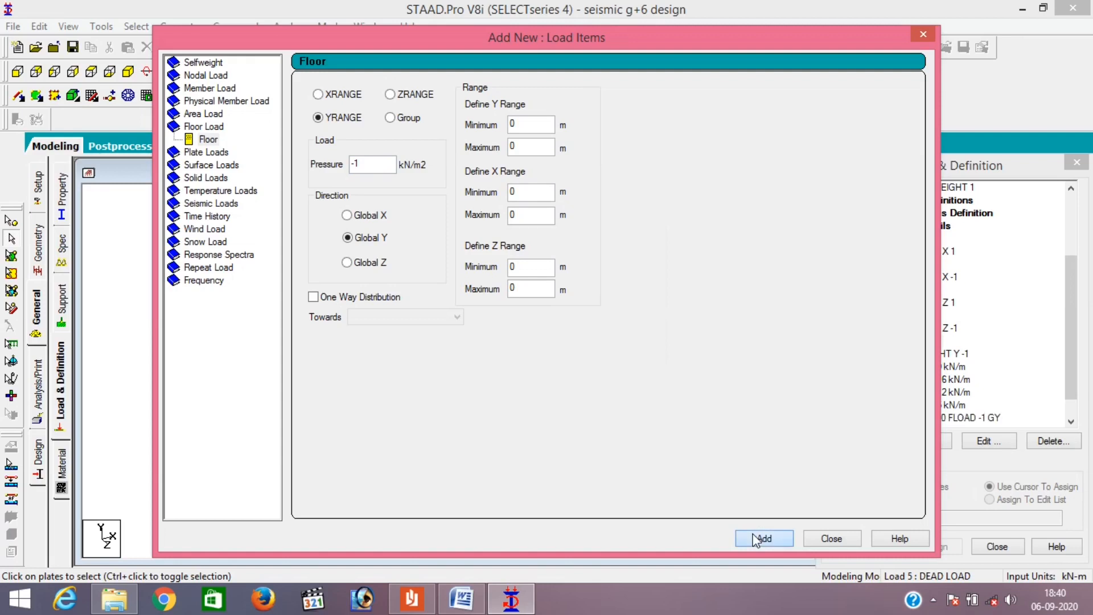
- Add a second Global Y floor load with a pressure of -3 kN/m2 and close the load items dialog
left_click(380, 161)
key("BackSpace")
left_click(739, 535)
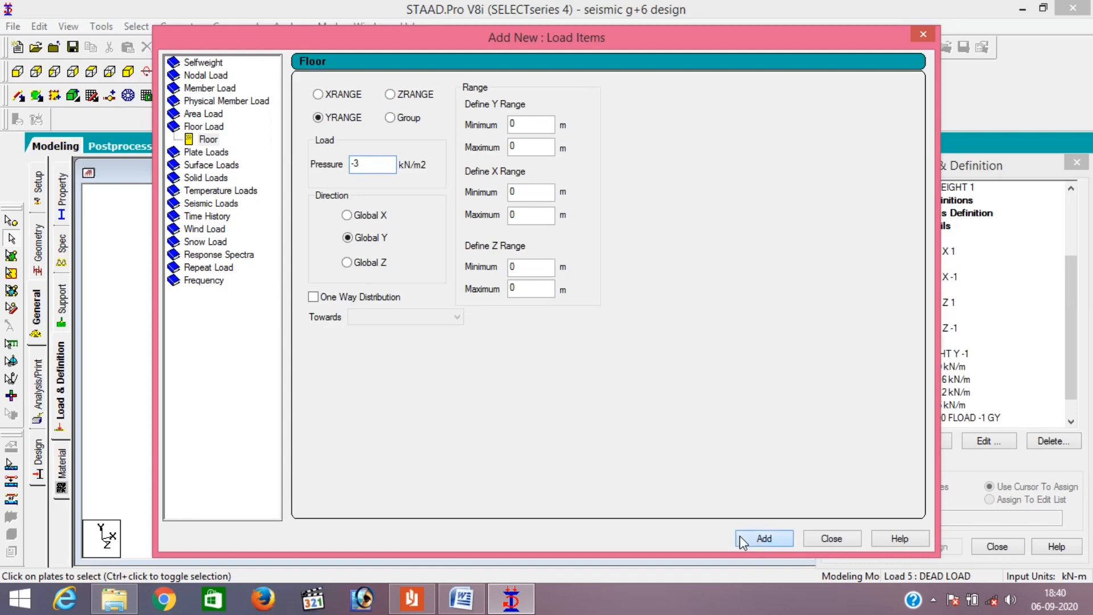
left_click(830, 538)
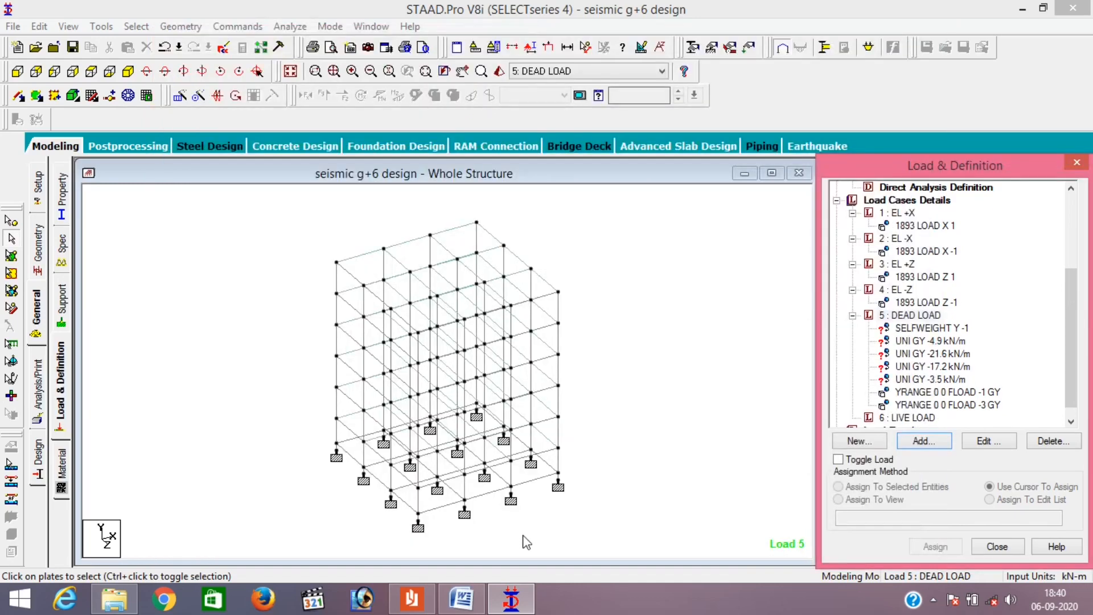
- Switch to the EQ26 PDF in Reader and examine the floor beam layout on the typical floor plan
left_click(413, 608)
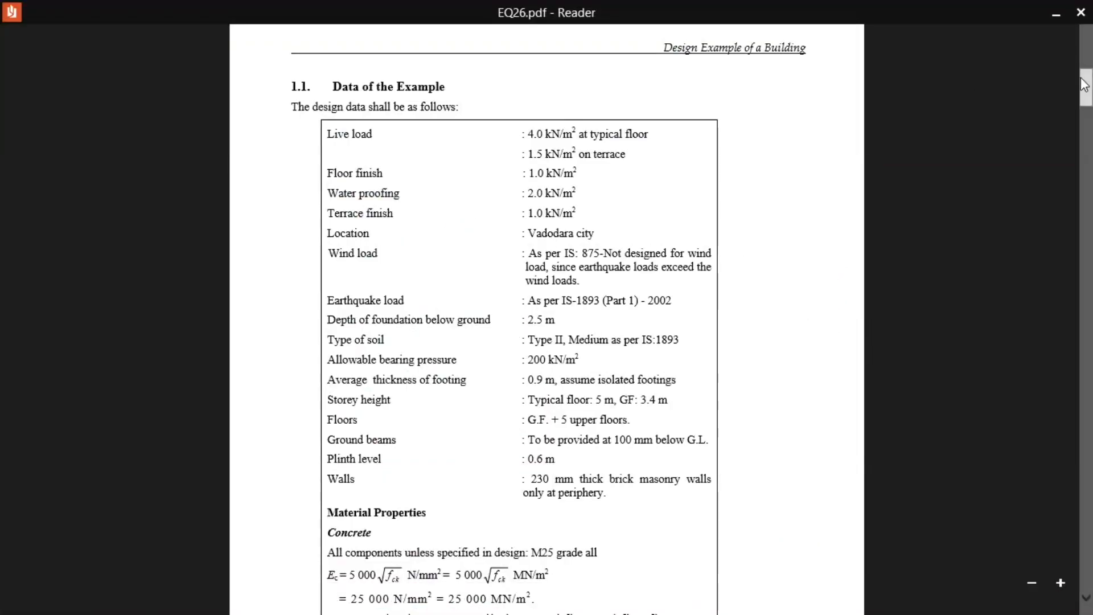
scroll(1086, 89, "down", 10)
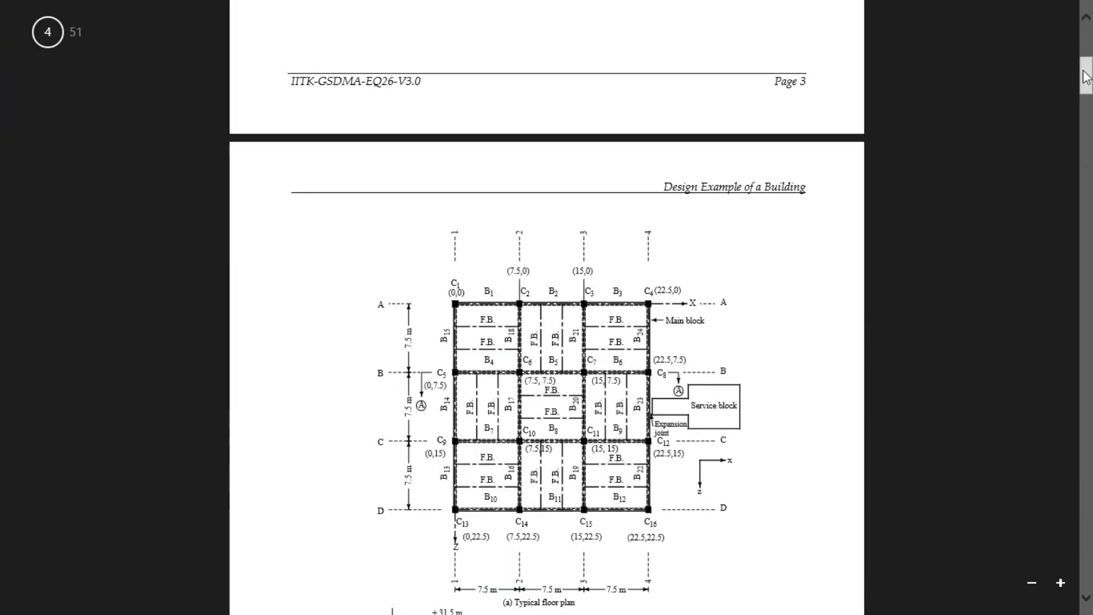
scroll(1086, 77, "down", 2)
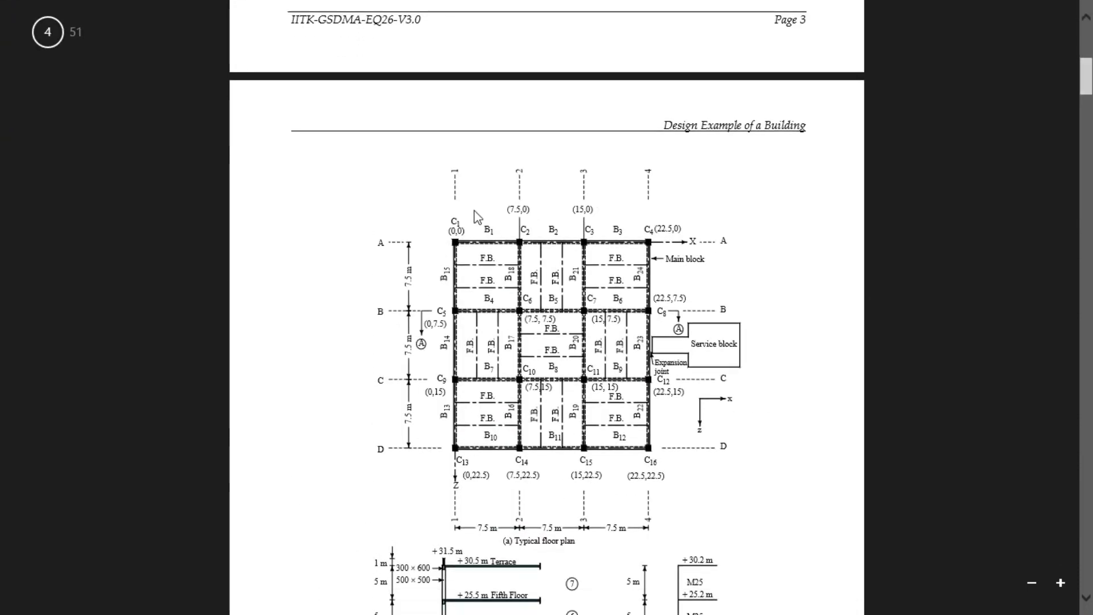
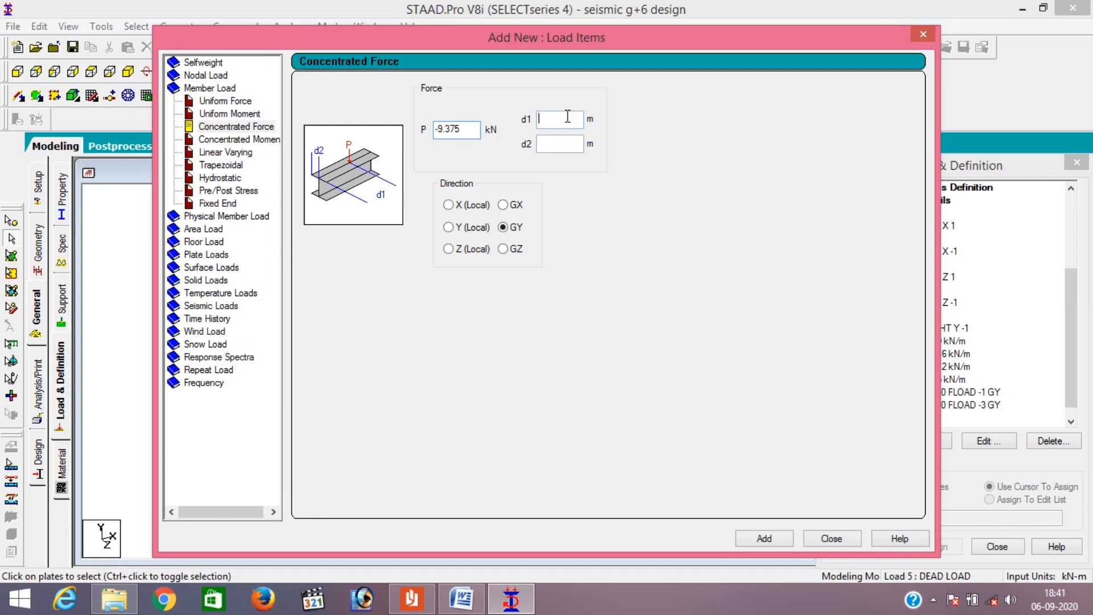
- Add a GY concentrated member force of -9.375 kN with d1 2.5 m and d2 0.15 m to the DEAD LOAD case
type("5")
left_click(547, 148)
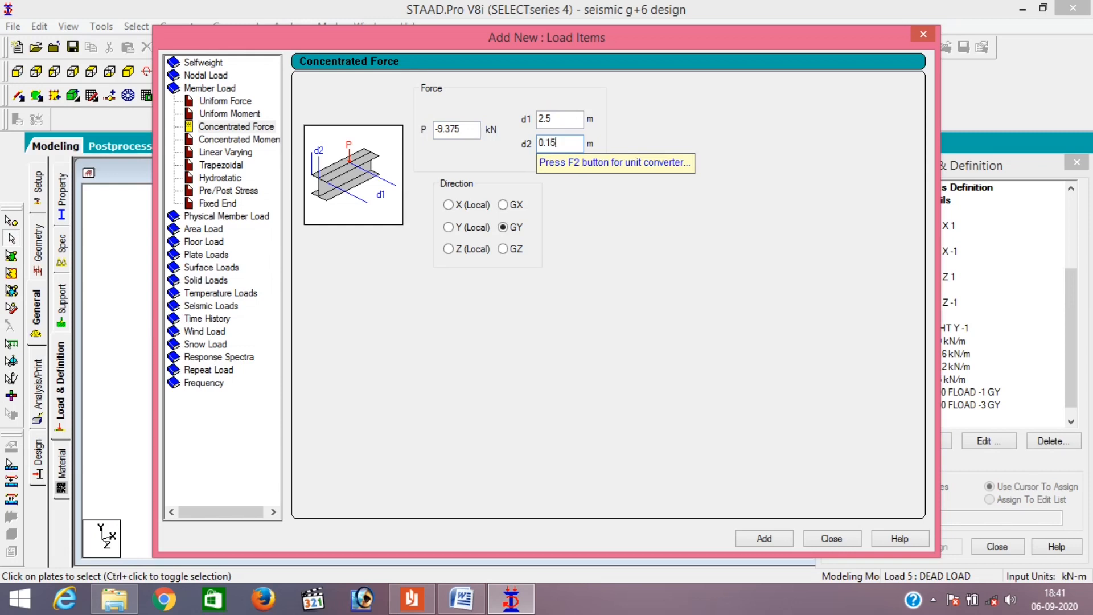
left_click(749, 540)
- Add a second -9.375 kN concentrated force with d1 5 m and d2 0.15 m, and close the load items dialog
left_click(564, 121)
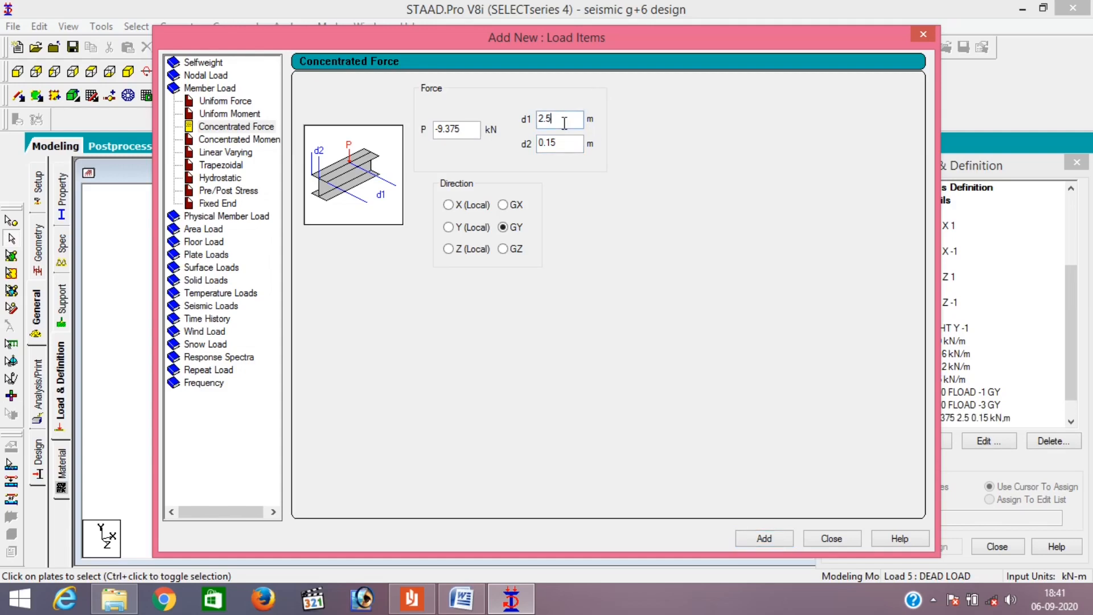
key("BackSpace")
key("BackSpace")
key("BackSpace")
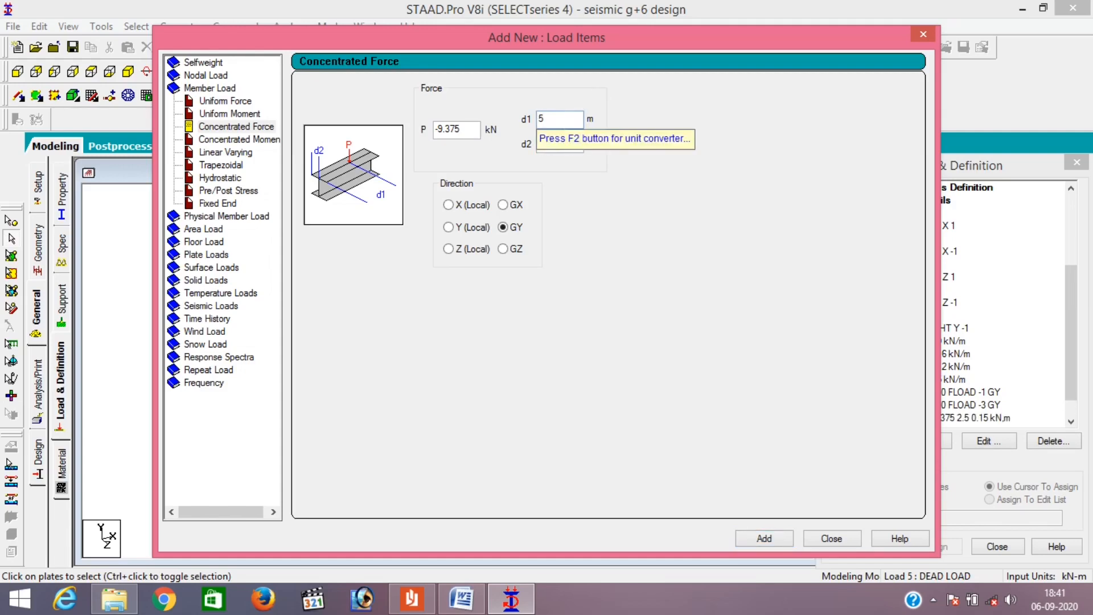
type("5")
left_click(740, 537)
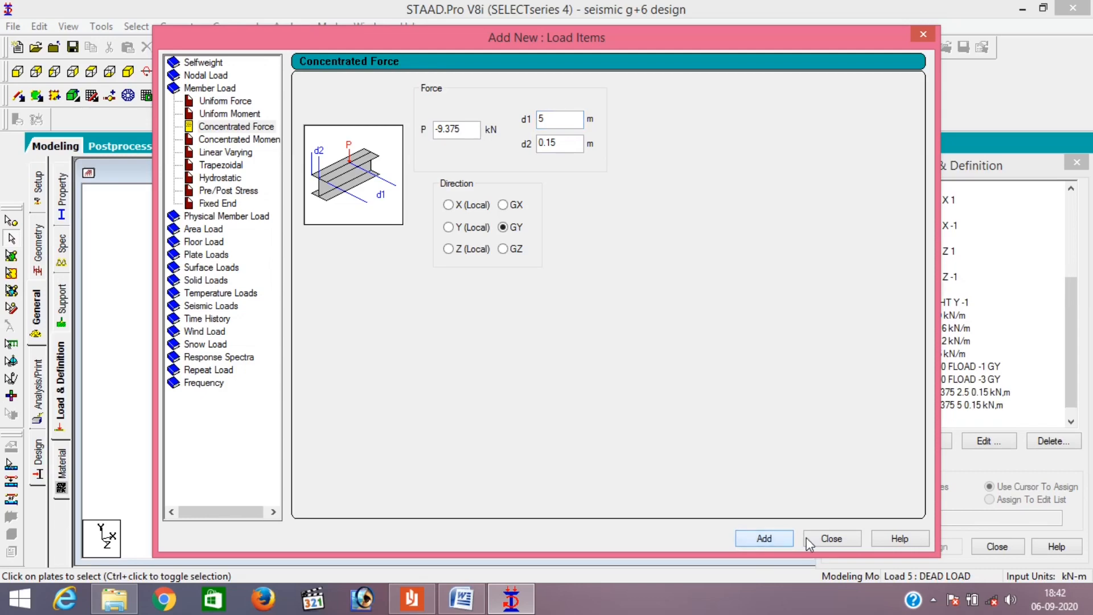
left_click(832, 538)
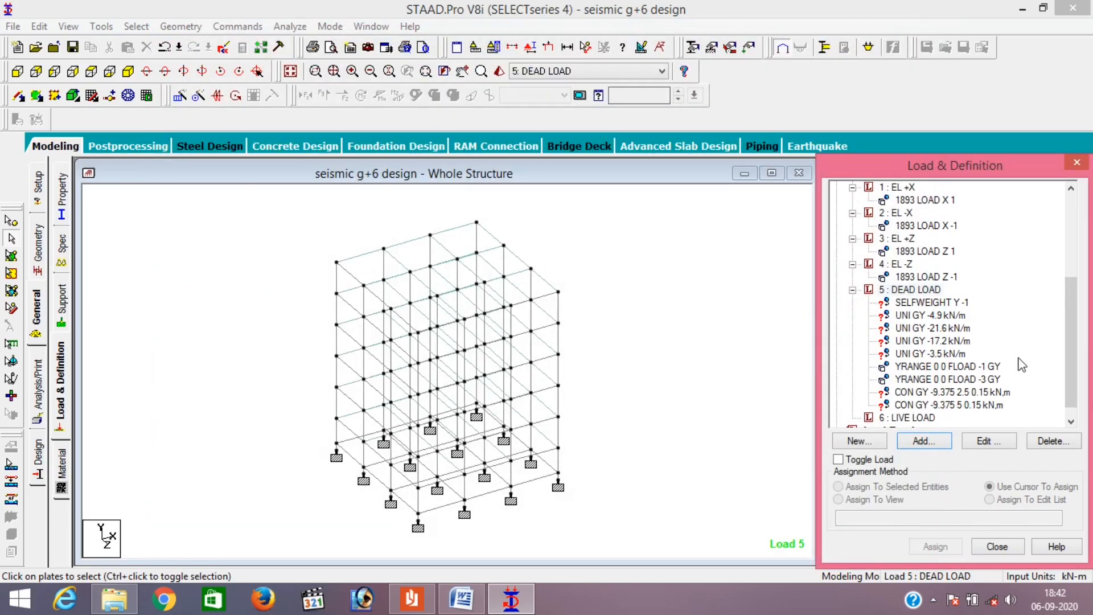
- Start a new load item for the LIVE LOAD case and look up the live loads in the EQ26 PDF's design data
left_click(911, 417)
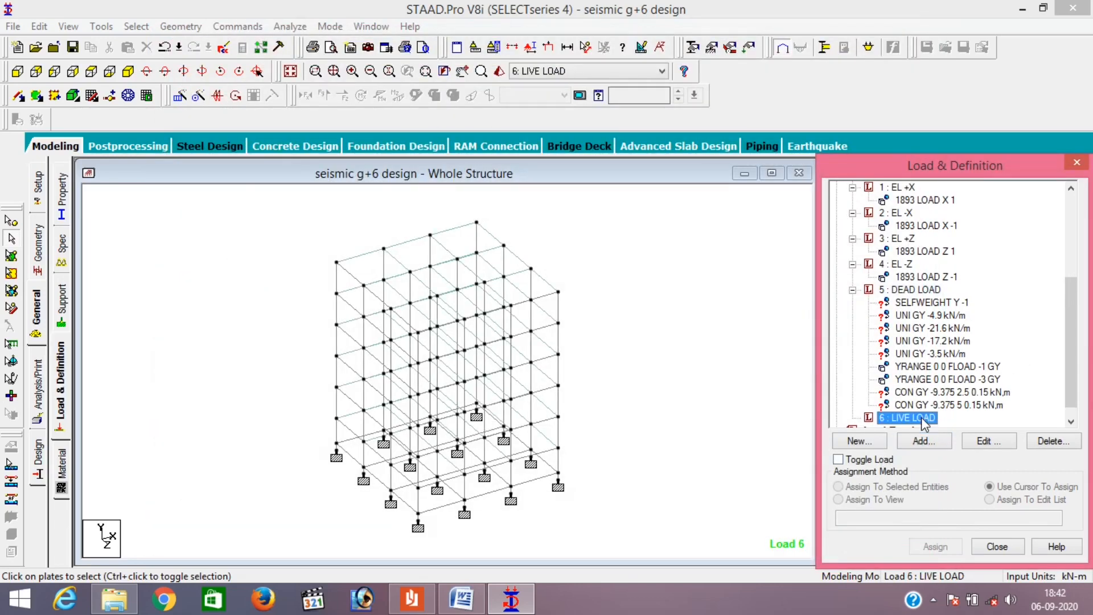
left_click(923, 442)
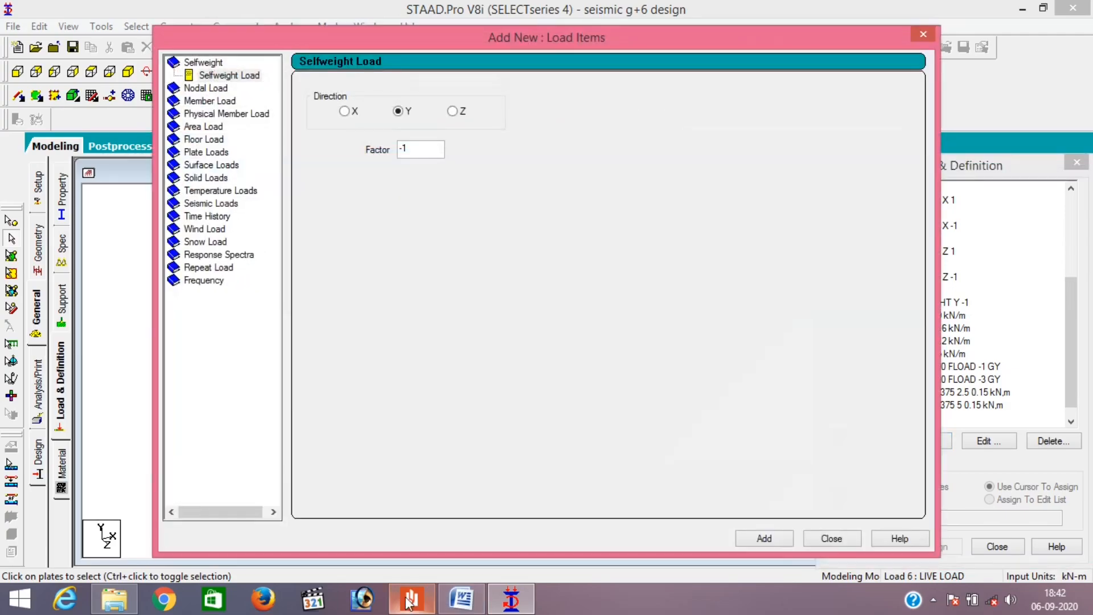
left_click(410, 599)
scroll(409, 604, "down", 10)
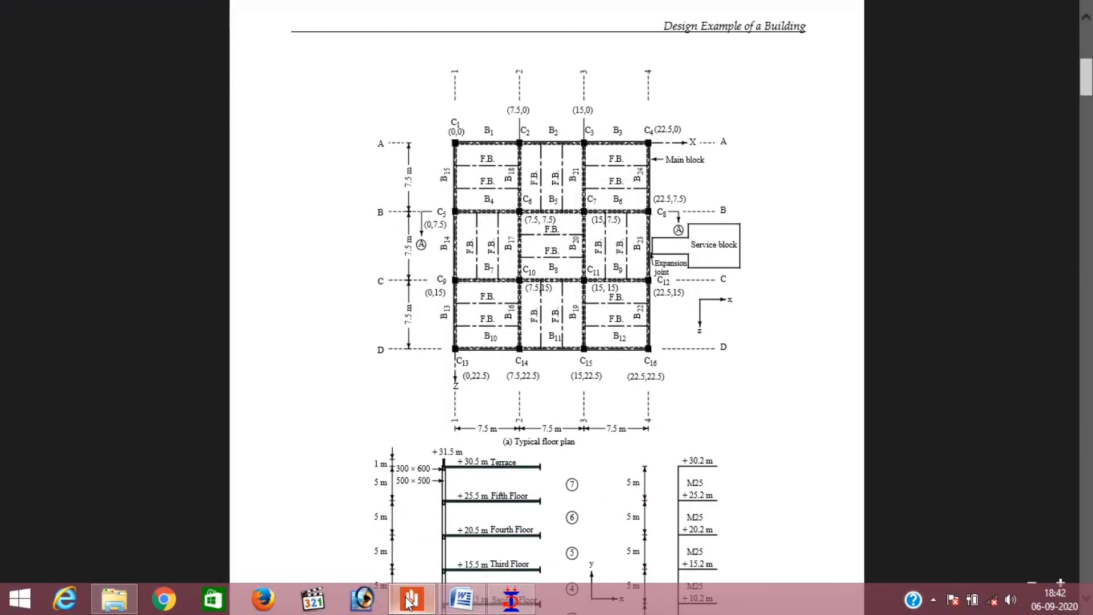
scroll(409, 603, "down", 4)
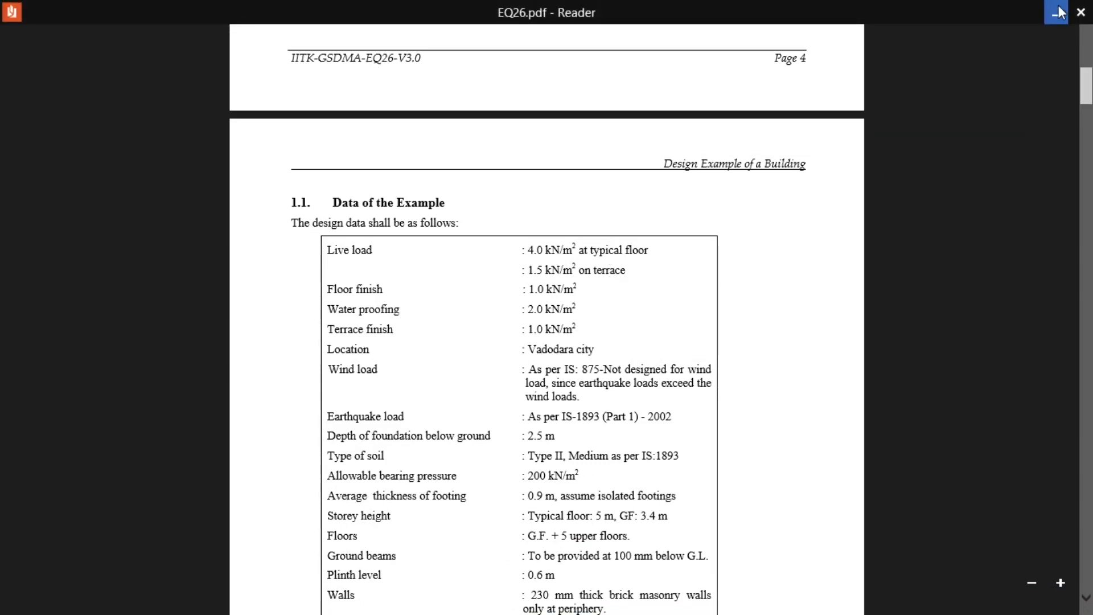
left_click(1058, 12)
- Add Global Y floor loads with pressures of -4 and -1.5 kN/m2 to the LIVE LOAD case and close the load items dialog
type("-1")
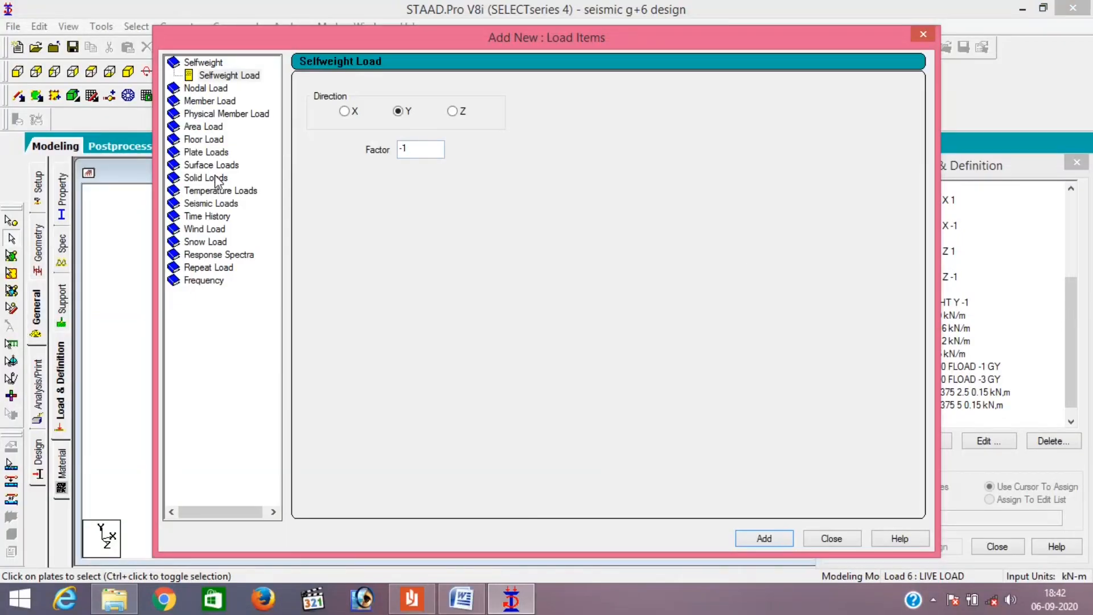
left_click(203, 140)
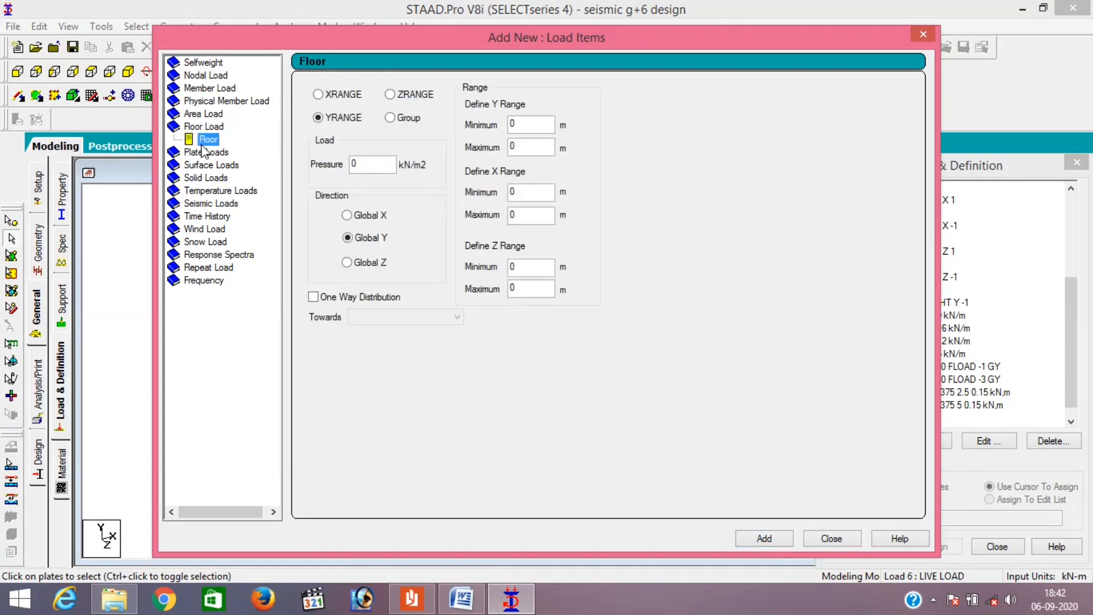
left_click(365, 164)
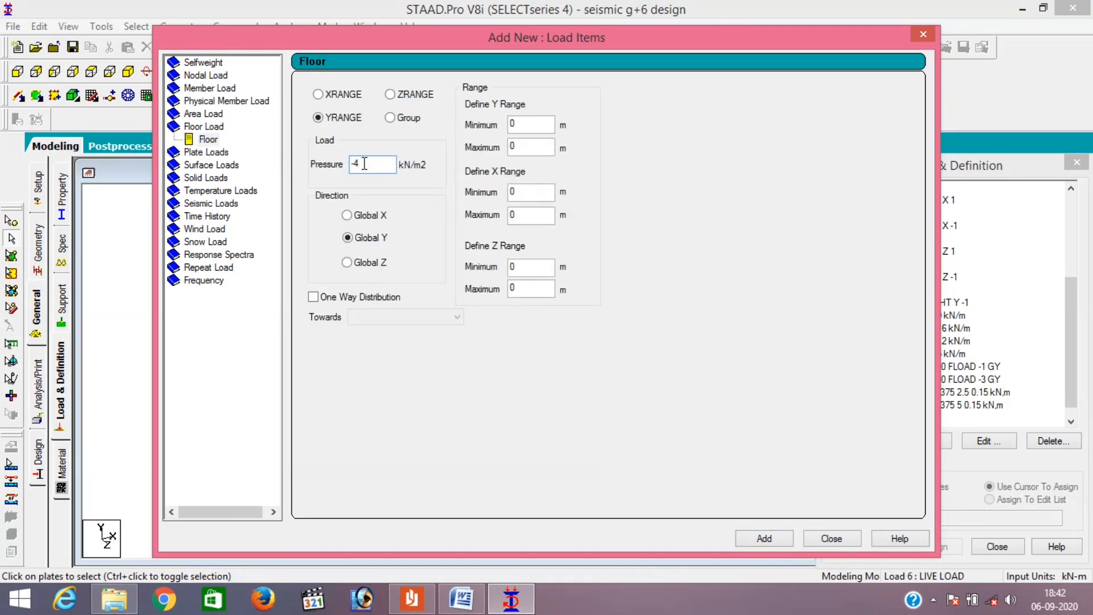
left_click(780, 539)
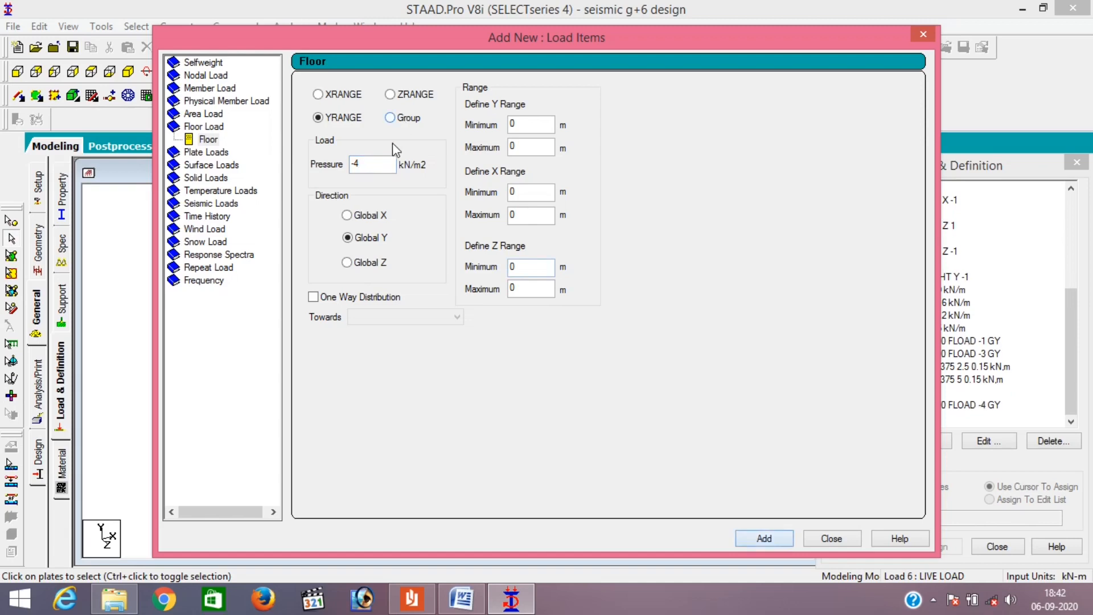
left_click(386, 160)
left_click(763, 537)
left_click(829, 539)
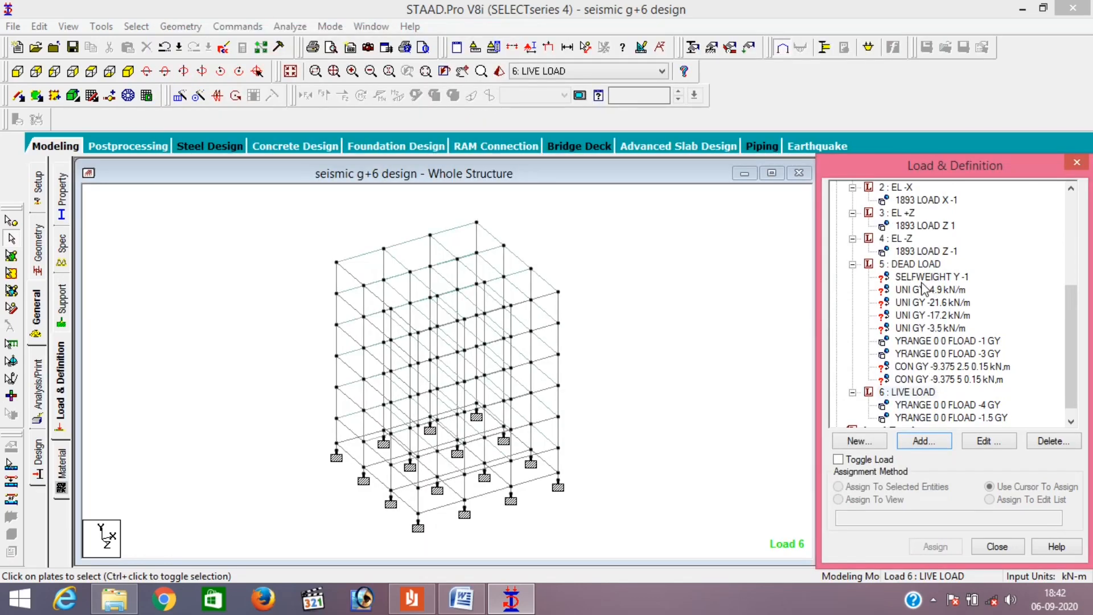
- Assign the SELFWEIGHT Y -1 dead load to every member in the view and clear the selection
left_click(923, 277)
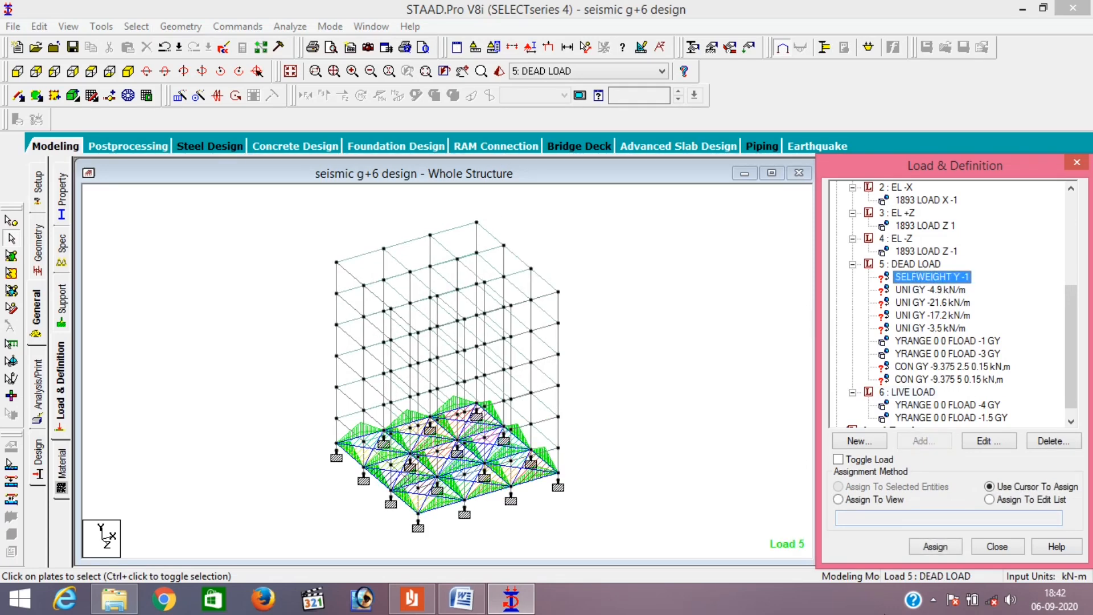
left_click(853, 501)
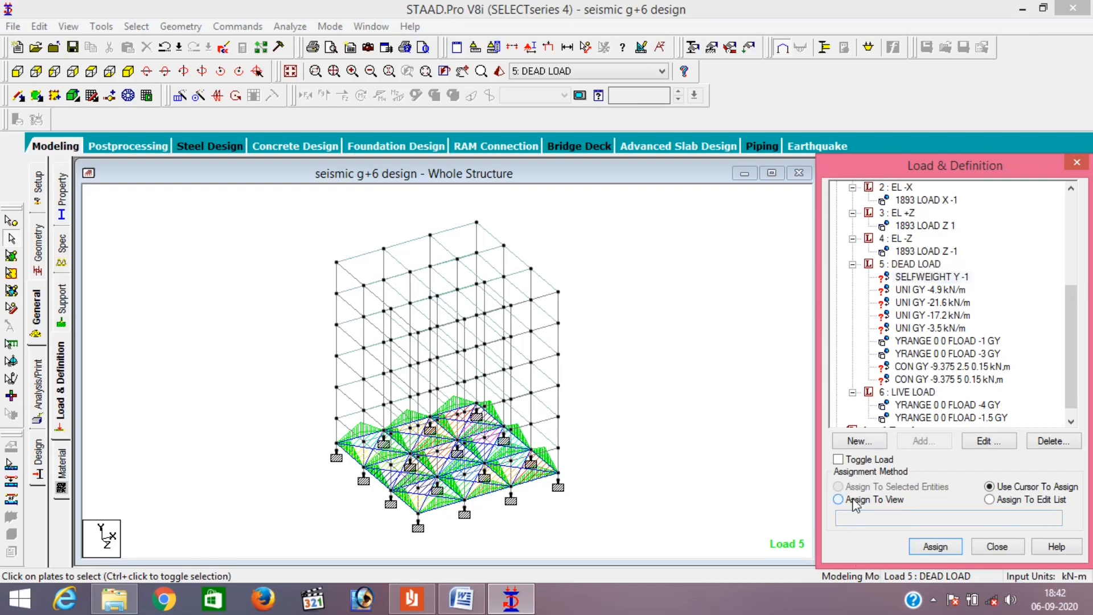
left_click(935, 547)
left_click(899, 402)
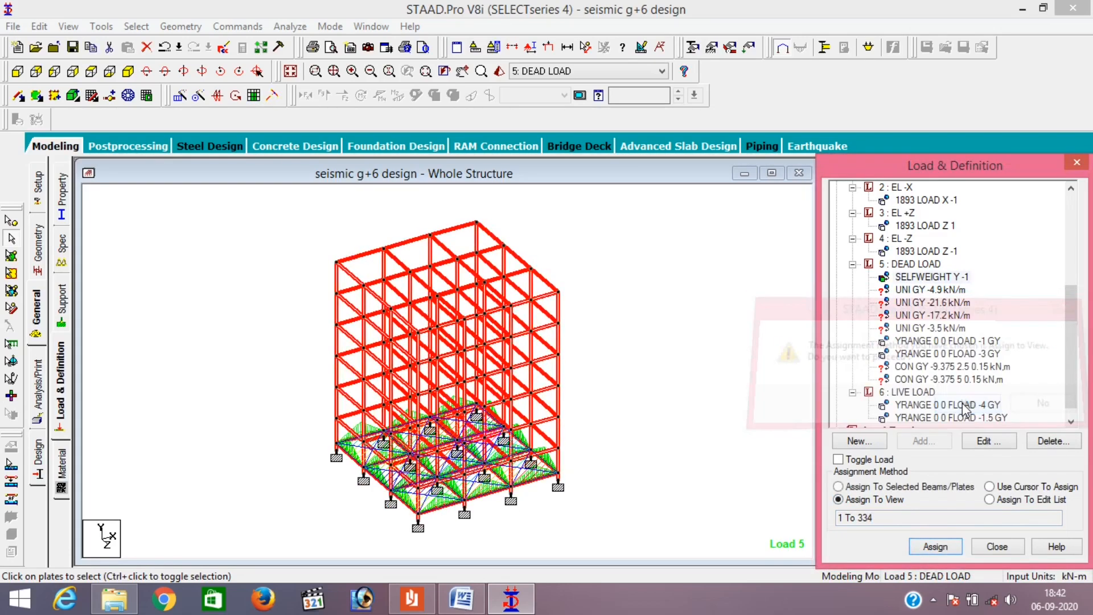
left_click(688, 294)
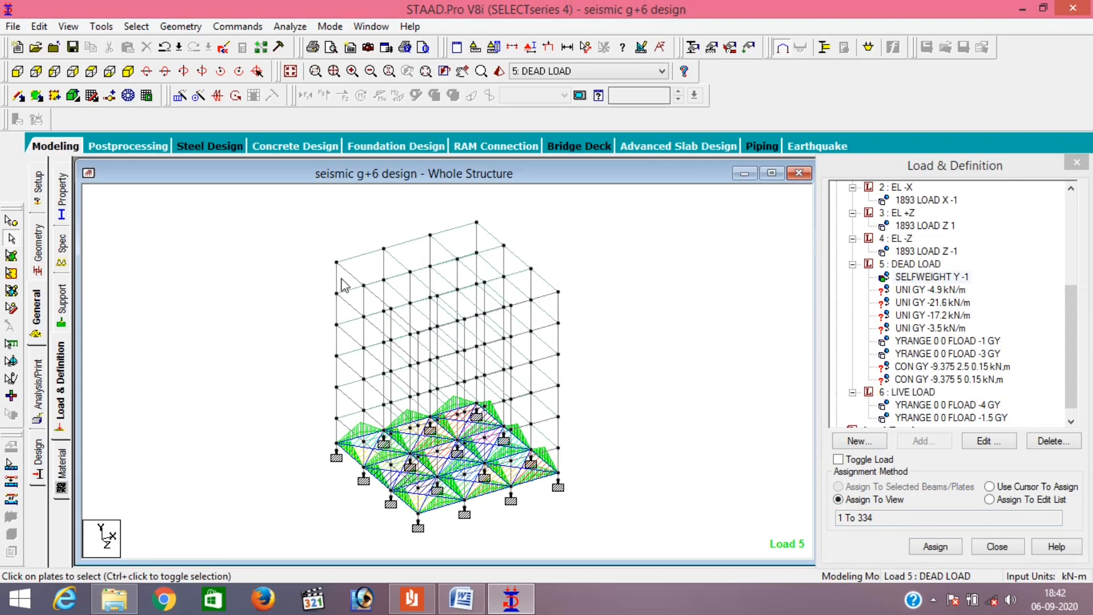
- Select the roof-level beams in front view, display only them, and show them in plan view
left_click(21, 72)
left_click_drag(310, 205, 618, 241)
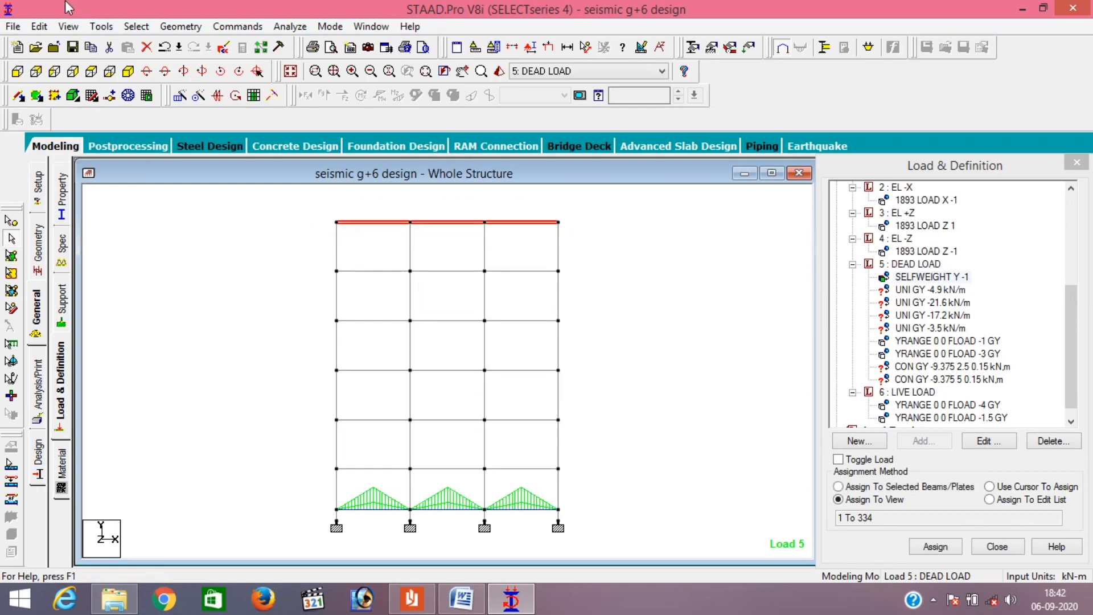
left_click(68, 26)
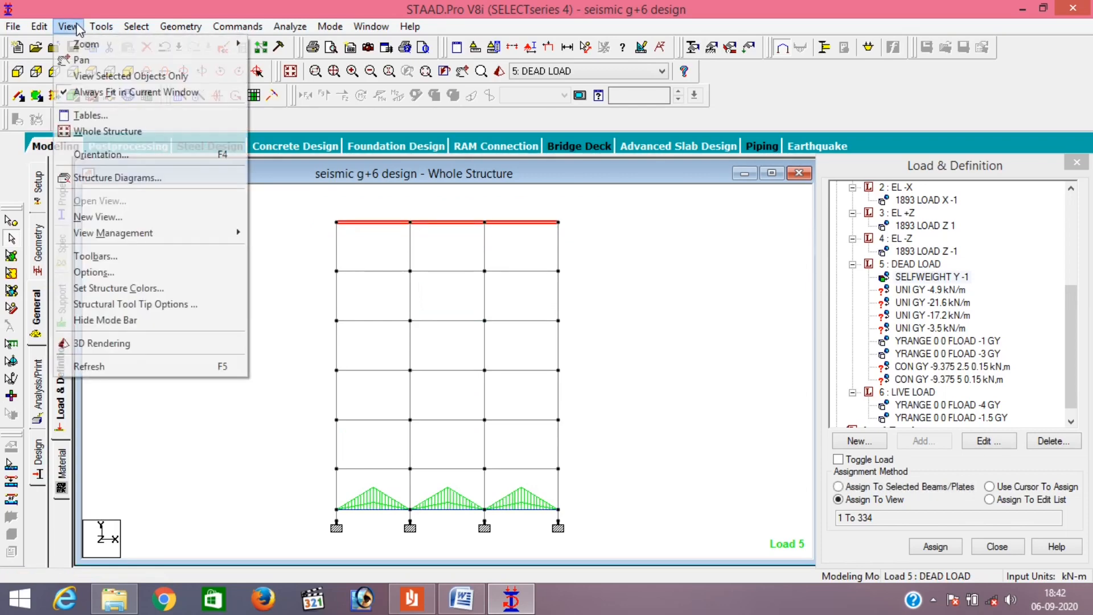
left_click(100, 75)
left_click(91, 71)
left_click(206, 333)
- Select the perimeter beams of the roof, assign the UNI GY -4.9 kN/m load to them, and view the result isometrically
left_click_drag(288, 215, 665, 235)
left_click_drag(561, 242, 670, 502)
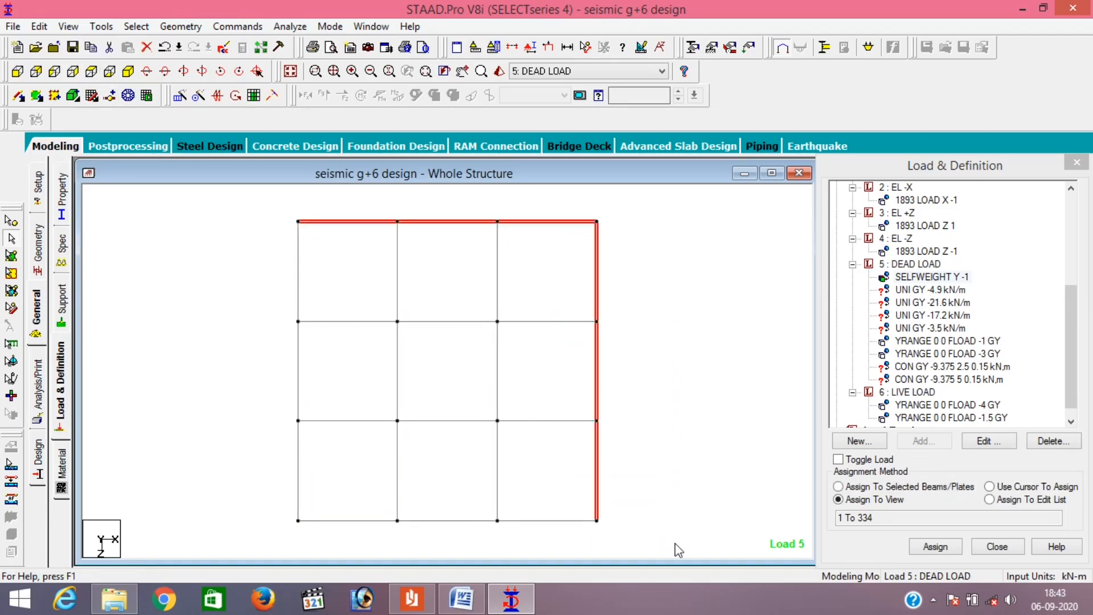
left_click_drag(272, 506, 571, 537)
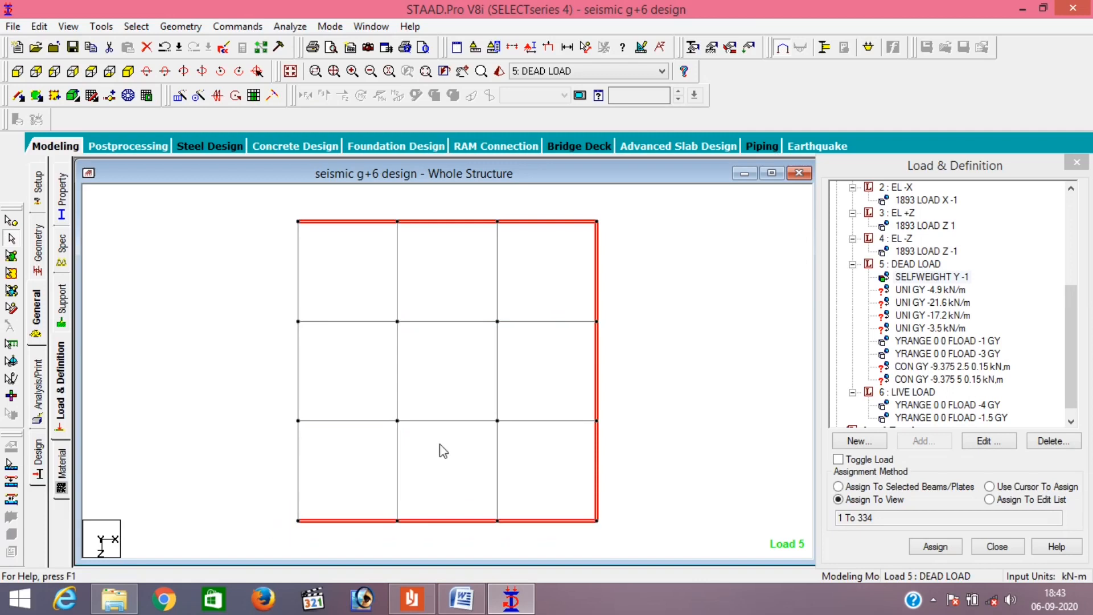
left_click_drag(272, 261, 336, 512)
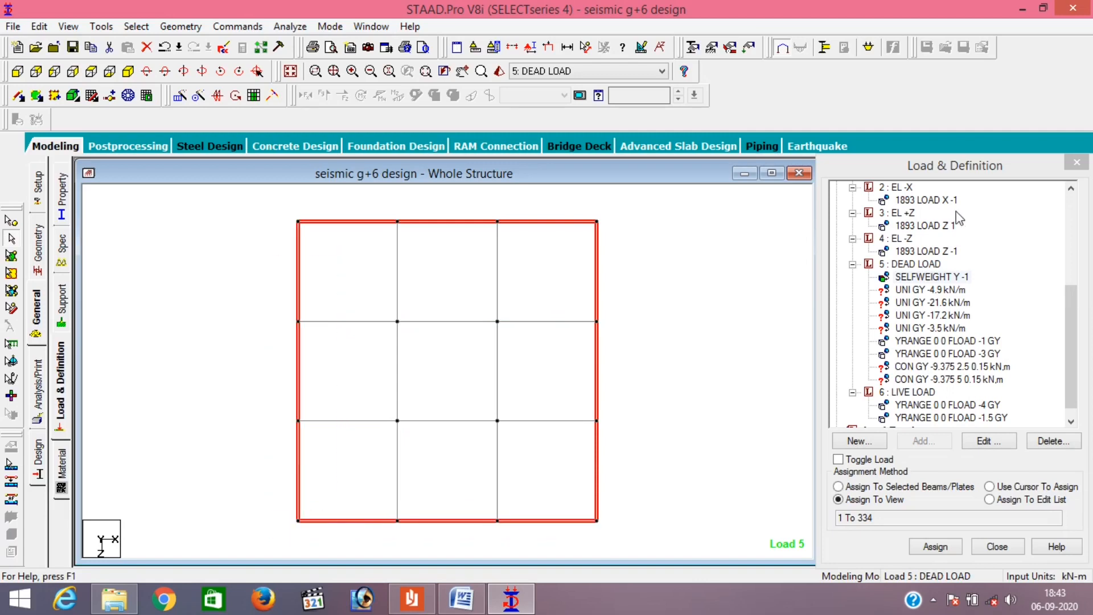
left_click(912, 292)
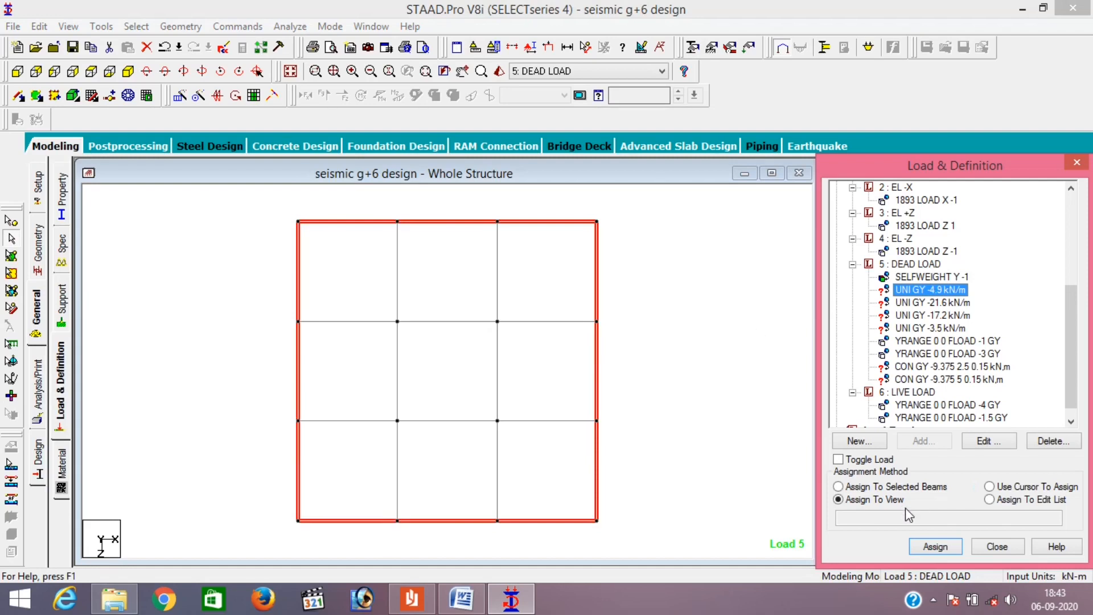
left_click(875, 488)
left_click(928, 547)
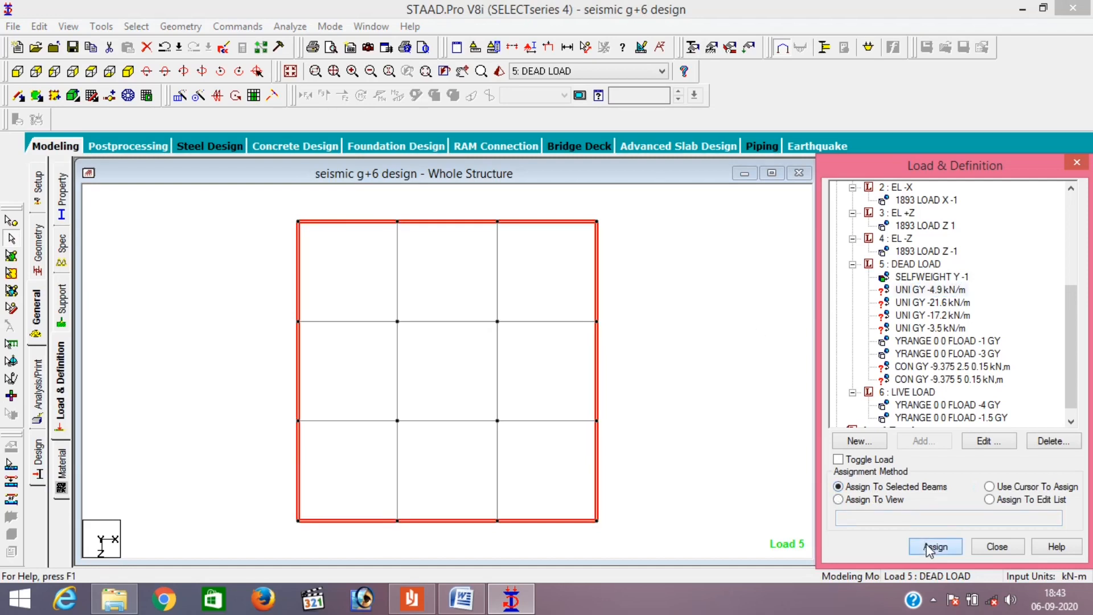
left_click(950, 405)
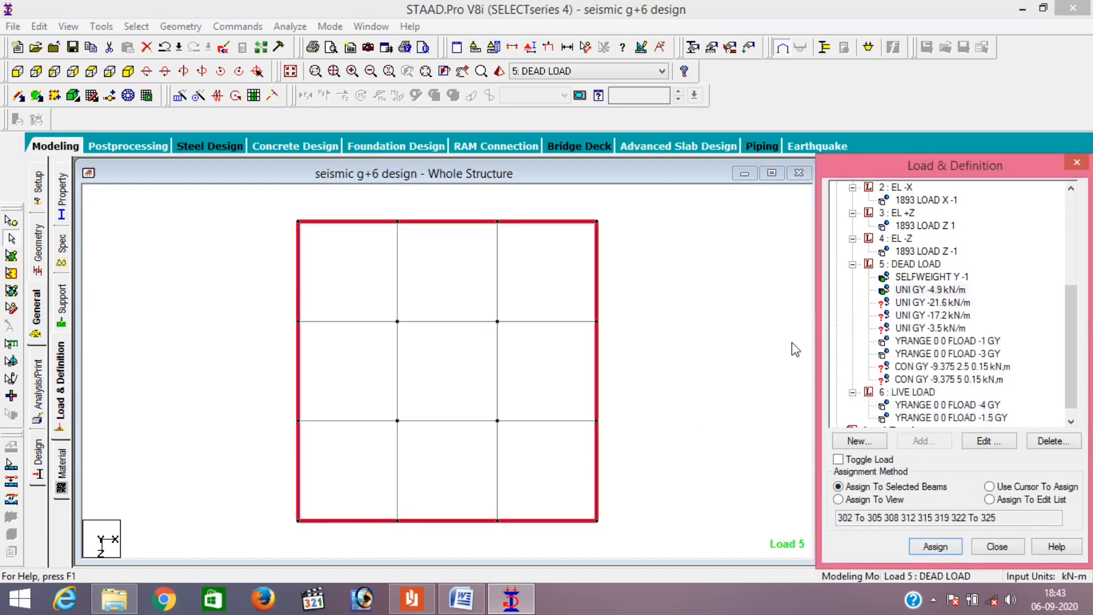
left_click(128, 71)
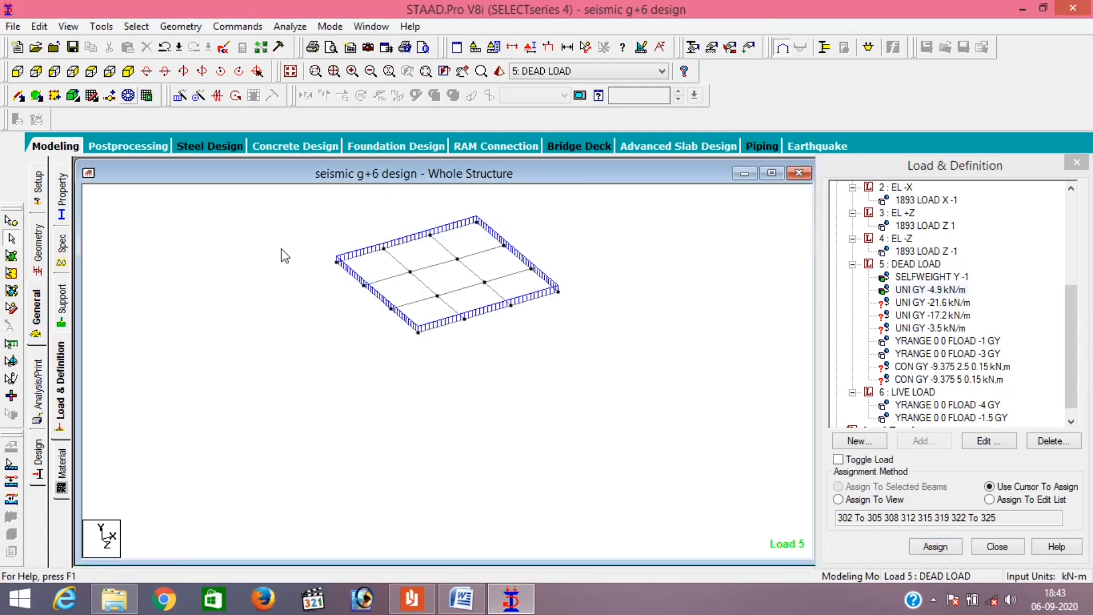
- Restore the display of the whole structure and show it in front view
left_click(68, 26)
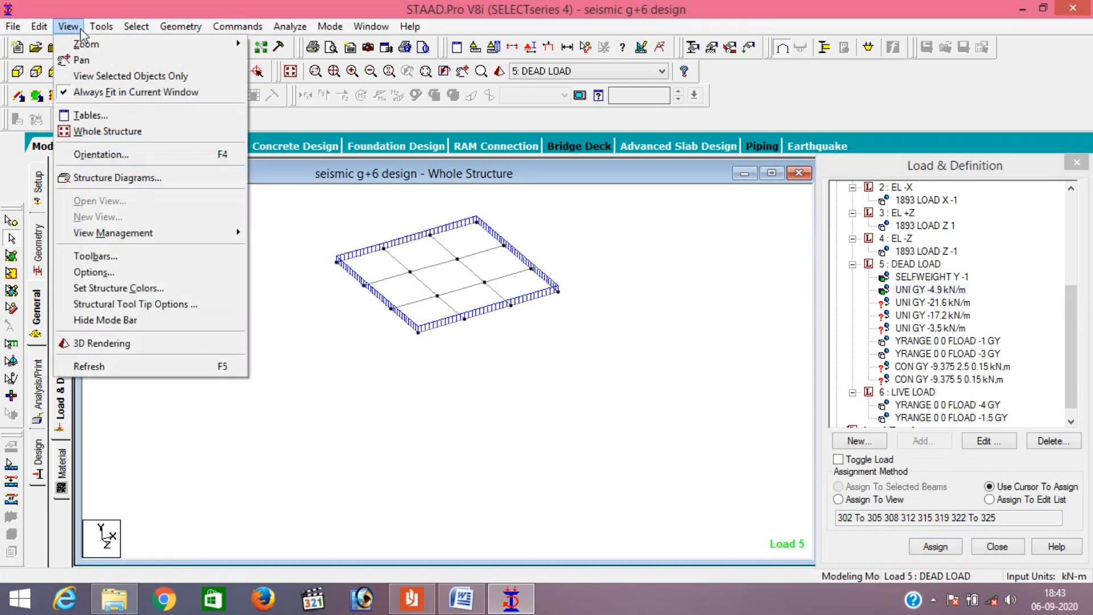
left_click(112, 133)
left_click(17, 71)
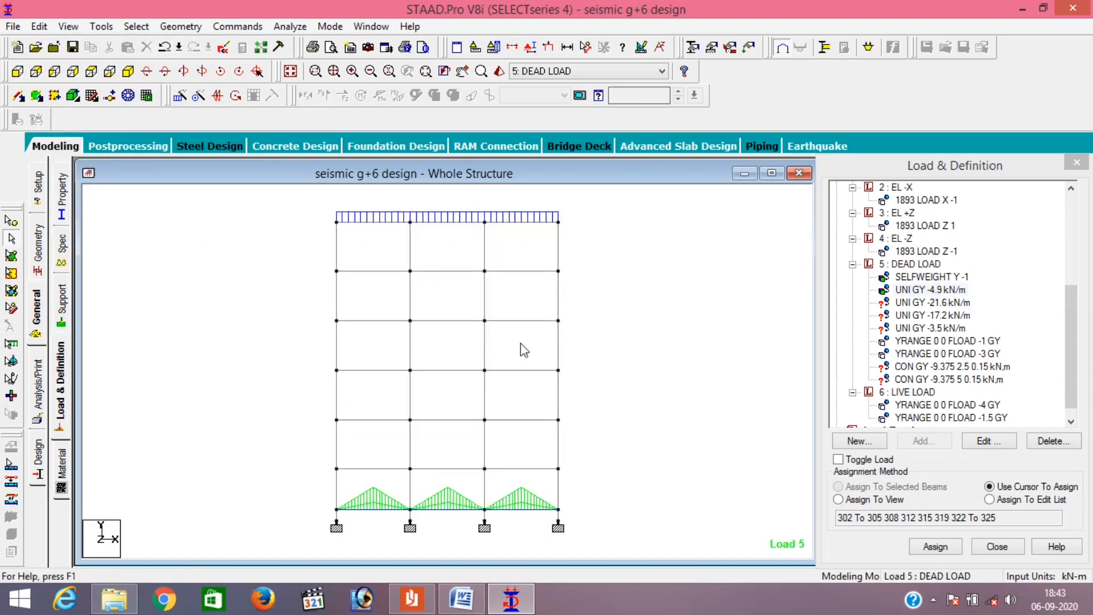
left_click(917, 307)
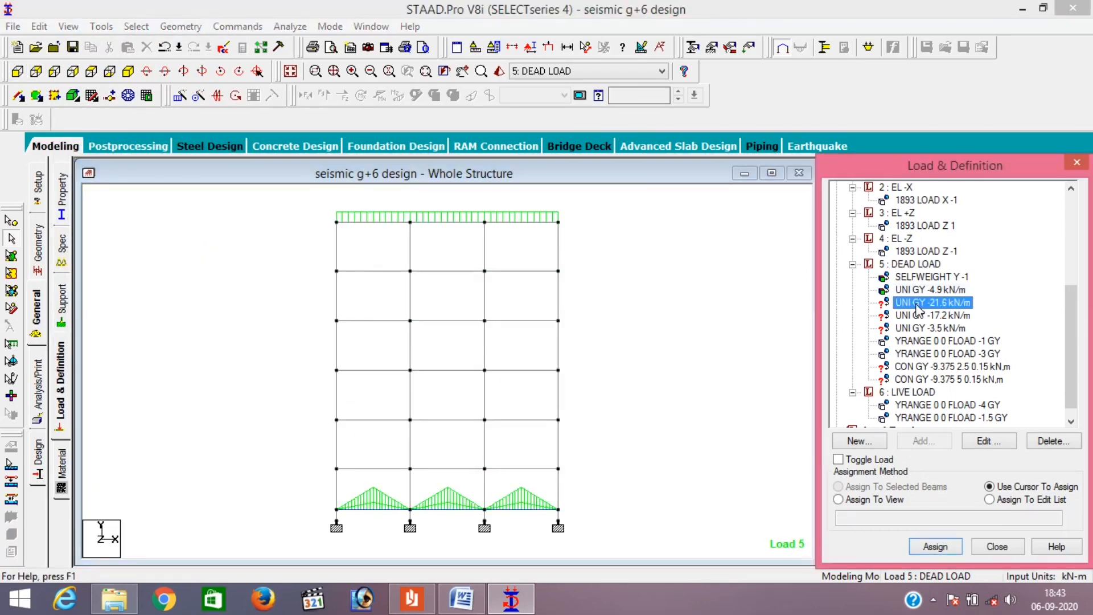
left_click(301, 264)
left_click_drag(301, 265, 587, 288)
left_click_drag(312, 295, 566, 330)
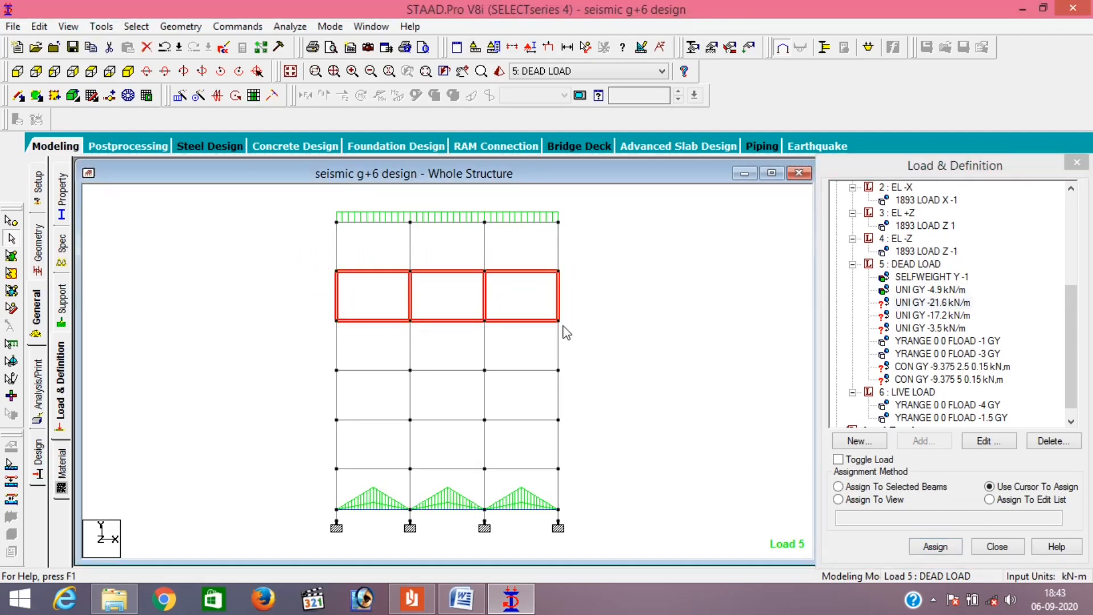
left_click(185, 286)
- Select the beams of the five floor levels between the base and the roof, and display only them in plan view
left_click_drag(332, 265, 640, 274)
left_click_drag(323, 312, 598, 337)
left_click_drag(329, 369, 569, 380)
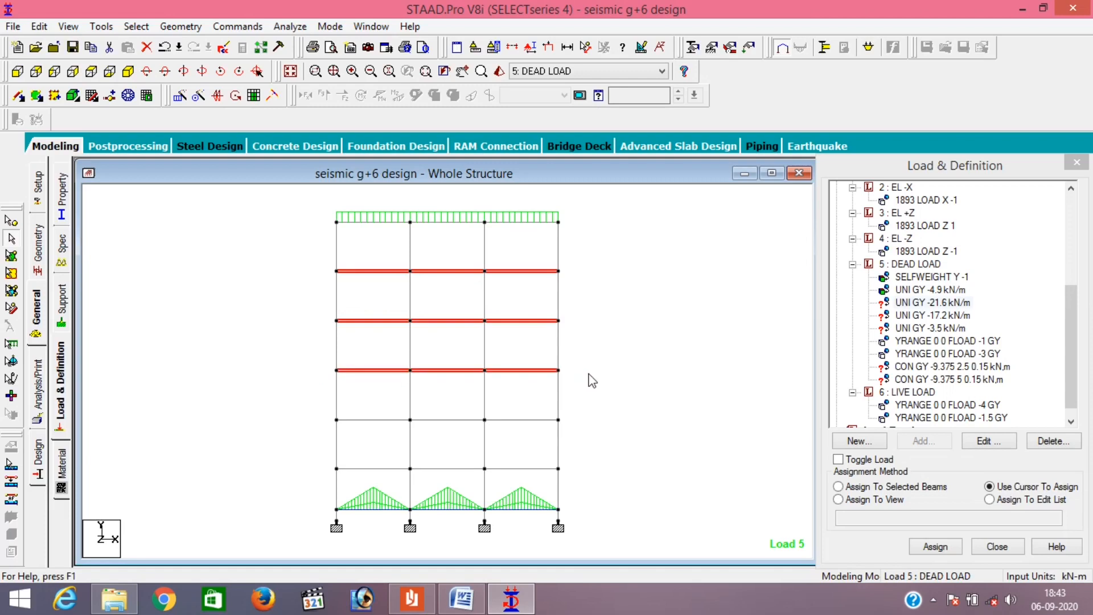
left_click_drag(326, 413, 620, 420)
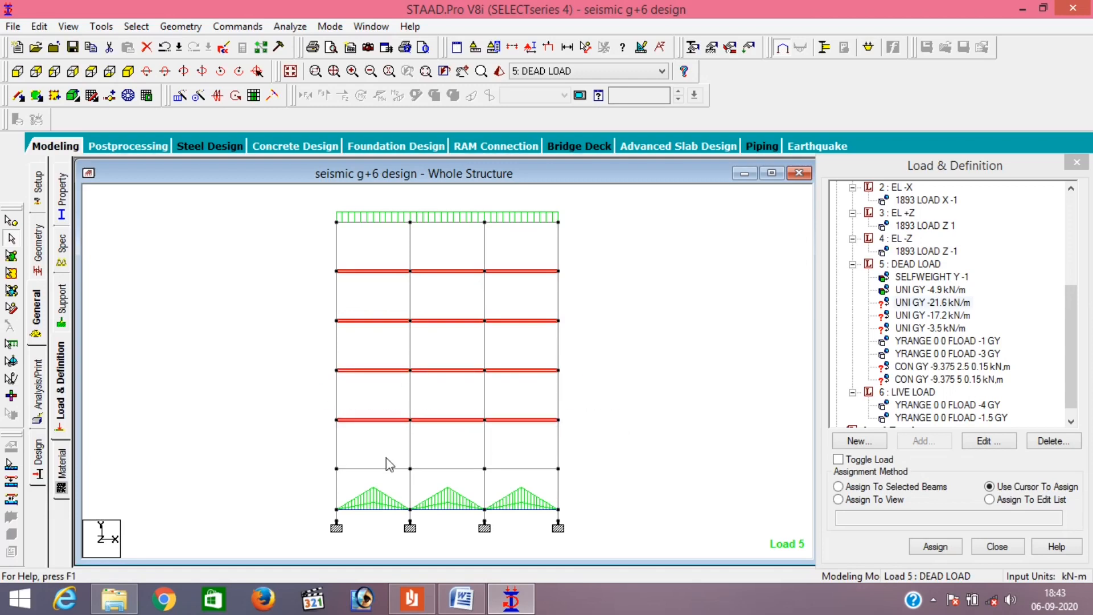
left_click_drag(312, 466, 575, 482)
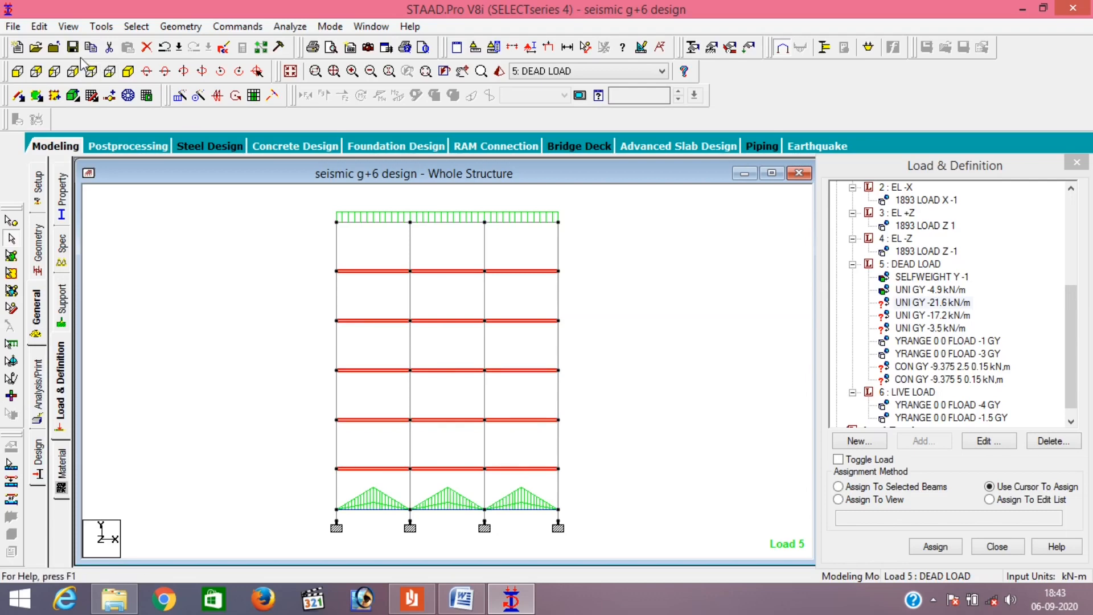
left_click(64, 28)
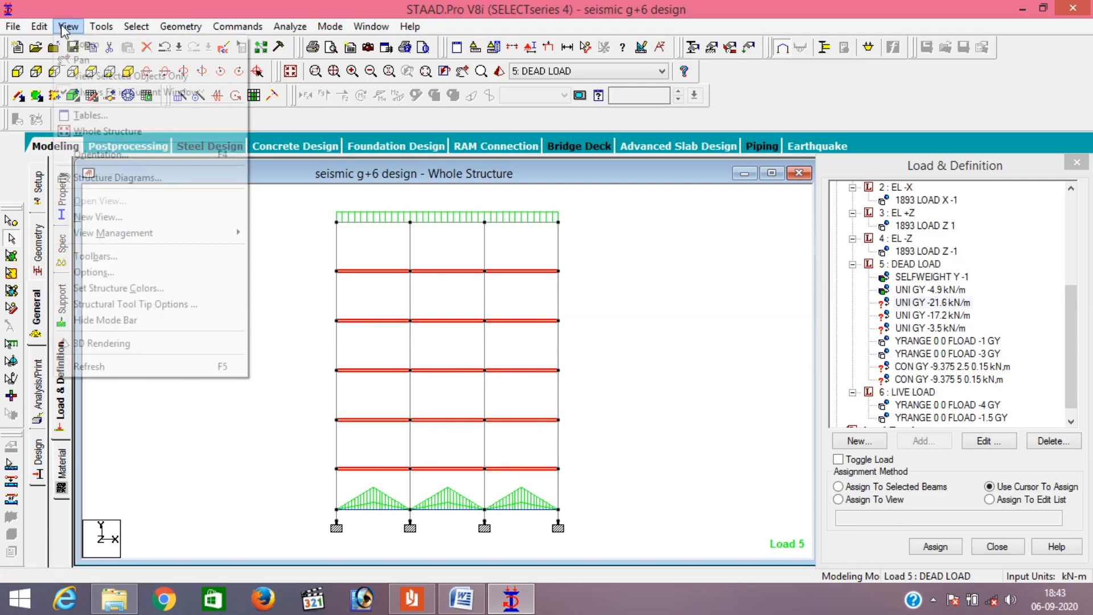
left_click(94, 80)
left_click(91, 71)
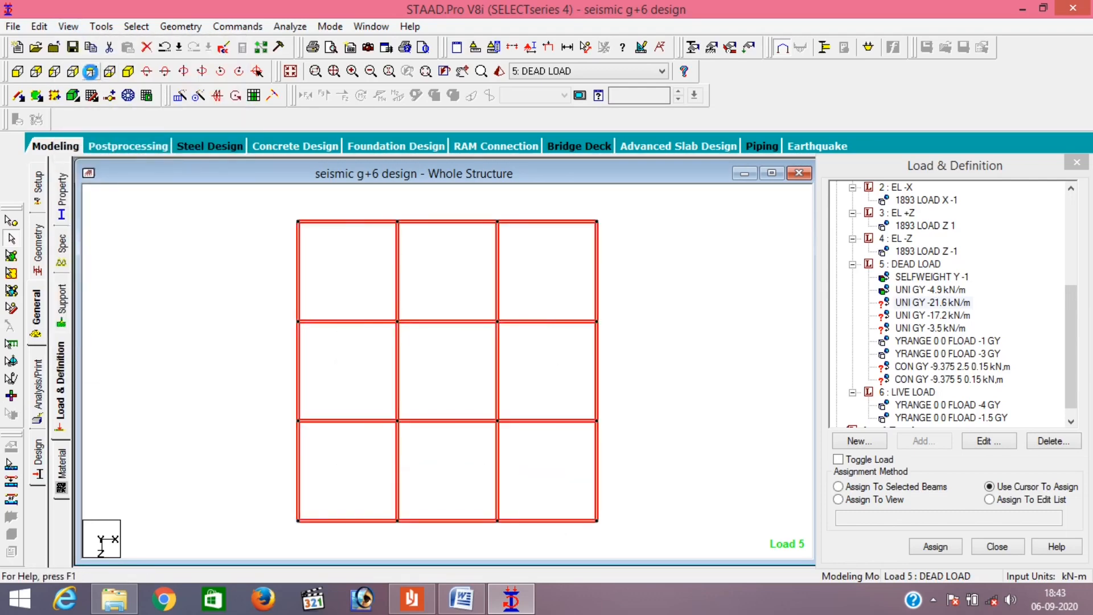
- Select only the perimeter beams of the five floors and assign the UNI GY -21.6 kN/m load to them in isometric view
left_click_drag(329, 254, 564, 490)
left_click(321, 362)
left_click_drag(269, 218, 682, 547)
left_click_drag(276, 502, 576, 544)
left_click_drag(266, 249, 325, 509, "ctrl")
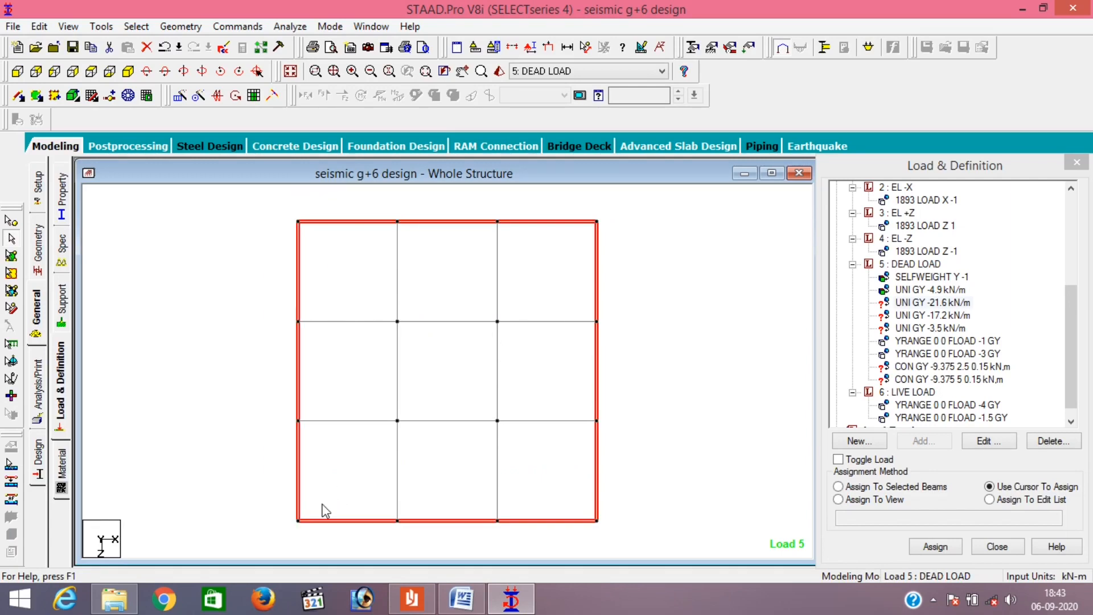
left_click(128, 71)
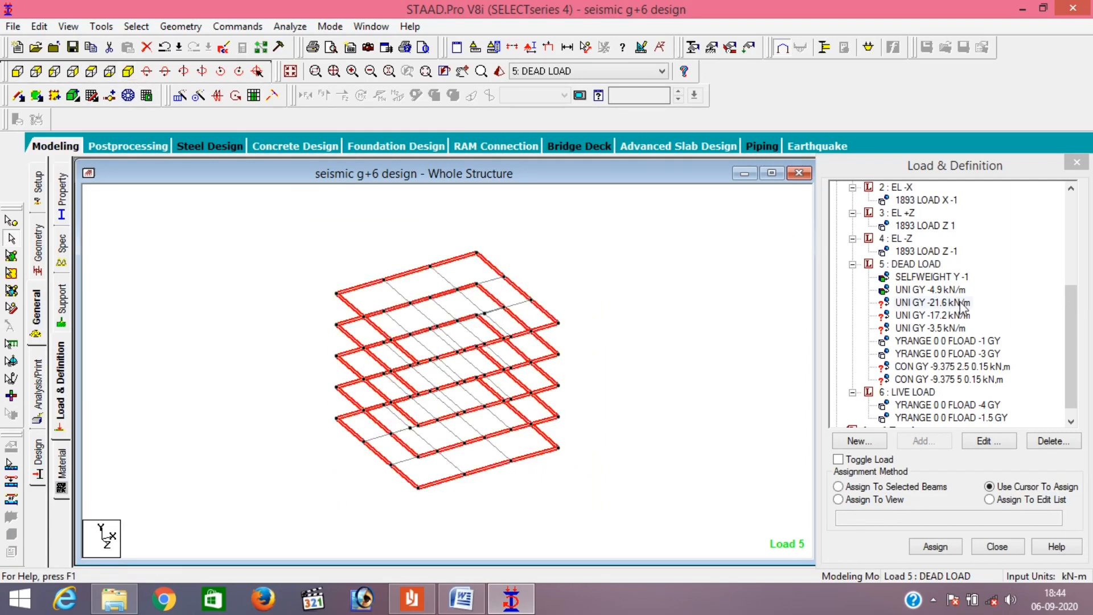
left_click(927, 303)
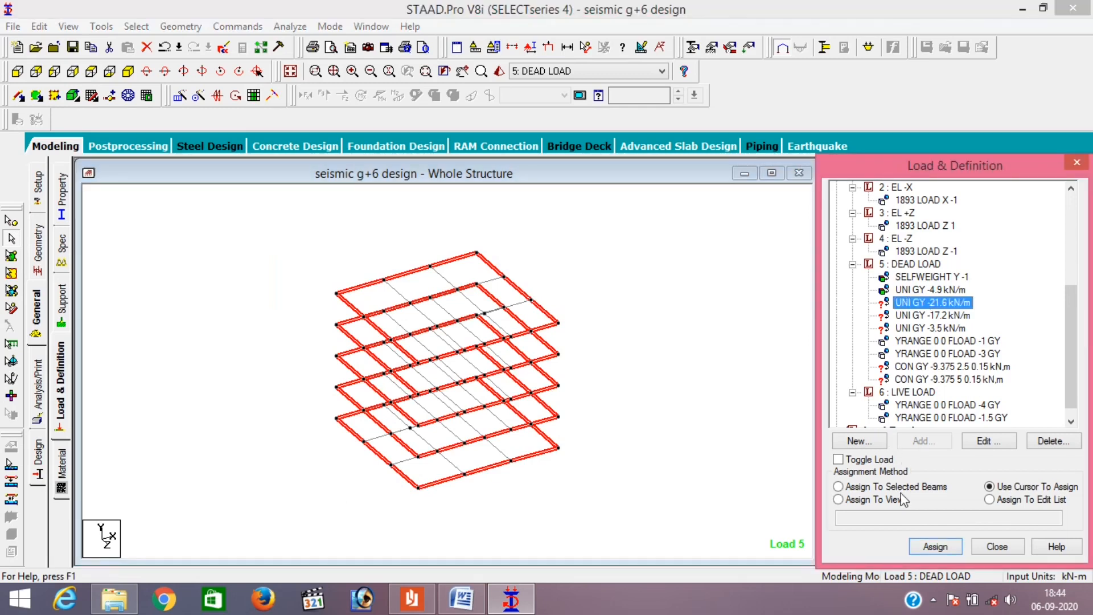
left_click(857, 488)
left_click(935, 546)
left_click(971, 405)
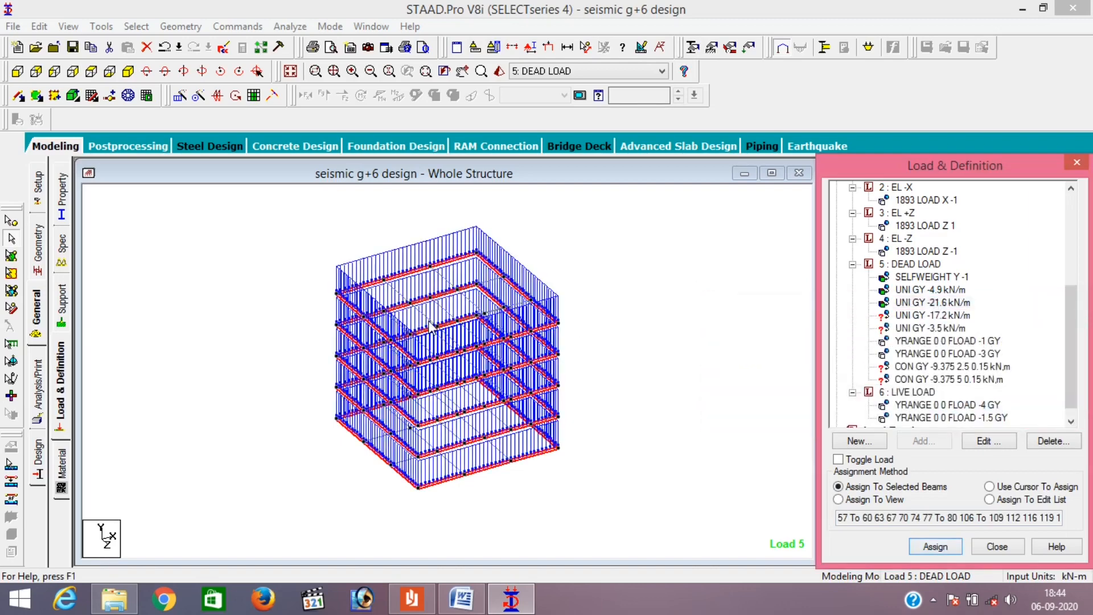
- Clear the beam selection, restore the display of the whole structure and show it in front view
left_click(245, 221)
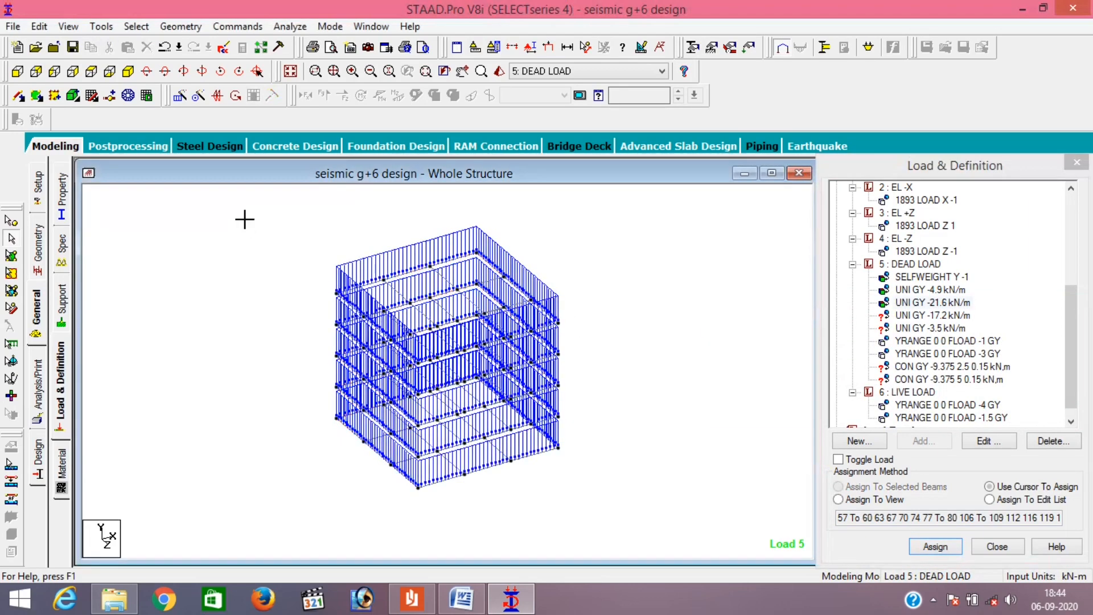
left_click(67, 32)
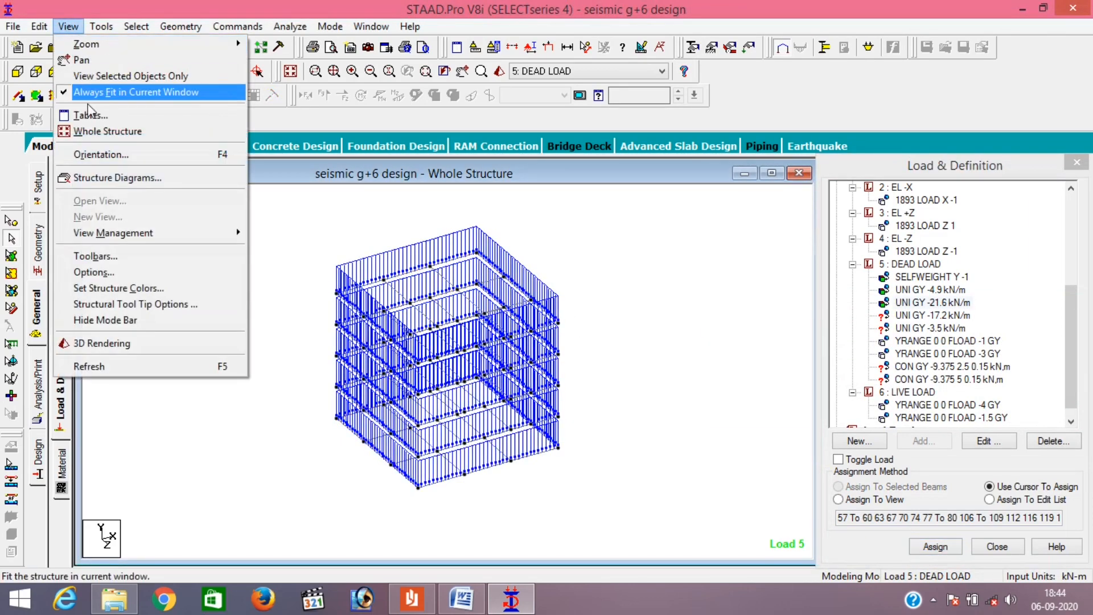
left_click(92, 130)
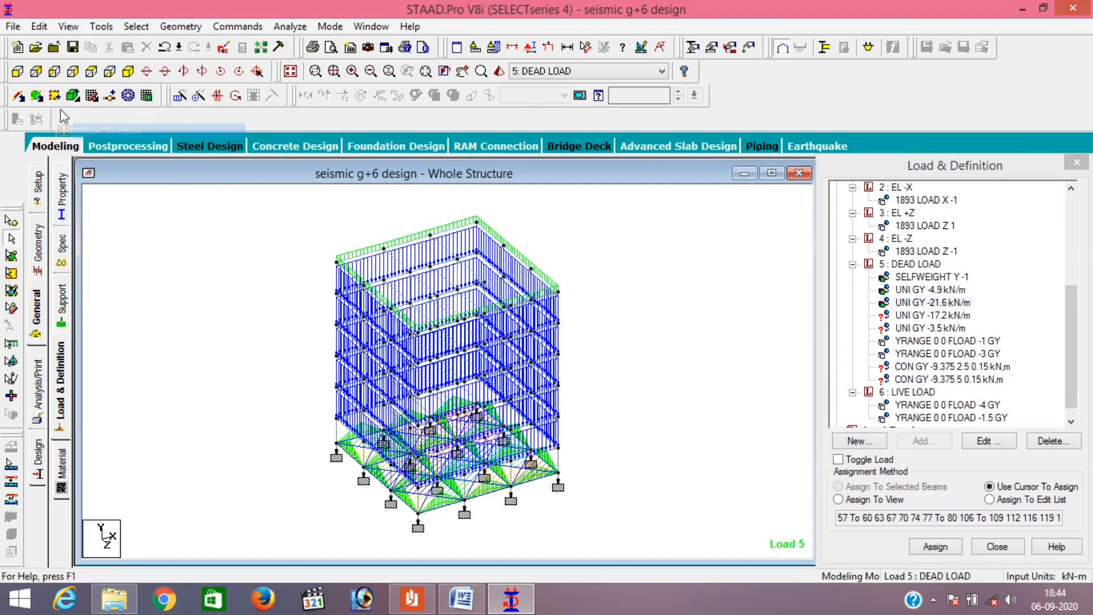
left_click(17, 71)
- Select the beams of the lowest level just above the supports, and display only them in plan view
left_click_drag(311, 491, 577, 512)
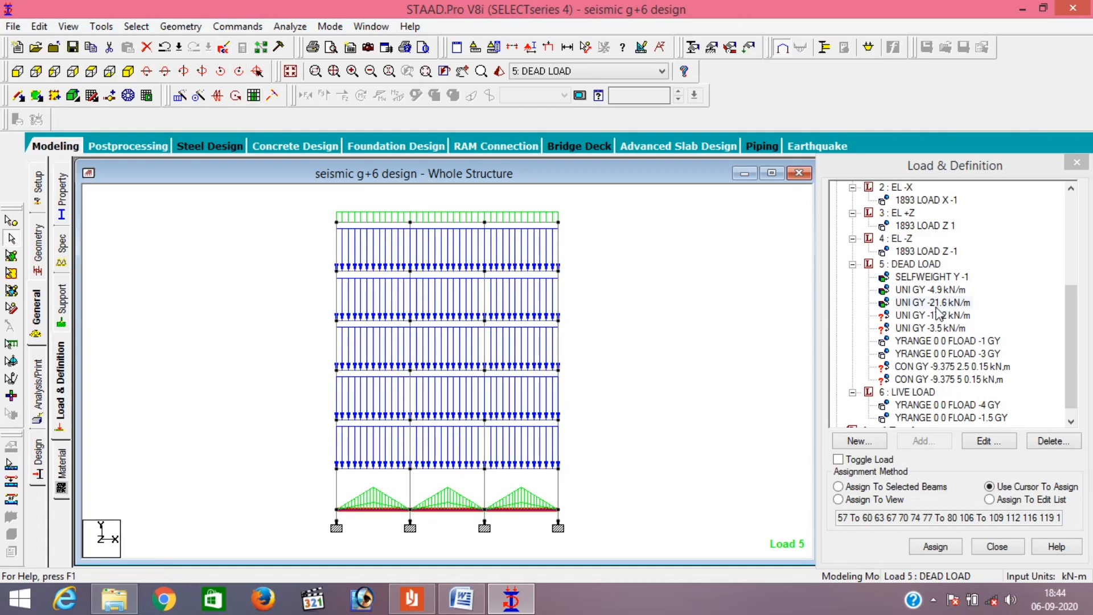
left_click(69, 26)
left_click(97, 76)
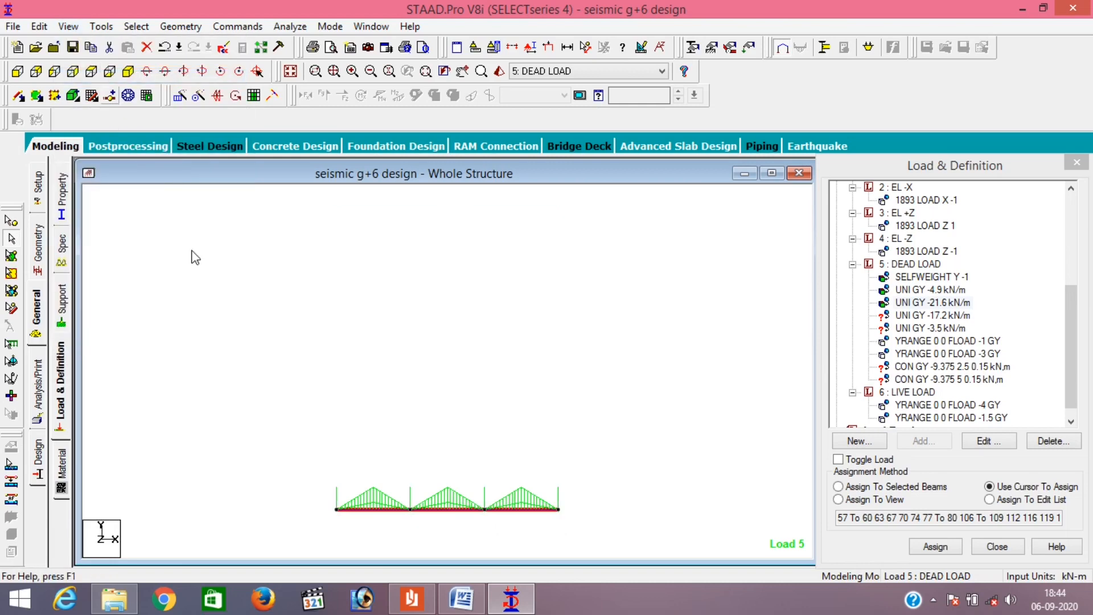
left_click_drag(222, 288, 135, 145)
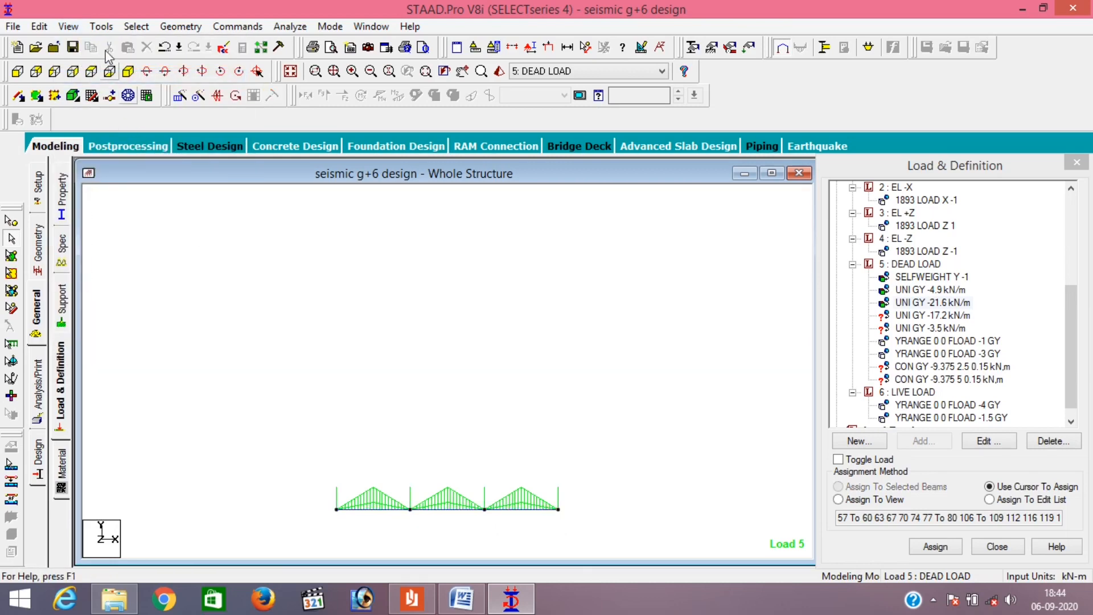
left_click(92, 75)
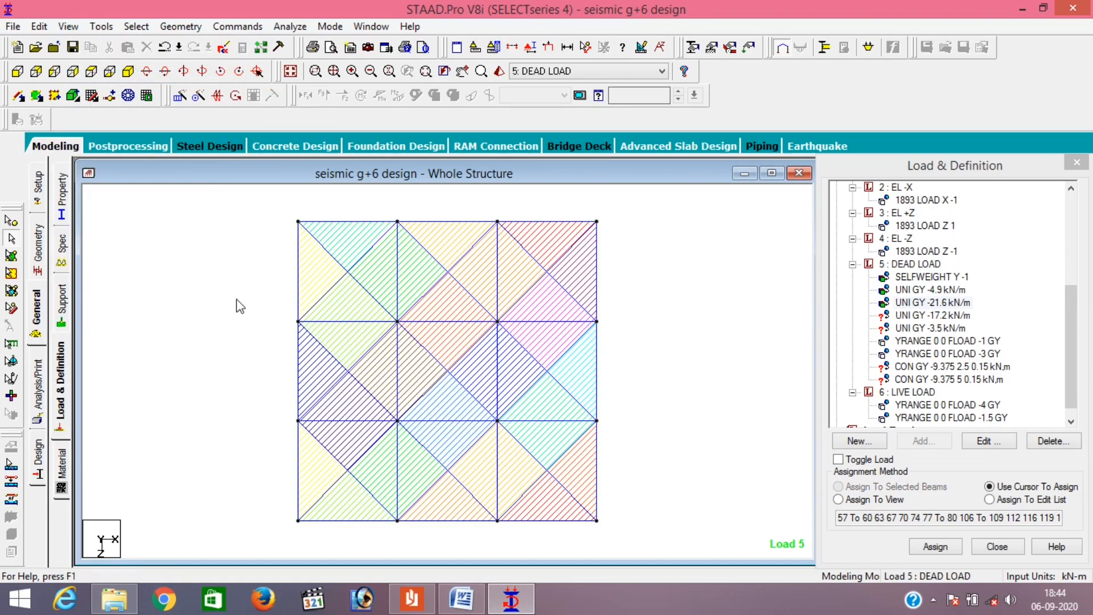
- Select all perimeter beams of the lowest level and assign the UNI GY -17.2 kN/m load to them
left_click_drag(620, 254, 636, 249)
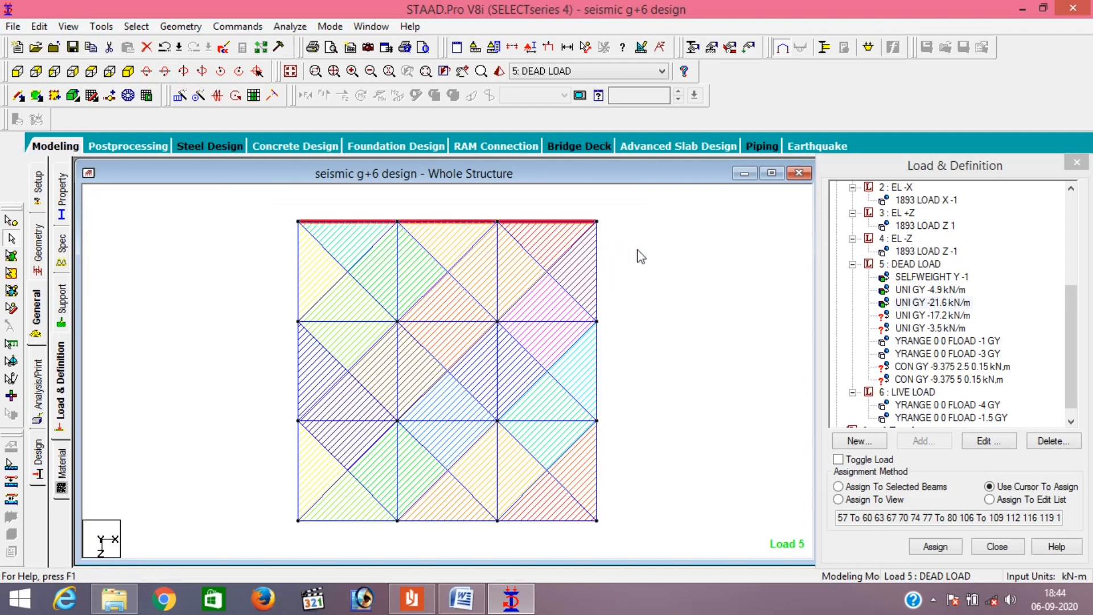
left_click(915, 320)
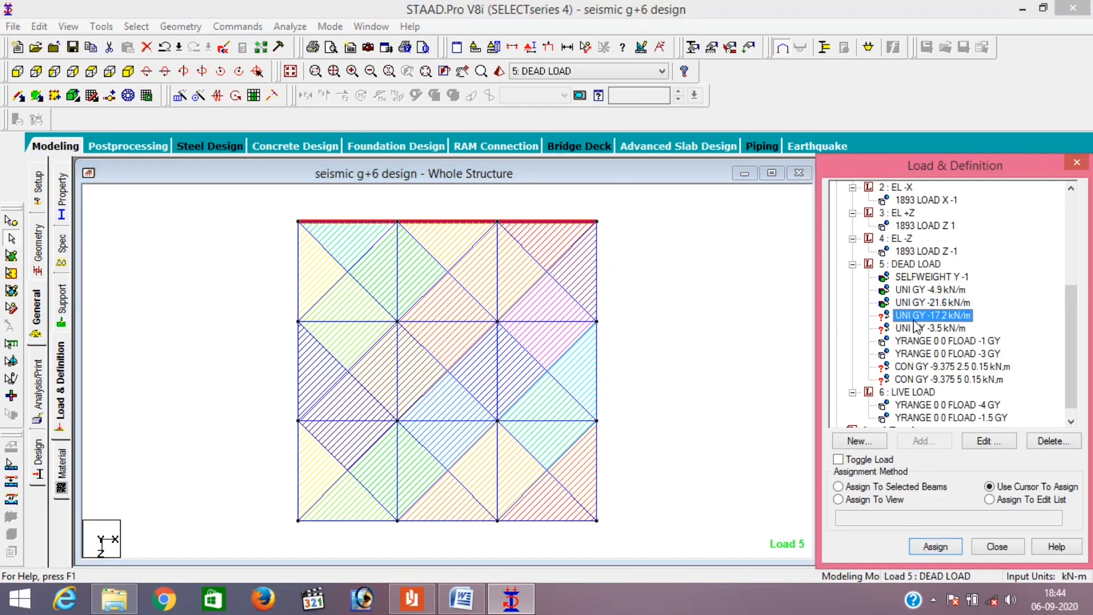
left_click_drag(580, 243, 667, 555)
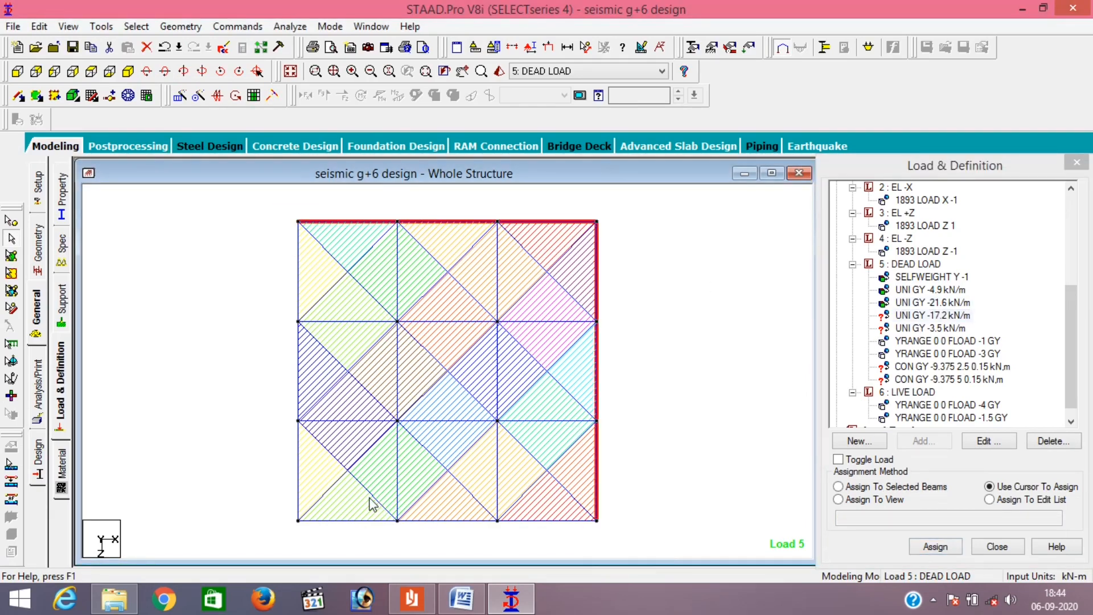
left_click_drag(285, 503, 585, 544)
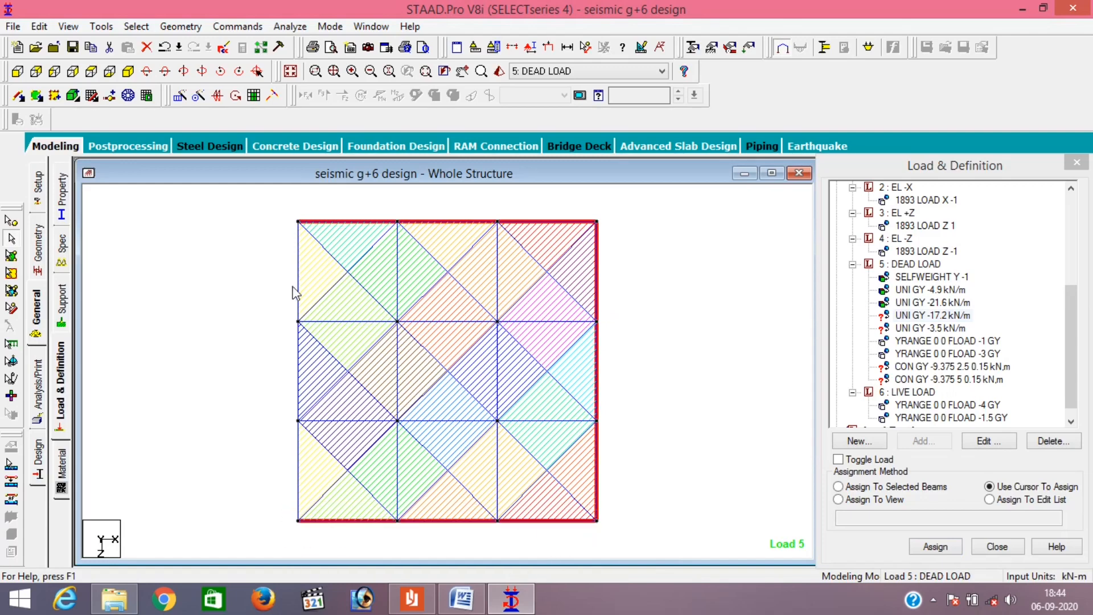
left_click_drag(265, 264, 328, 506)
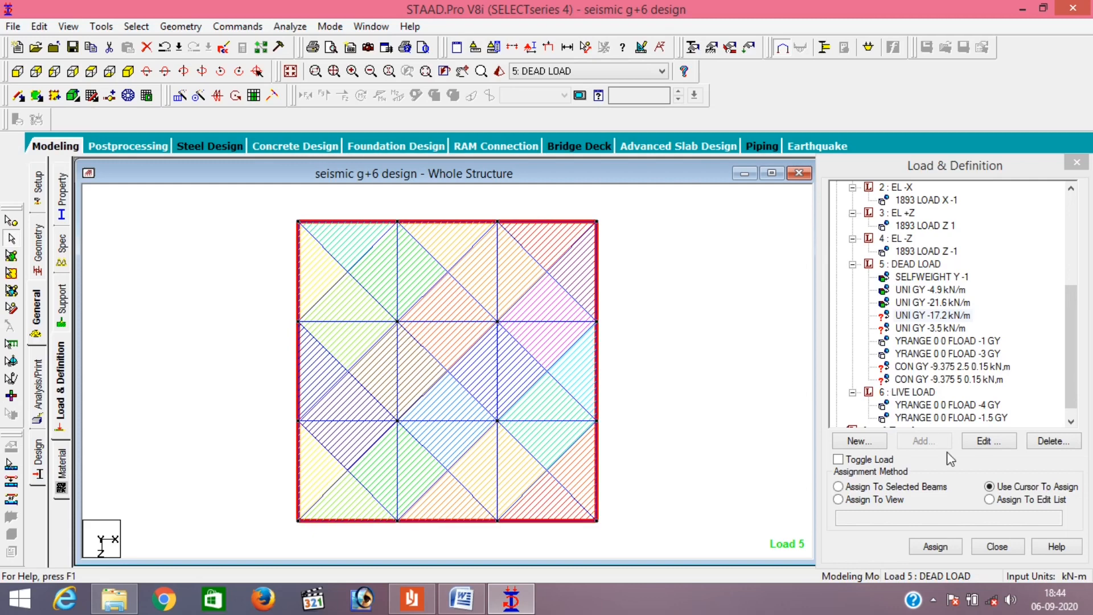
left_click(926, 316)
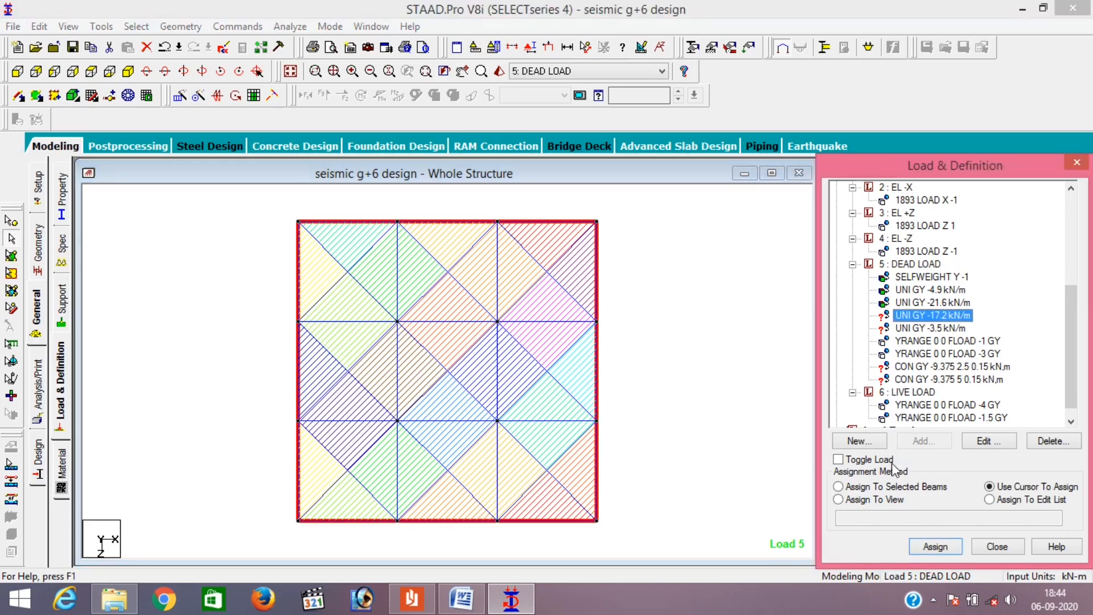
left_click(886, 487)
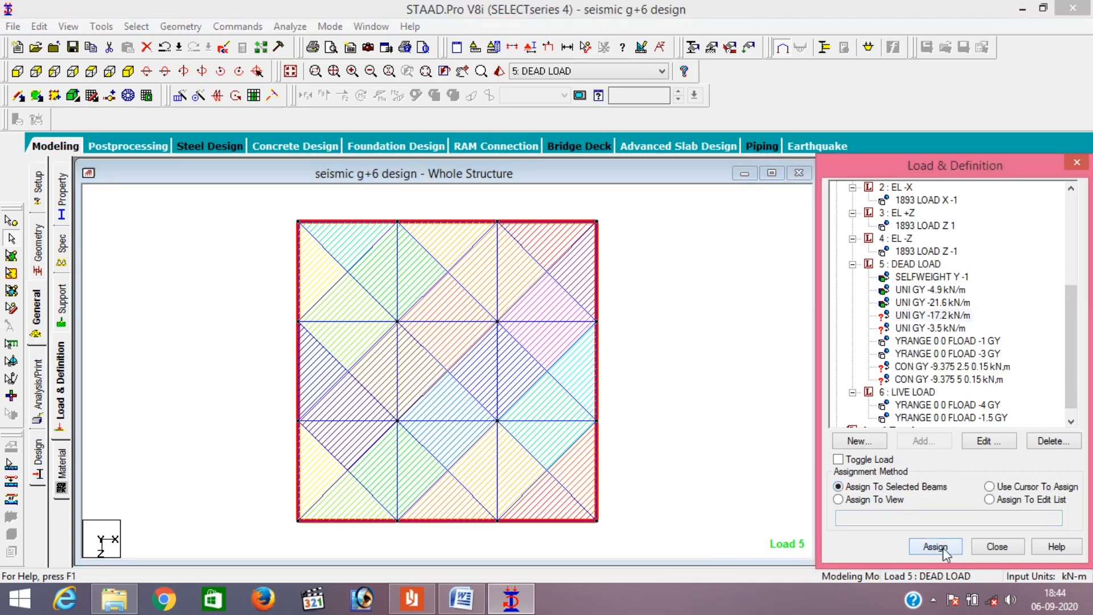
left_click(934, 545)
left_click(960, 406)
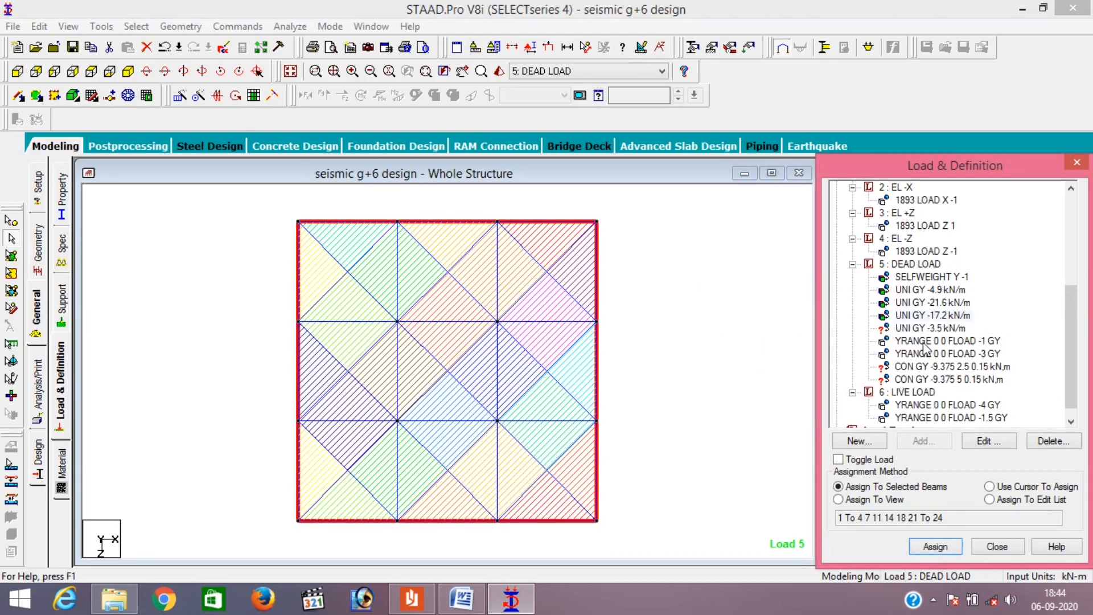
- Select the interior beams of the lowest level, assign the UNI GY -3.5 kN/m load to them, and decline the auto save
left_click(911, 329)
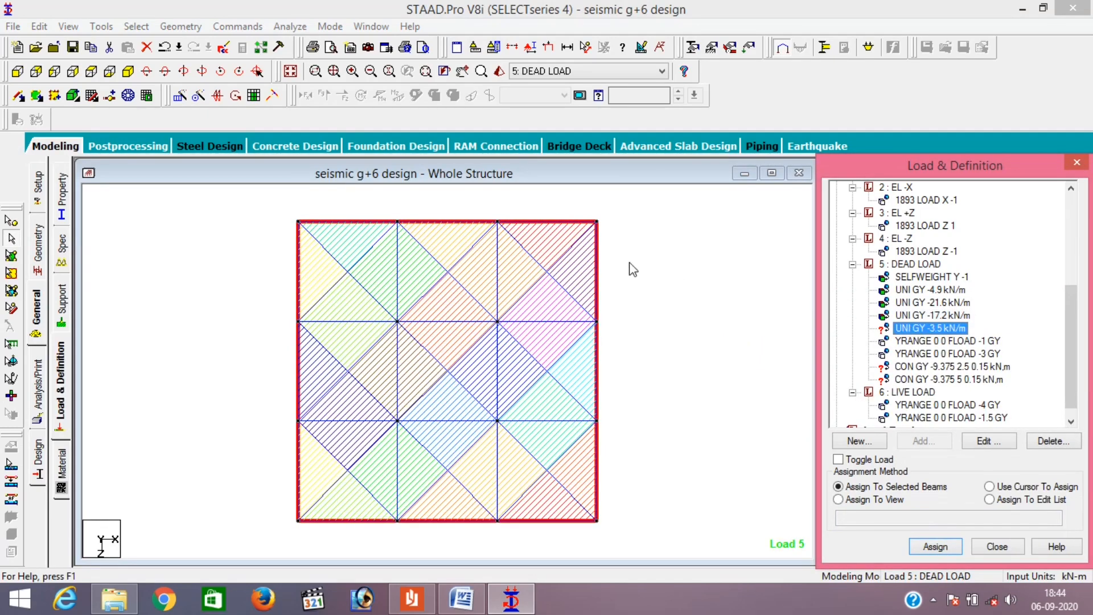
left_click(341, 267)
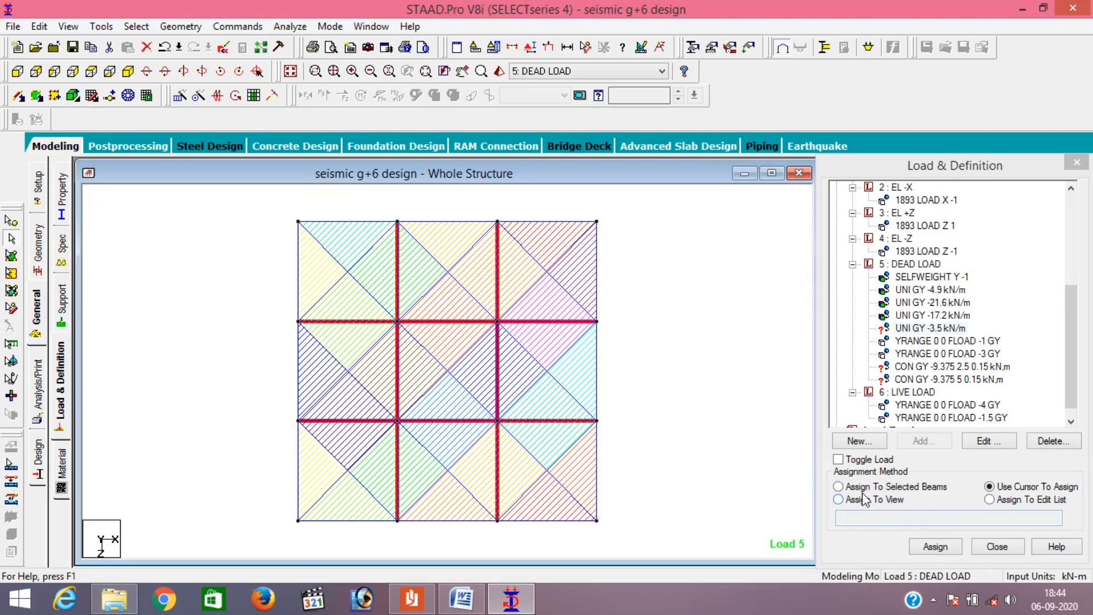
left_click(861, 488)
left_click(936, 547)
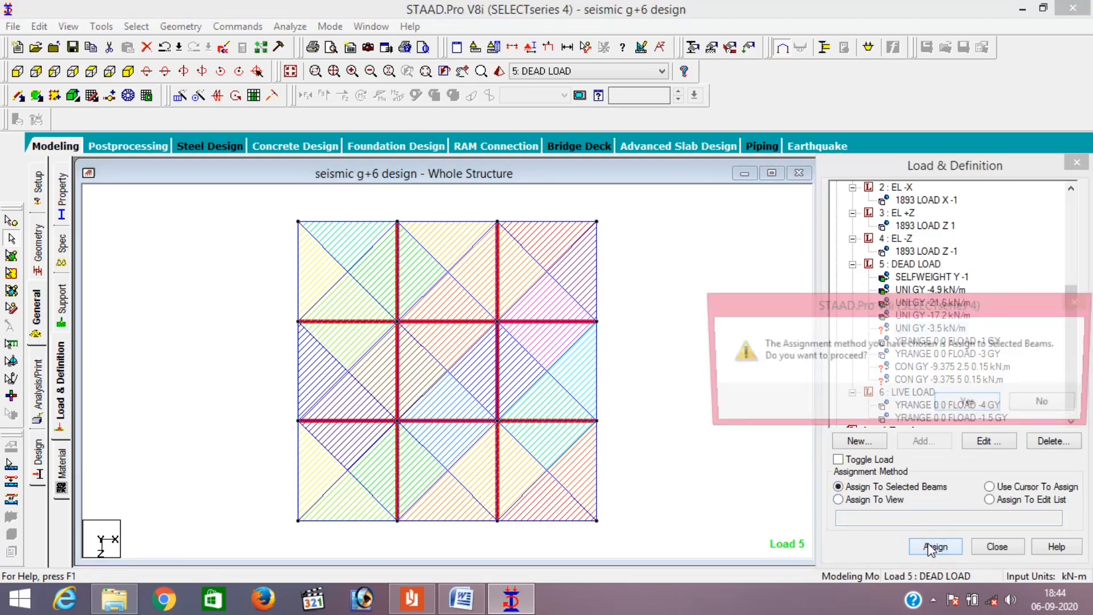
left_click(970, 405)
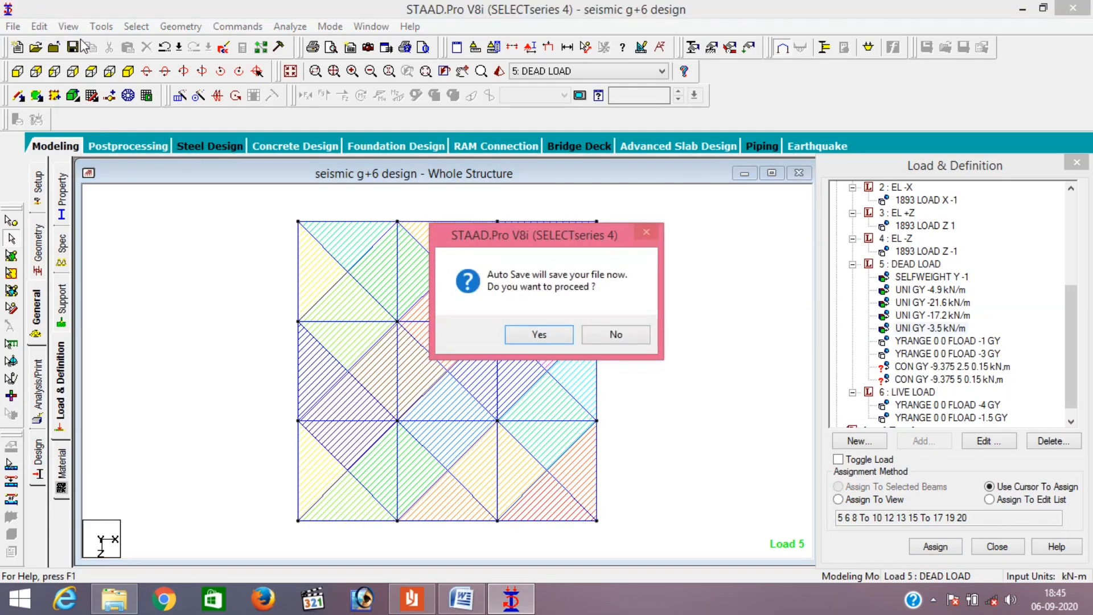
left_click(616, 335)
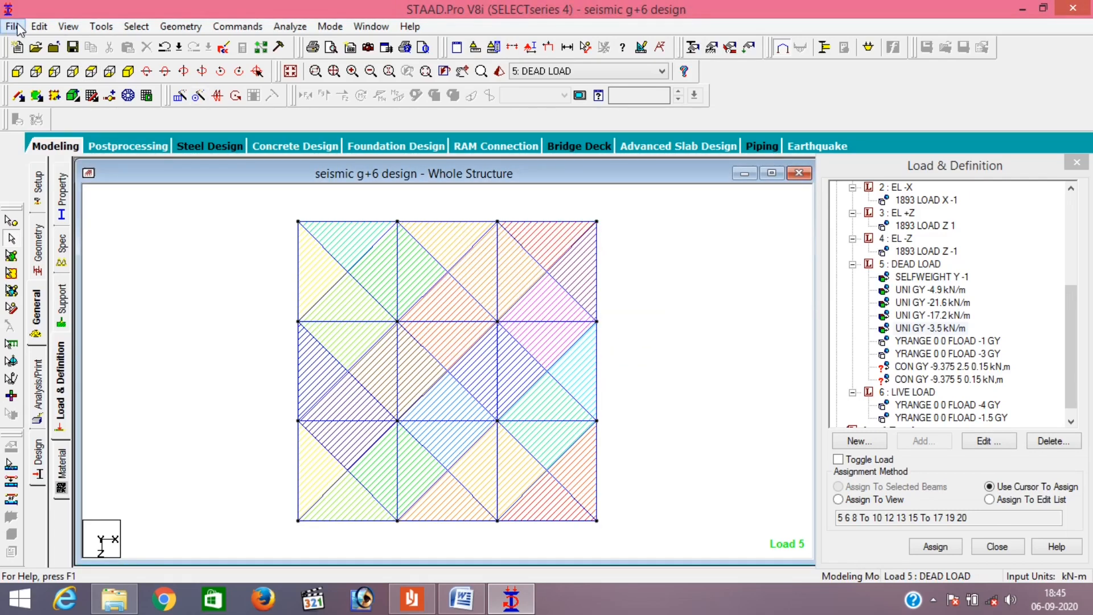
- Bring the whole structure back into view and look at it from the front
left_click(68, 27)
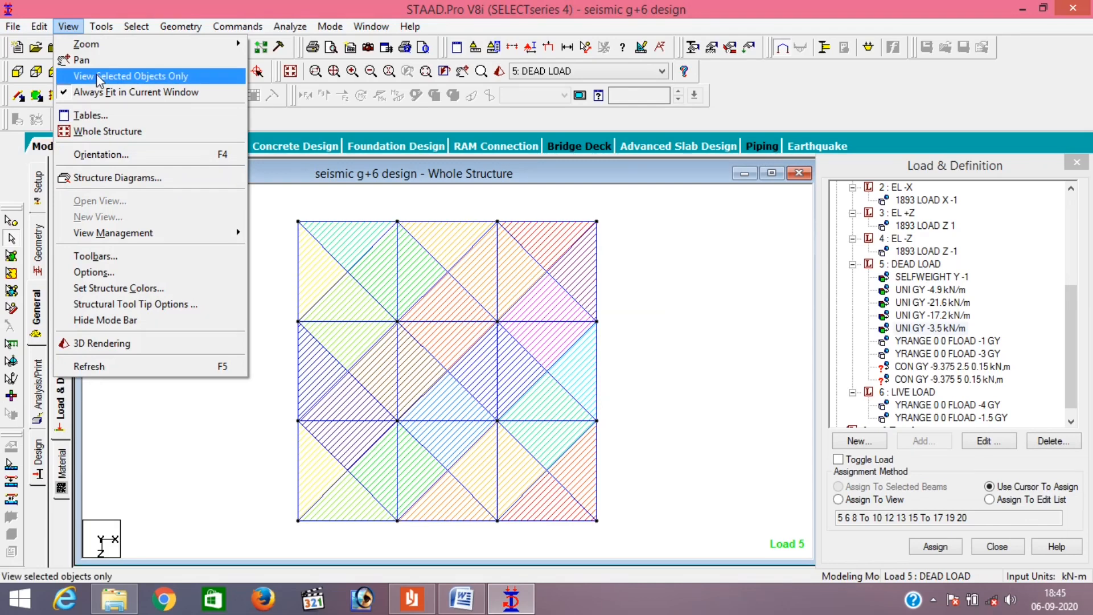
left_click(98, 132)
left_click(17, 71)
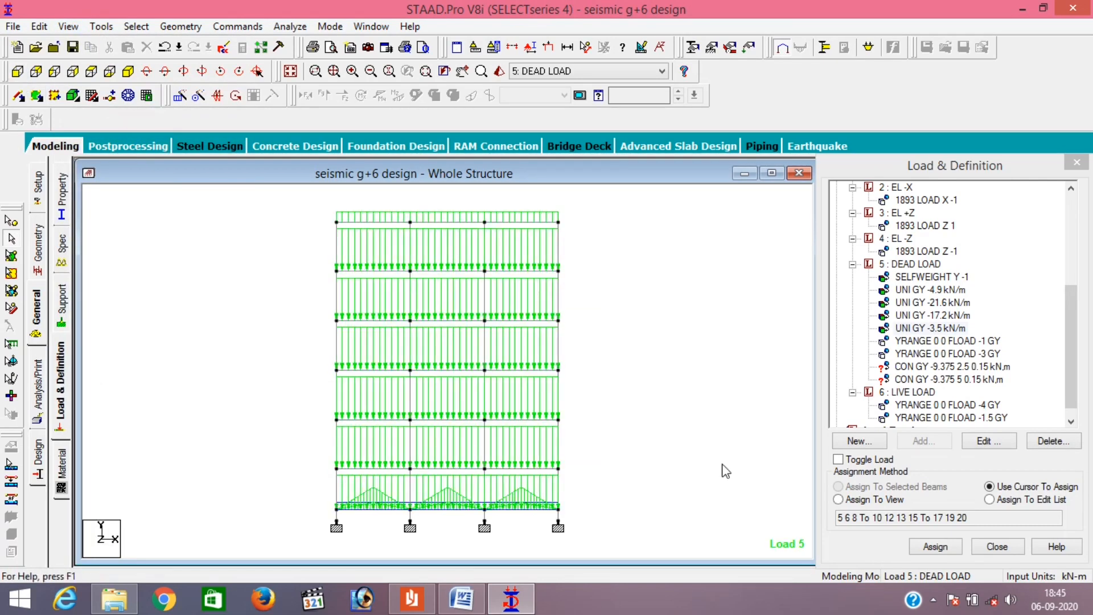
- Set the Y range of the -1 kN/m2 dead floor load to a minimum of 1.1 m and a maximum of 25.2 m
left_click(923, 367)
double_click(921, 341)
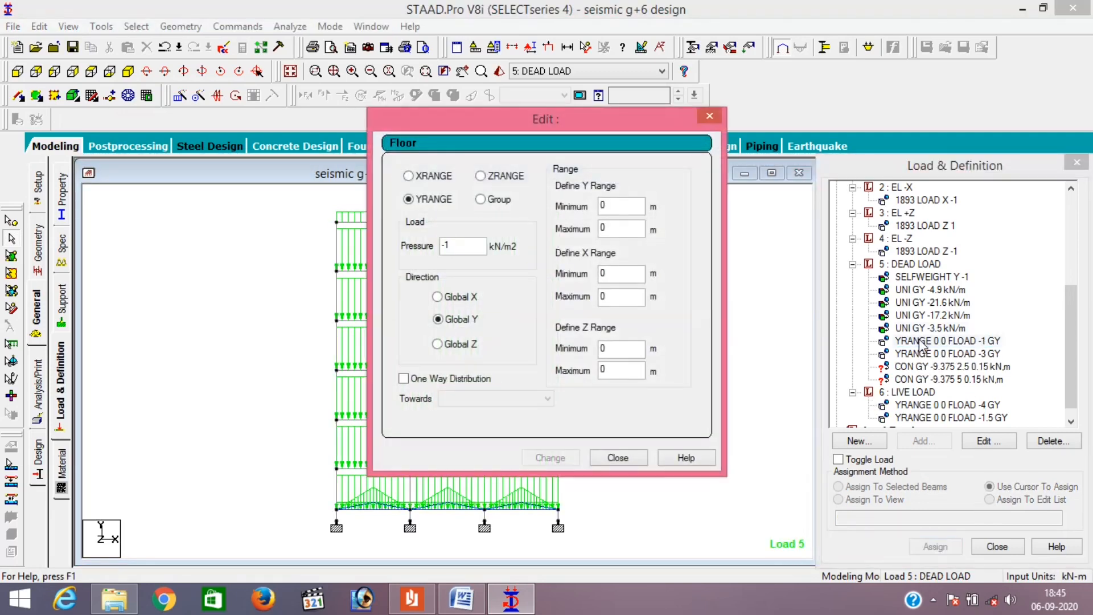
double_click(619, 205)
type("4.1")
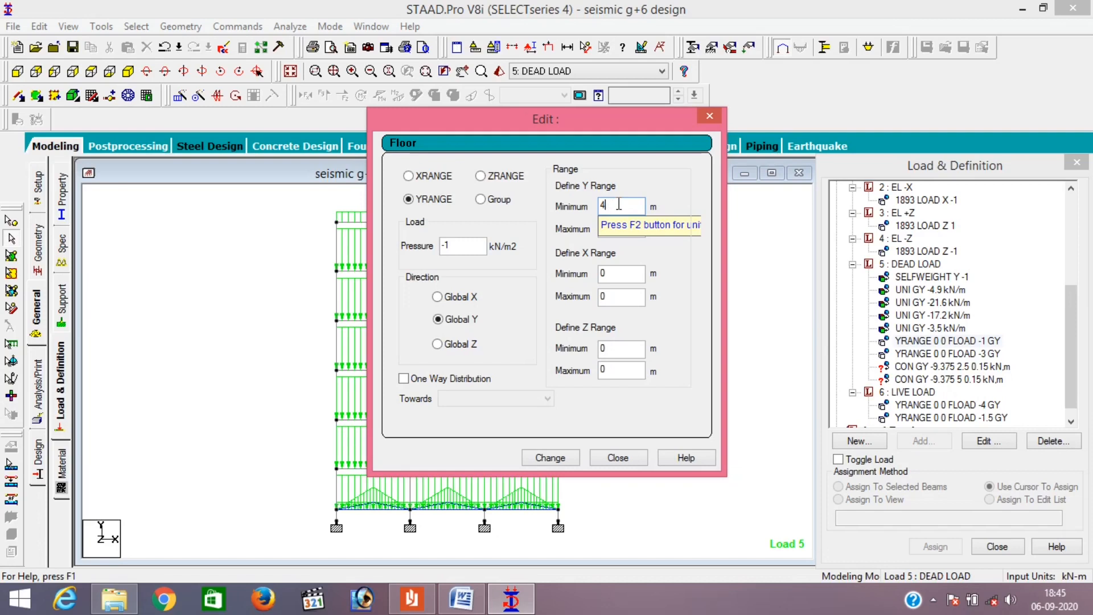
type("1.1")
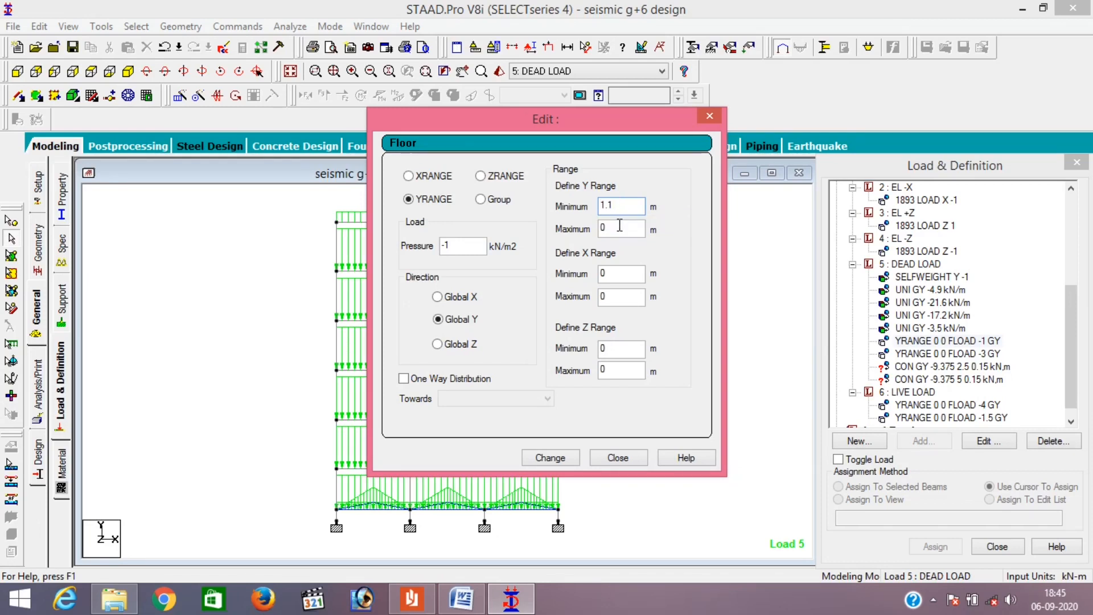
type("25.2")
left_click(559, 460)
left_click(603, 461)
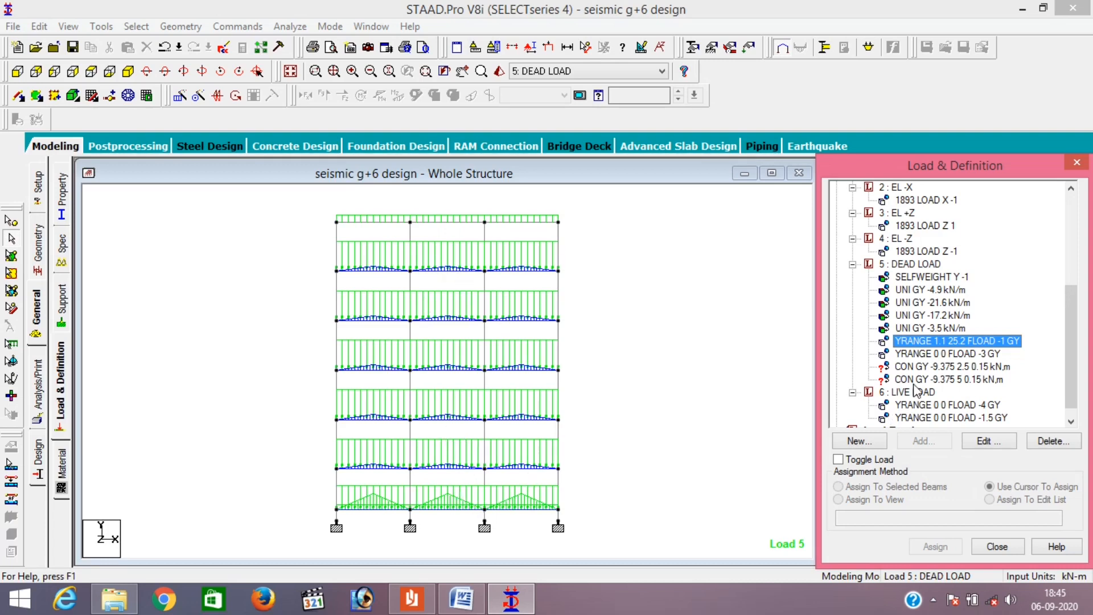
- Set the Y range of the -3 kN/m2 dead floor load to a minimum of 25.2 m and a maximum of 30.2 m
double_click(925, 354)
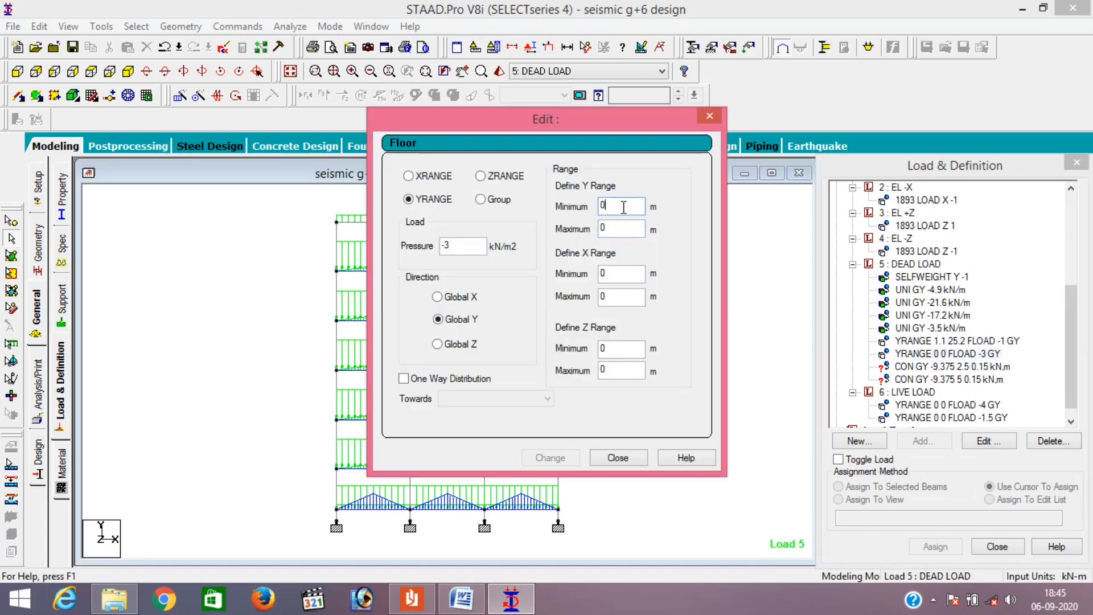
key("BackSpace")
type("25.2")
left_click(622, 229)
type("30.2")
left_click(544, 458)
left_click(616, 458)
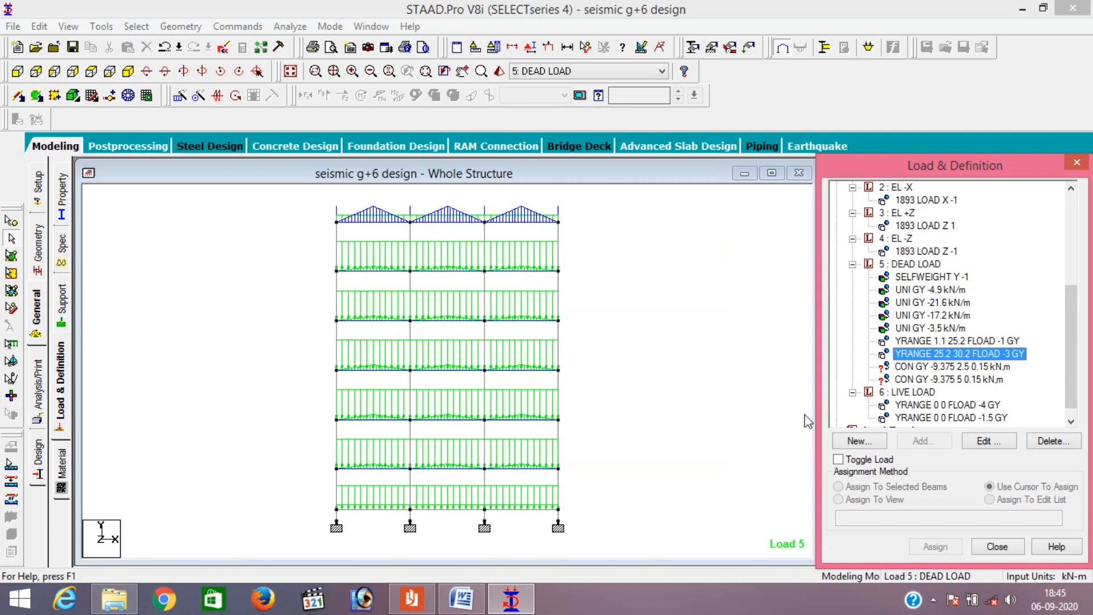
- Pick the CON GY -9.375 2.5 0.15 load and examine the secondary beam layout on the typical floor plan in EQ26.pdf
left_click(905, 367)
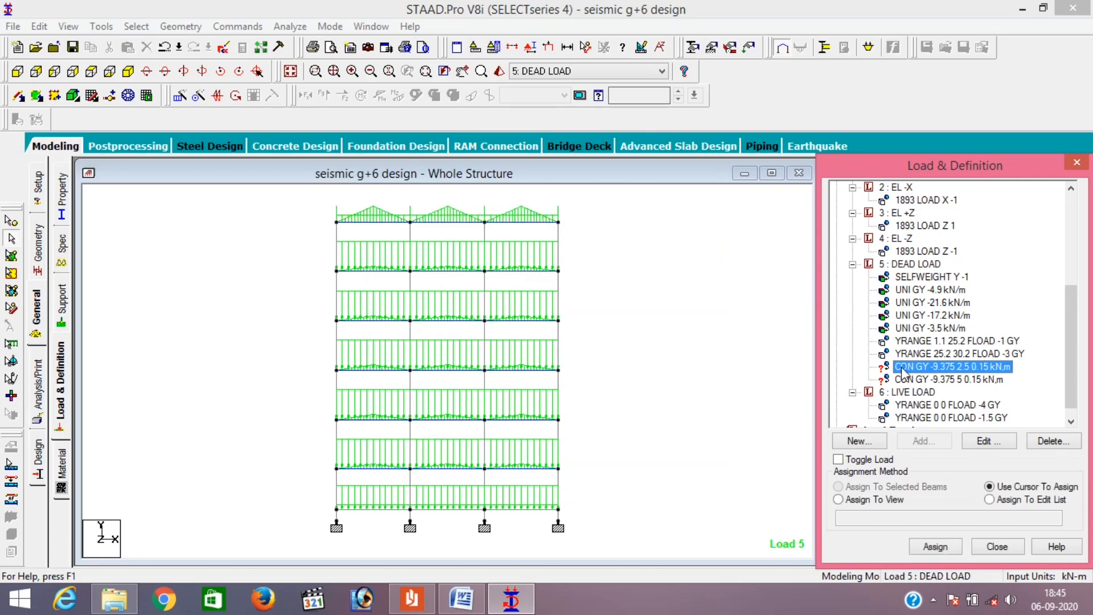
left_click(418, 598)
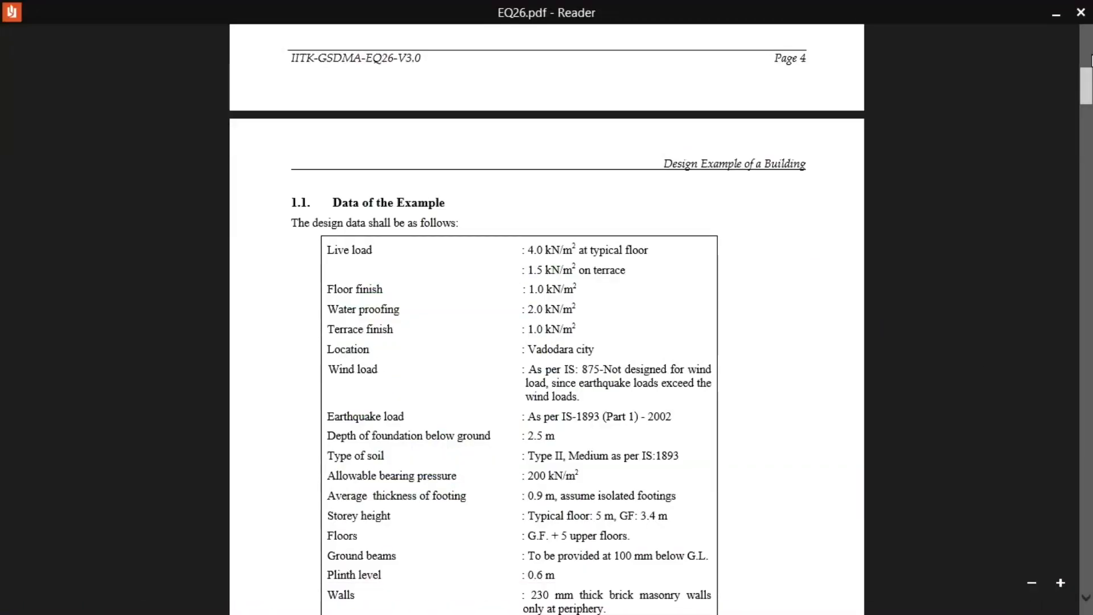
scroll(1089, 74, "up", 5)
scroll(1089, 74, "up", 3)
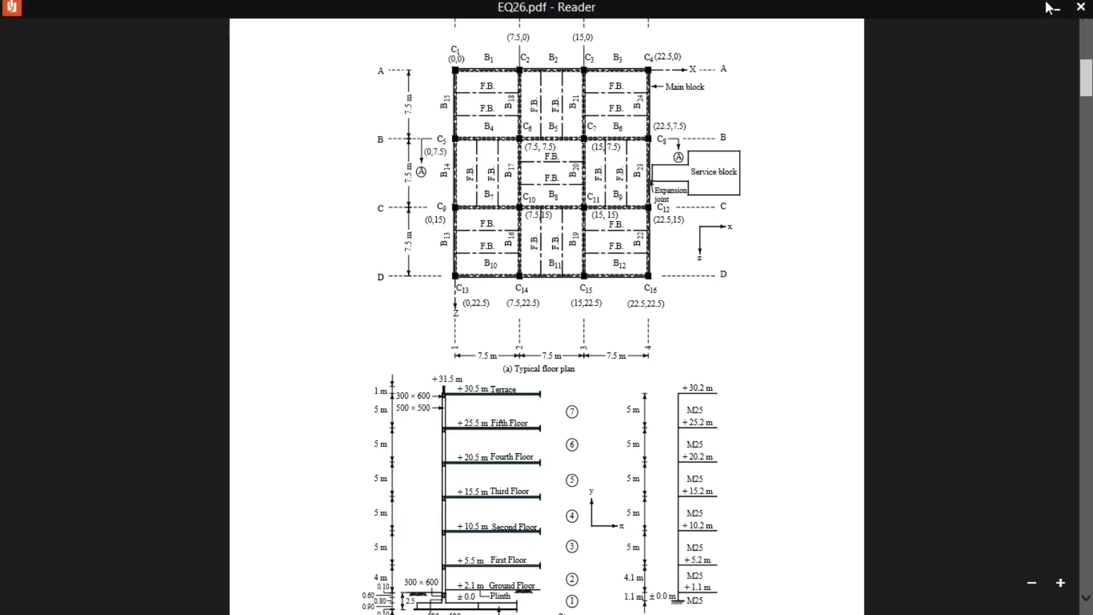
left_click(1057, 8)
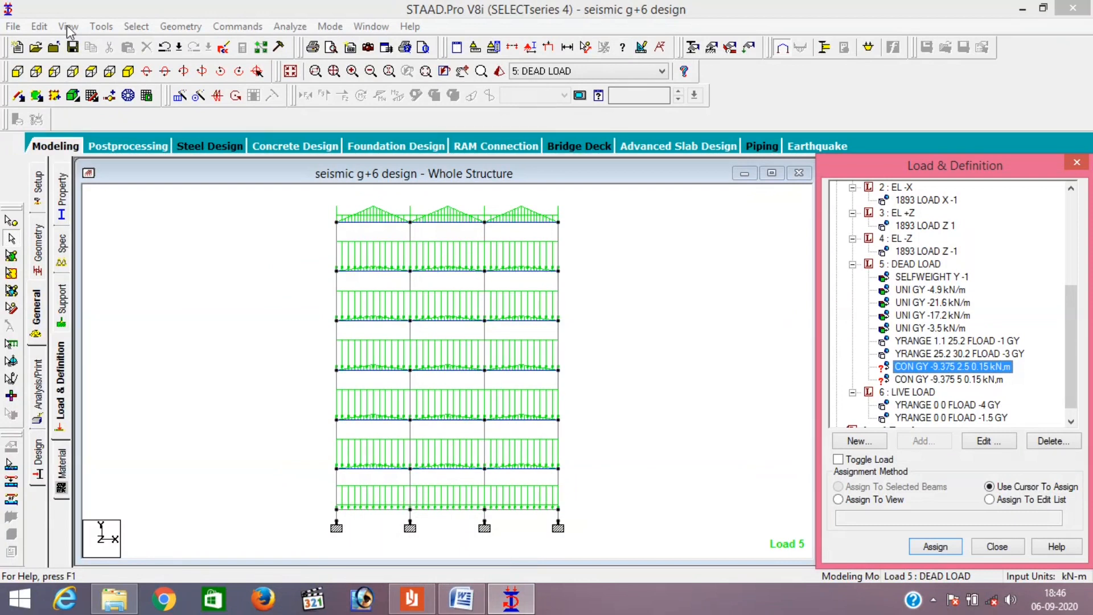
- Select all beams parallel to the X and Z directions in the whole structure
left_click(22, 73)
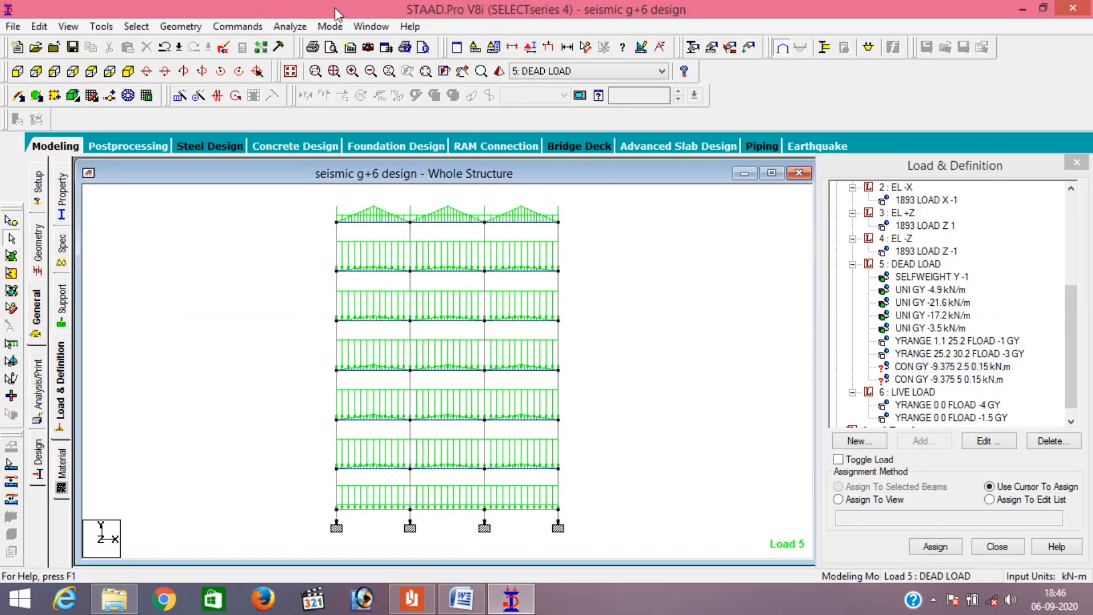
left_click(136, 26)
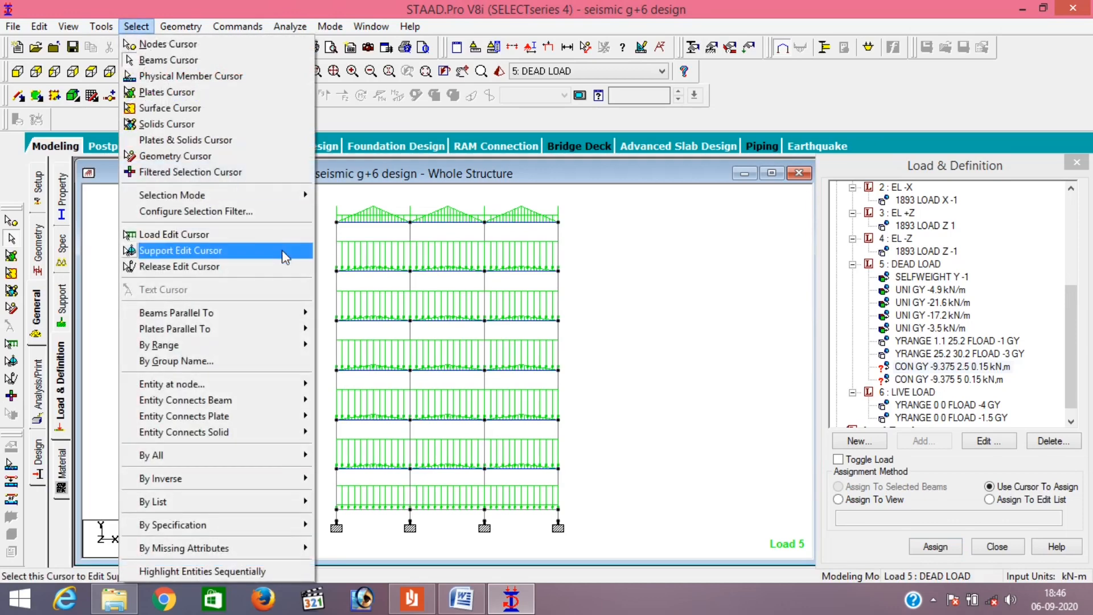
mouse_move(274, 313)
left_click(331, 313)
left_click(136, 26)
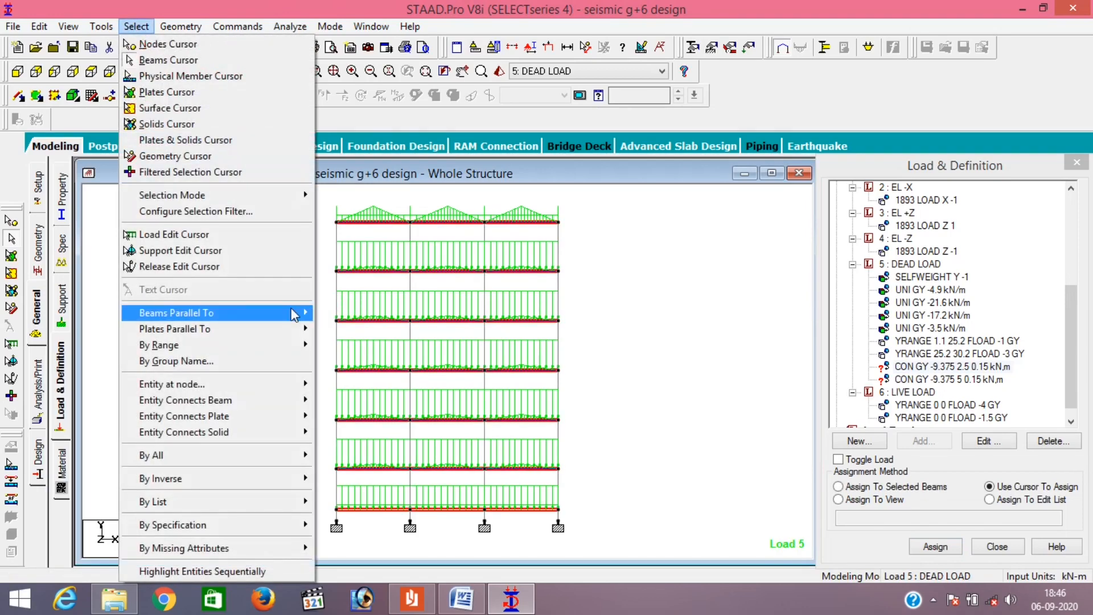
mouse_move(293, 315)
left_click(346, 344)
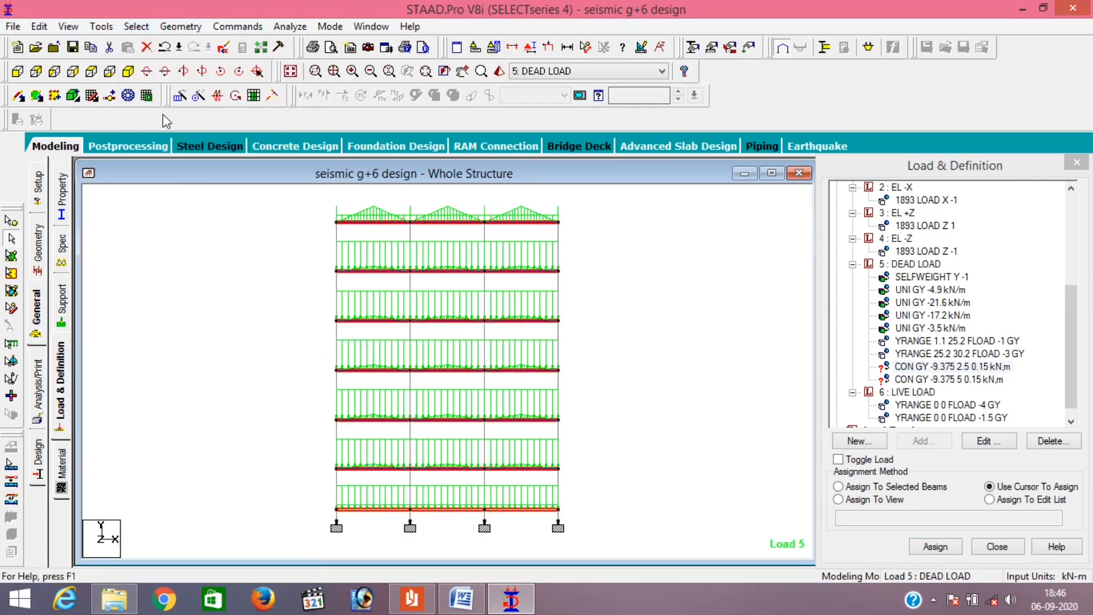
- Display only the selected horizontal beams and view them in plan from above
left_click(129, 73)
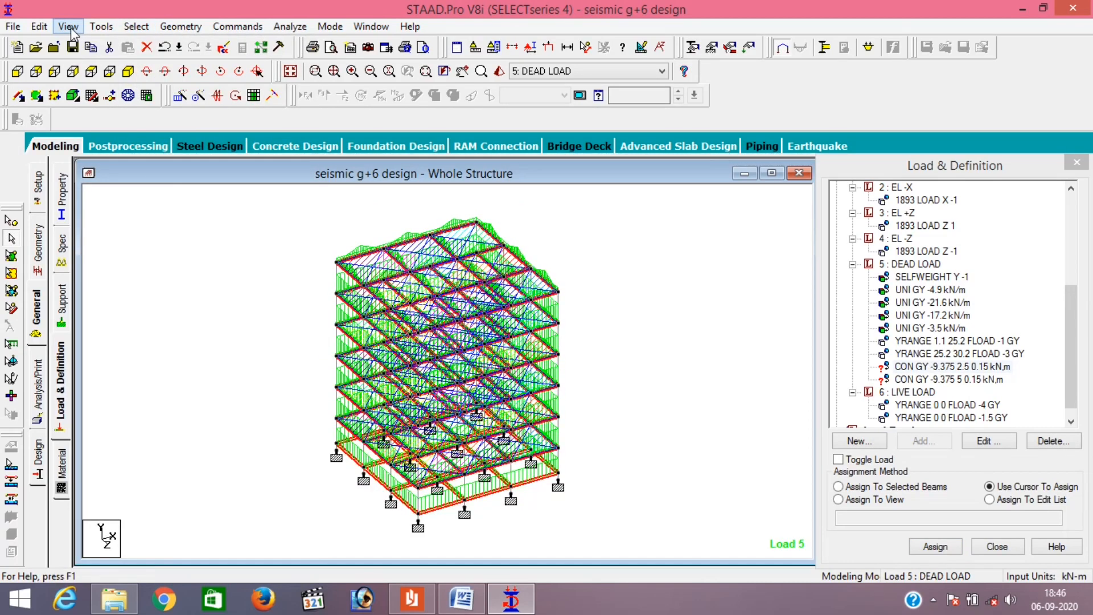
left_click(68, 26)
left_click(95, 77)
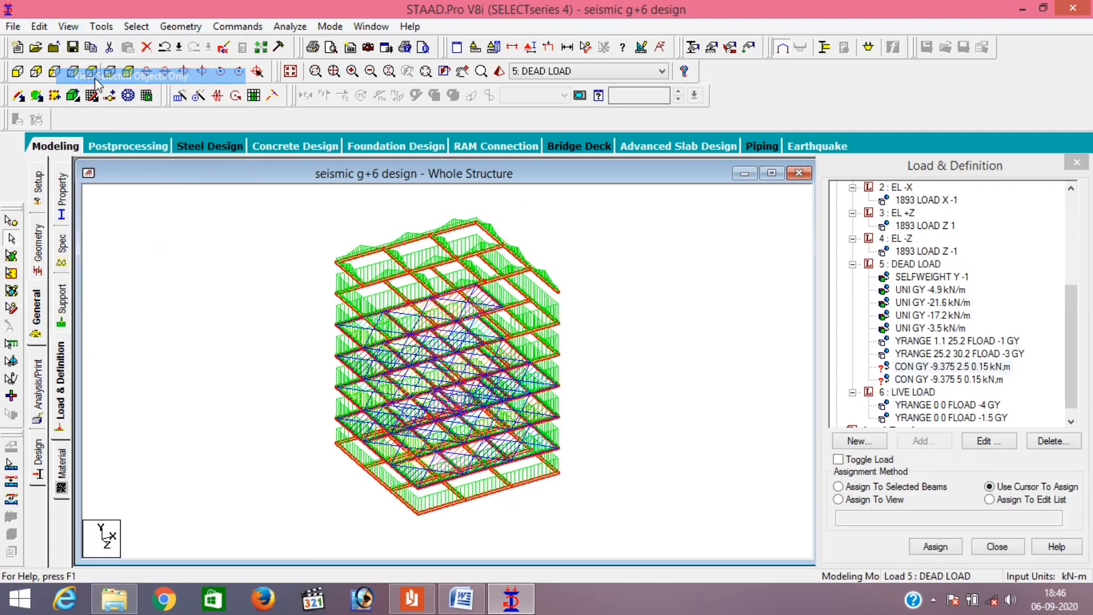
left_click(92, 72)
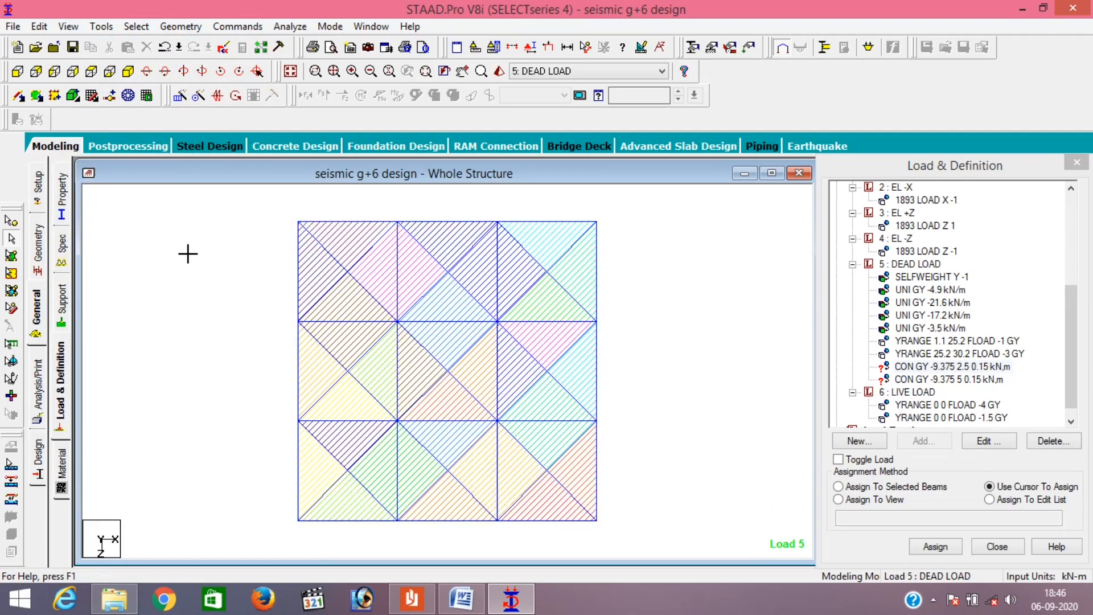
- Pick the CON GY -9.375 2.5 0.15 load and examine which main beams carry secondary beams on the EQ26.pdf typical floor plan
mouse_move(433, 594)
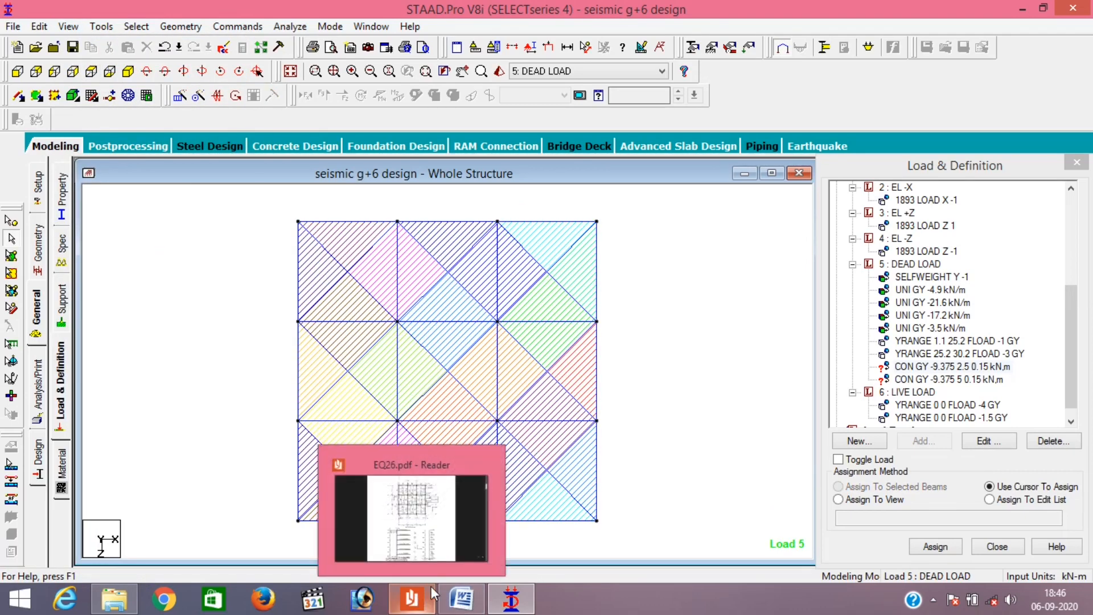
left_click(956, 366)
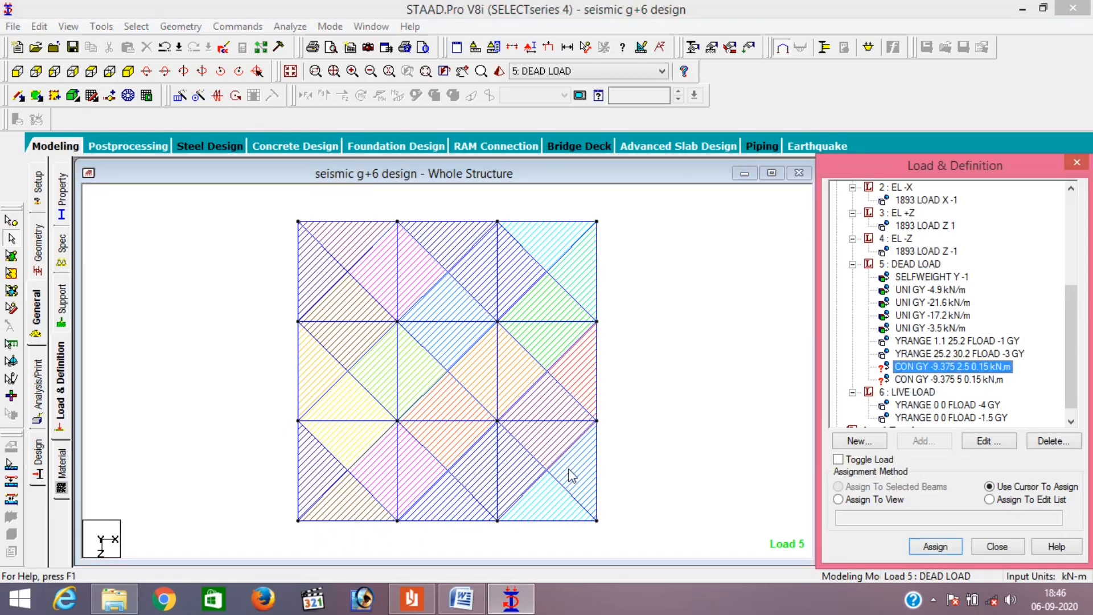
left_click(411, 598)
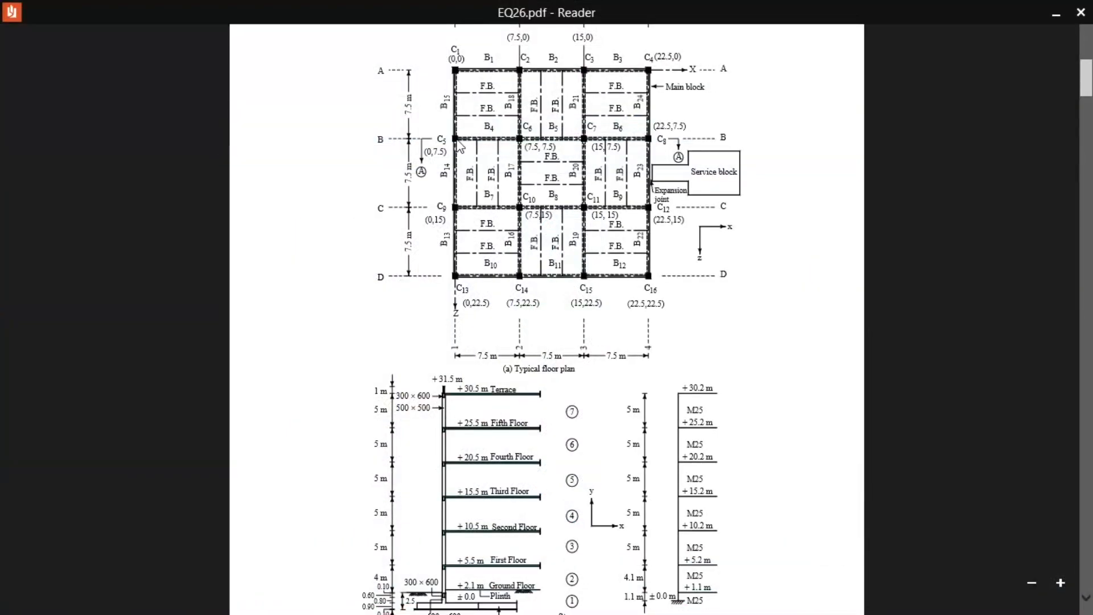
scroll(460, 147, "down", 2)
left_click_drag(496, 101, 709, 74)
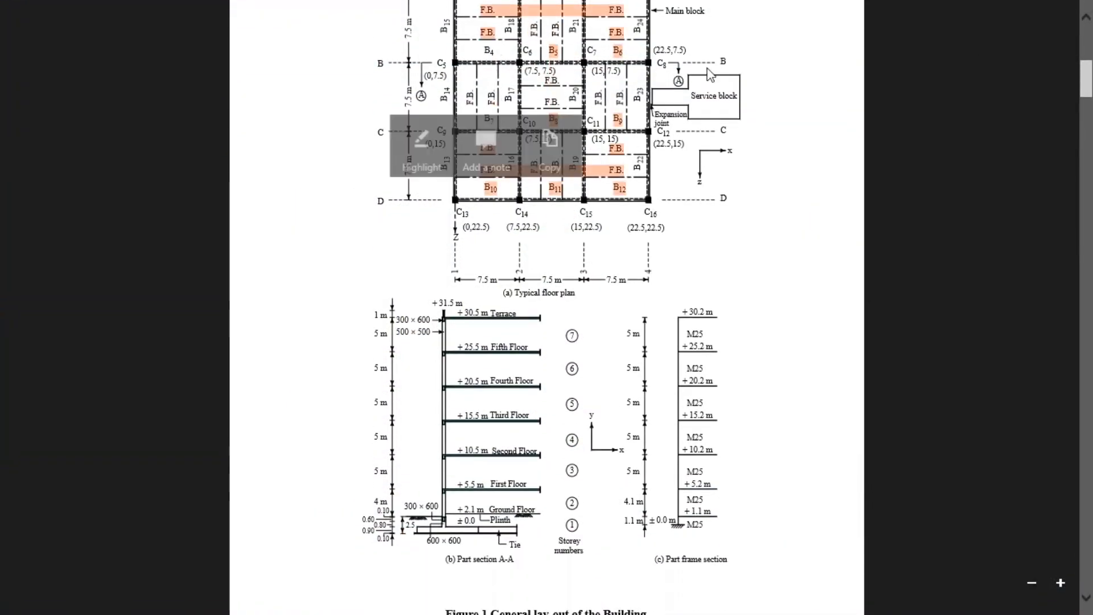
scroll(1057, 91, "up", 10)
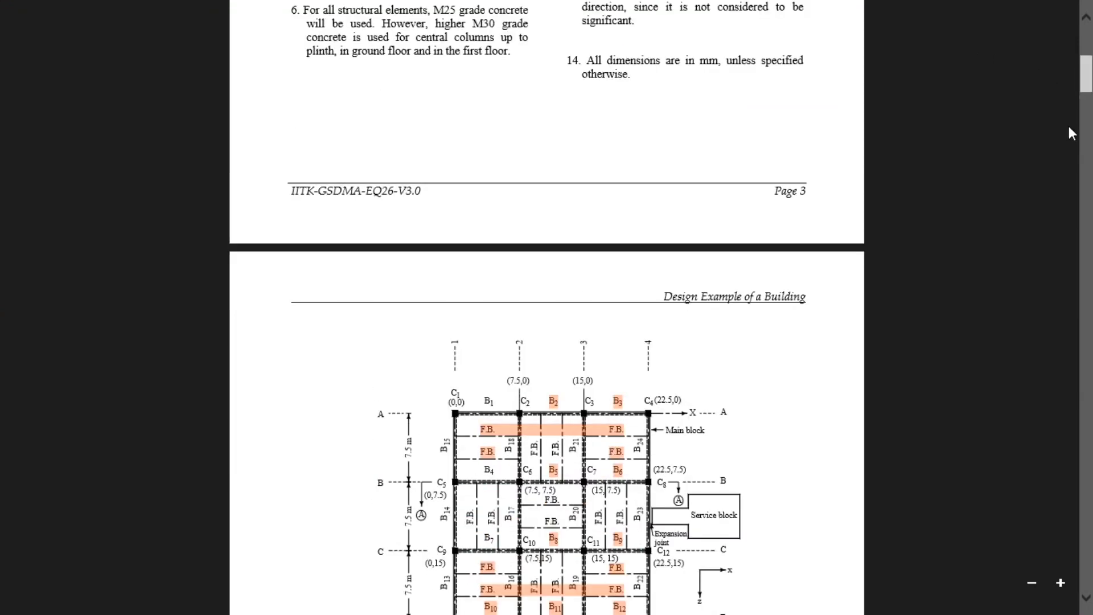
left_click(957, 204)
scroll(957, 207, "down", 3)
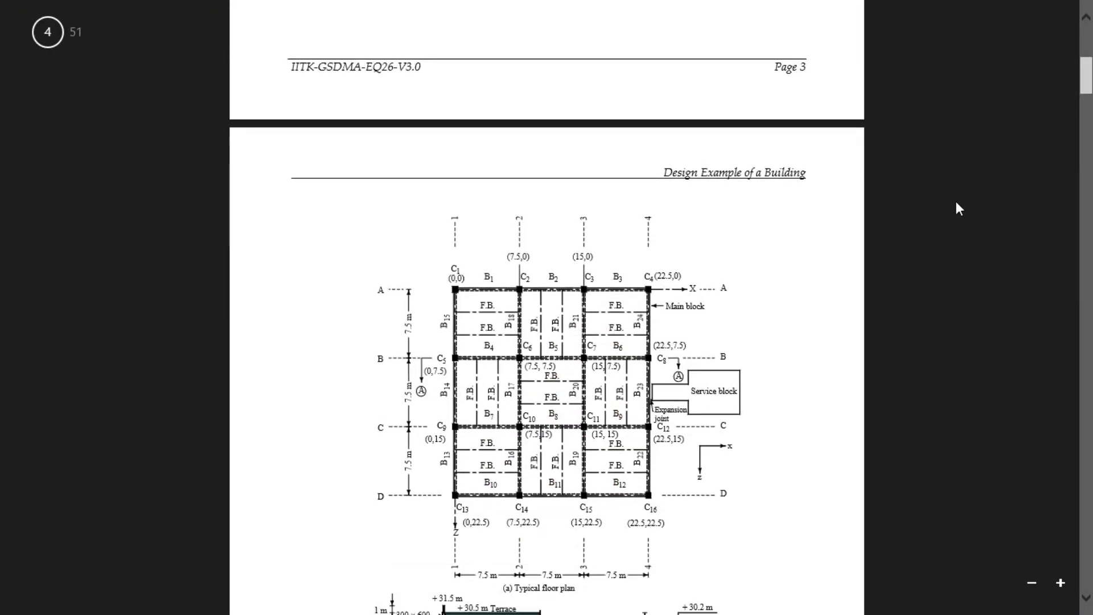
scroll(956, 203, "down", 1)
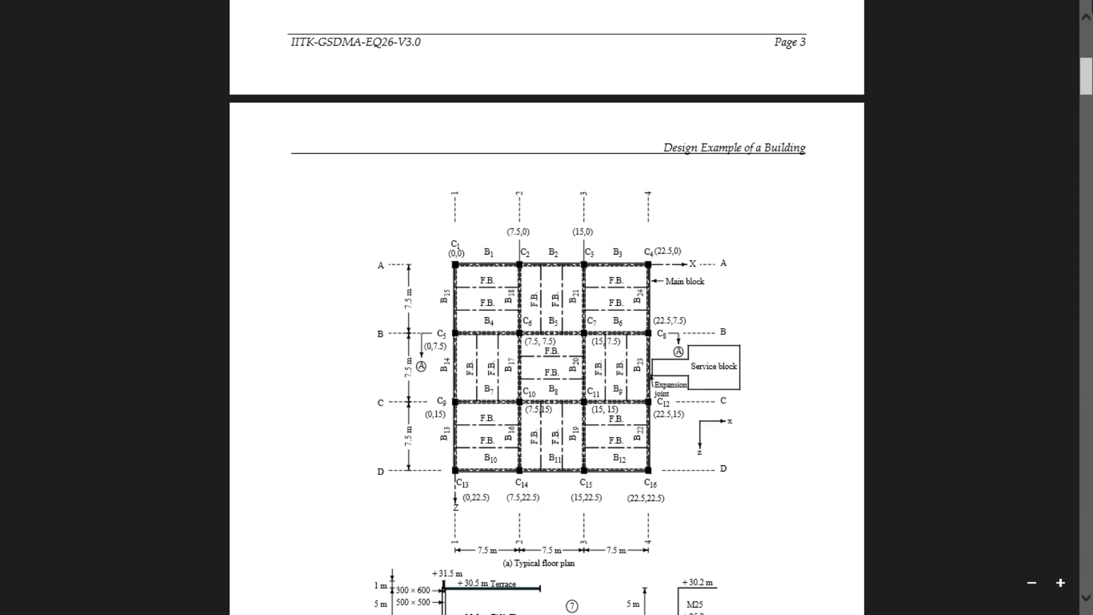
left_click(1060, 7)
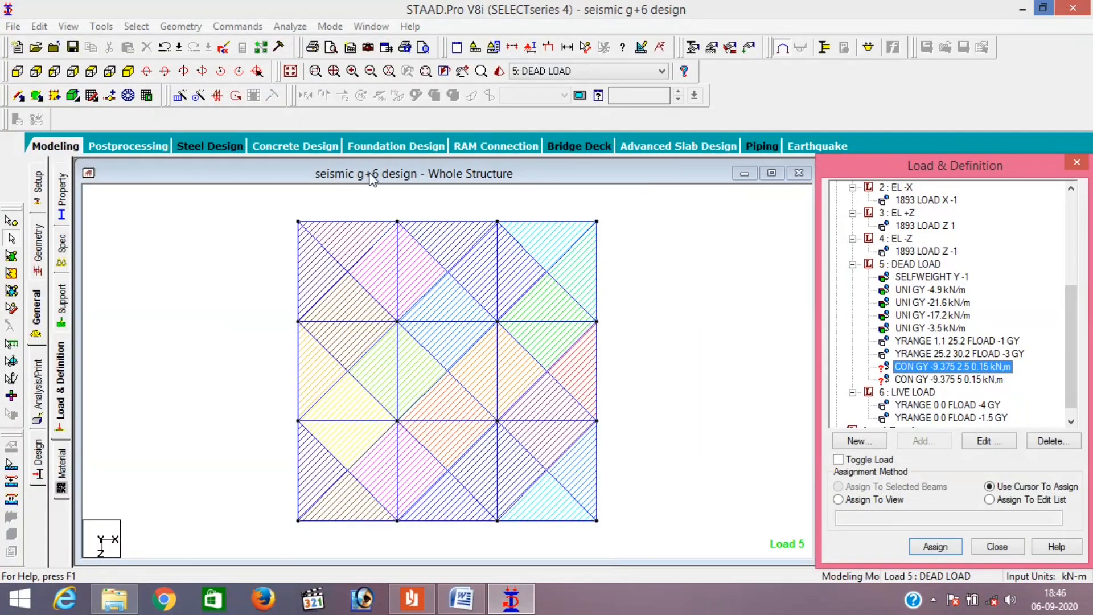
- Select all interior beams in plan, the corner-bay beams on both Z-direction edges and the middle-bay beams on both X-direction edges
left_click(300, 268)
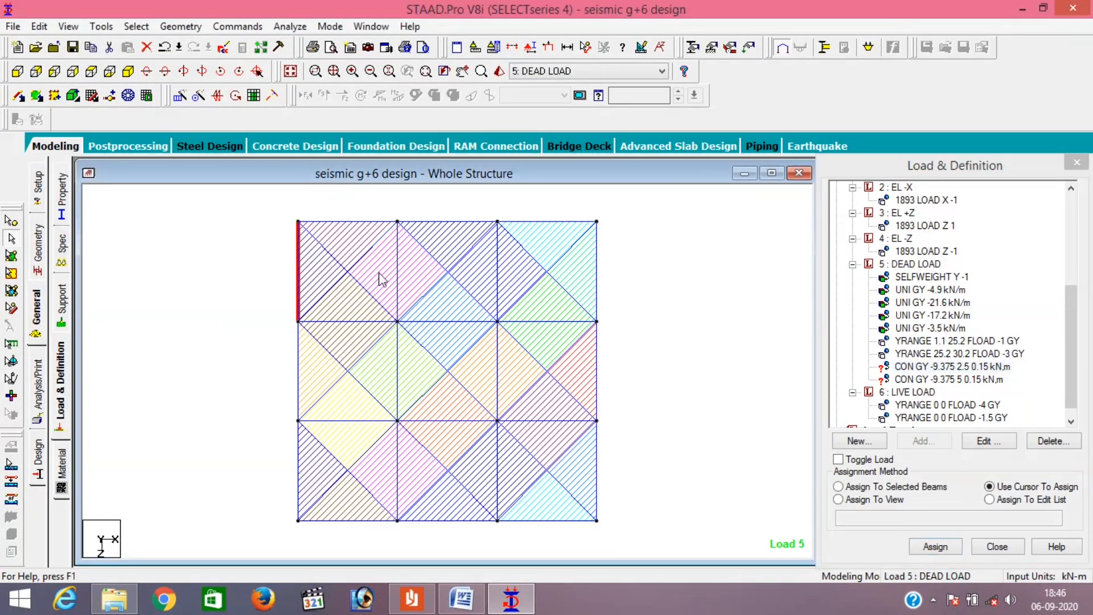
left_click_drag(335, 259, 564, 488)
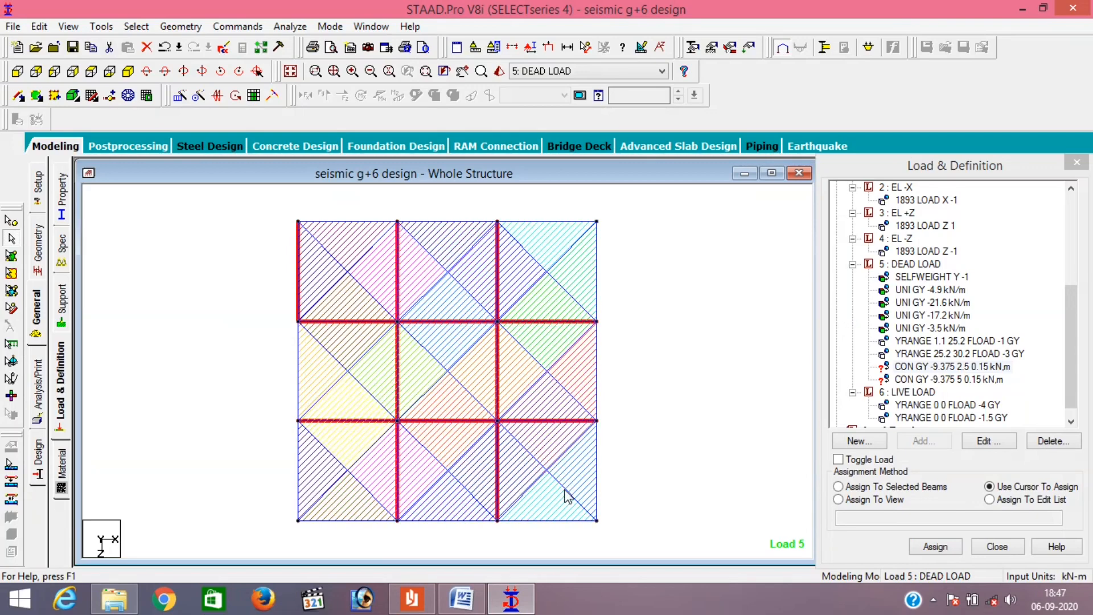
left_click(299, 449)
left_click(475, 518)
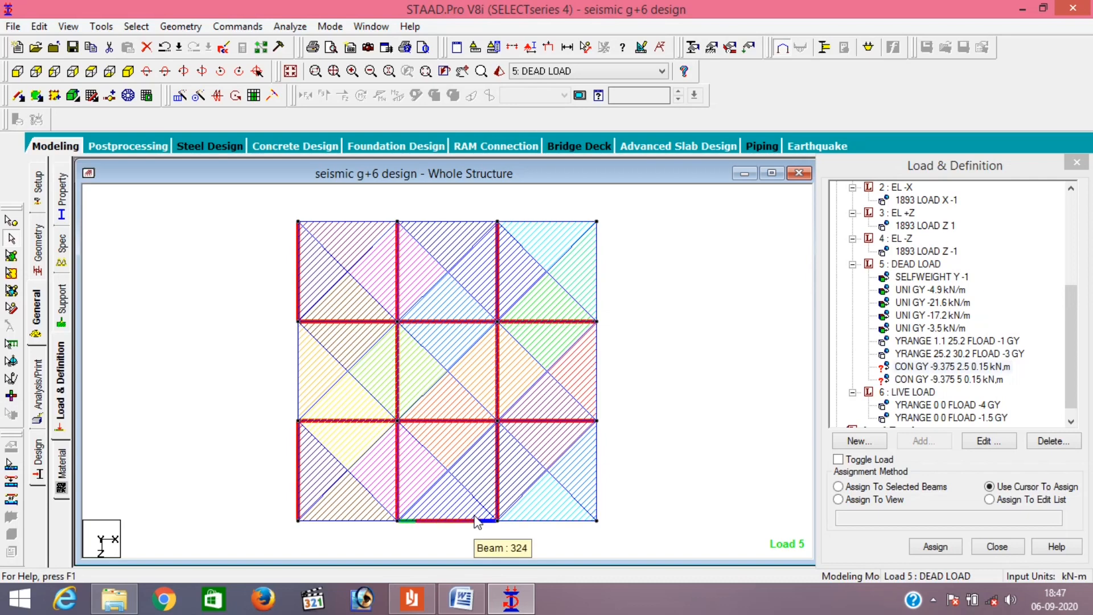
left_click(595, 450)
left_click(598, 262)
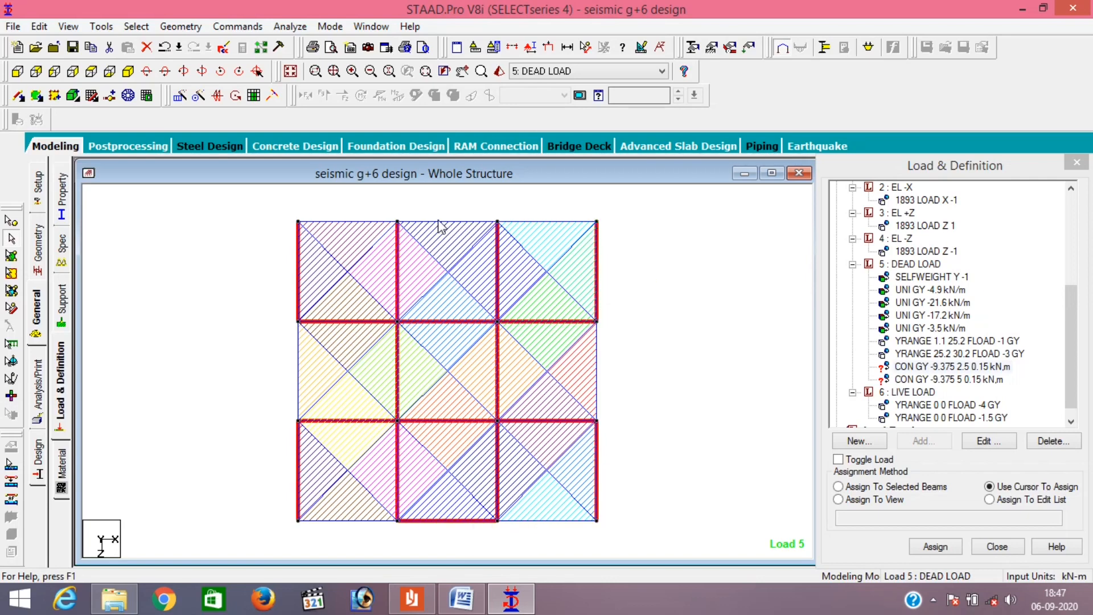
left_click(442, 230)
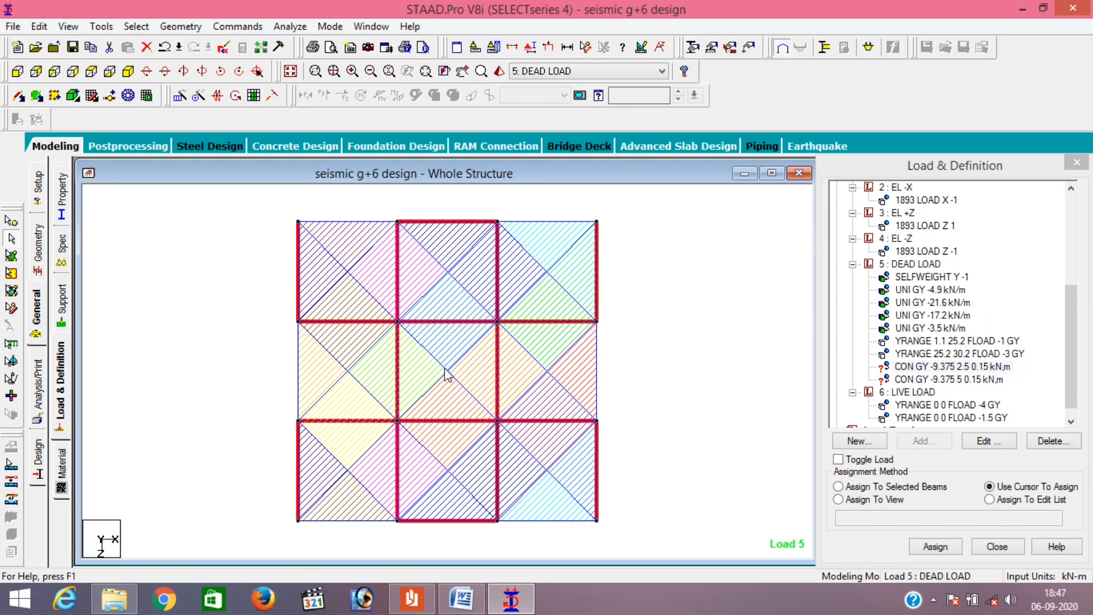
- Assign the CON GY -9.375 2.5 0.15 dead load to the selected beams
left_click(923, 368)
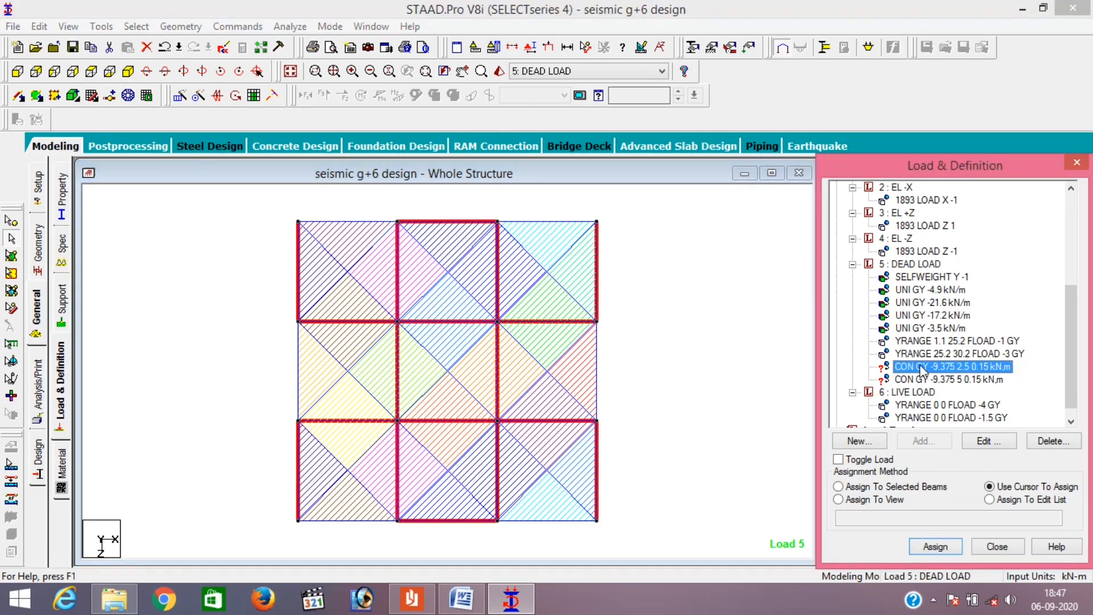
left_click(129, 72)
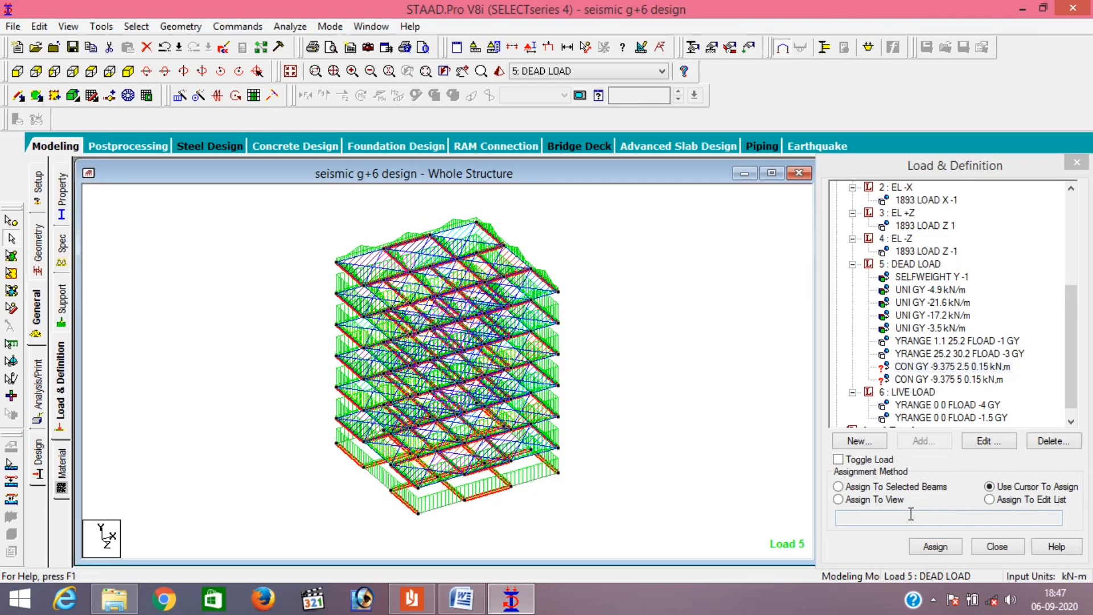
left_click(877, 488)
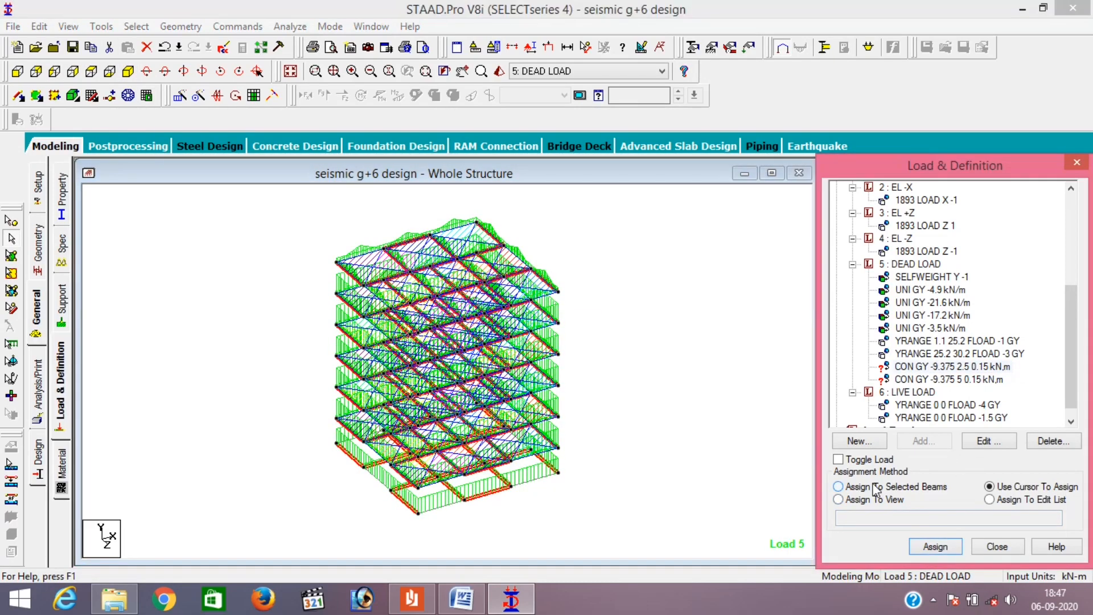
left_click(928, 548)
left_click(959, 407)
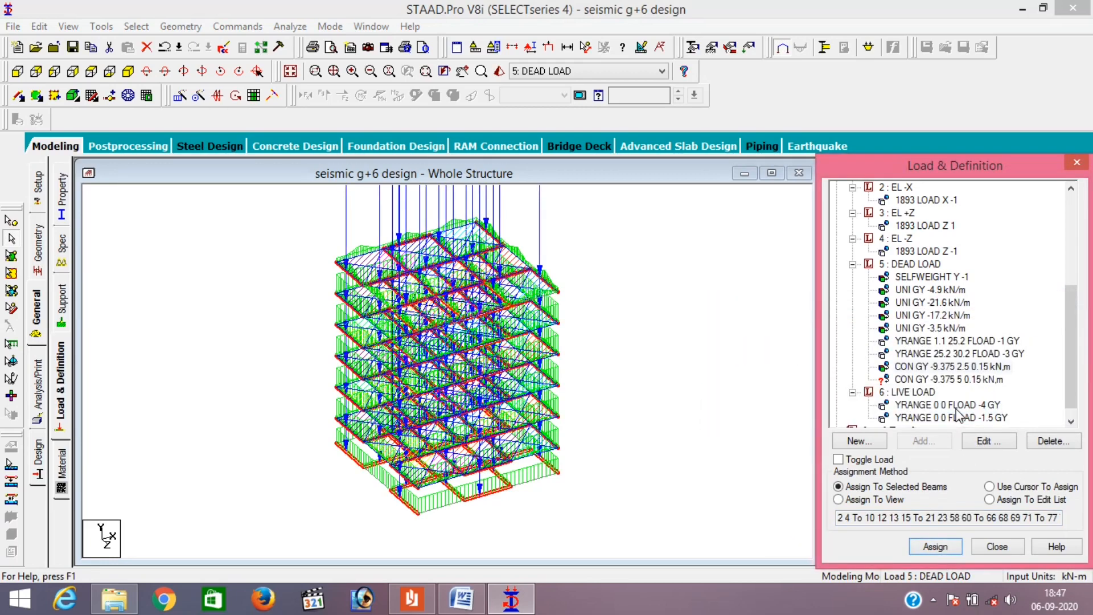
- Assign the CON GY -9.375 5 0.15 dead load to the same selected beams
left_click(913, 380)
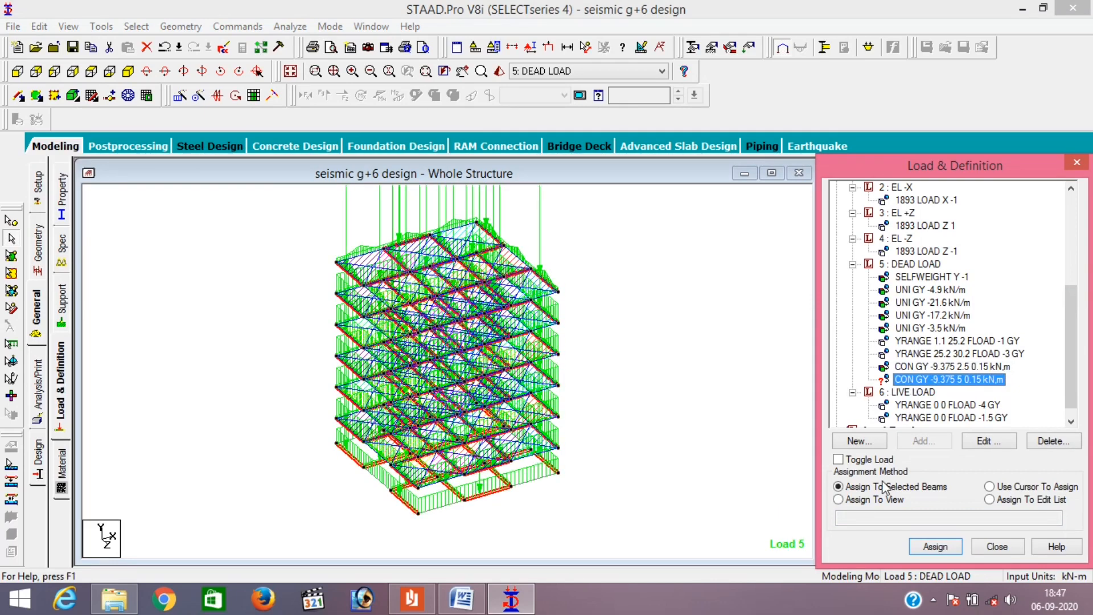
left_click(933, 548)
left_click(952, 405)
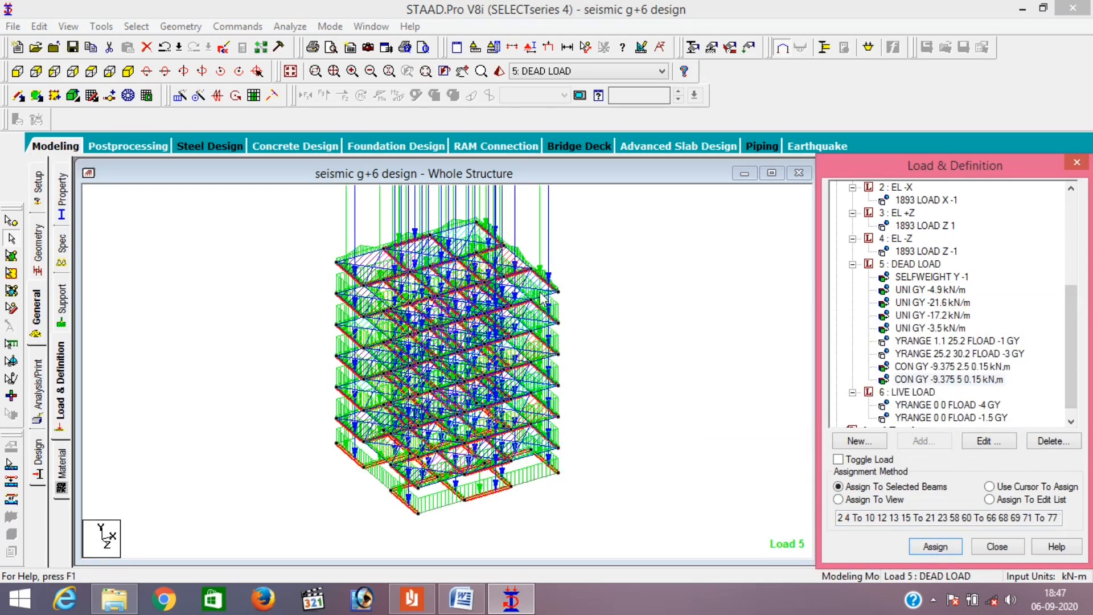
- Check the positions of both concentrated loads from the front and bring the whole structure back into view
left_click(20, 72)
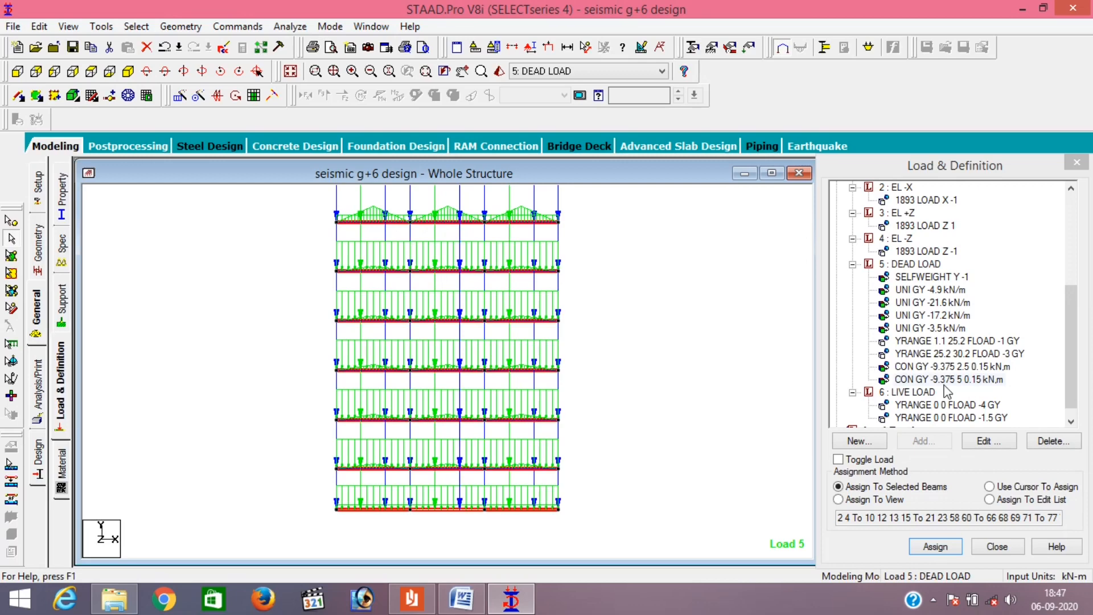
left_click(925, 367)
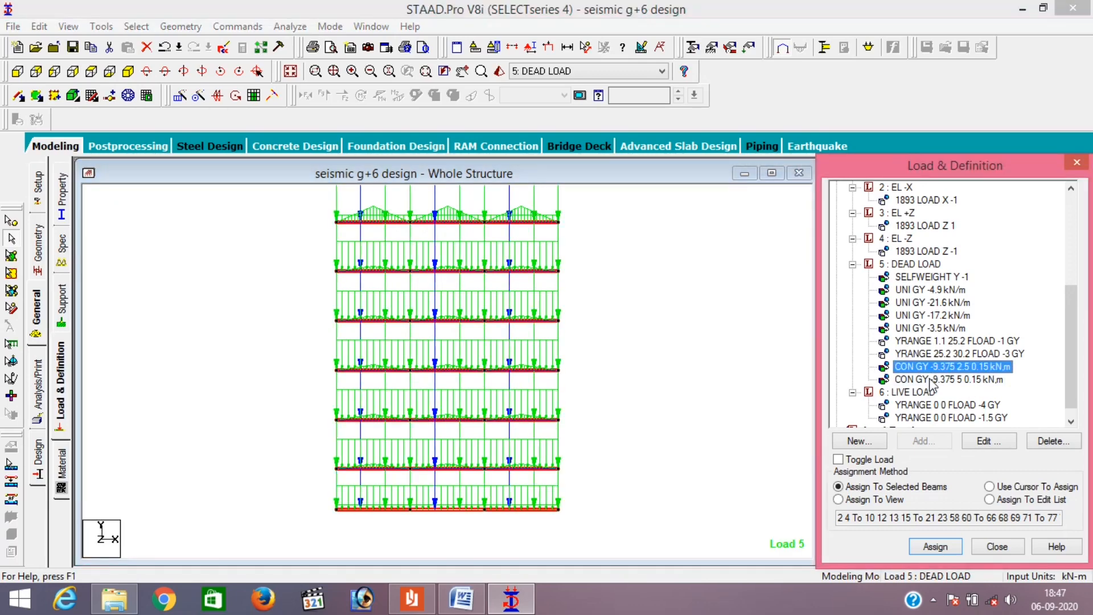
left_click(930, 379)
left_click(225, 262)
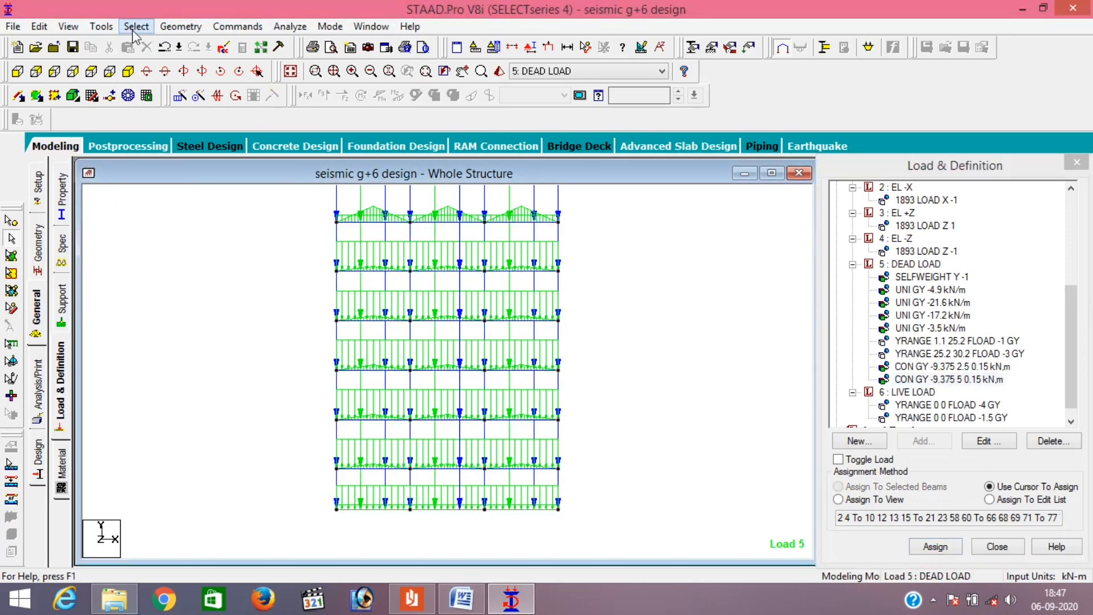
left_click(68, 27)
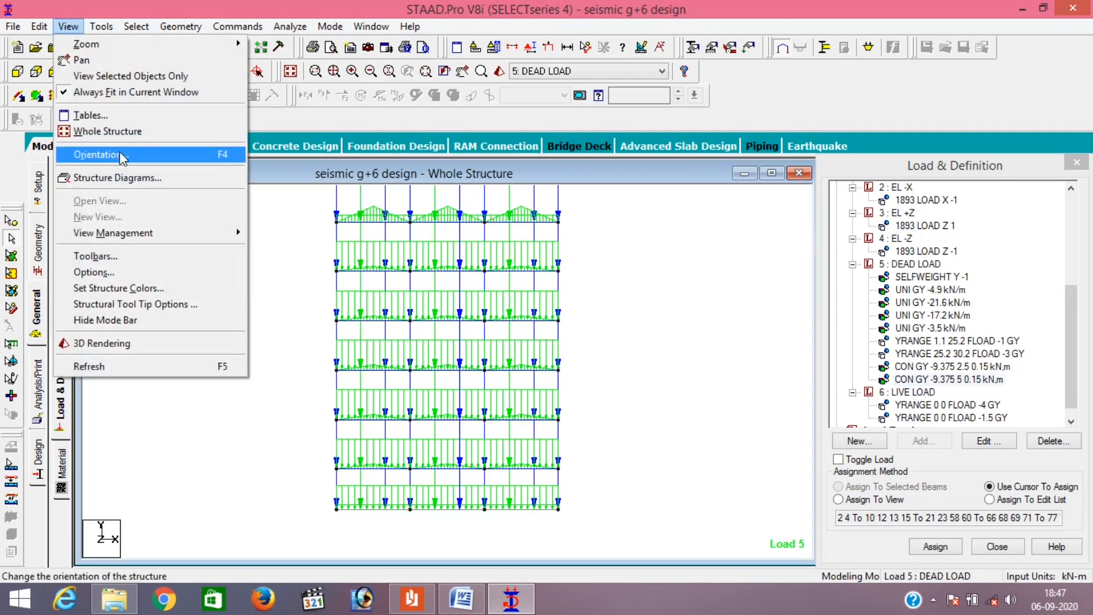
left_click(111, 132)
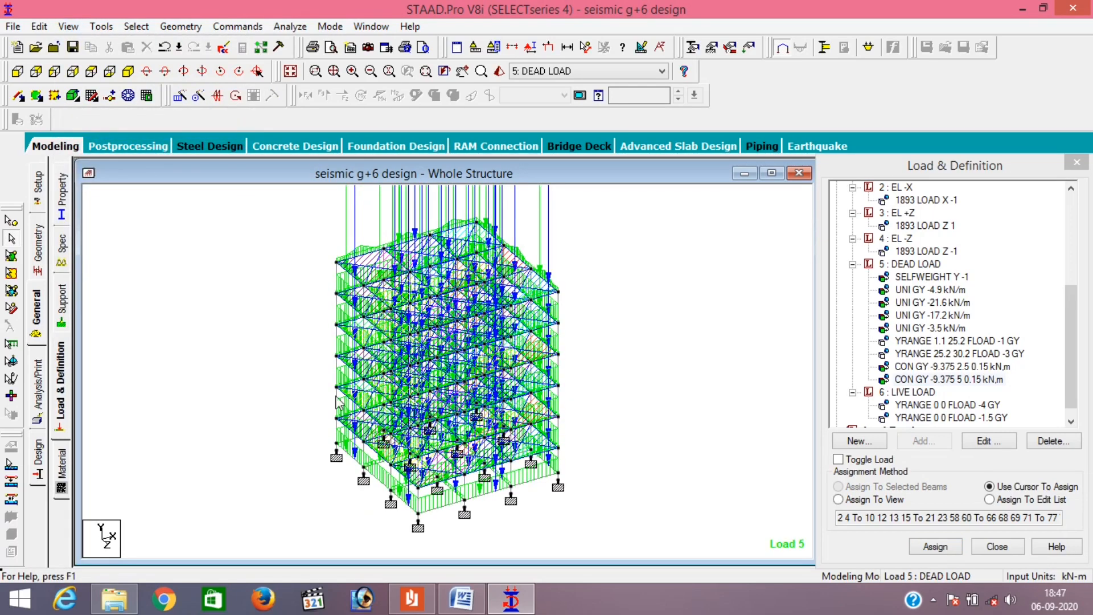
- Set the Y range of the -4 kN/m2 live floor load to a minimum of 1.1 m and a maximum of 25.2 m
left_click(947, 405)
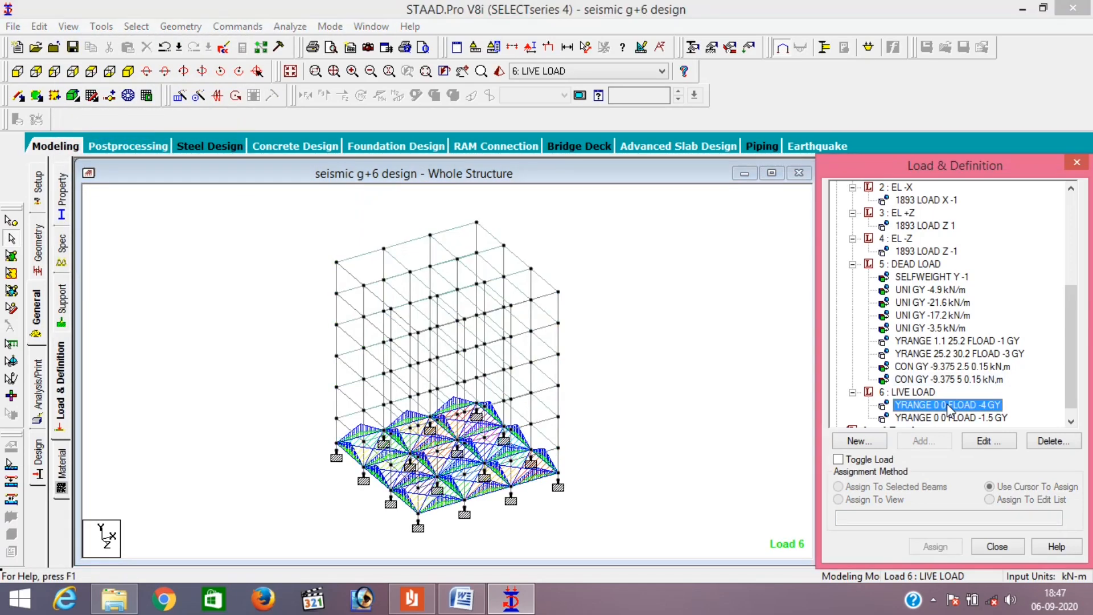
double_click(918, 406)
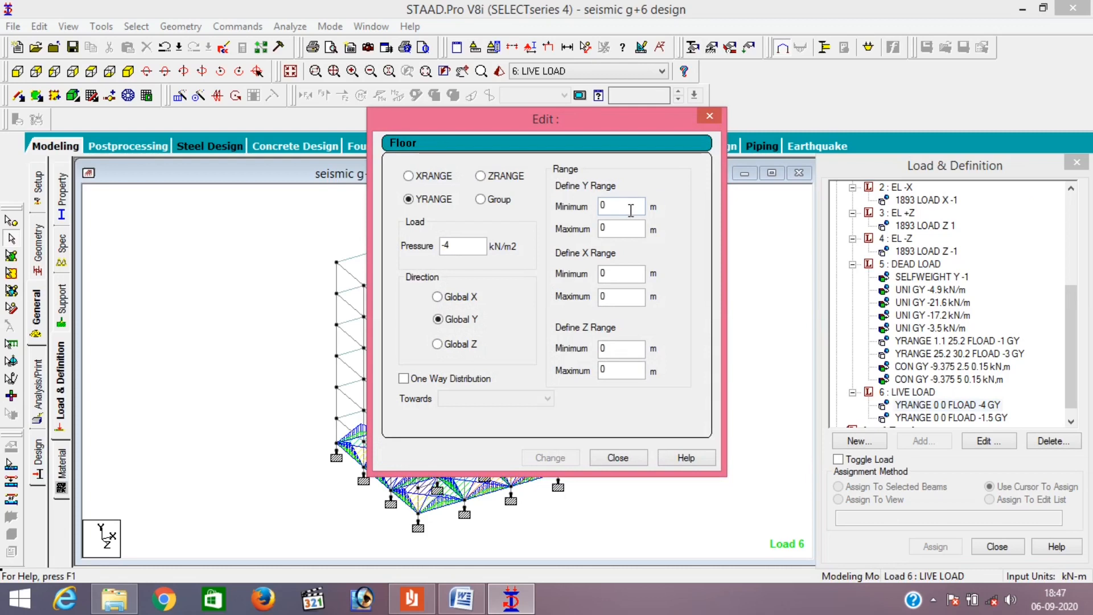
type("1.1")
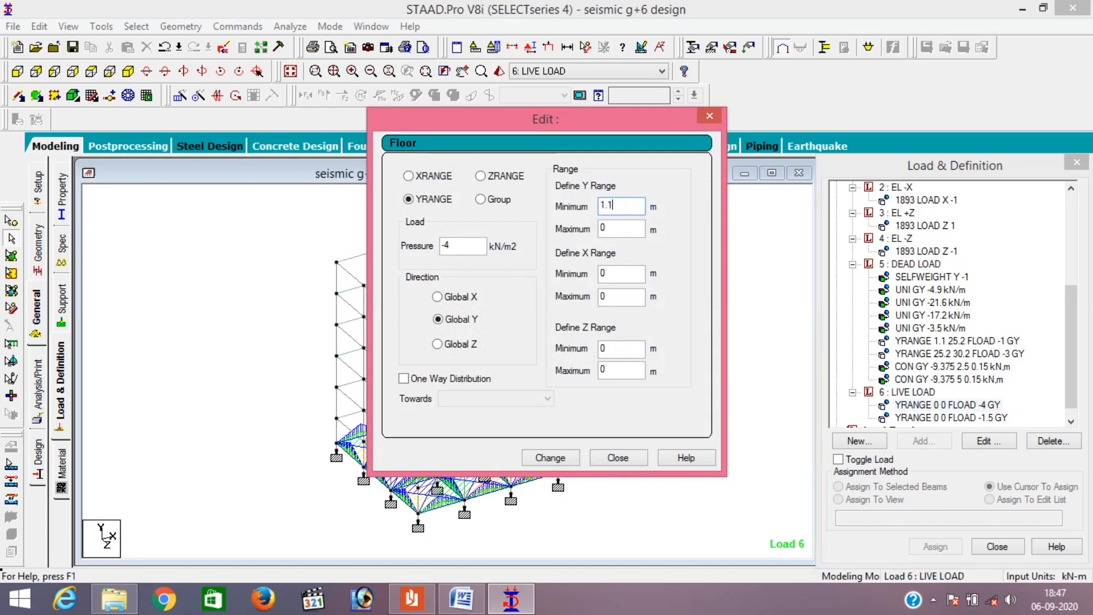
double_click(629, 226)
key("BackSpace")
left_click(566, 456)
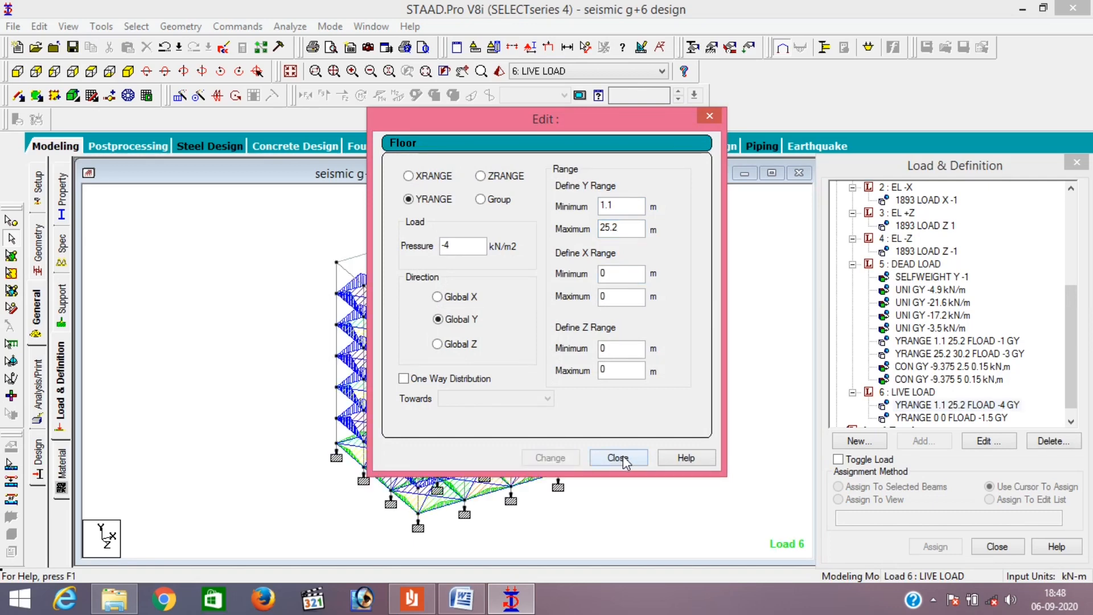
- Set the Y range of the -1.5 kN/m2 live floor load to a minimum of 25.2 m and a maximum of 30.2 m
left_click(623, 456)
double_click(941, 418)
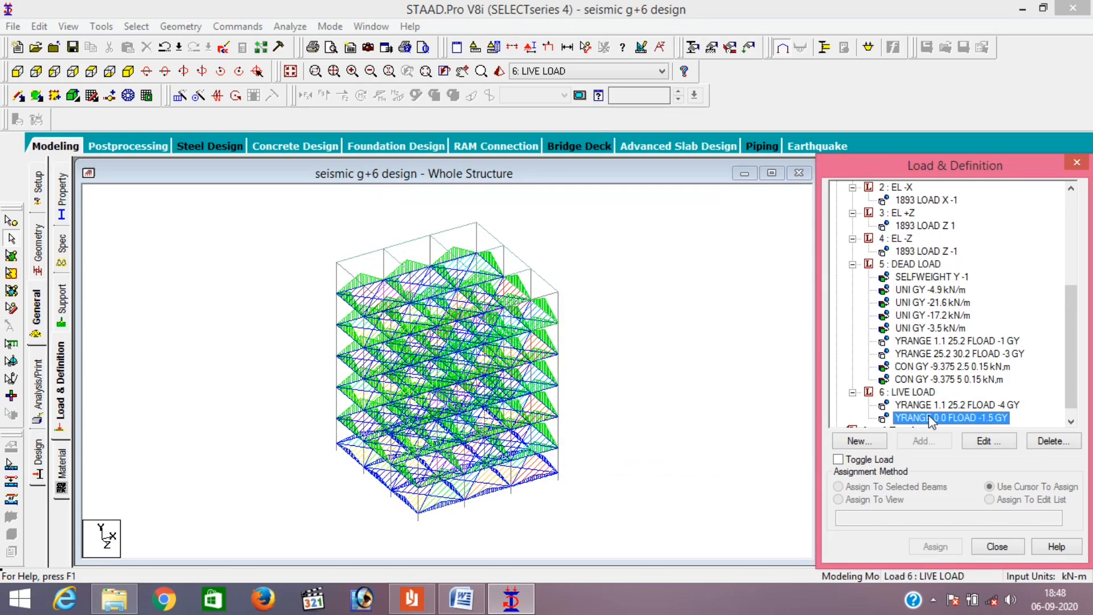
key("BackSpace")
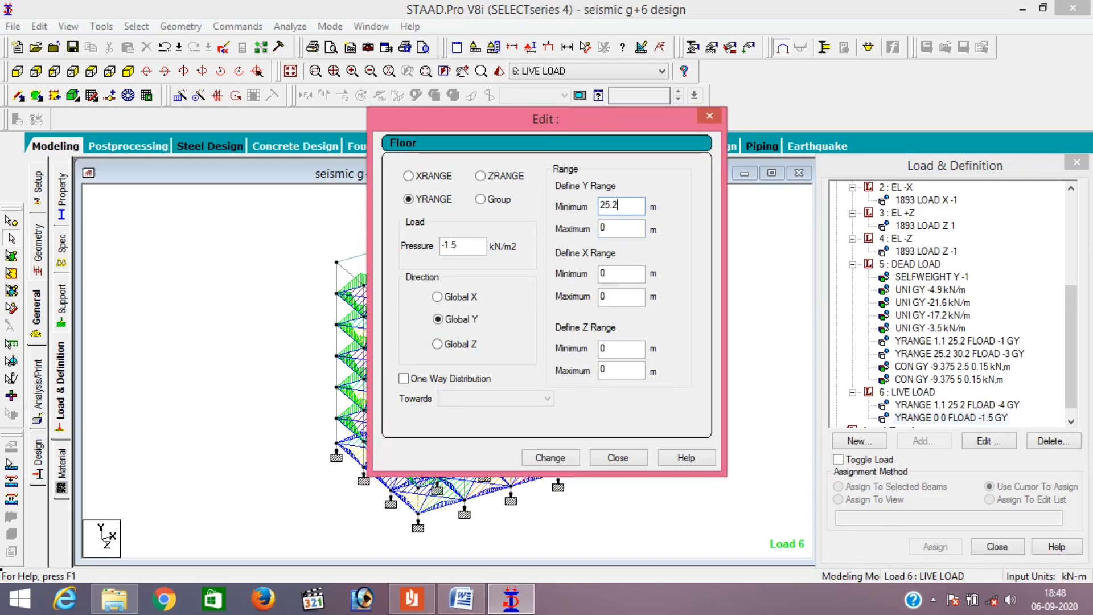
type("30")
left_click(555, 458)
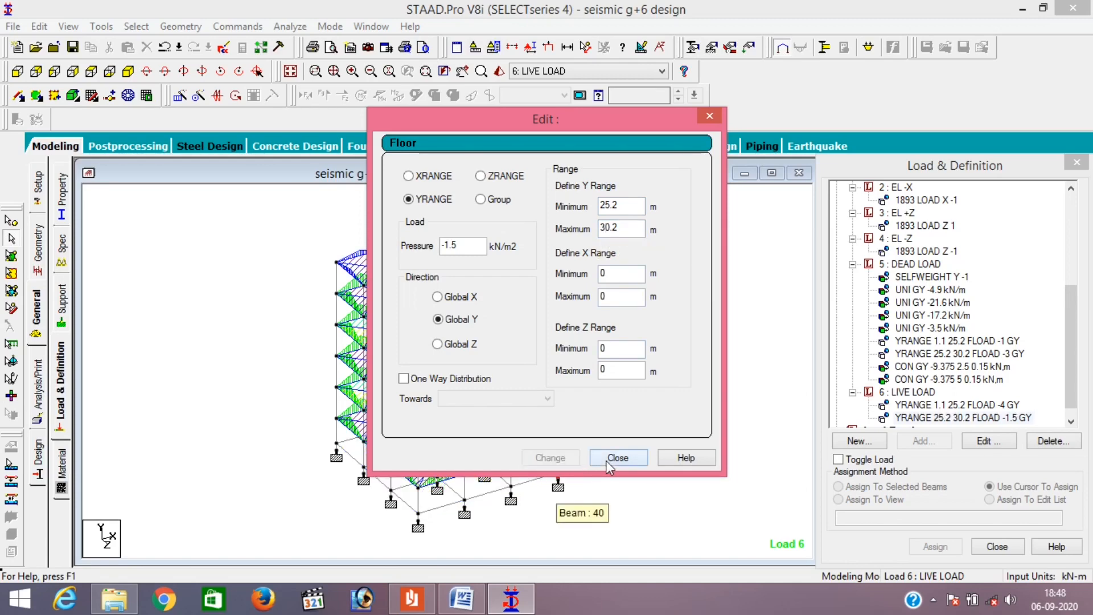
left_click(608, 462)
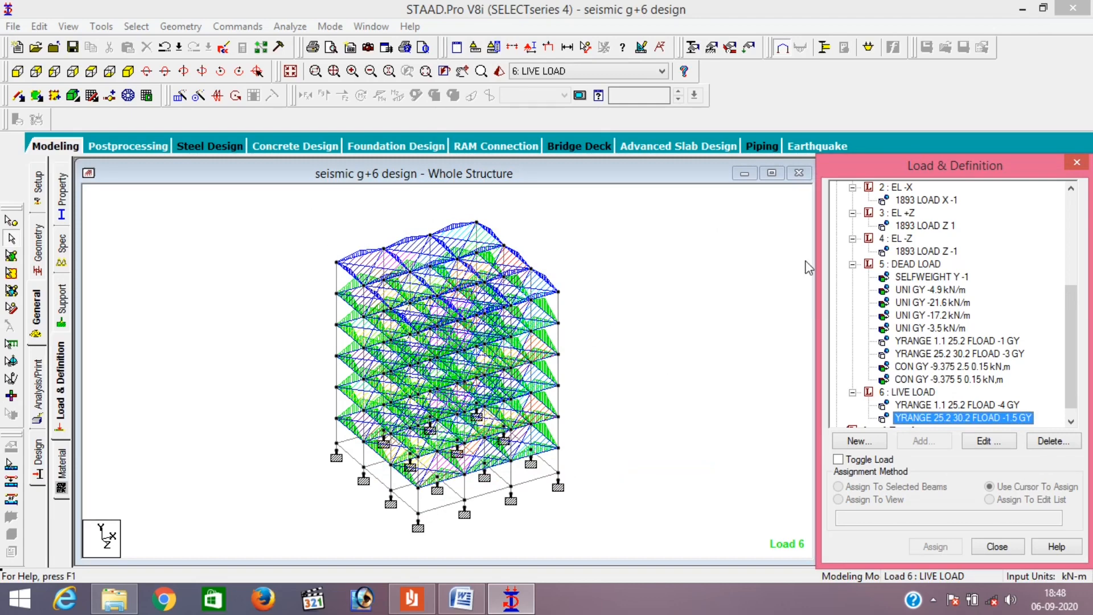
- Check the distribution of the -4 kN/m2 live floor load in plan and isometric view, and review the list of load cases
left_click(947, 406)
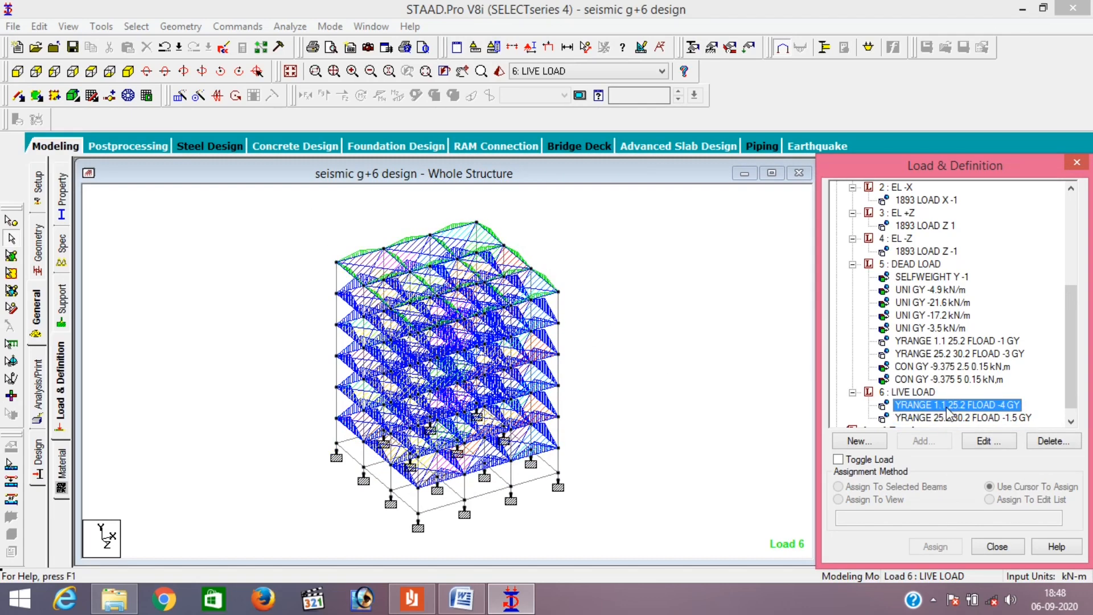
left_click(91, 72)
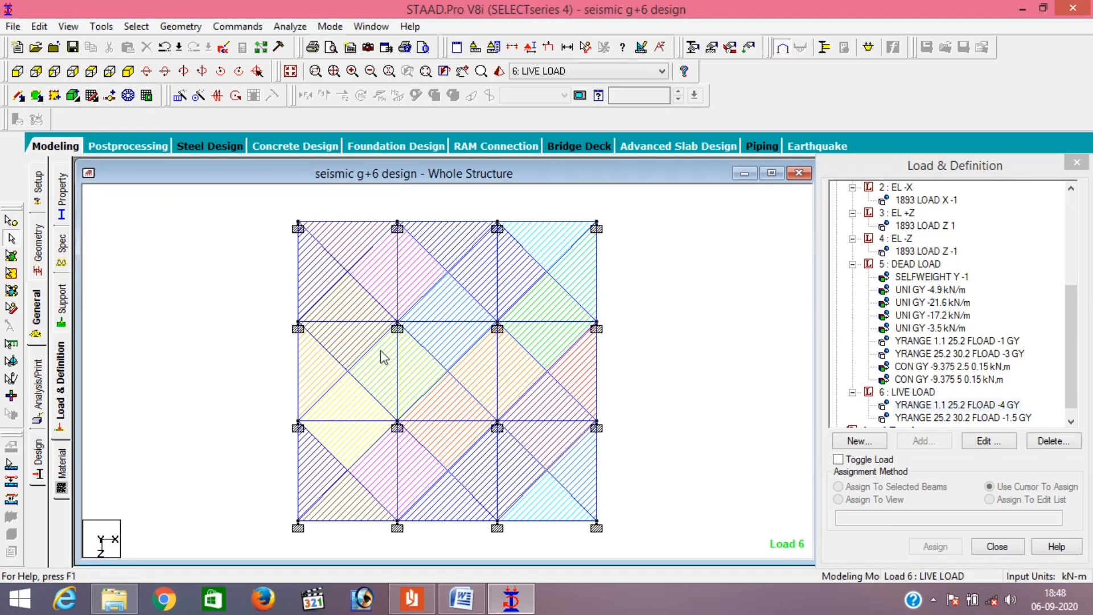
left_click(127, 71)
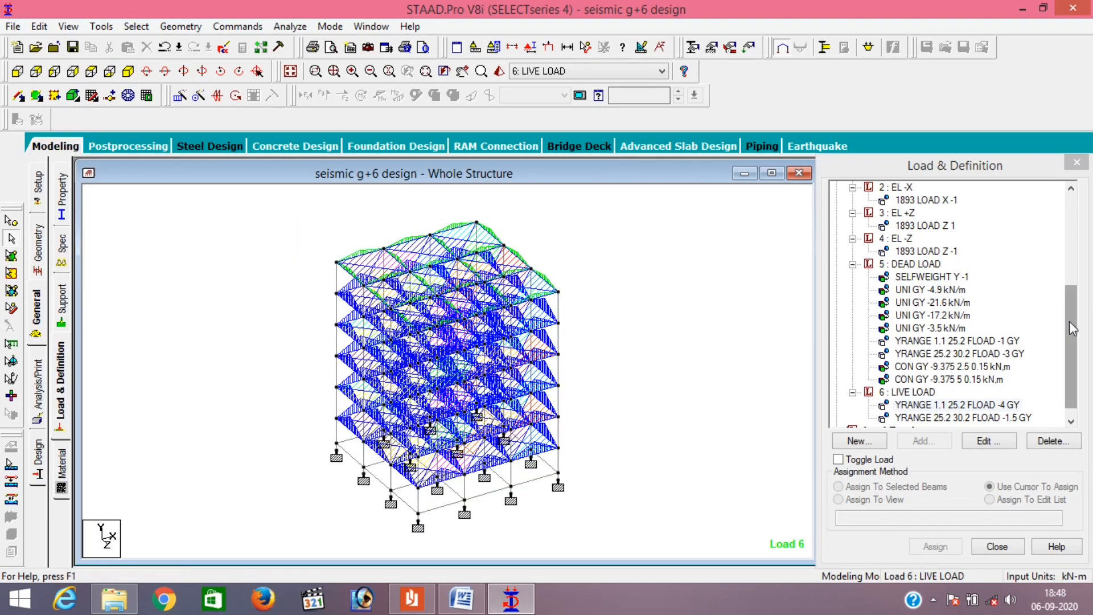
left_click_drag(1072, 329, 1072, 311)
scroll(1073, 310, "up", 3)
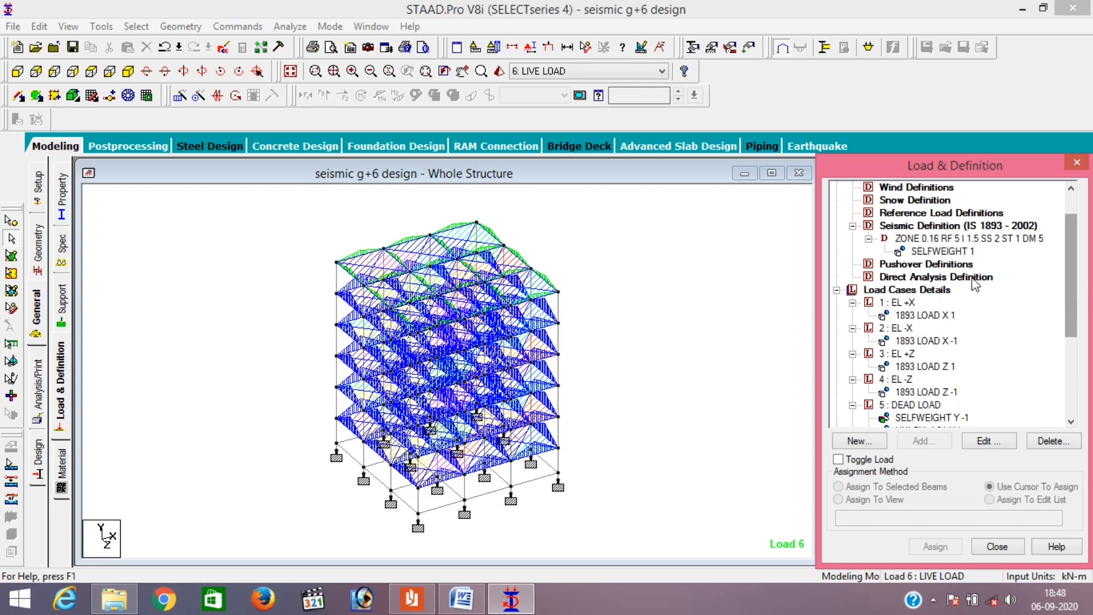
- Save the modified structure and open its input file in the STAAD Editor
left_click(228, 206)
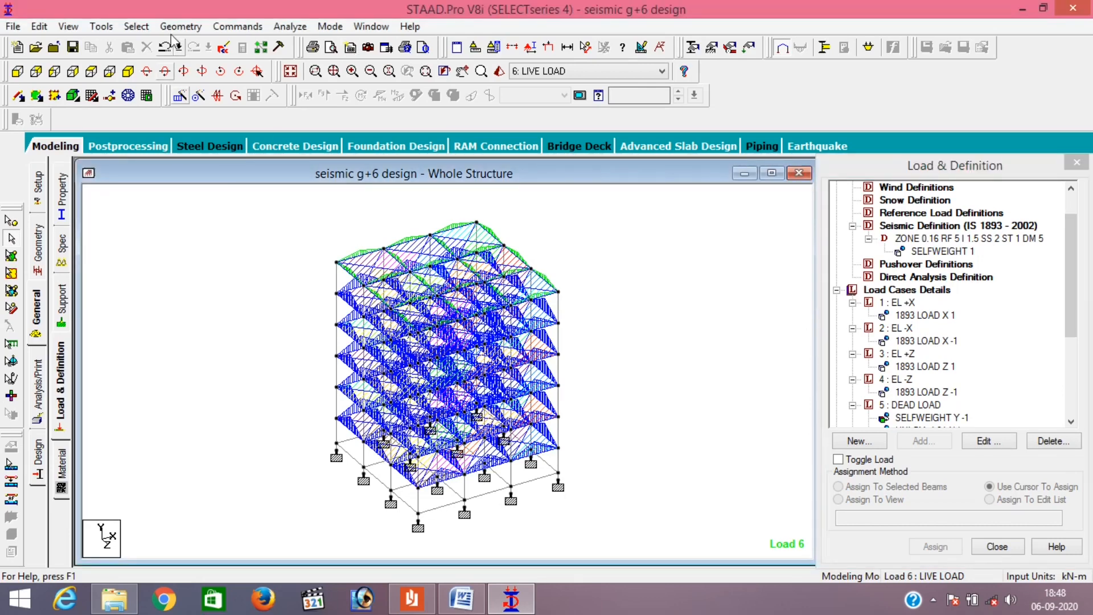
left_click(222, 56)
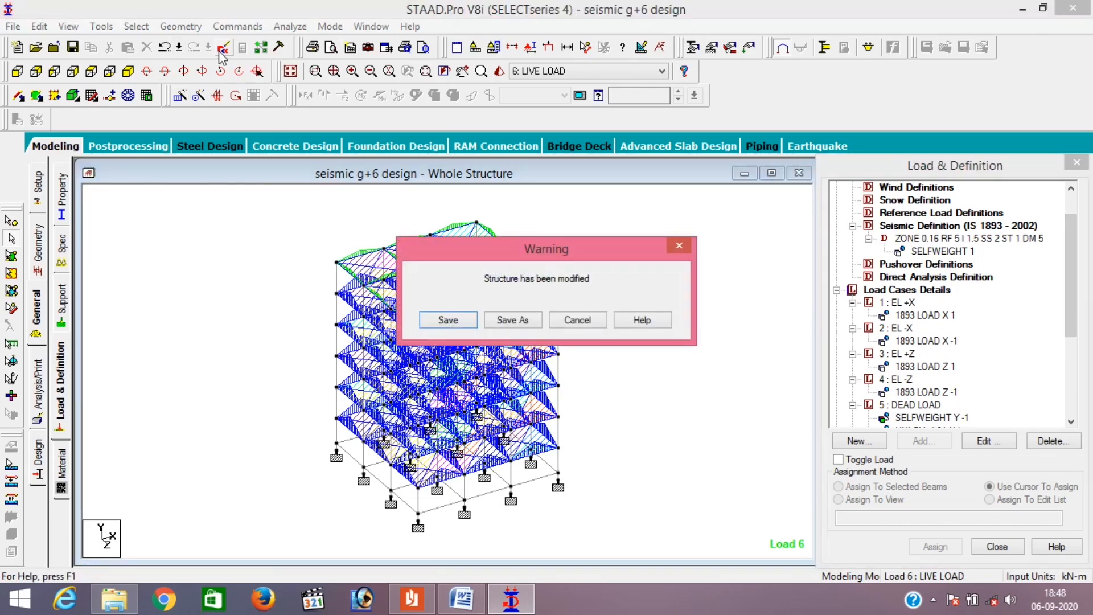
left_click(441, 321)
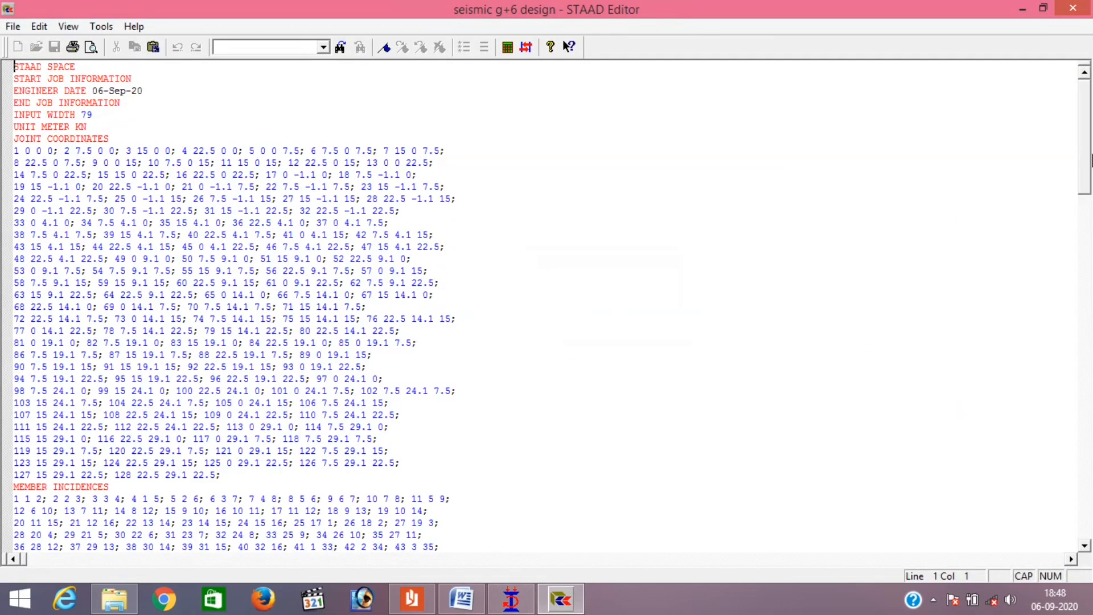
- Copy the MEMBER LOAD block with the four uniform GY loads from load case 5, DEAD LOAD
left_click_drag(1087, 161, 1091, 484)
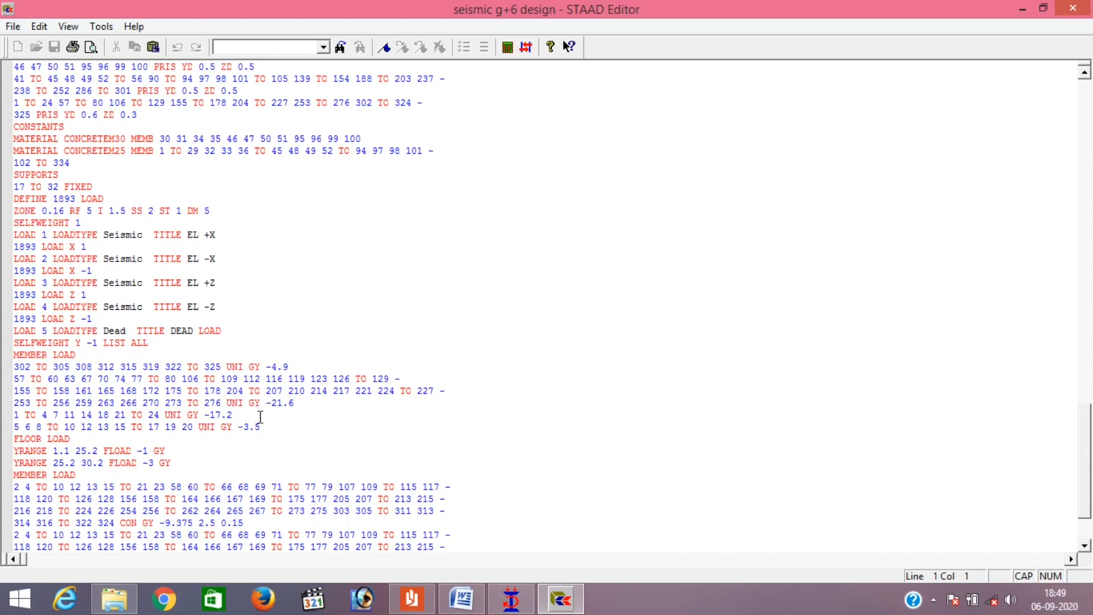
left_click_drag(260, 420, 16, 367)
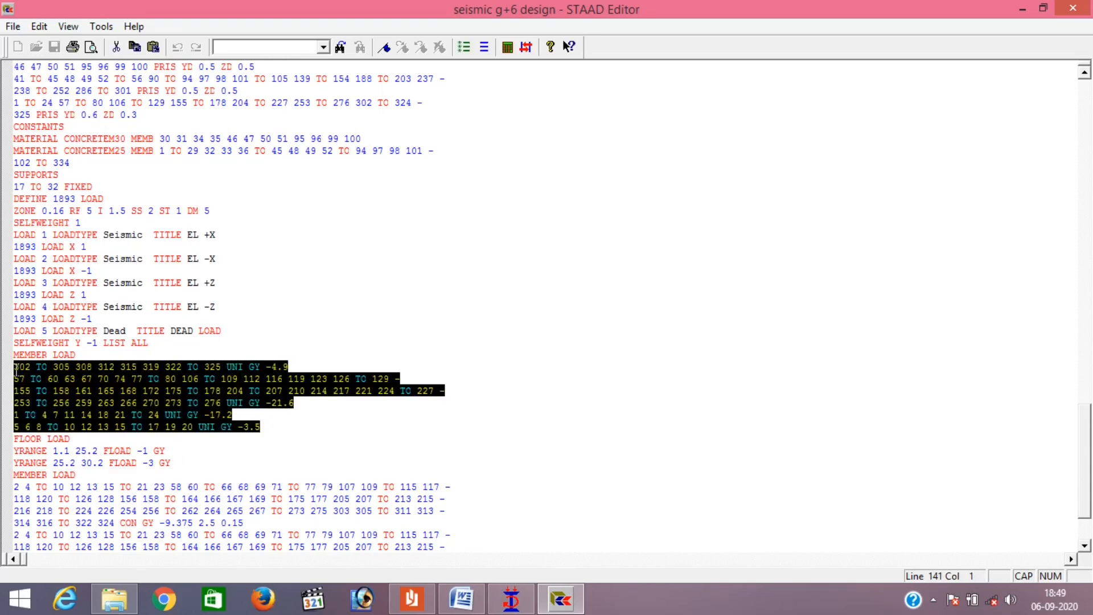
left_click_drag(284, 426, 11, 357)
key("ctrl+c")
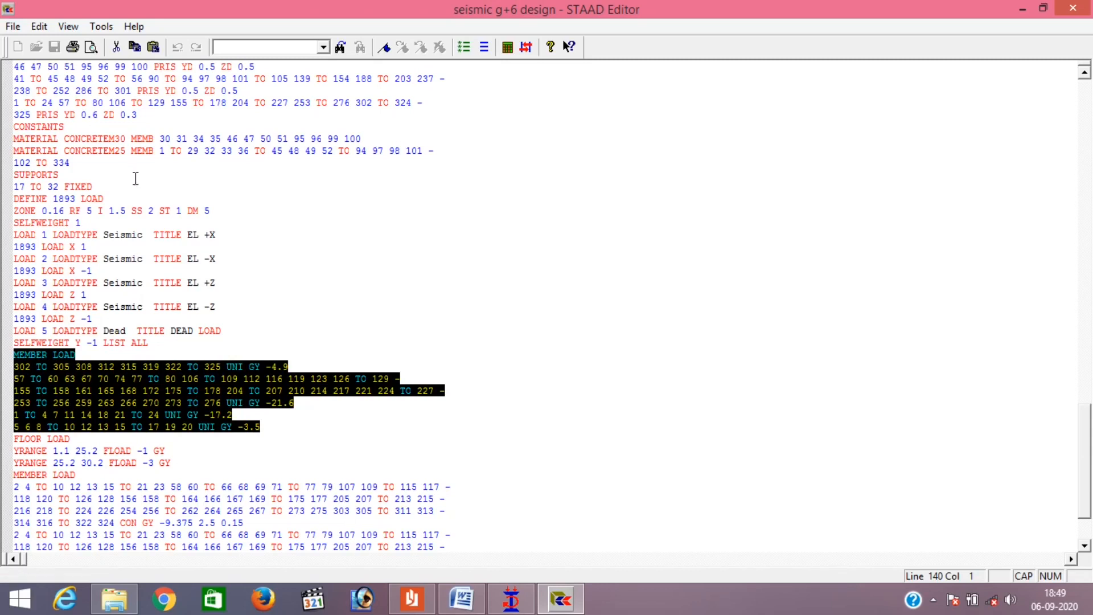
left_click(215, 209)
key("Return")
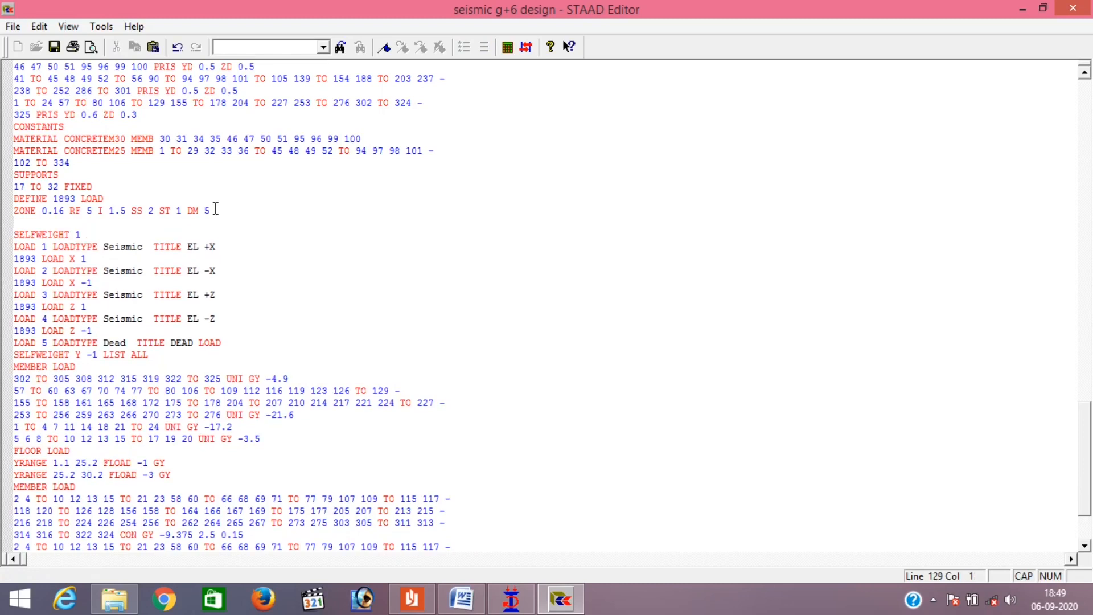
key("BackSpace")
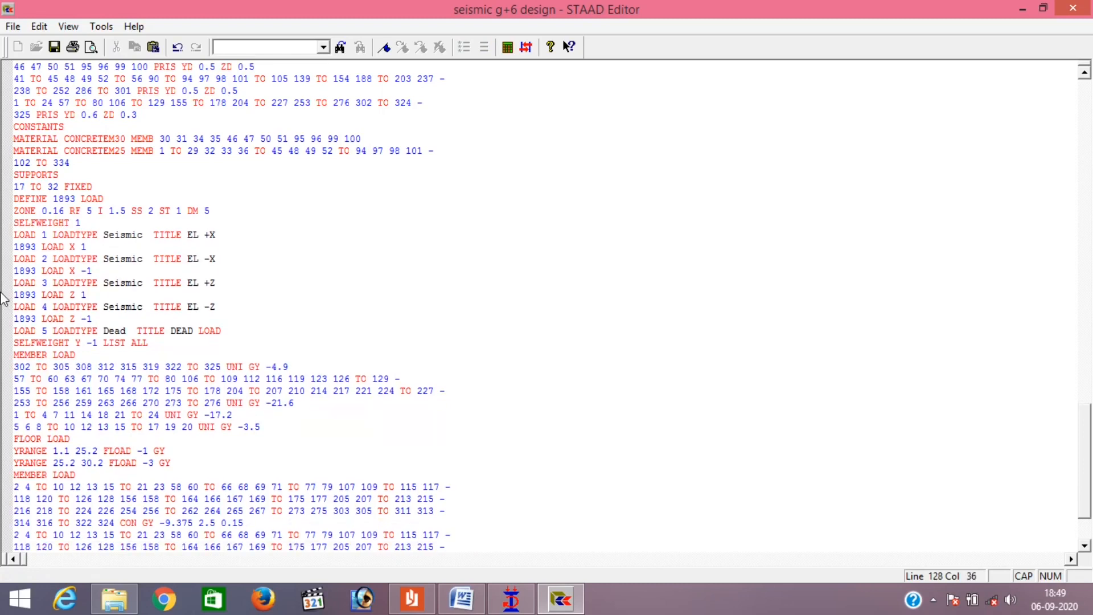
- Paste the copied member load block on a new line below SELFWEIGHT 1 in the 1893 load definition
left_click(94, 227)
key("Return")
key("ctrl+v")
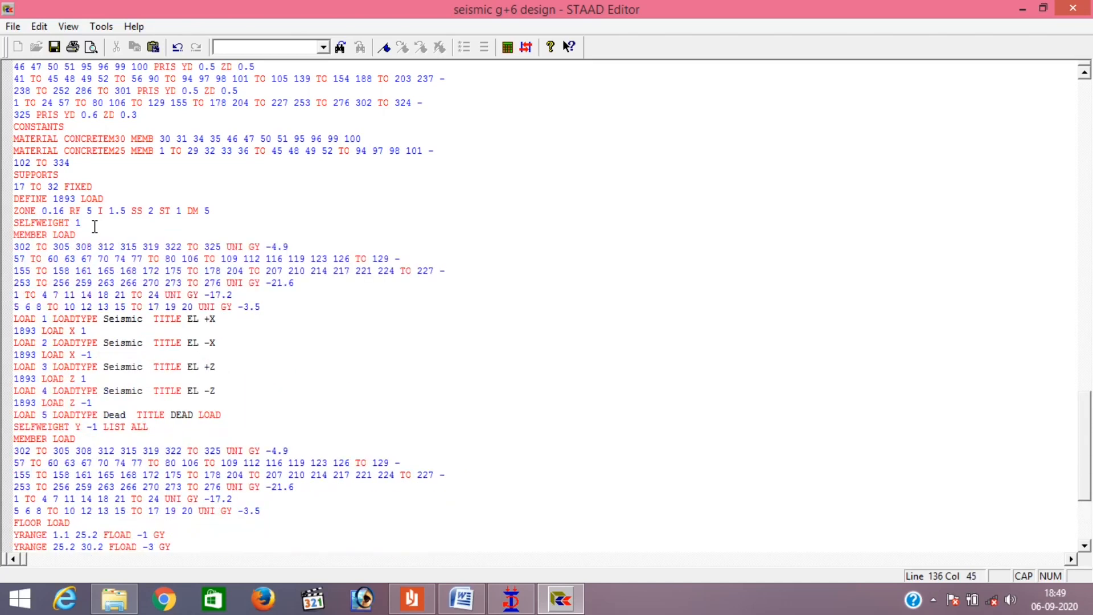
- Change the heading of the pasted block in the 1893 definition to MEMBER WEIGHT
left_click(78, 232)
key("BackSpace")
key("BackSpace")
key("BackSpace")
key("BackSpace")
type("WEIGHT")
key("BackSpace")
key("BackSpace")
type("HT")
- Copy the two CON GY -9.375 member loads from the dead load case to the end of the MEMBER WEIGHT block
left_click_drag(1088, 447, 1090, 479)
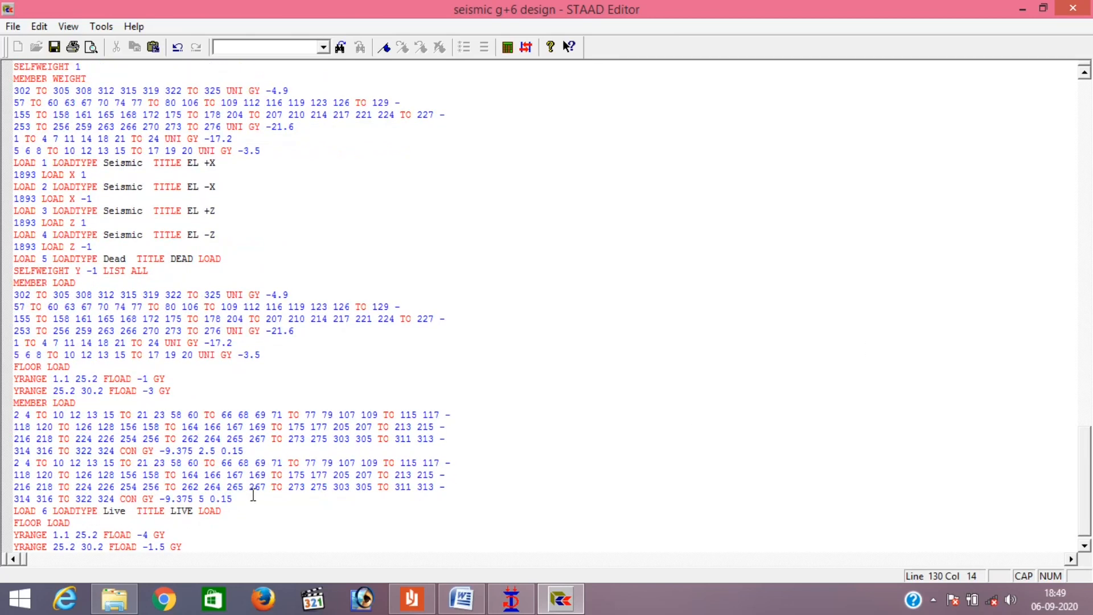
left_click_drag(239, 498, 14, 415)
key("ctrl+c")
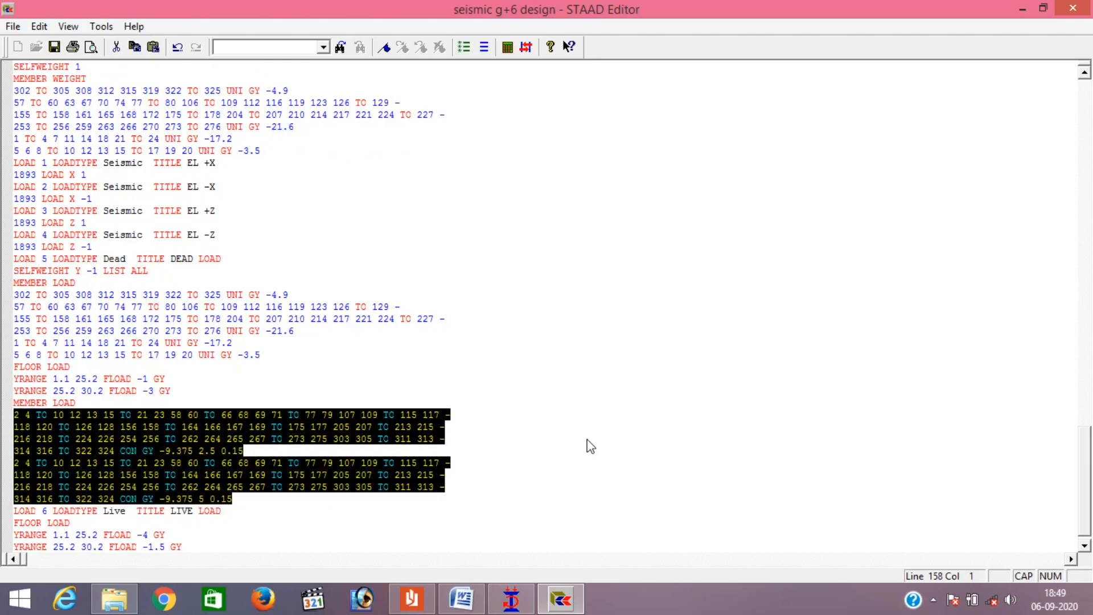
left_click(269, 152)
key("Return")
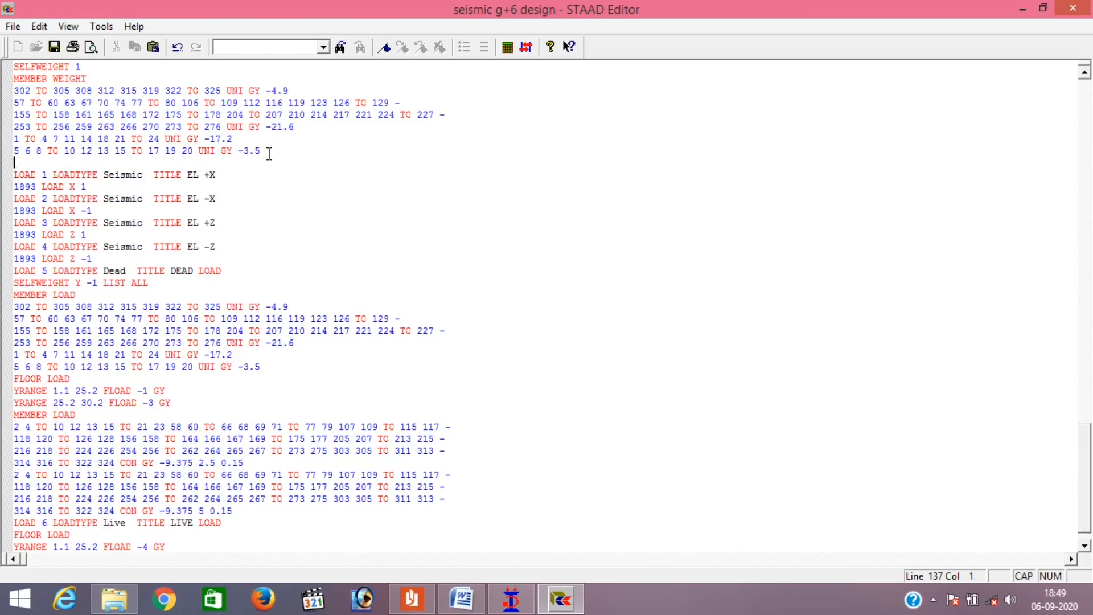
key("ctrl+v")
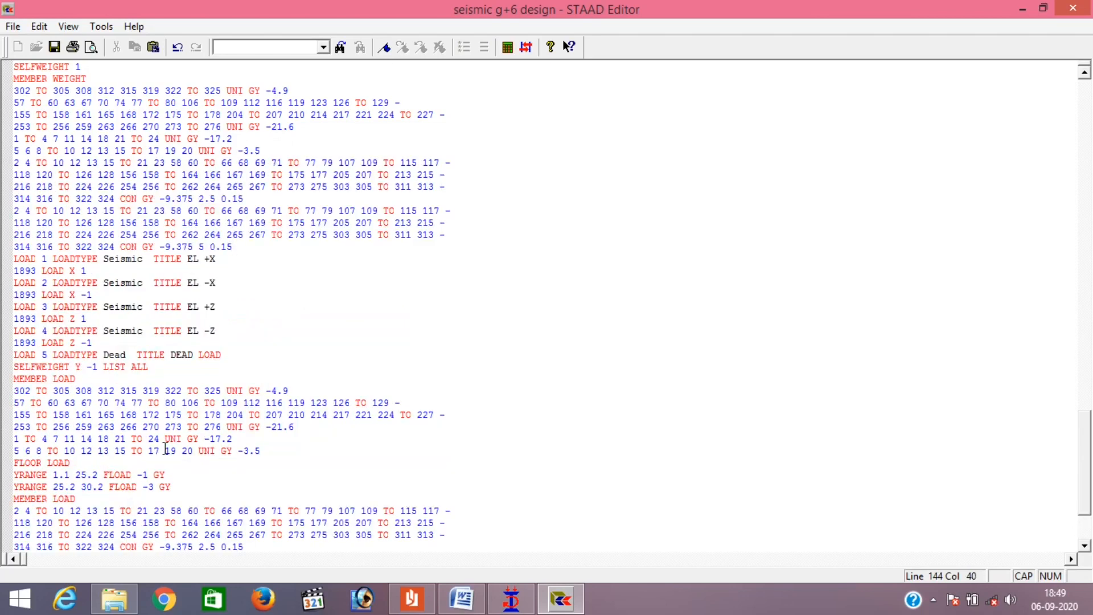
- Copy the dead load FLOOR LOAD block with its -1 and -3 GY ranges below the concentrated loads in the 1893 definition
left_click_drag(178, 483, 8, 465)
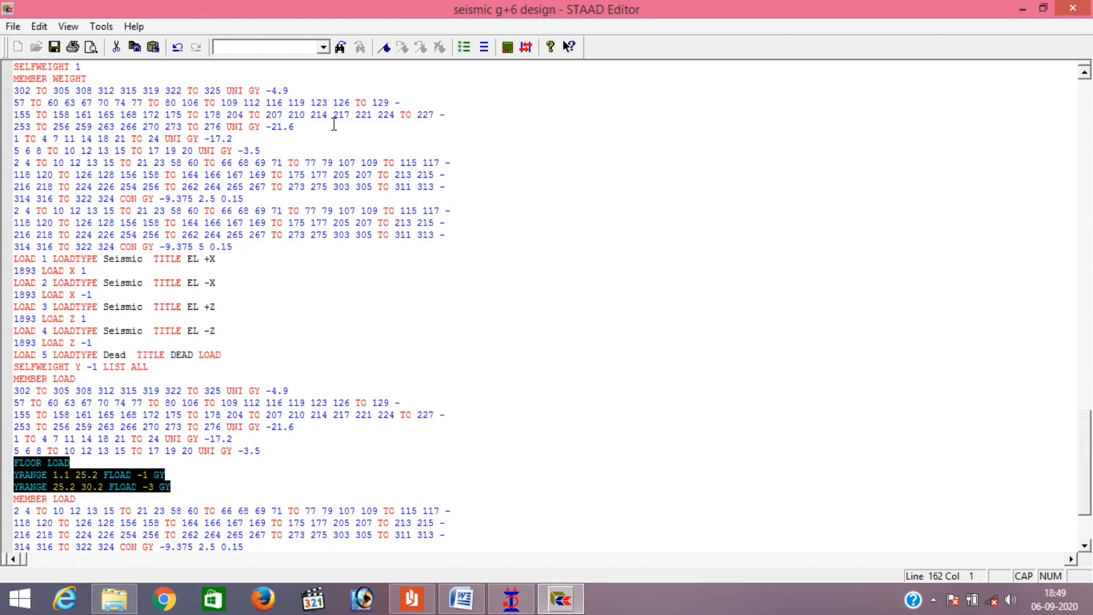
left_click(238, 249)
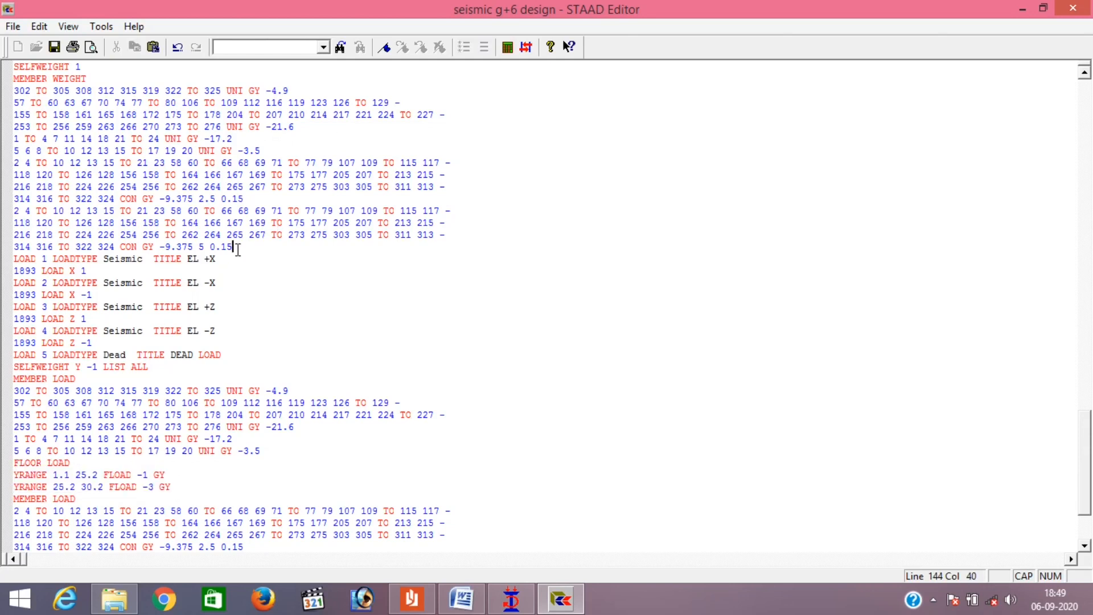
key("Return")
type("FLOOR LOAD YRANGE 1.1 25.2 FLOAD -1 GY YRANGE 25.2 30.2 FLOAD -3 GY")
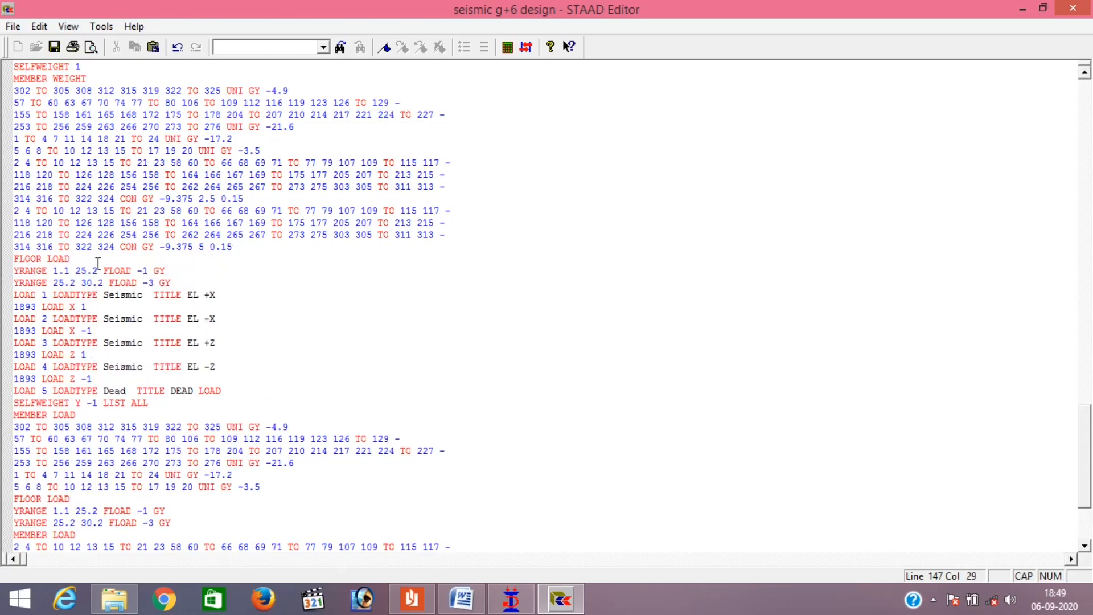
- Change the heading of the copied floor load block to FLOOR WEIGHT
left_click(76, 258)
key("BackSpace")
key("BackSpace")
key("BackSpace")
key("BackSpace")
type("WEIGHT")
- Copy the two live load YRANGE lines, FLOAD -4 GY and FLOAD -1.5 GY, to the end of the FLOOR WEIGHT block
scroll(1089, 455, "down", 4)
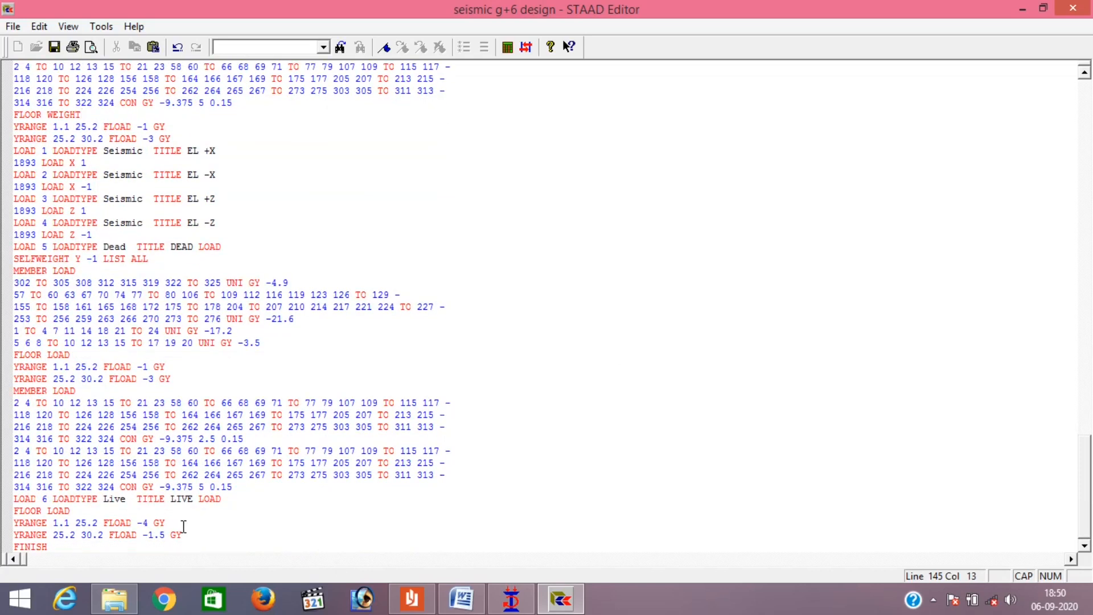
left_click_drag(182, 535, 13, 523)
key("ctrl+c")
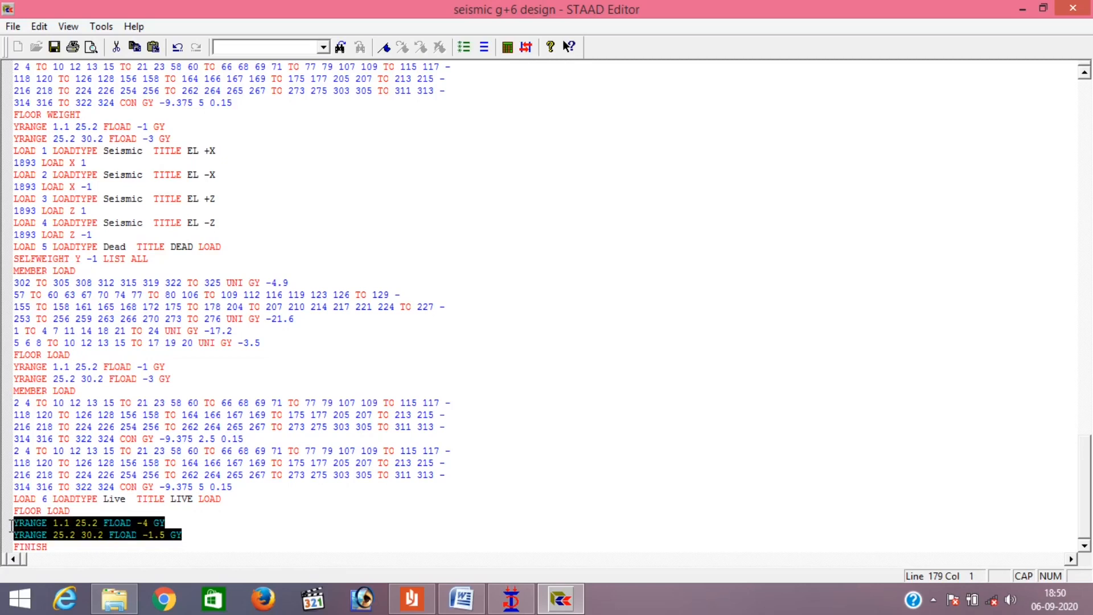
left_click(180, 138)
key("Return")
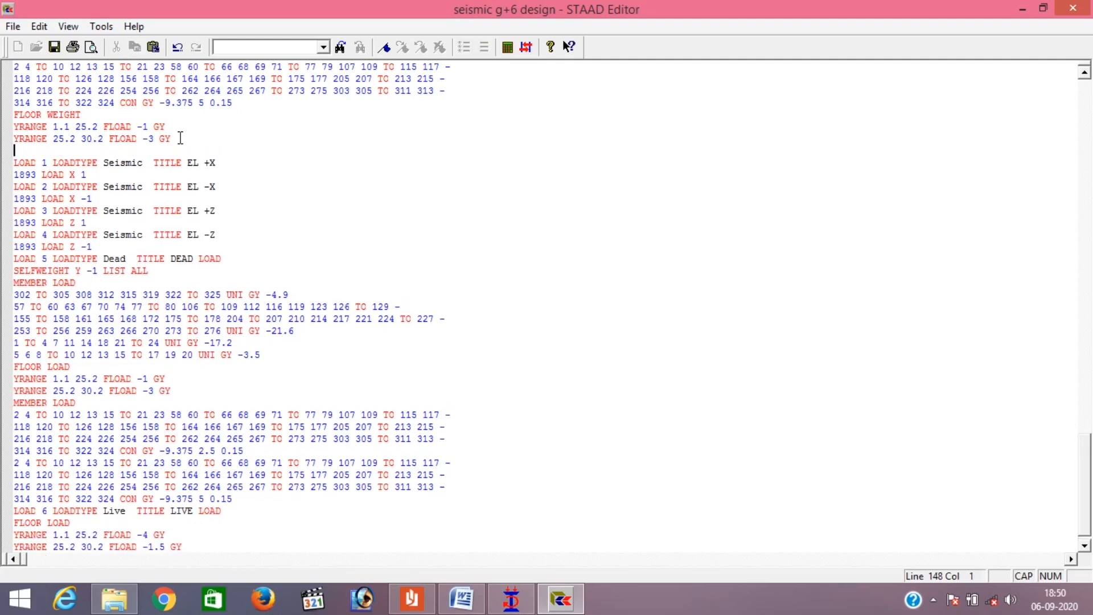
key("ctrl+v")
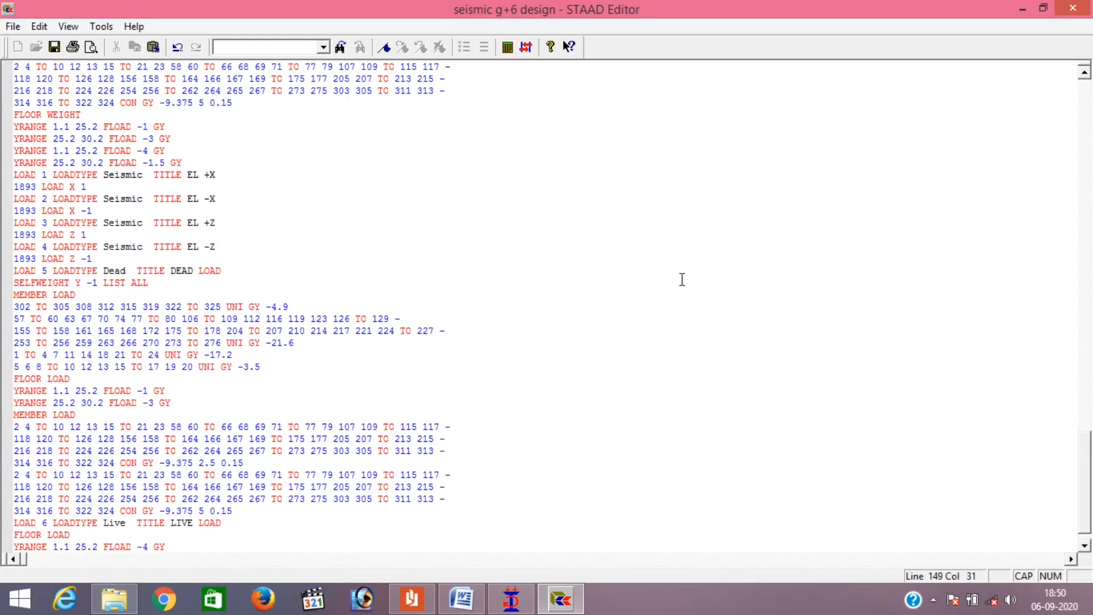
- Make all MEMBER WEIGHT values positive: uniform weights 4.9, 21.6, 17.2 and 3.5, and both concentrated weights 9.375
left_click_drag(1087, 495, 1087, 451)
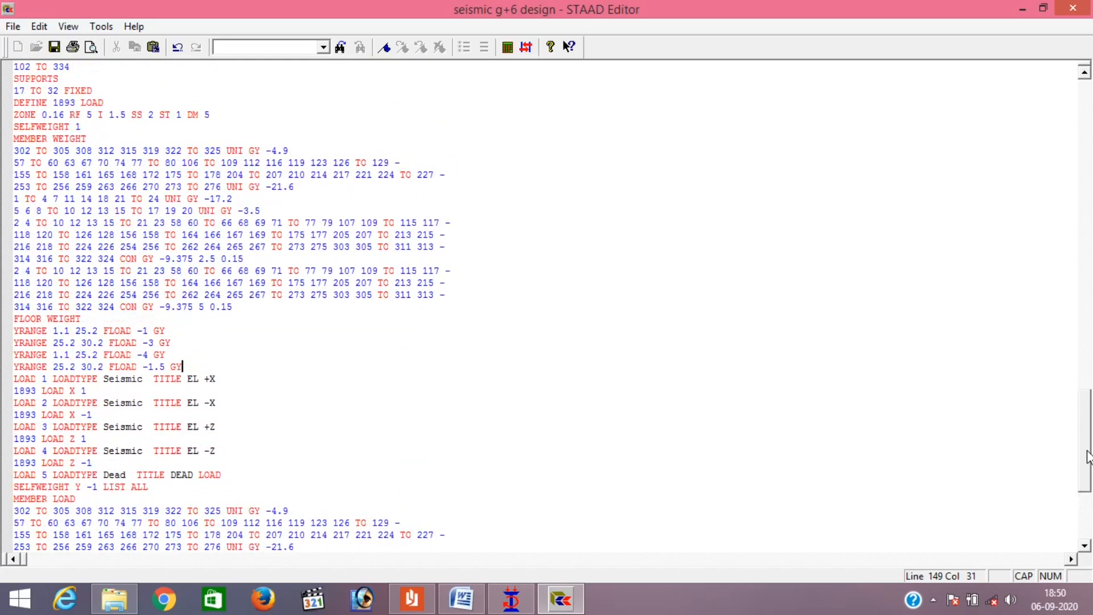
left_click(212, 197)
key("BackSpace")
left_click(275, 151)
key("BackSpace")
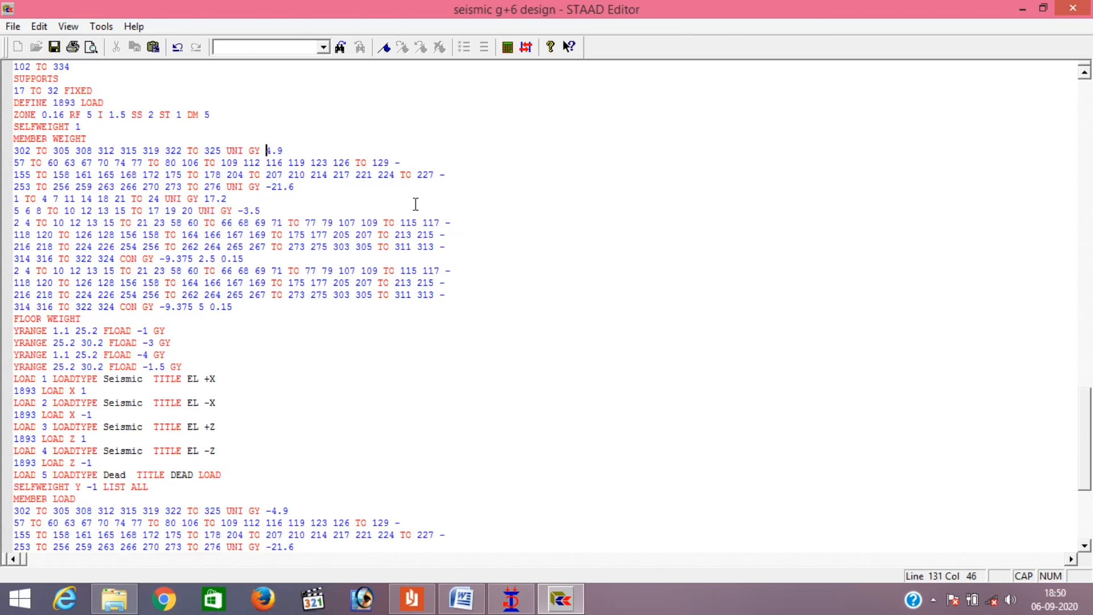
left_click(273, 187)
key("BackSpace")
left_click(245, 210)
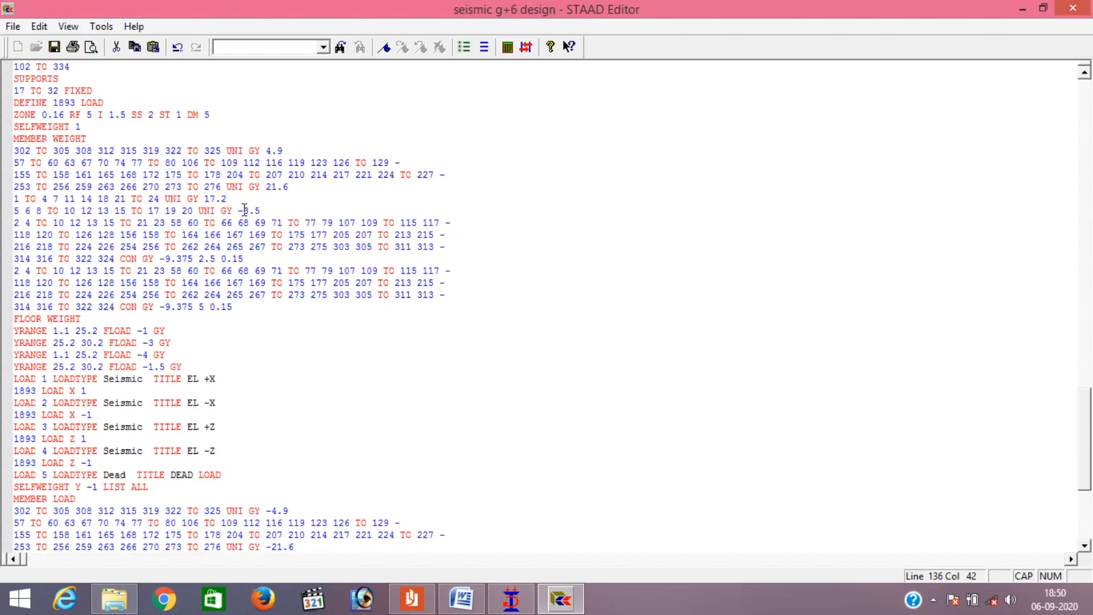
key("BackSpace")
left_click(165, 260)
key("BackSpace")
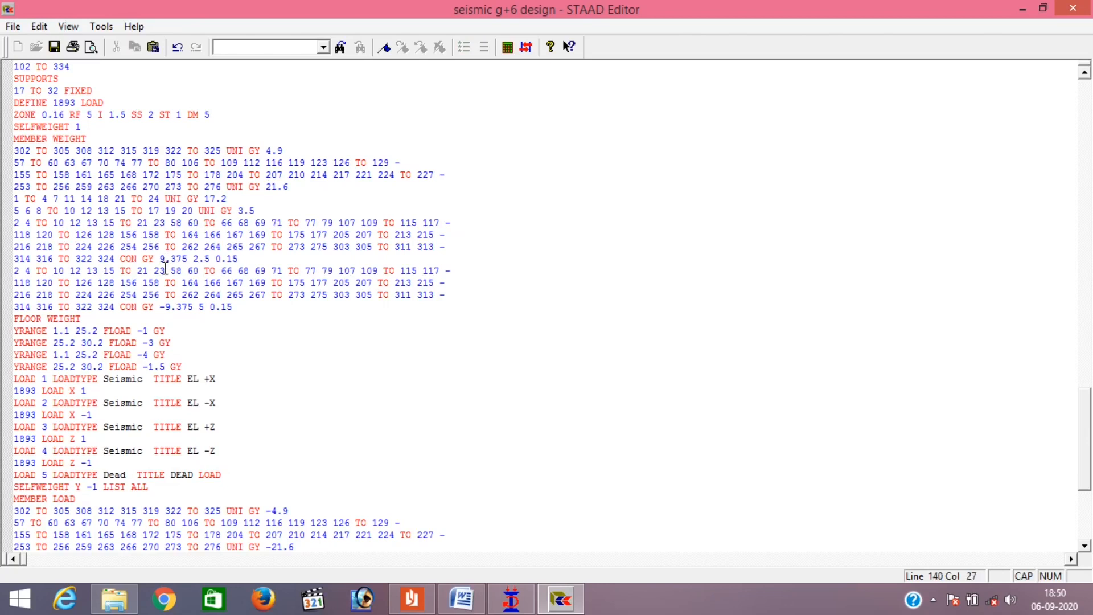
left_click(165, 307)
key("BackSpace")
- Make the four FLOOR WEIGHT values positive: 1, 3, 4 and 1.5
left_click(141, 331)
key("BackSpace")
left_click(148, 343)
key("BackSpace")
left_click(143, 355)
key("BackSpace")
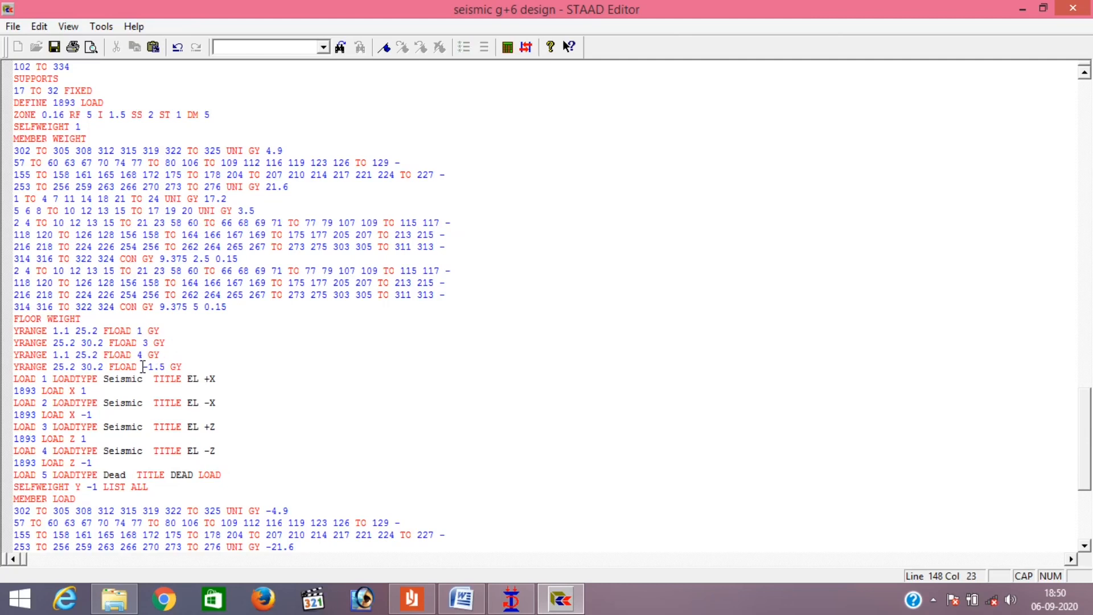
left_click(149, 368)
key("BackSpace")
- Set the live load floor weights to 0.75 for the 25.2 to 30.2 range and 2 for the 1.1 to 25.2 range
left_click(160, 367)
key("BackSpace")
key("BackSpace")
key("BackSpace")
type("0.75")
left_click(145, 356)
key("BackSpace")
type("2")
- Set the last two uniform weights in the MEMBER WEIGHT block to 1.75 for the 3.5 entry and 8.6 for the 17.2 entry
left_click(262, 211)
key("BackSpace")
key("BackSpace")
key("BackSpace")
type("1.75")
left_click(228, 198)
key("BackSpace")
key("BackSpace")
key("BackSpace")
key("BackSpace")
type("8.6")
- Add the line PERFORM ANALYSIS PRINT LOAD DATA directly below 1893 LOAD X 1 in load case 1
left_click_drag(1086, 458, 1089, 504)
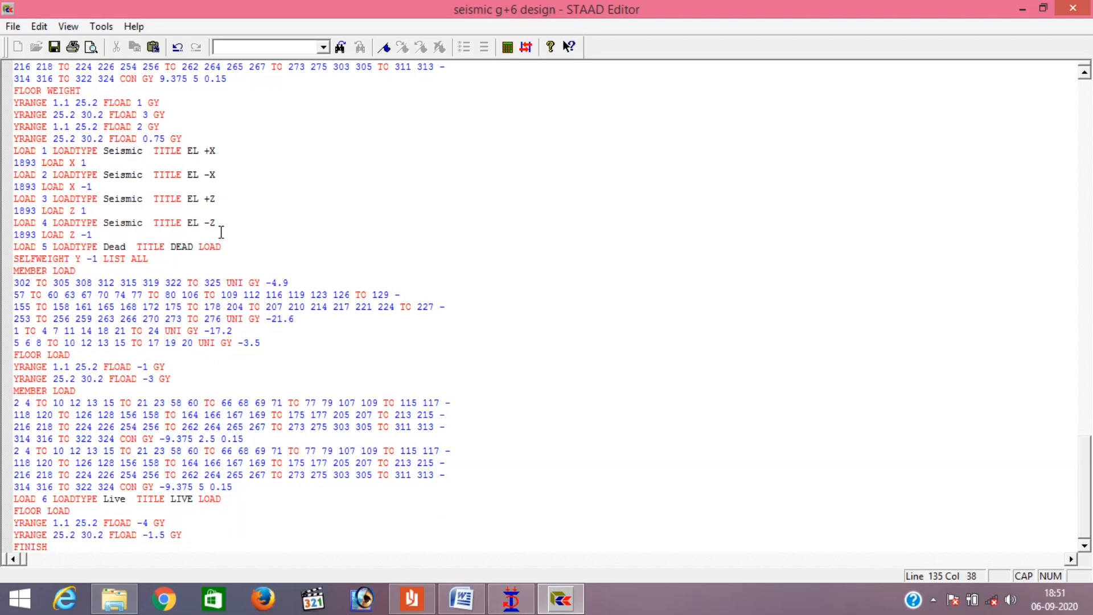
left_click(97, 163)
key("Return")
type("F")
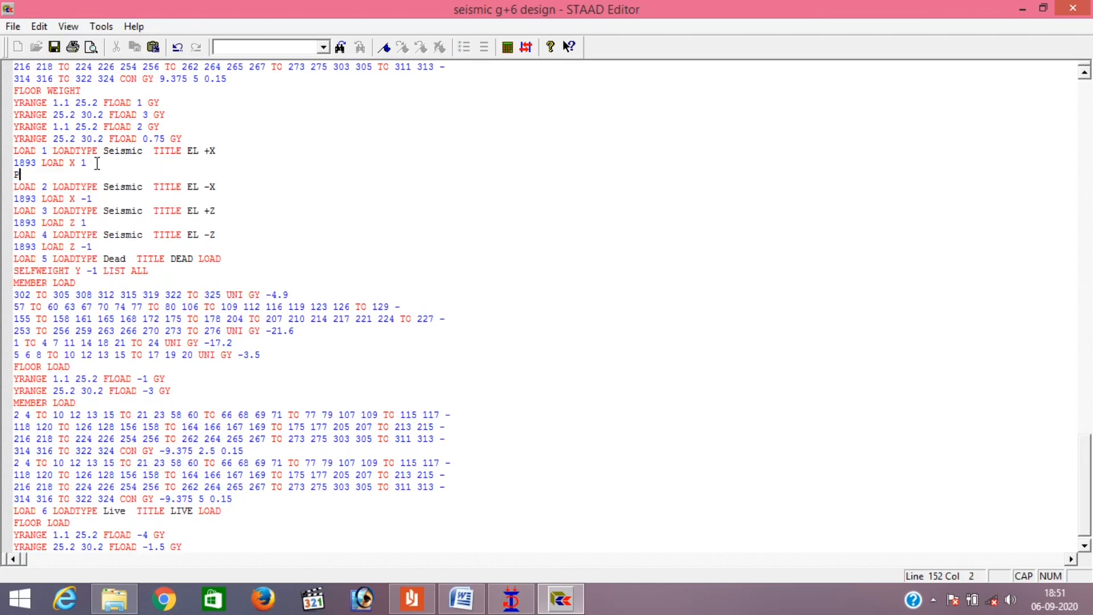
type("RIN")
key("BackSpace")
key("BackSpace")
key("BackSpace")
key("BackSpace")
type("ERFORM ")
type("A")
type("NAN")
type("YSIS ")
type("PRI")
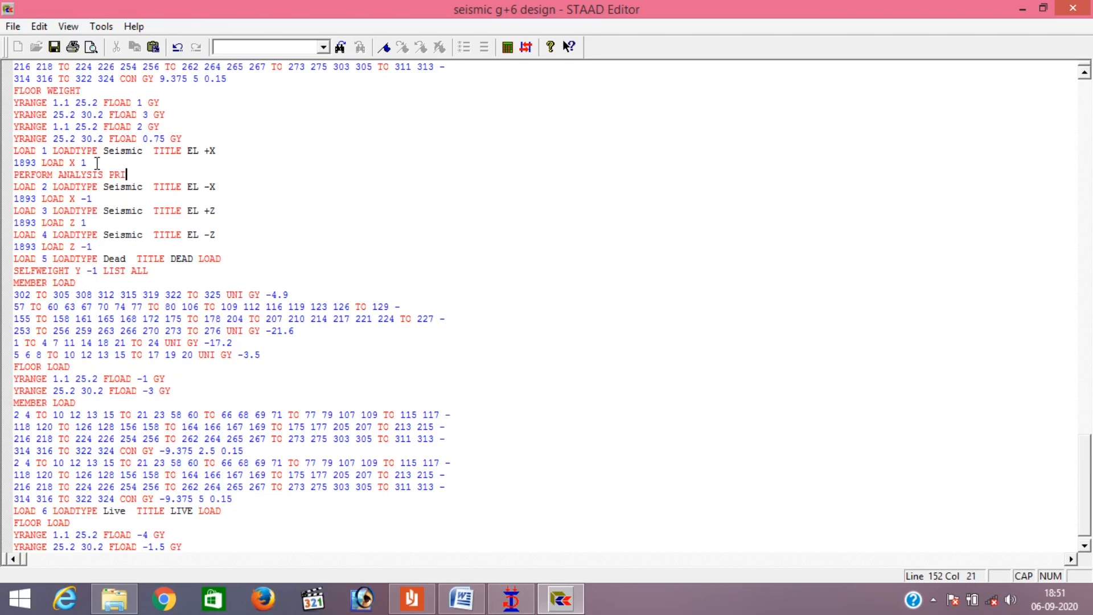
type("NT LOAD DATA")
- Copy the PERFORM ANALYSIS PRINT LOAD DATA line to the end of seismic load cases 2, 3 and 4, and save the file
left_click_drag(193, 174, 13, 174)
key("ctrl+c")
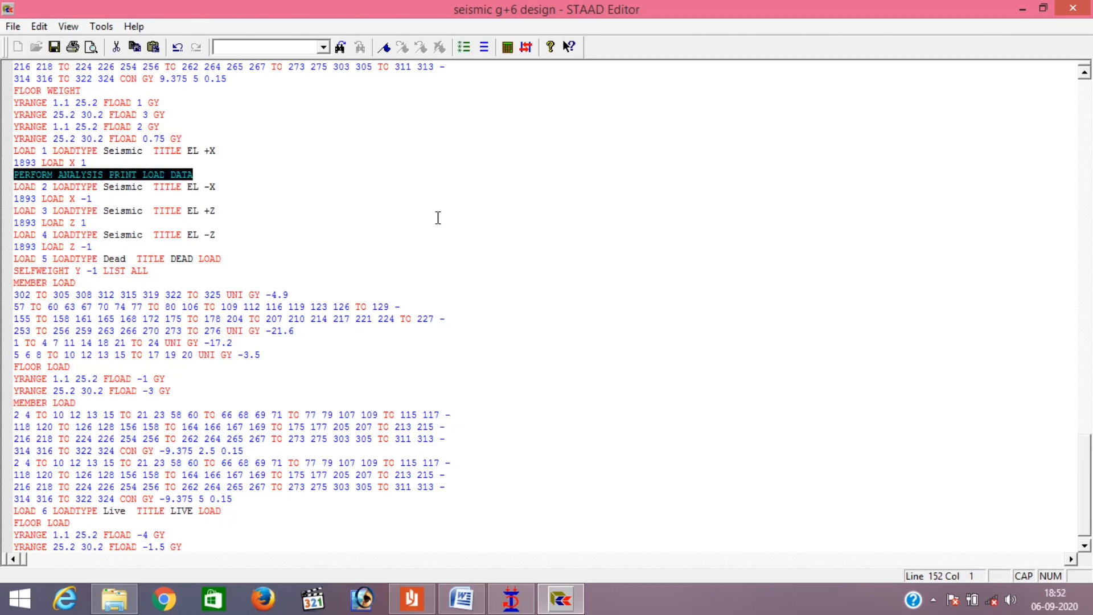
left_click(95, 198)
key("Return")
key("ctrl+v")
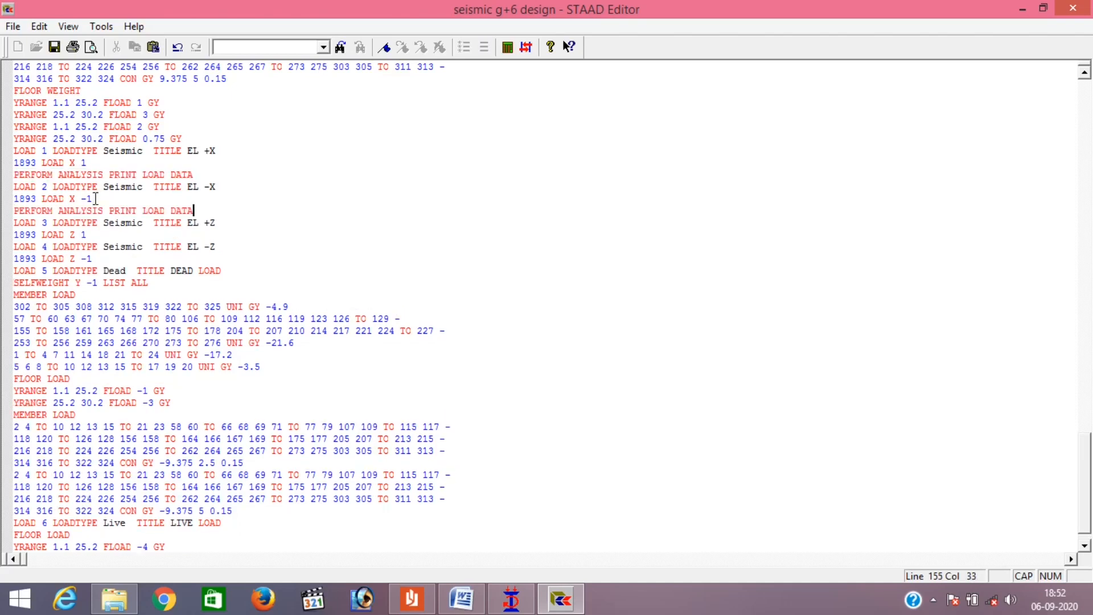
left_click(94, 234)
key("Return")
key("ctrl+v")
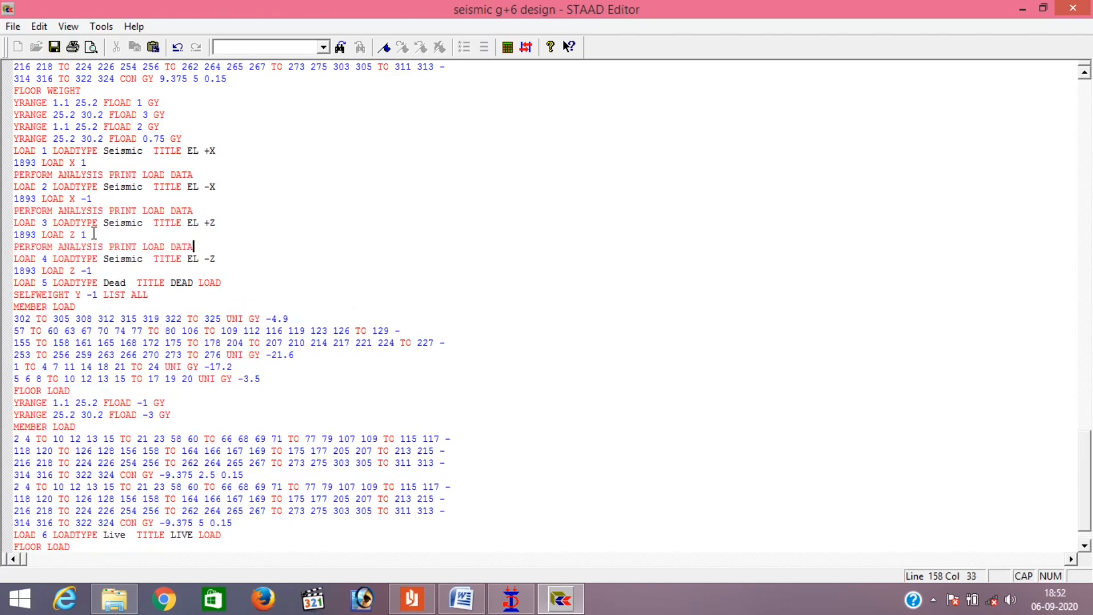
left_click(101, 272)
key("Return")
key("ctrl+v")
key("ctrl+s")
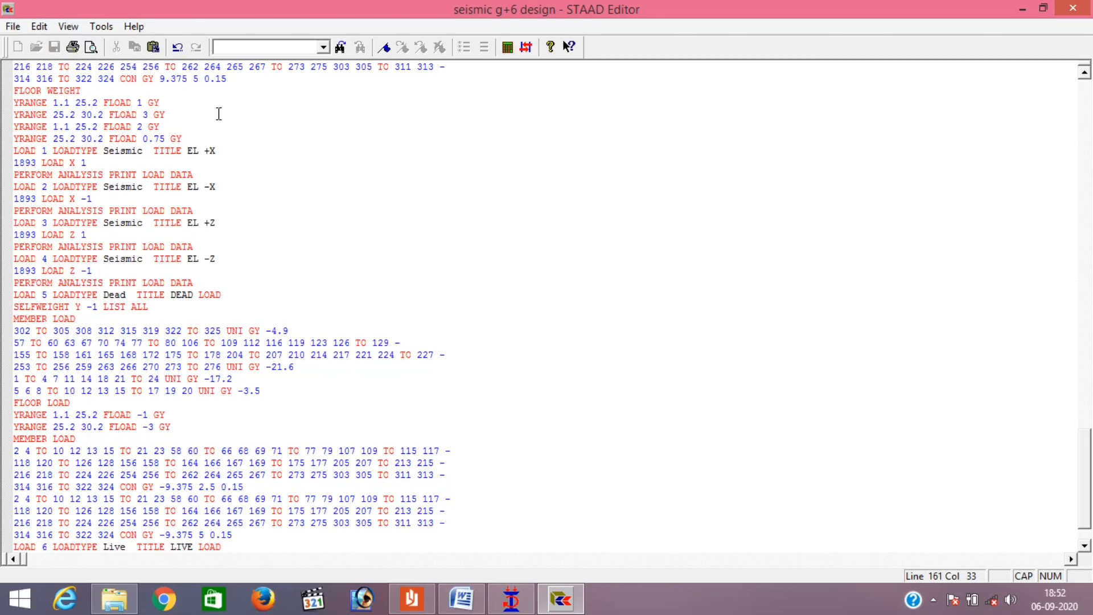
- Set the damping value DM in the 1893 ZONE line to 0.05, save the input file and close the editor
left_click_drag(1087, 493, 1085, 424)
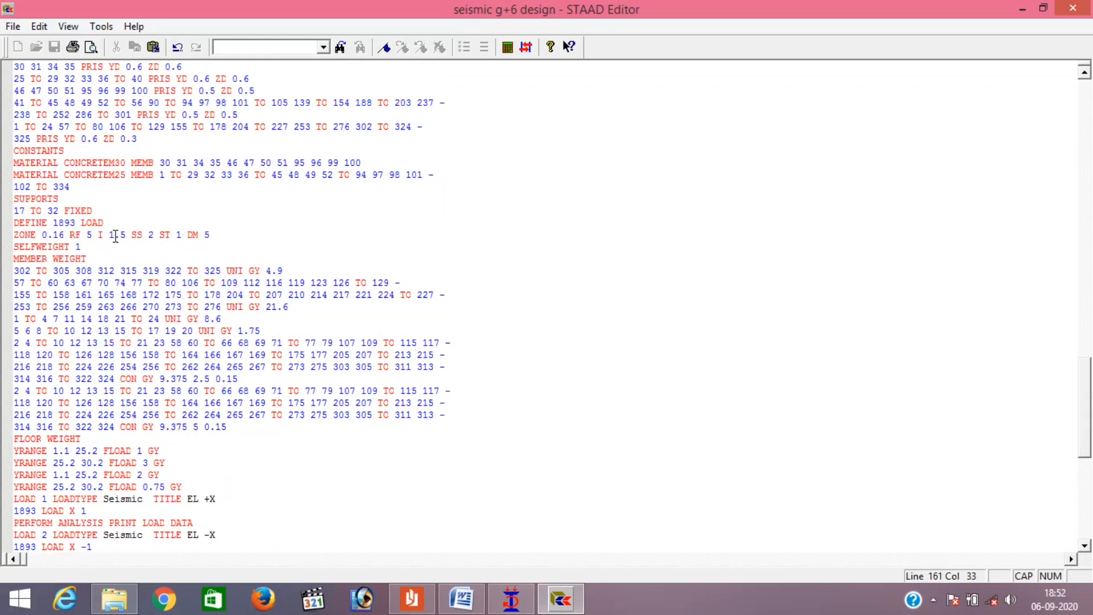
left_click(213, 234)
key("BackSpace")
type("0.05")
key("ctrl+s")
left_click(1073, 8)
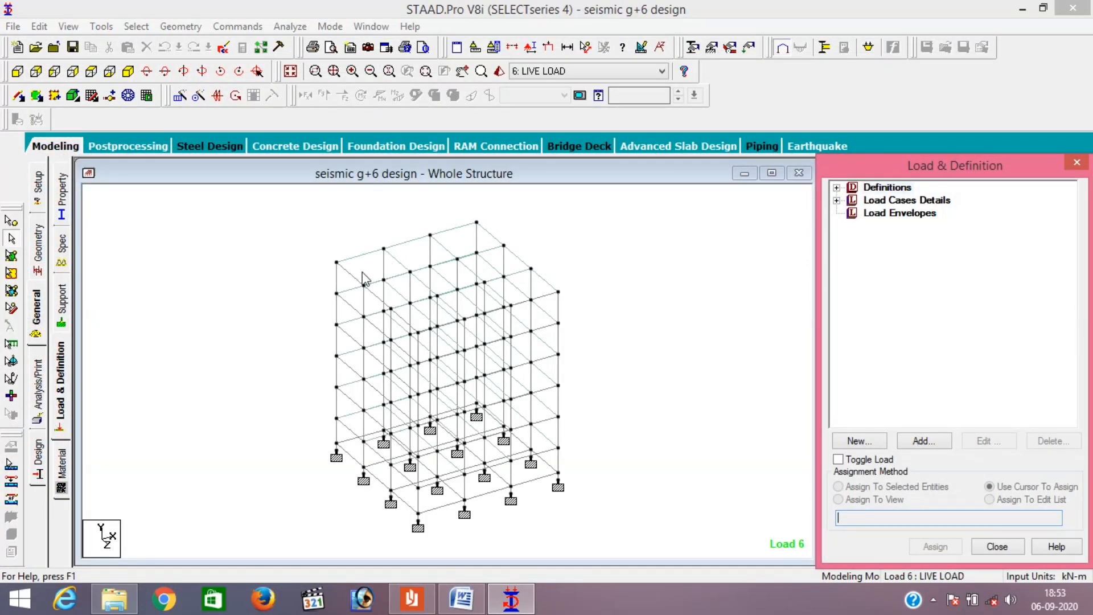
- Add a Perform Analysis command with the No Print option at the end of the model's commands
left_click(37, 393)
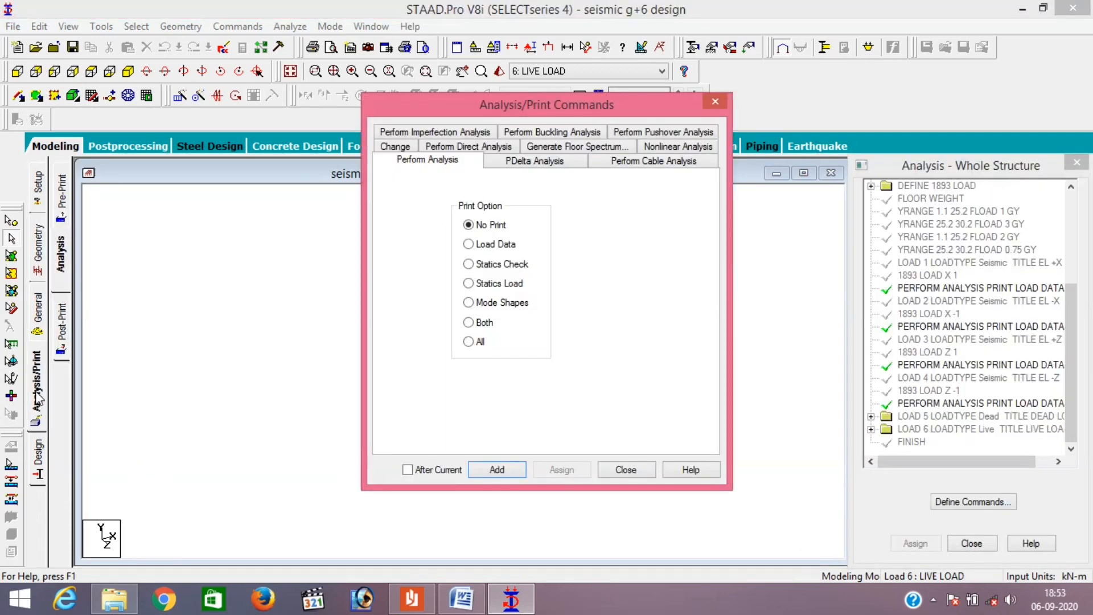
left_click(497, 470)
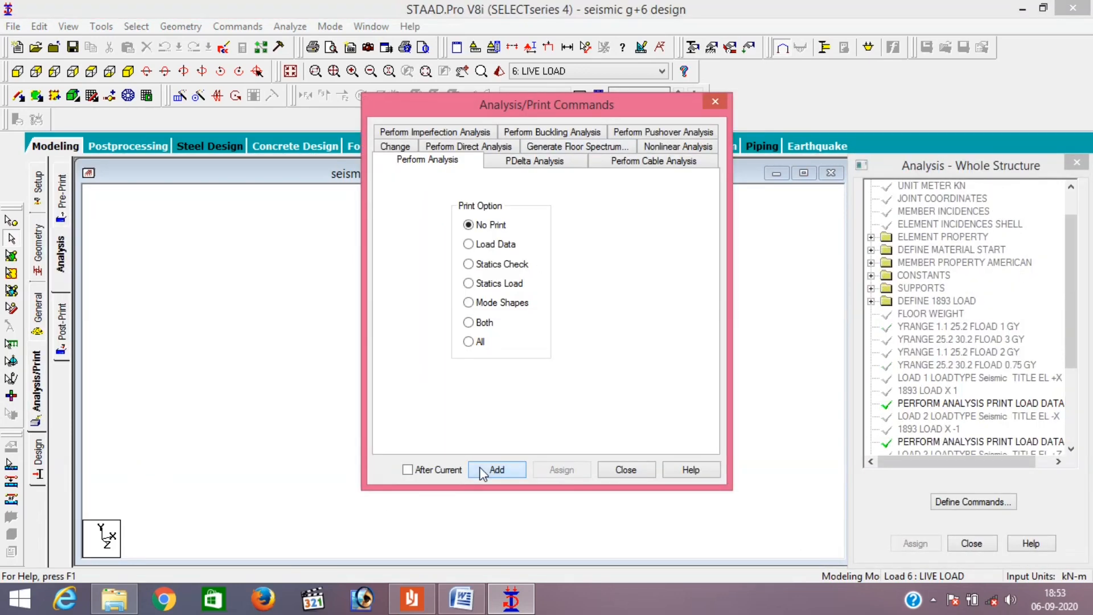
left_click(634, 470)
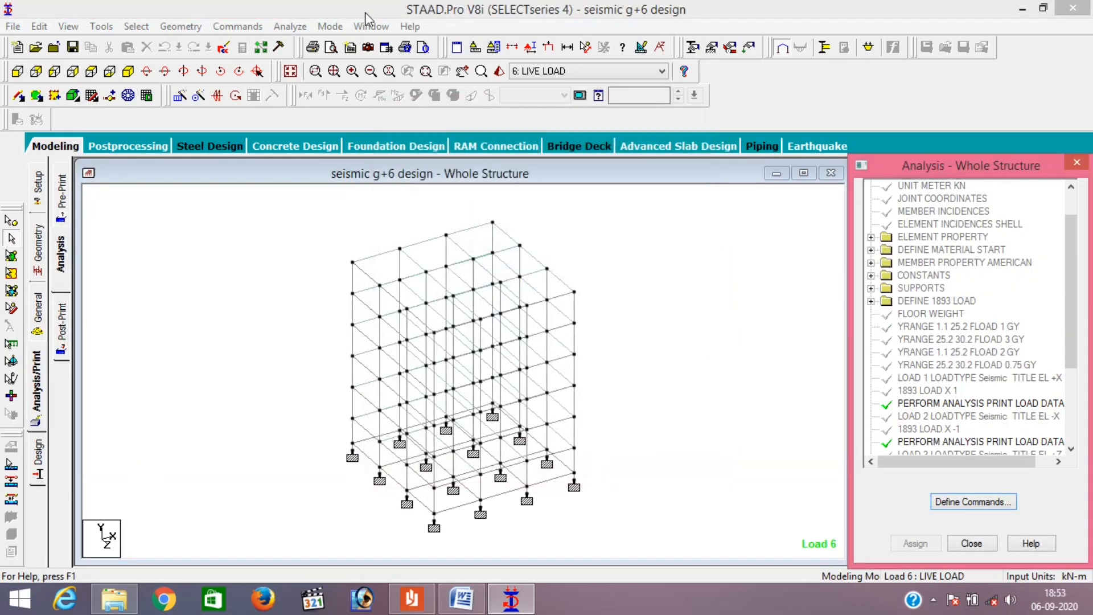
- Save the structure and run the analysis, and inspect the listed errors in its output file
left_click(290, 27)
left_click(297, 41)
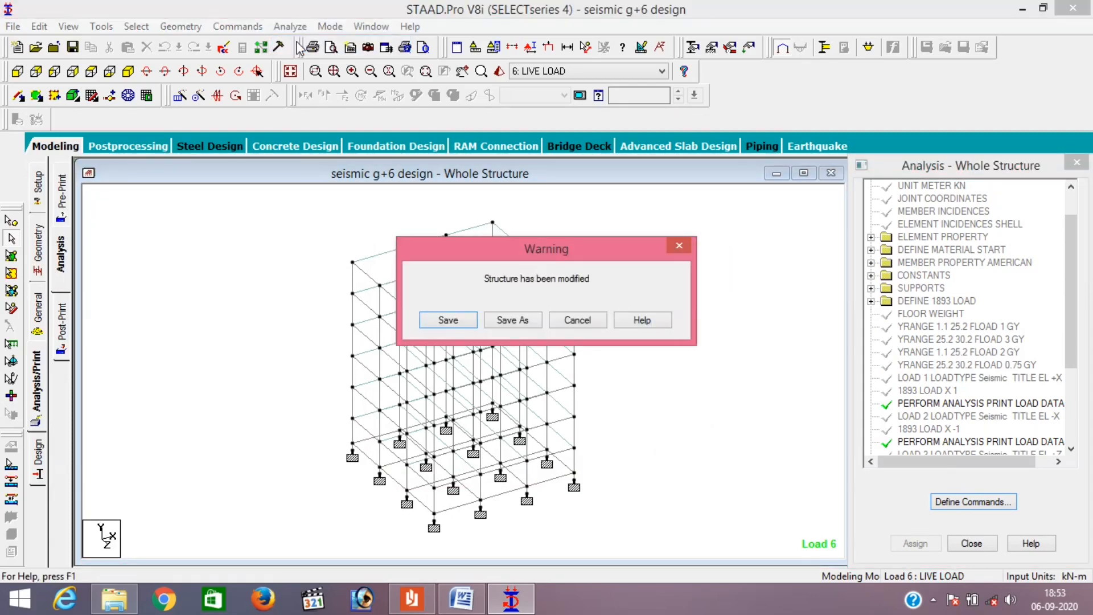
left_click(431, 321)
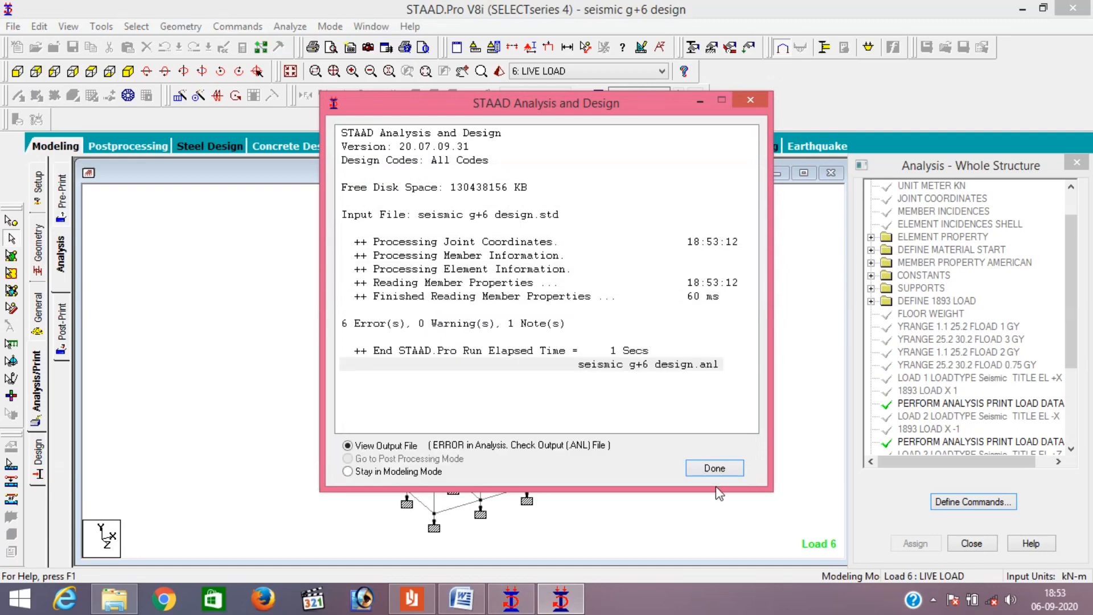
left_click(700, 473)
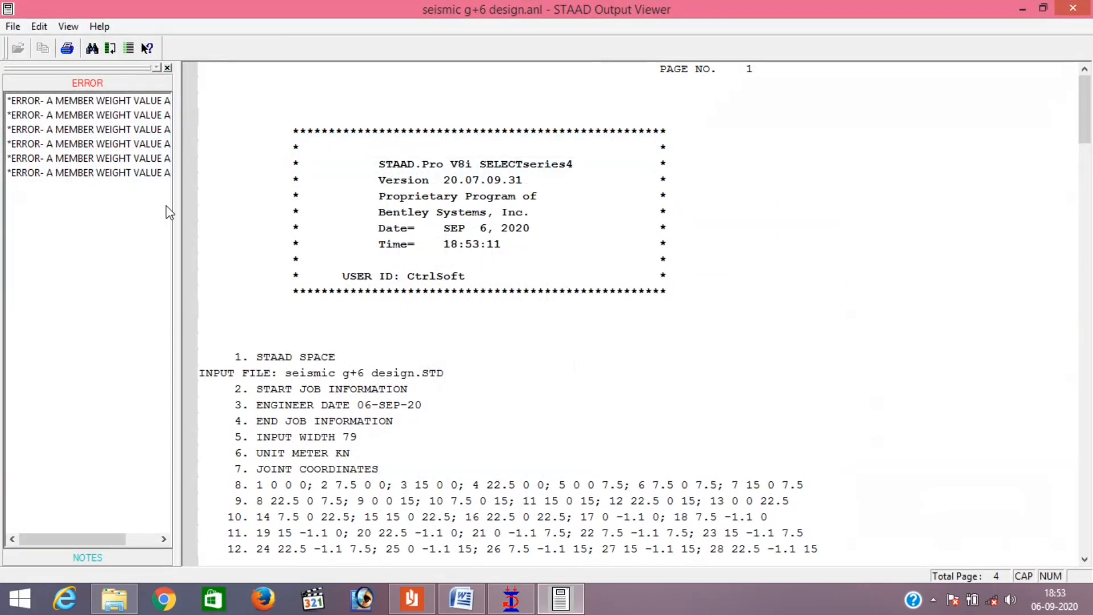
left_click(120, 121)
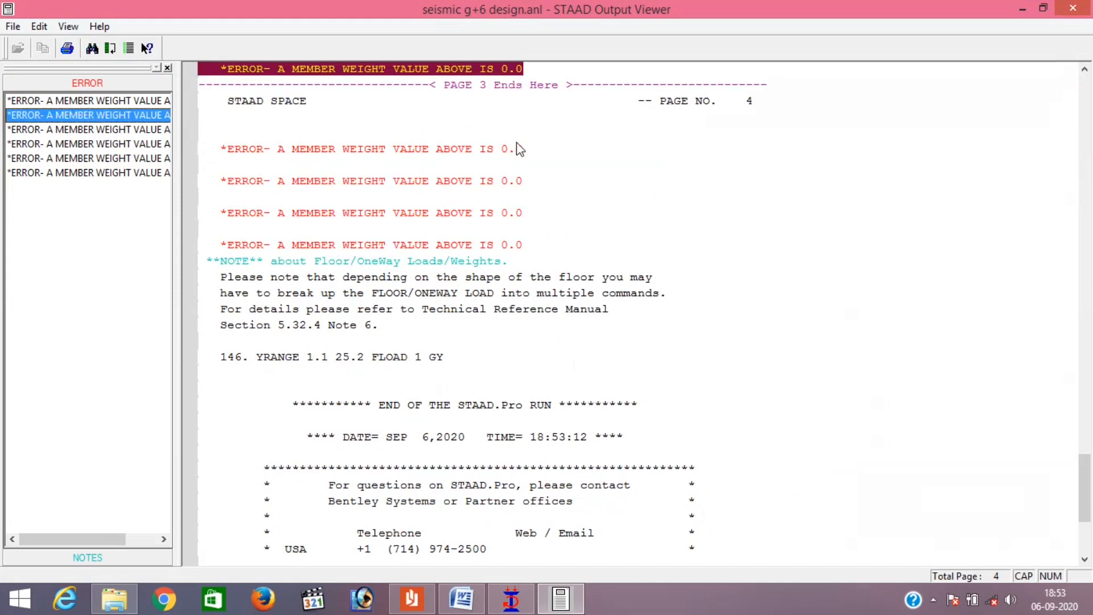
left_click(1077, 8)
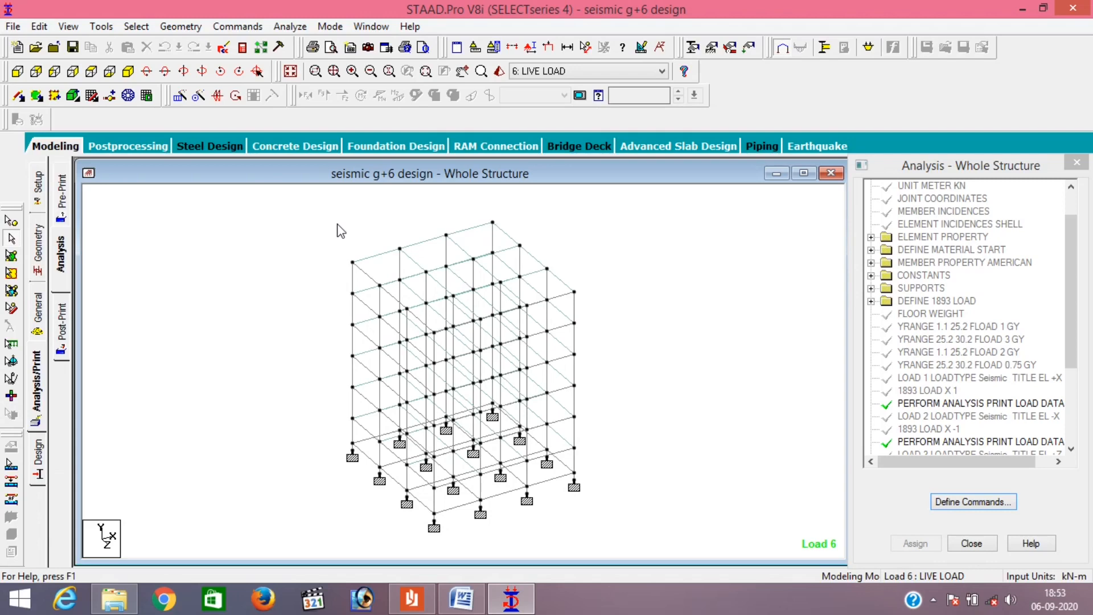
- Examine the member weight and floor weight entries stored under the IS 1893 - 2002 seismic definition
left_click(40, 263)
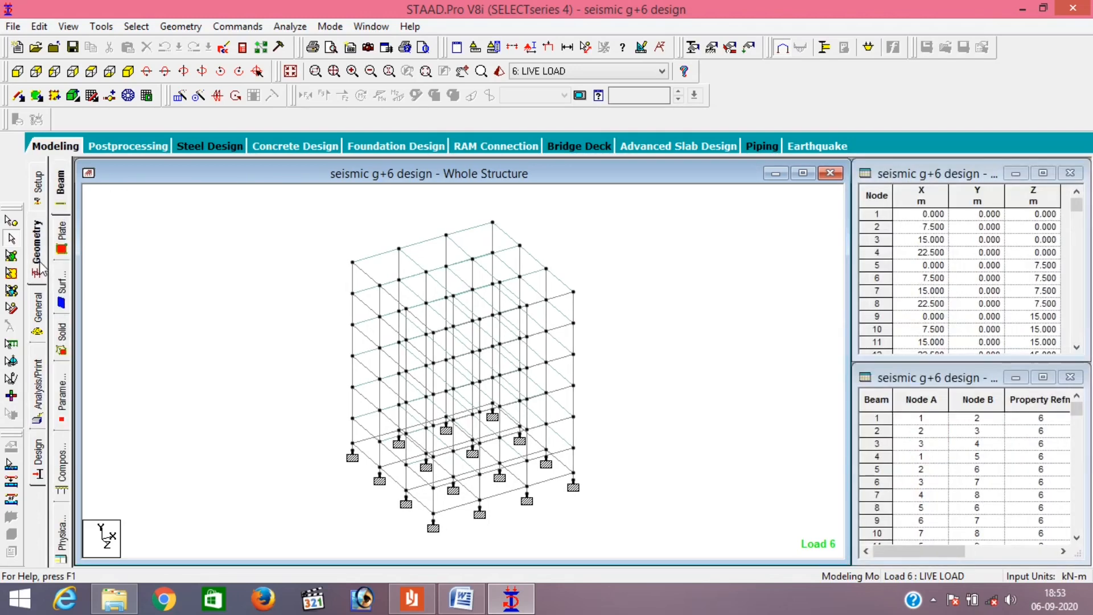
left_click(41, 322)
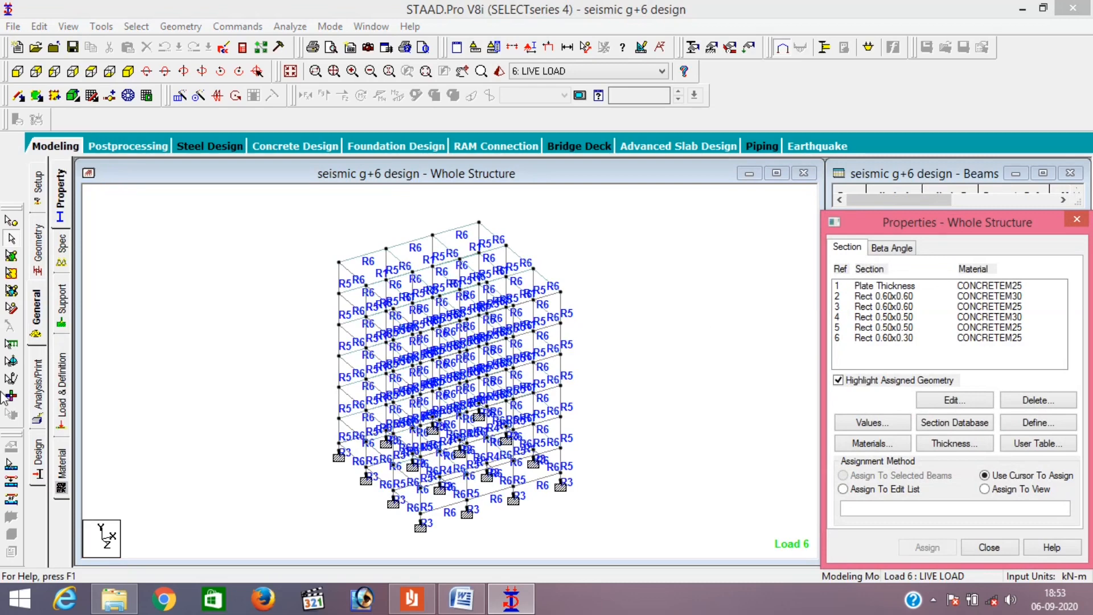
left_click(61, 387)
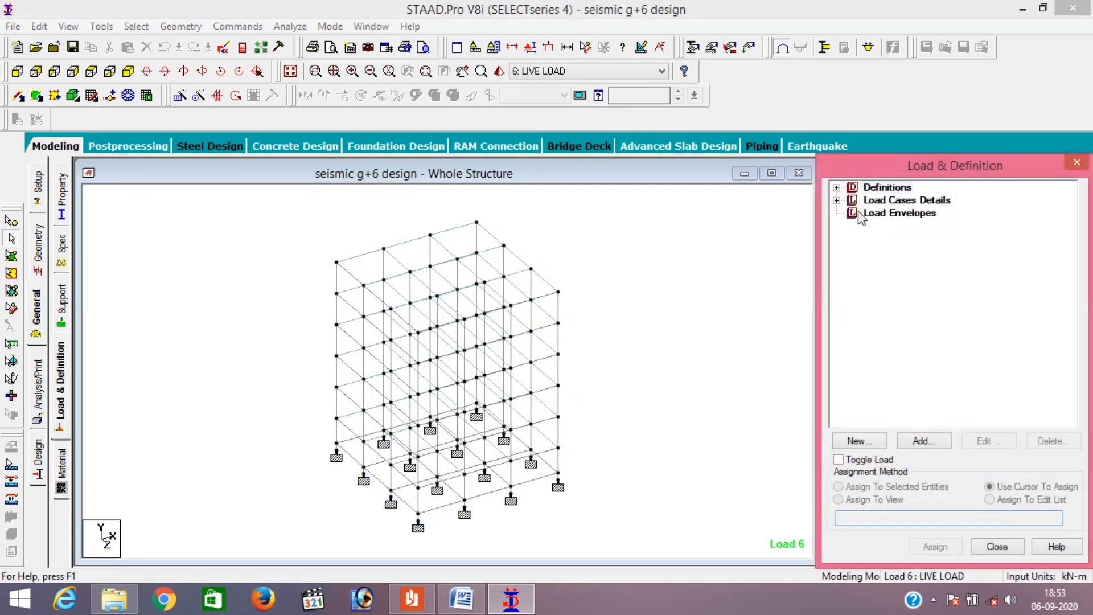
left_click(837, 189)
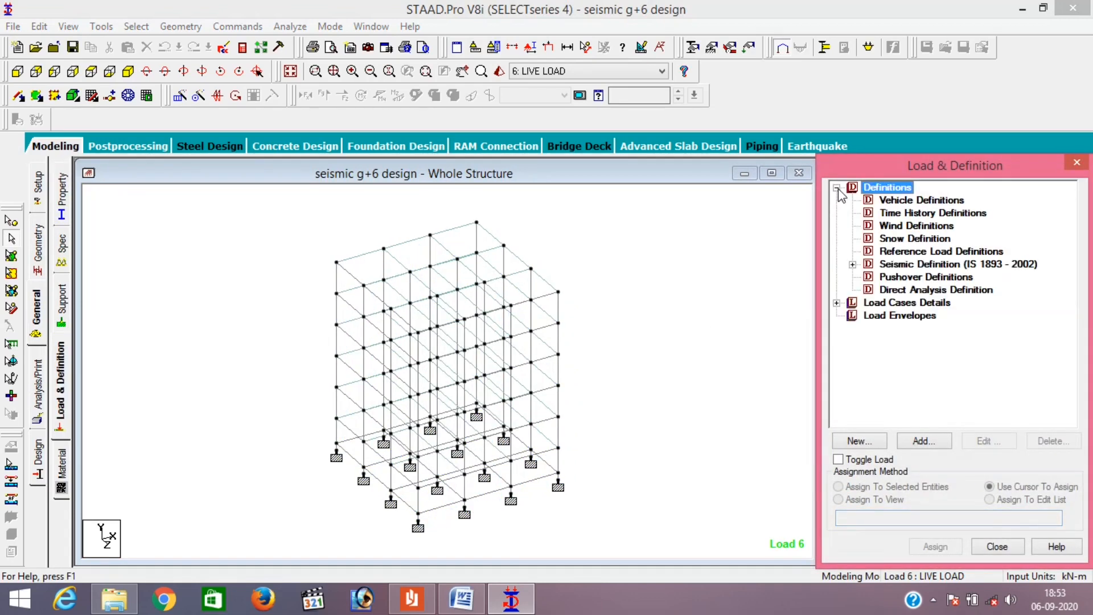
left_click(852, 265)
left_click(869, 277)
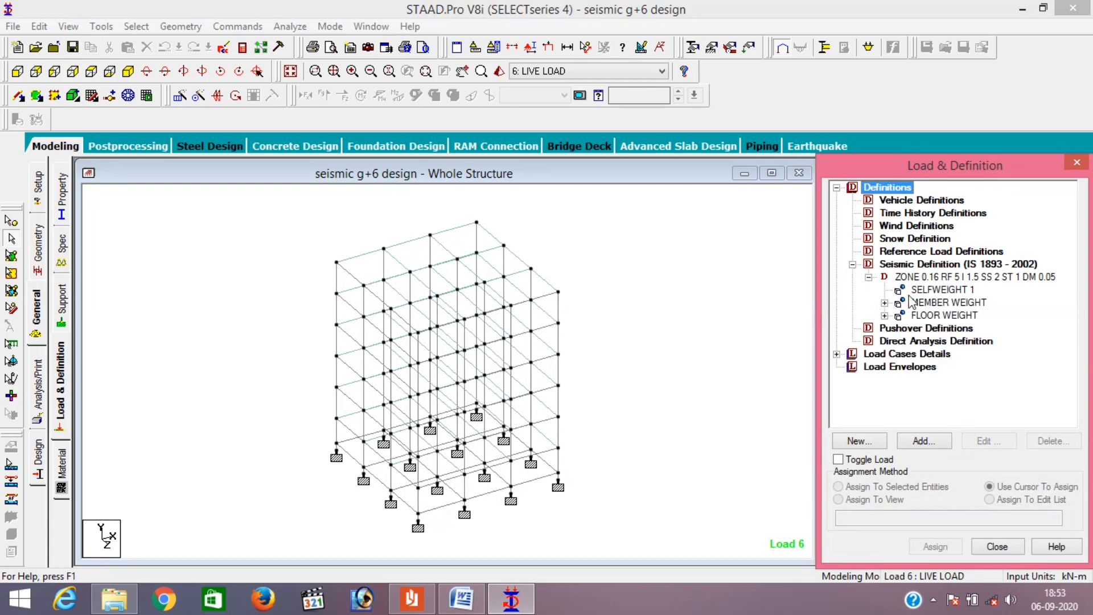
left_click(885, 302)
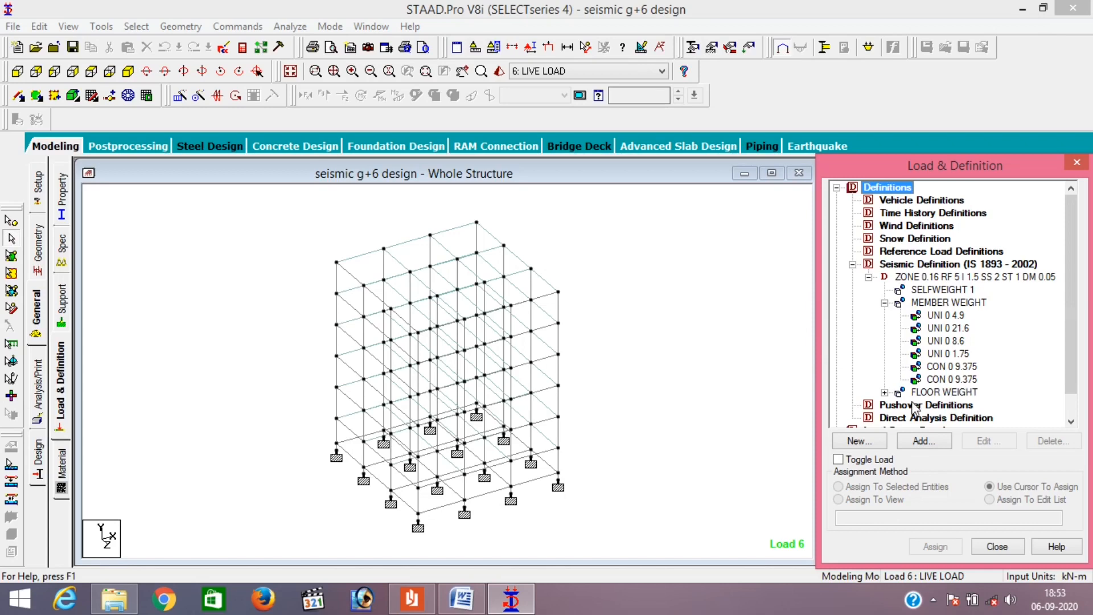
left_click(885, 393)
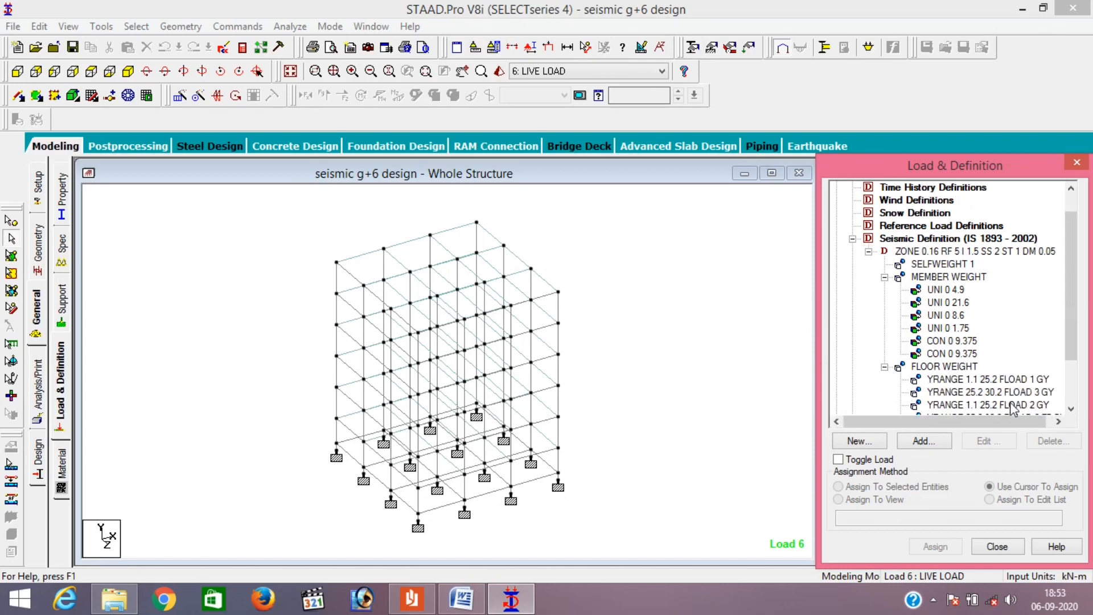
mouse_move(1072, 341)
left_mouse_down()
mouse_move(1075, 384)
mouse_move(1069, 347)
left_mouse_up()
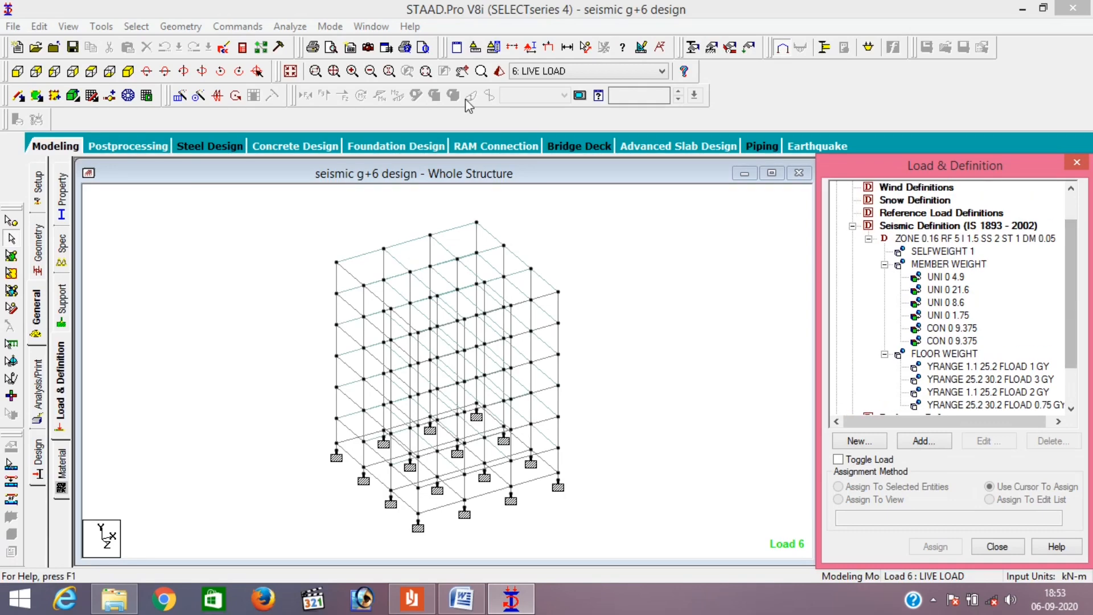
- Reopen the input file in the editor and delete all entries under MEMBER WEIGHT
left_click(240, 49)
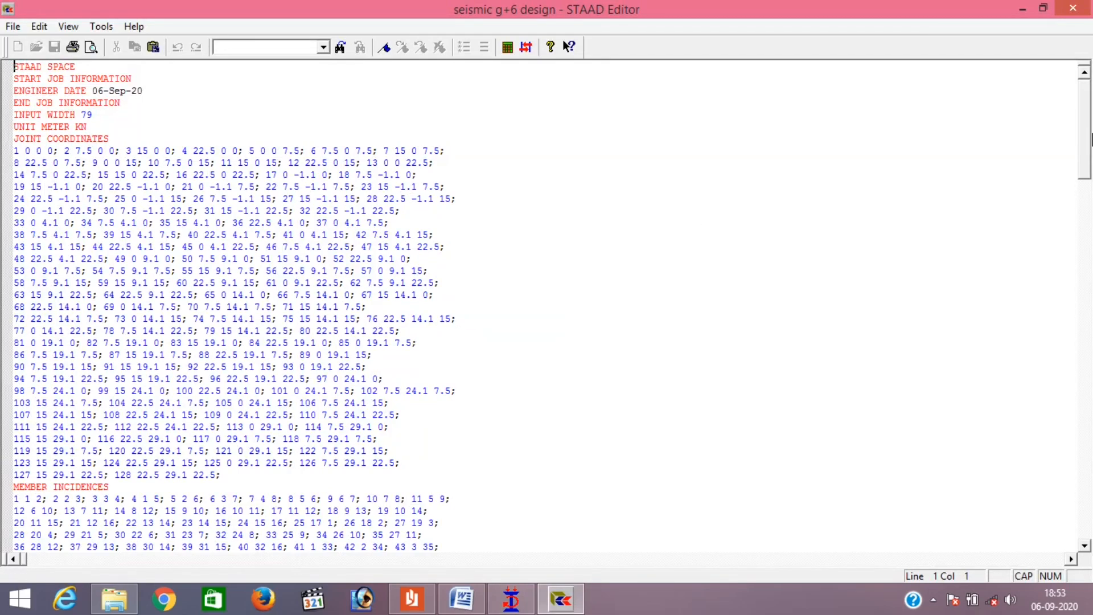
left_click(1090, 205)
left_click_drag(1090, 221, 1092, 410)
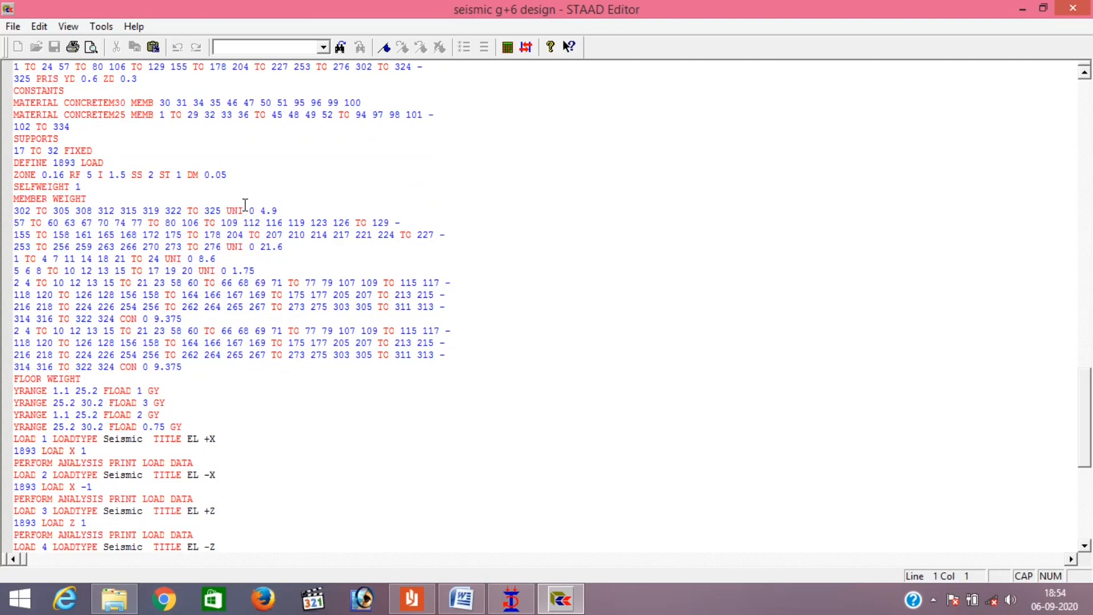
left_click_drag(182, 367, 8, 210)
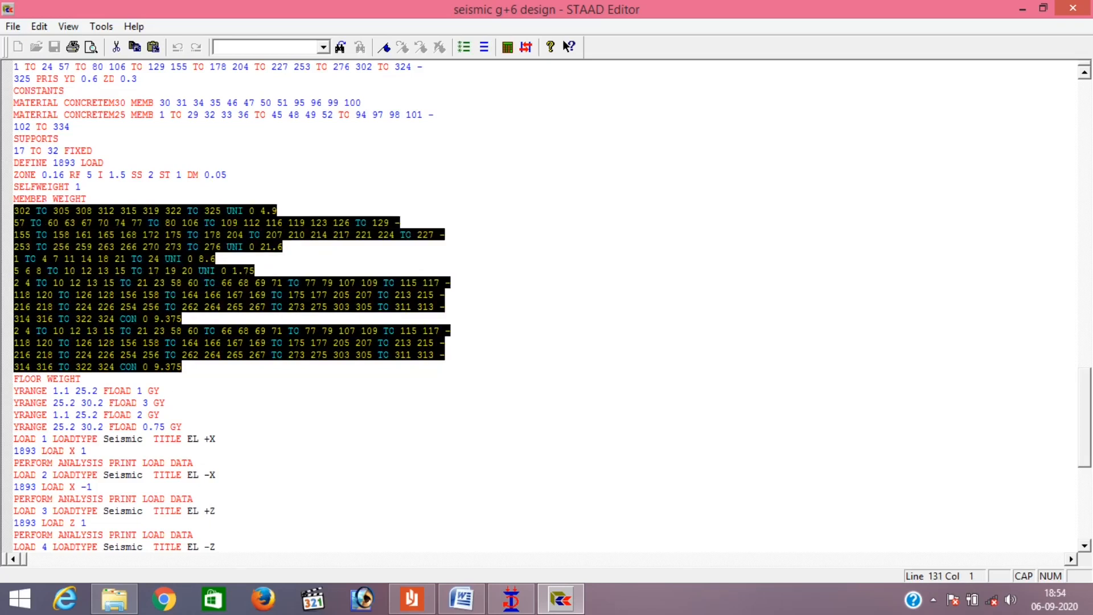
key("Delete")
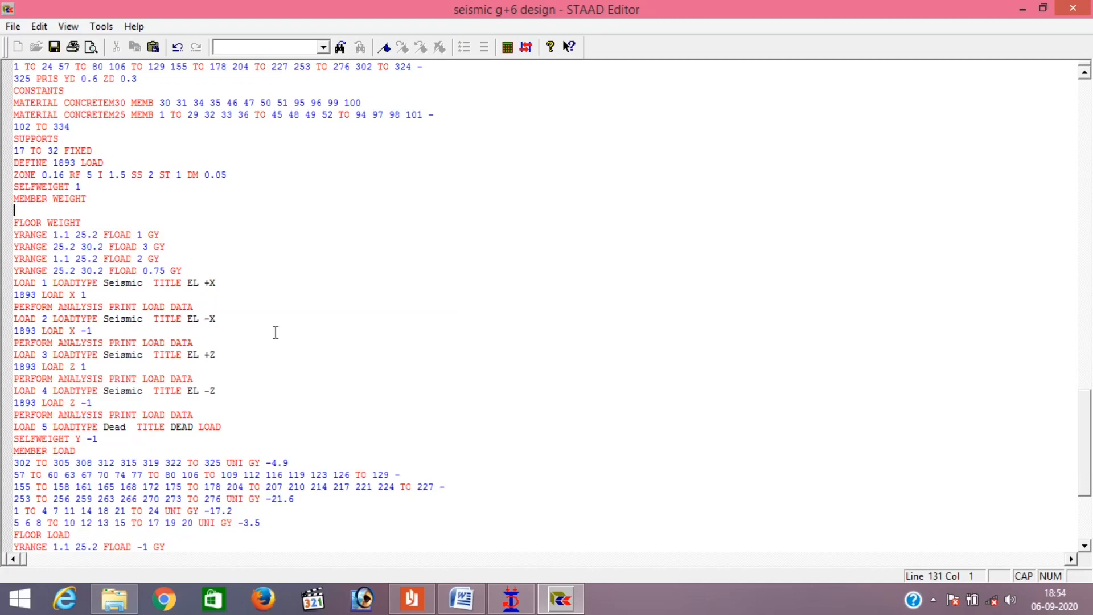
- Copy the uniform member load lines from dead load case 5 into the empty MEMBER WEIGHT block
left_click_drag(261, 523, 12, 463)
key("ctrl+c")
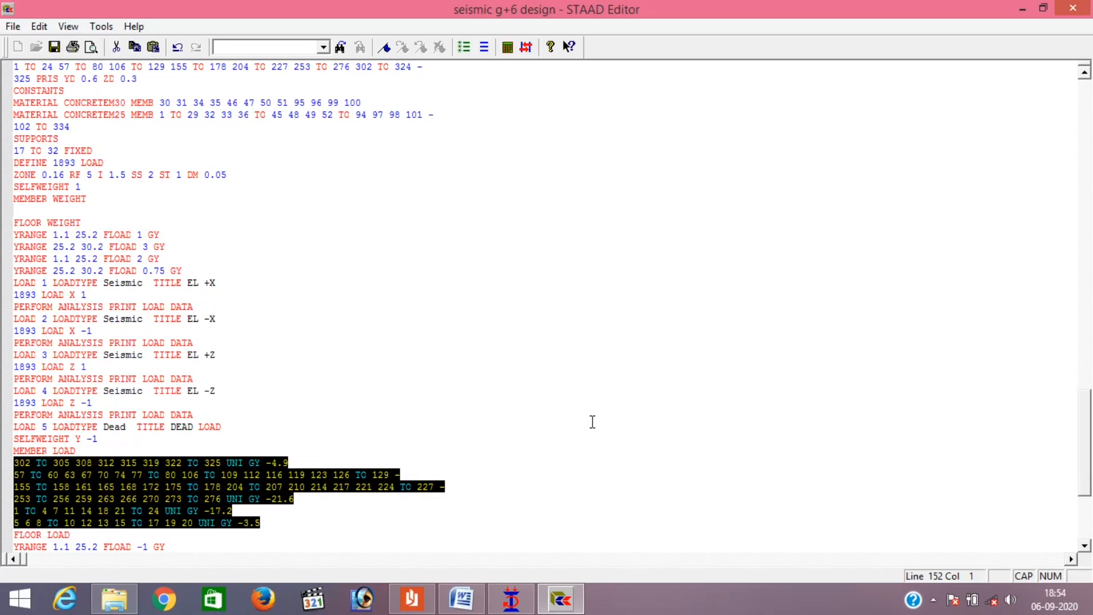
left_click(18, 210)
key("ctrl+v")
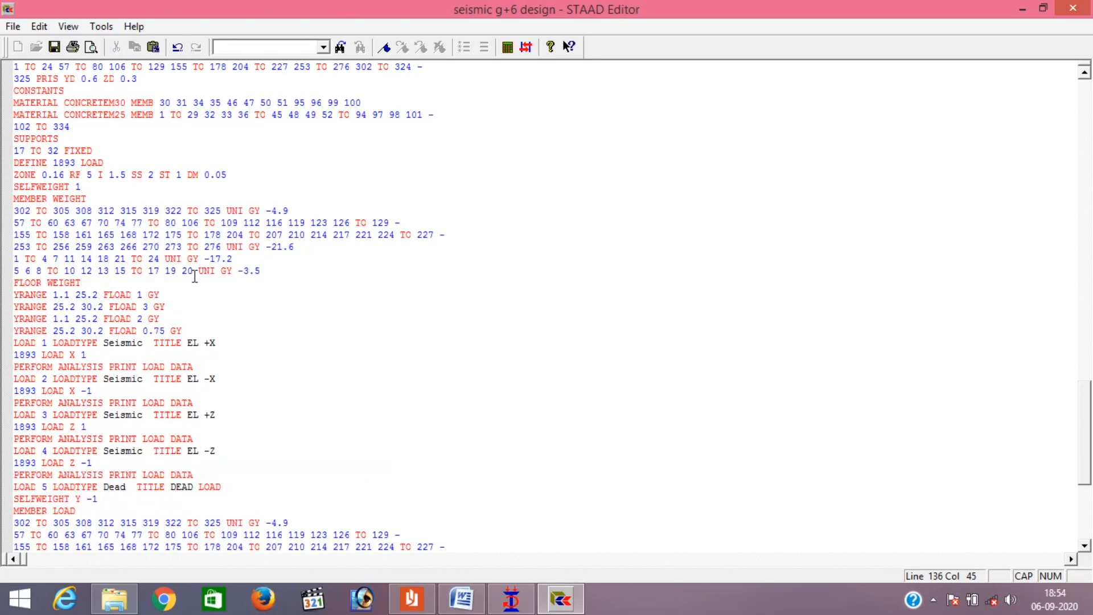
- Set the MEMBER WEIGHT uniform value to 1.75 in the last entry and 8.6 in the entry for members 1 to 24
key("BackSpace")
key("BackSpace")
key("BackSpace")
key("BackSpace")
key("BackSpace")
type("1.75")
left_click(232, 258)
key("BackSpace")
key("BackSpace")
key("BackSpace")
key("BackSpace")
key("BackSpace")
type("8.6")
- Make the first two MEMBER WEIGHT uniform values positive, 4.9 and 21.6
left_click(274, 246)
key("BackSpace")
left_click(275, 211)
key("BackSpace")
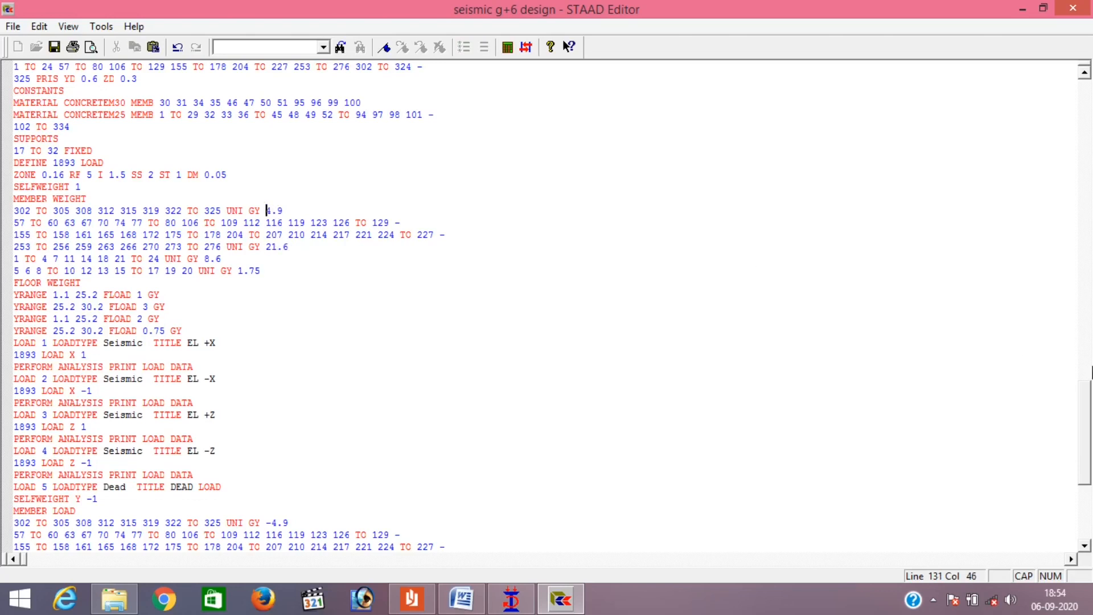
- Copy the concentrated member load lines from dead load case 5 to the end of the MEMBER WEIGHT block
scroll(1089, 399, "down", 7)
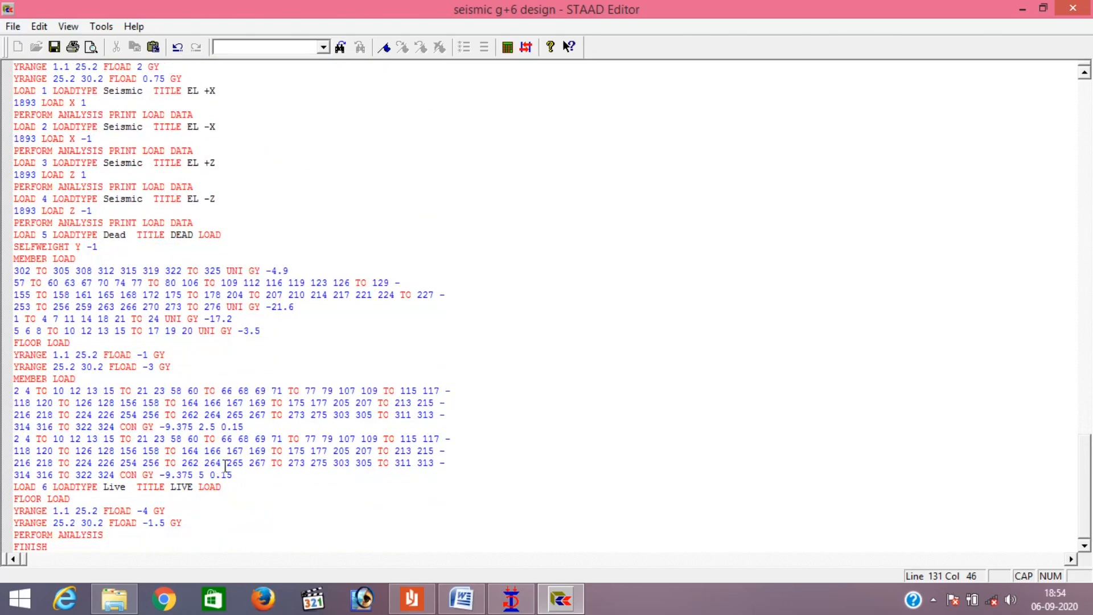
left_click_drag(232, 475, 14, 393)
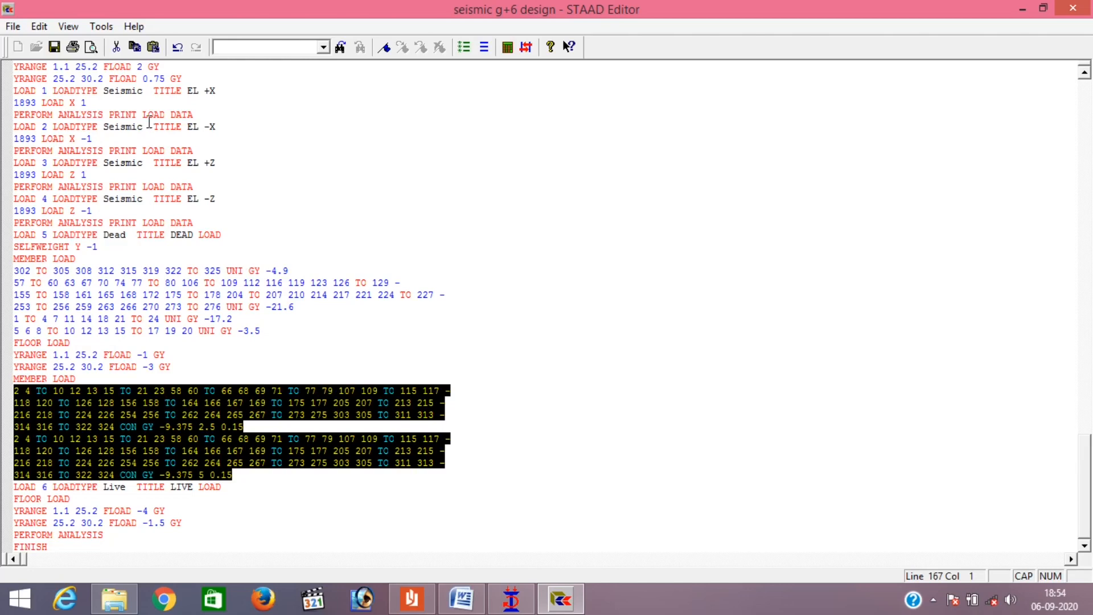
scroll(1087, 496, "up", 3)
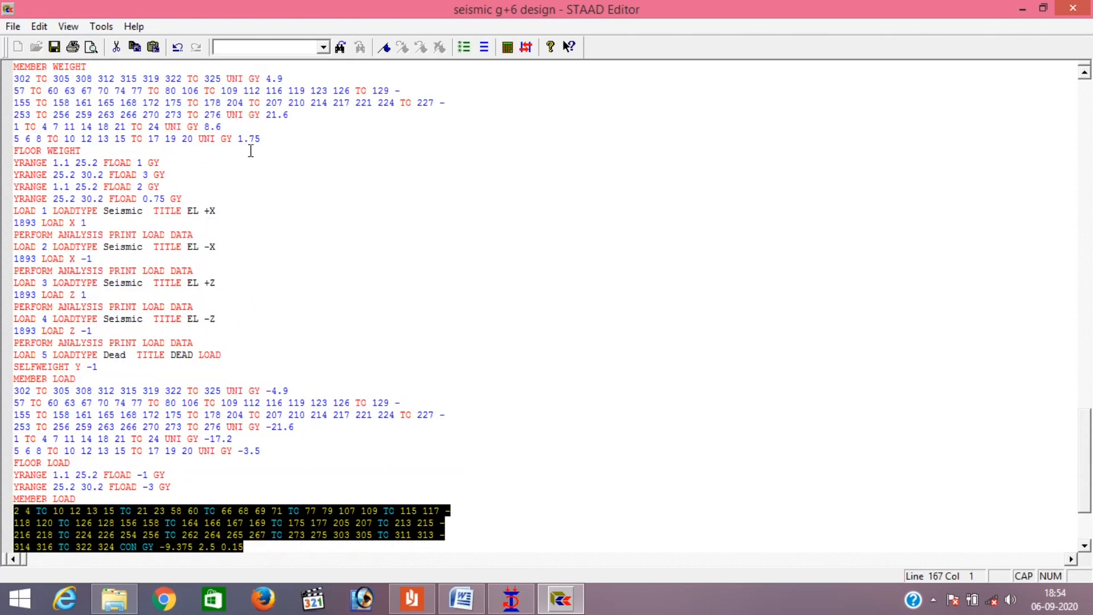
left_click(263, 138)
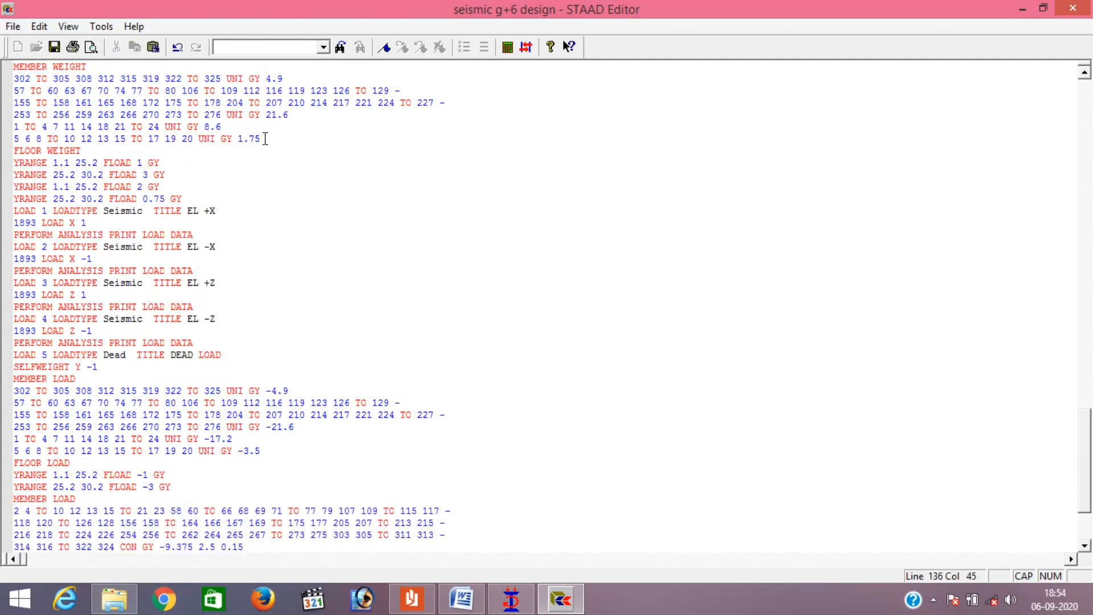
key("Return")
key("ctrl+v")
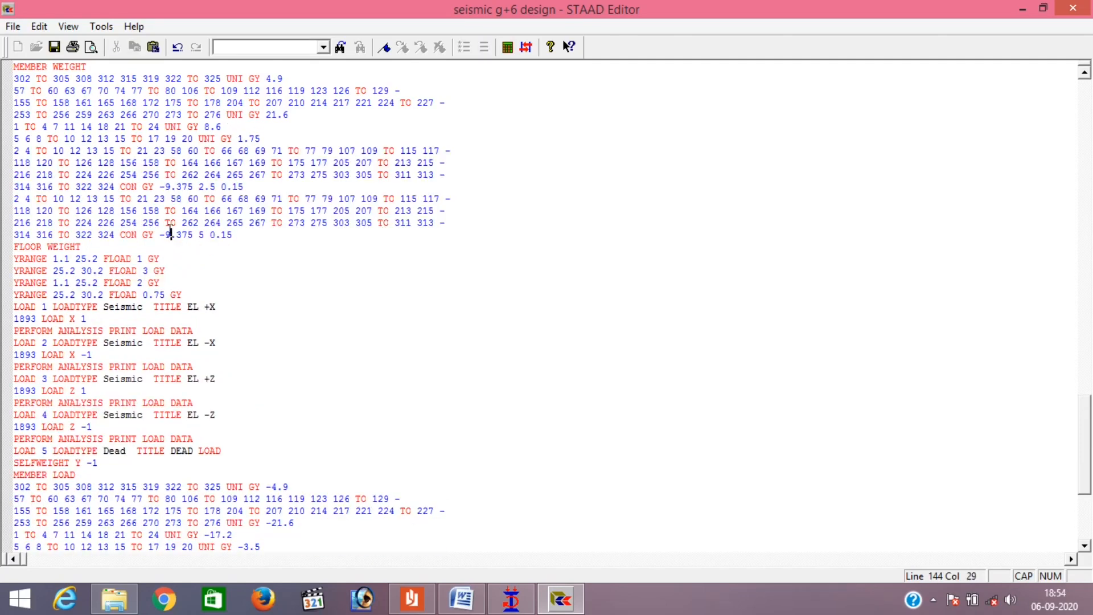
- Make both copied concentrated member weights positive, 9.375, and close the input file editor
key("Left")
key("BackSpace")
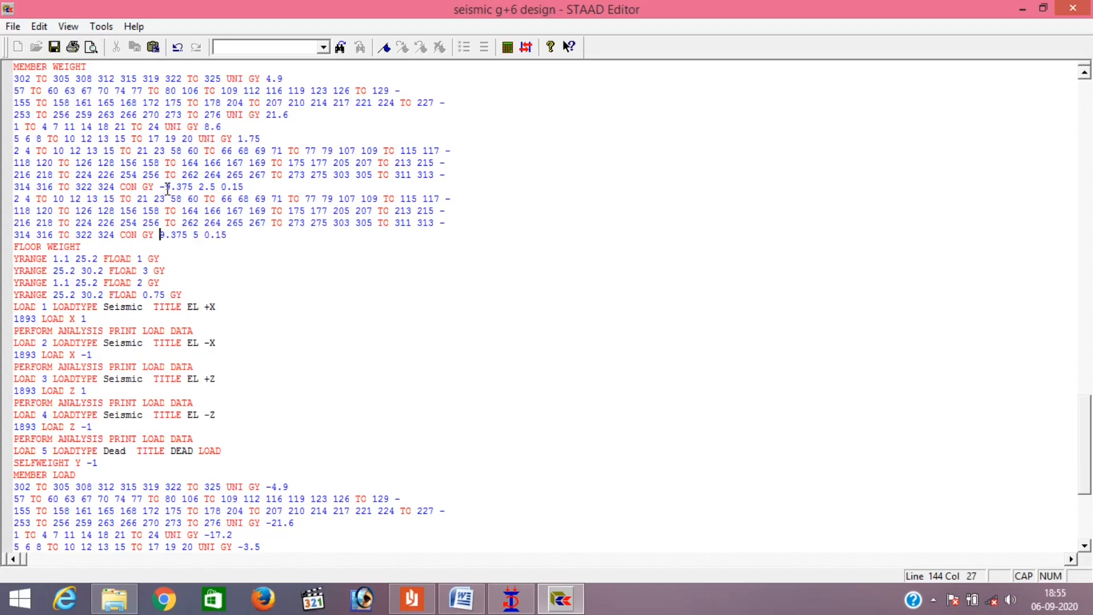
key("BackSpace")
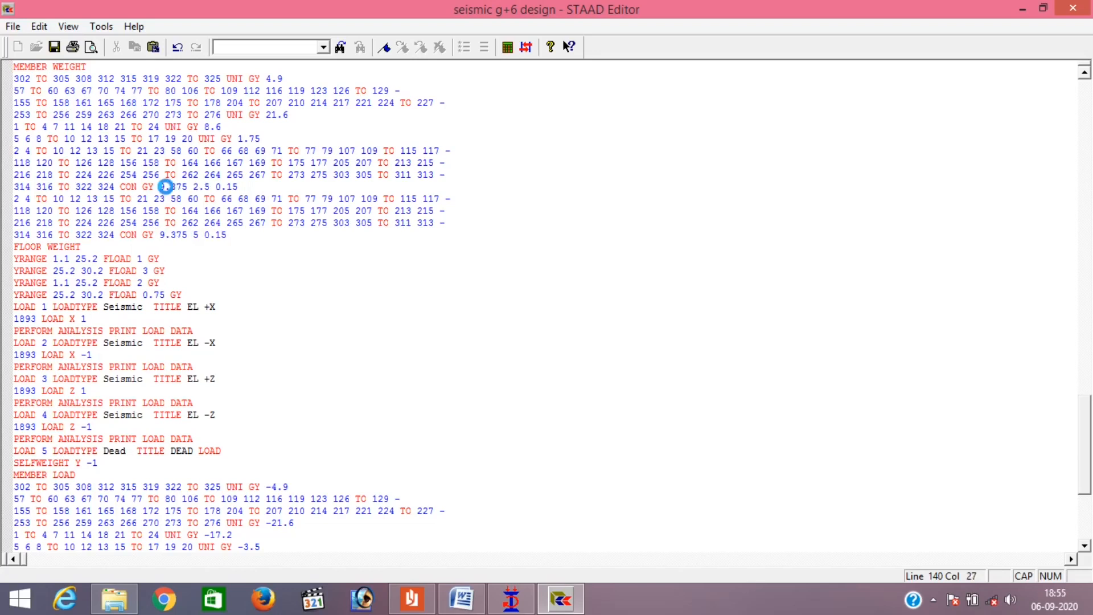
left_click(1076, 7)
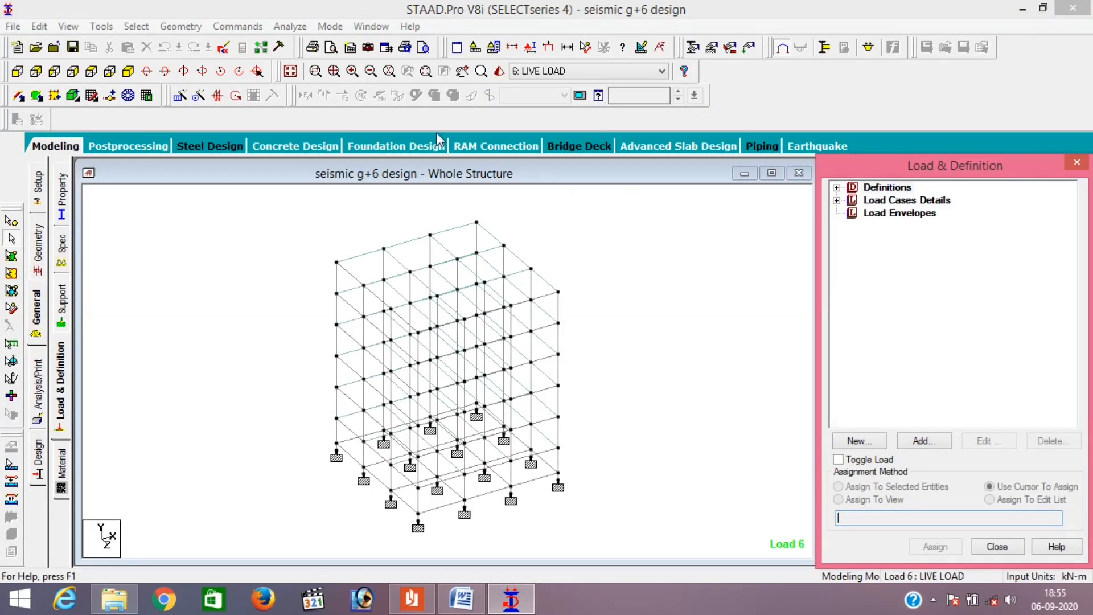
- Run the analysis and open its output file
left_click(290, 26)
left_click(299, 42)
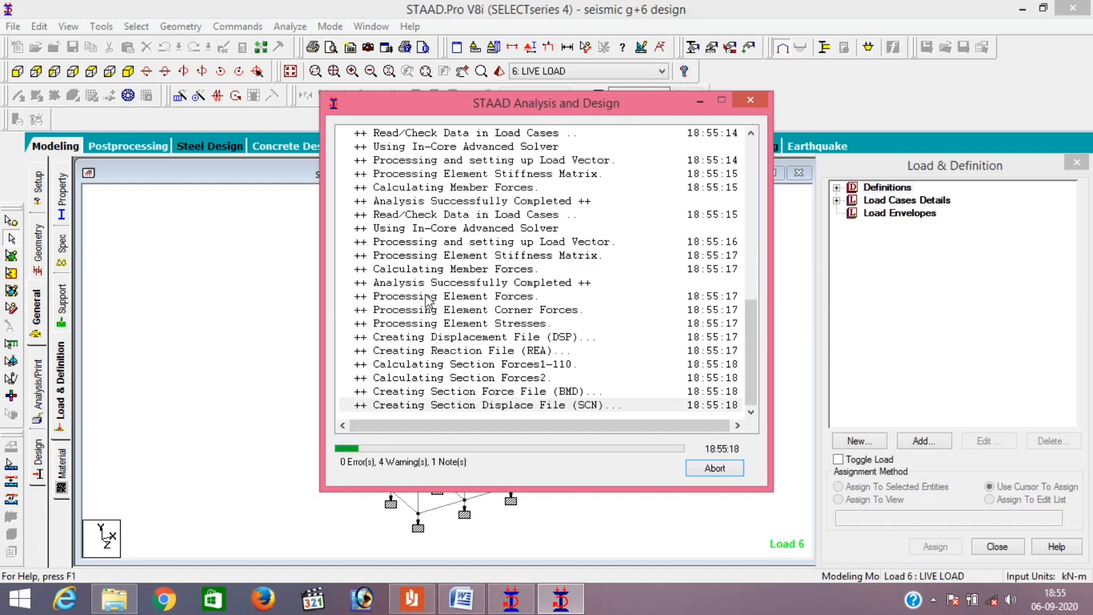
left_click(374, 449)
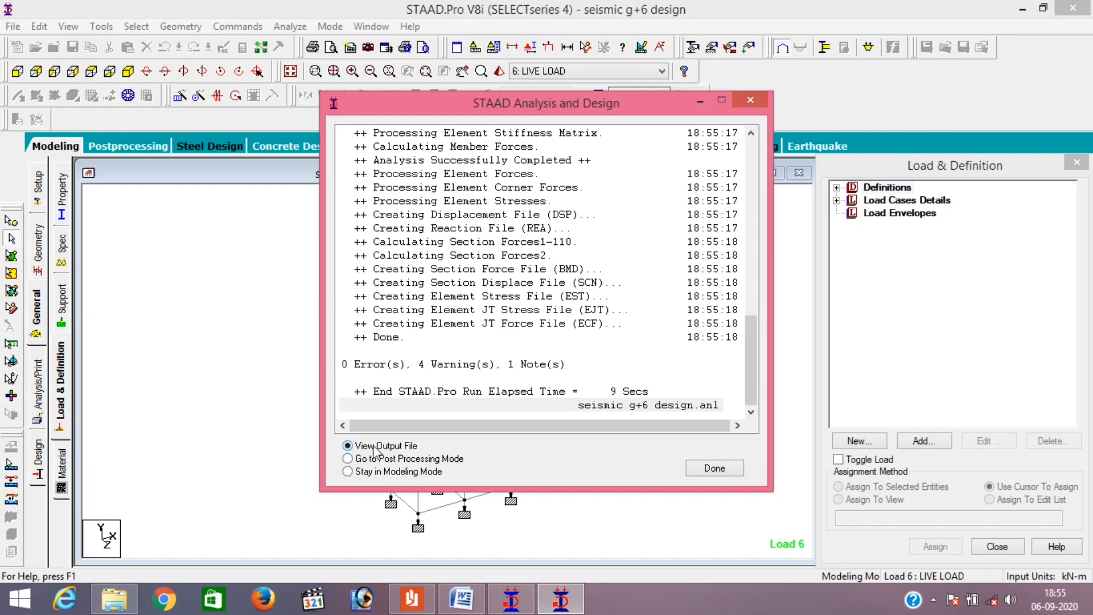
left_click(705, 470)
- Examine the output for load case 1 (EL +X), checking its time period, Sa/g and seismic weight
left_click(881, 361)
scroll(882, 364, "down", 6)
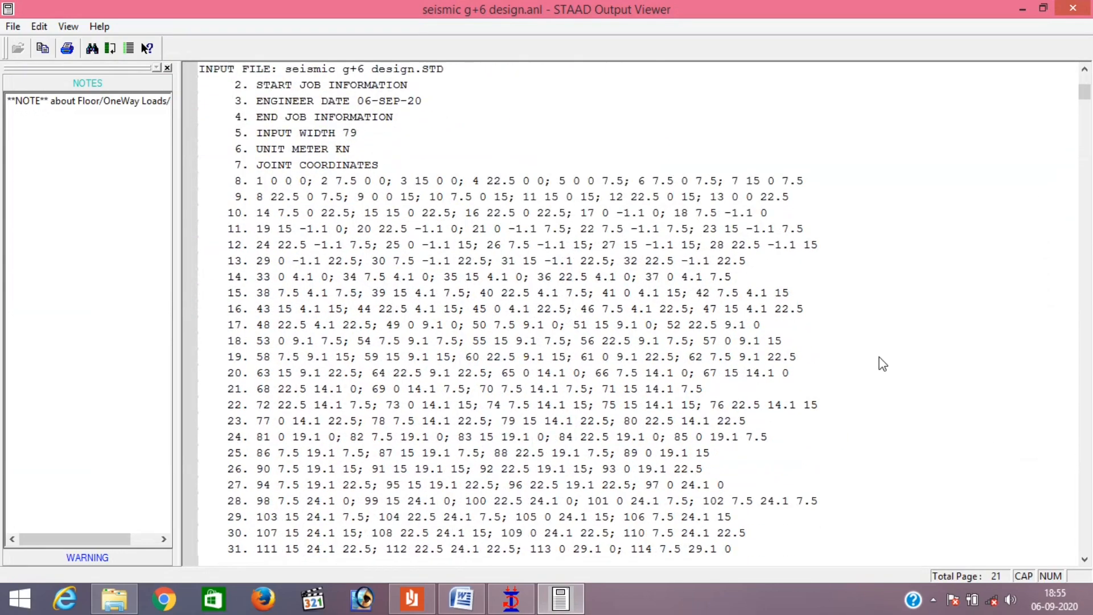
scroll(882, 363, "down", 20)
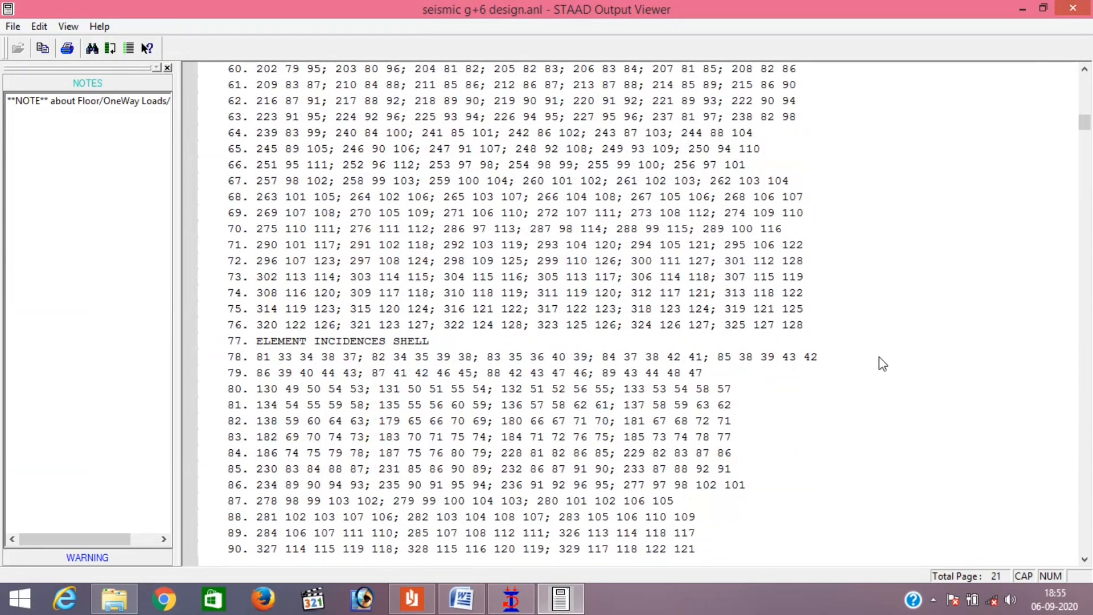
scroll(882, 364, "down", 20)
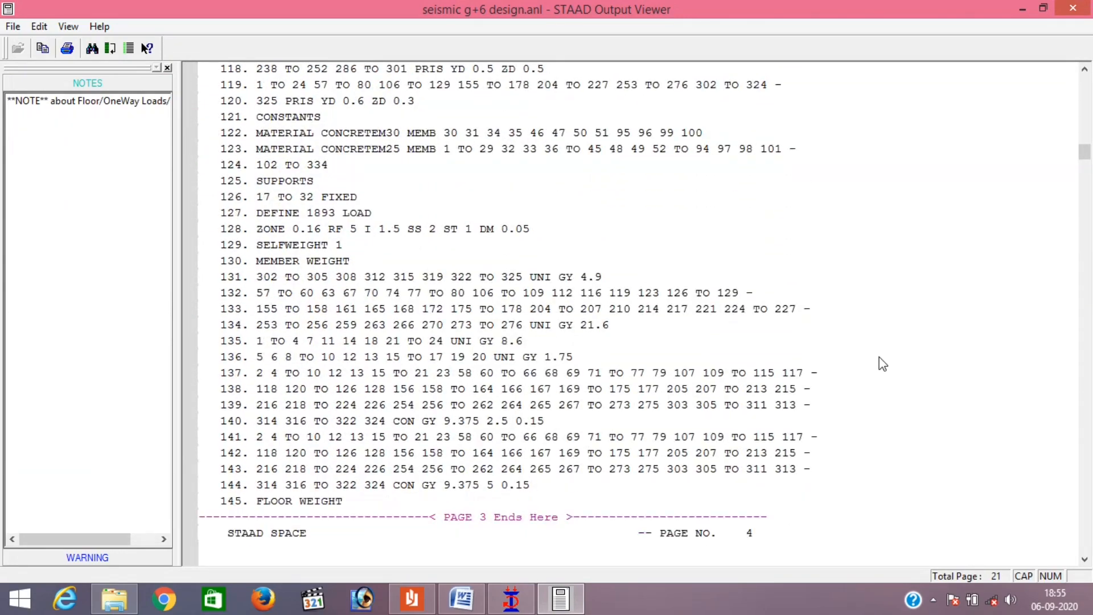
scroll(882, 363, "down", 15)
scroll(882, 363, "down", 4)
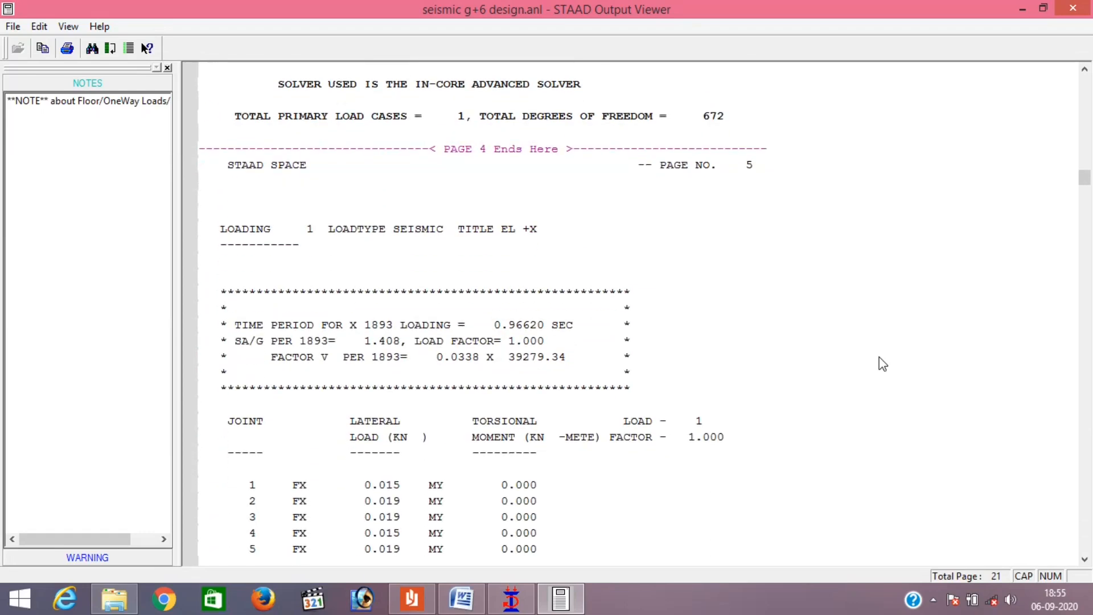
scroll(882, 363, "down", 1)
scroll(882, 363, "up", 1)
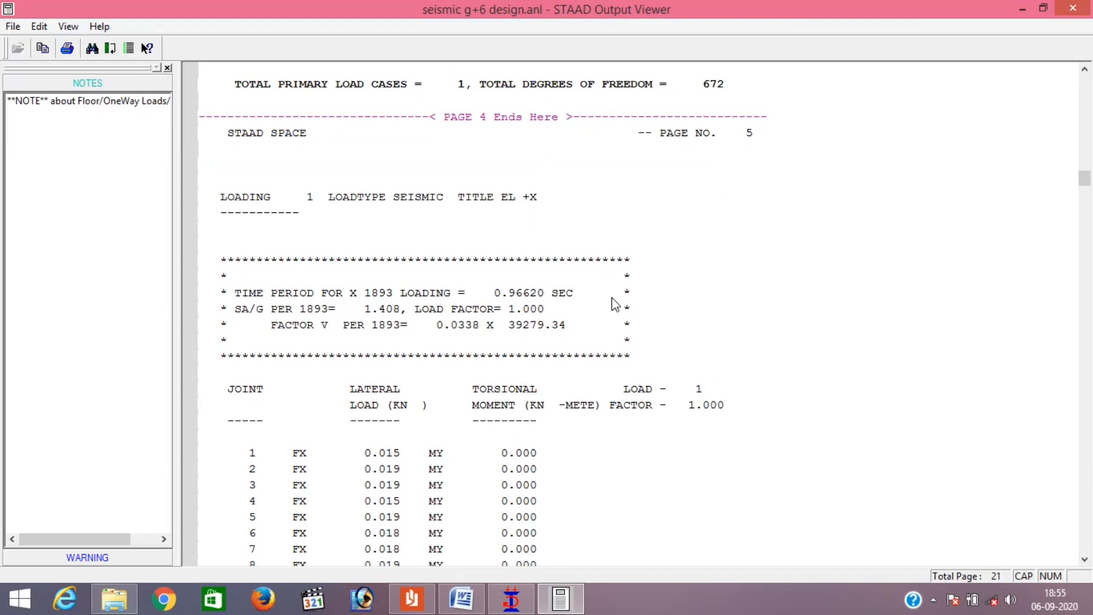
scroll(610, 350, "down", 2)
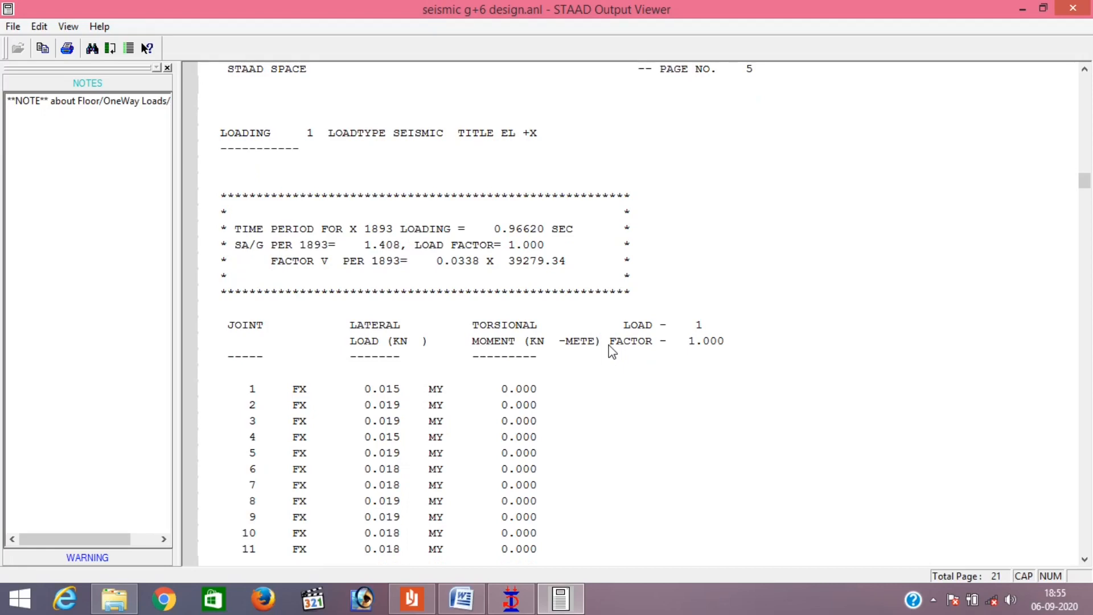
scroll(612, 352, "down", 1)
scroll(611, 351, "down", 1)
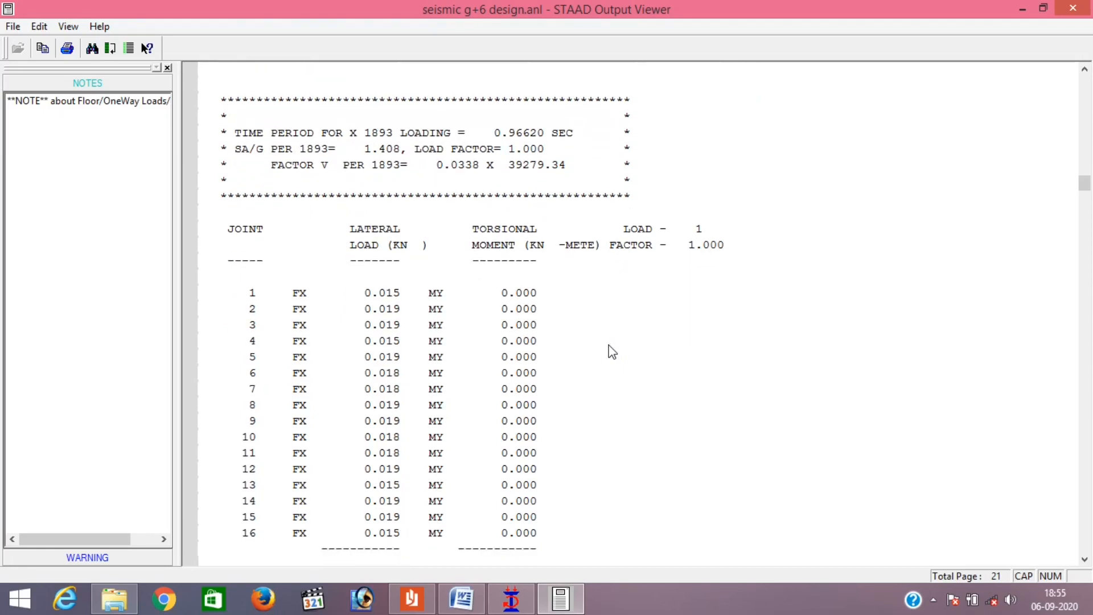
scroll(609, 350, "up", 1)
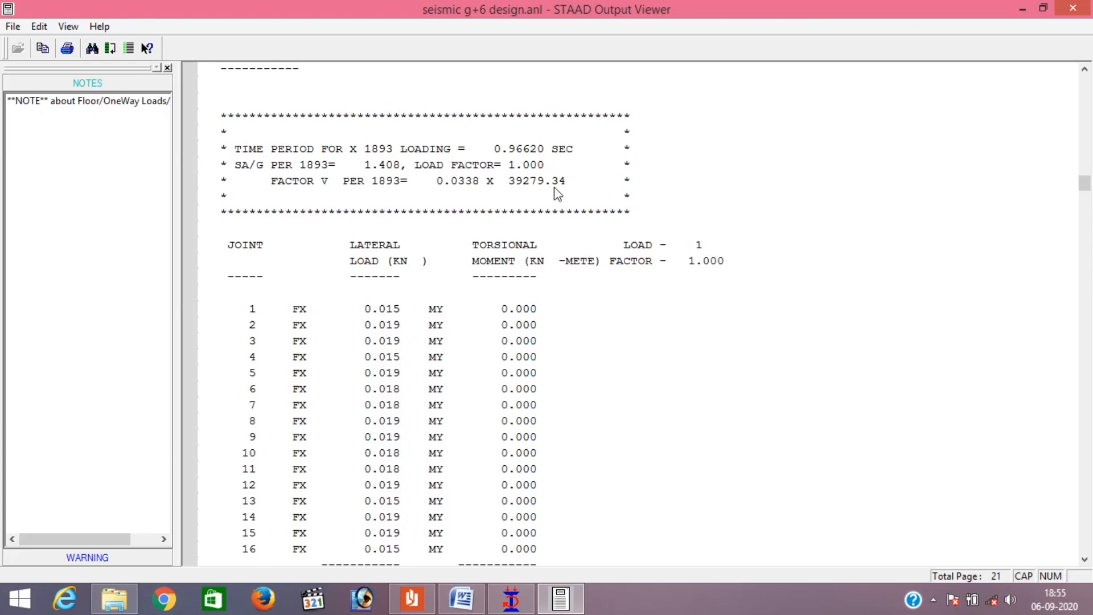
- Switch to the design example PDF and find the building's total seismic weight in section 1.4, Seismic Weight Calculations
left_click(423, 601)
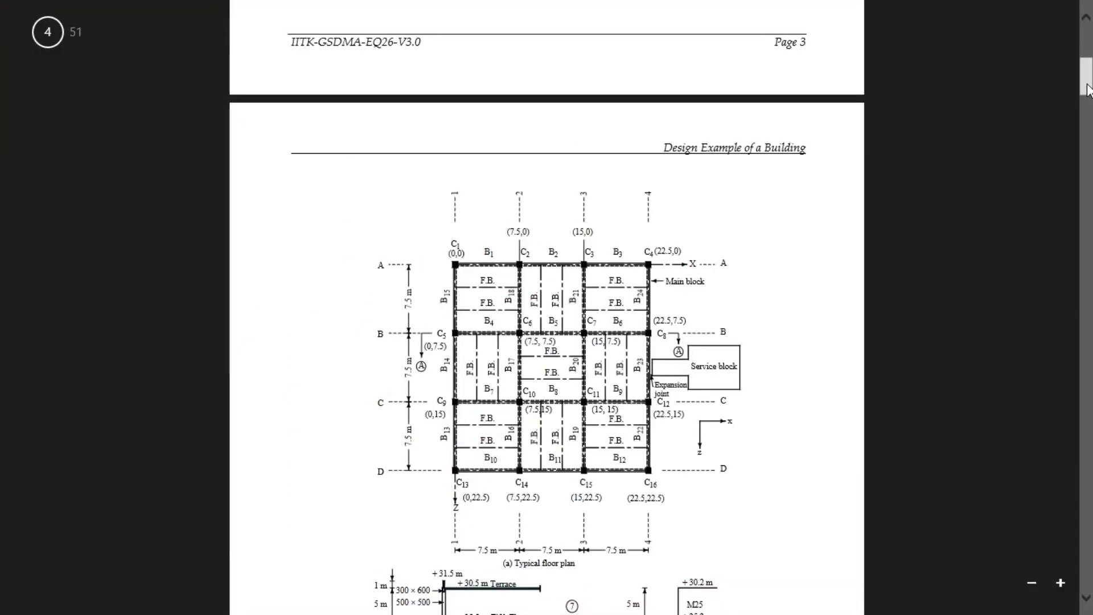
left_click_drag(1088, 89, 1088, 90)
scroll(1089, 89, "down", 10)
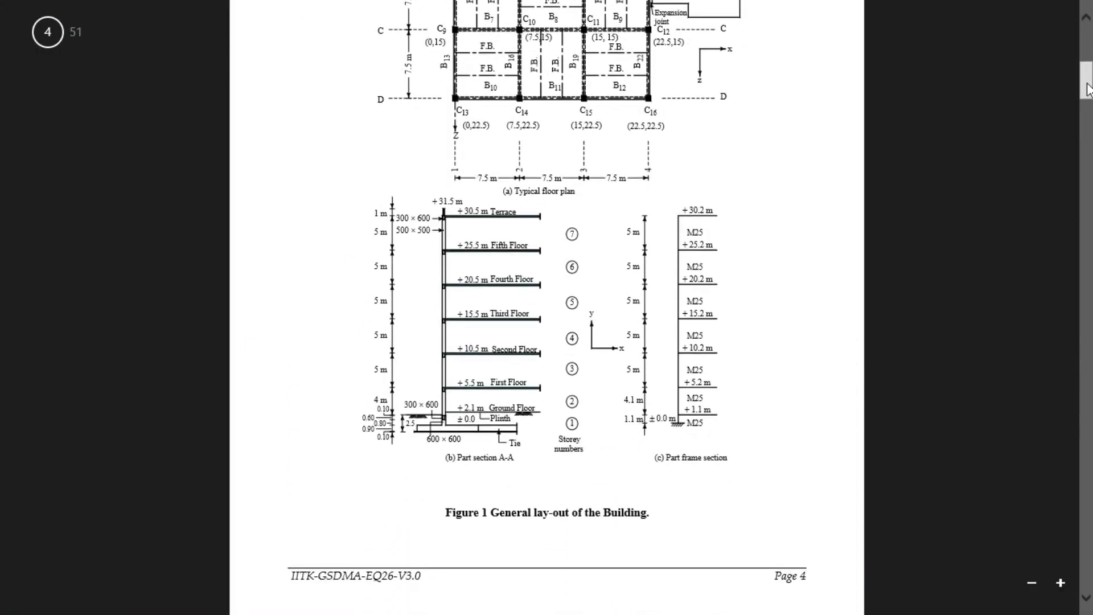
scroll(1088, 89, "down", 8)
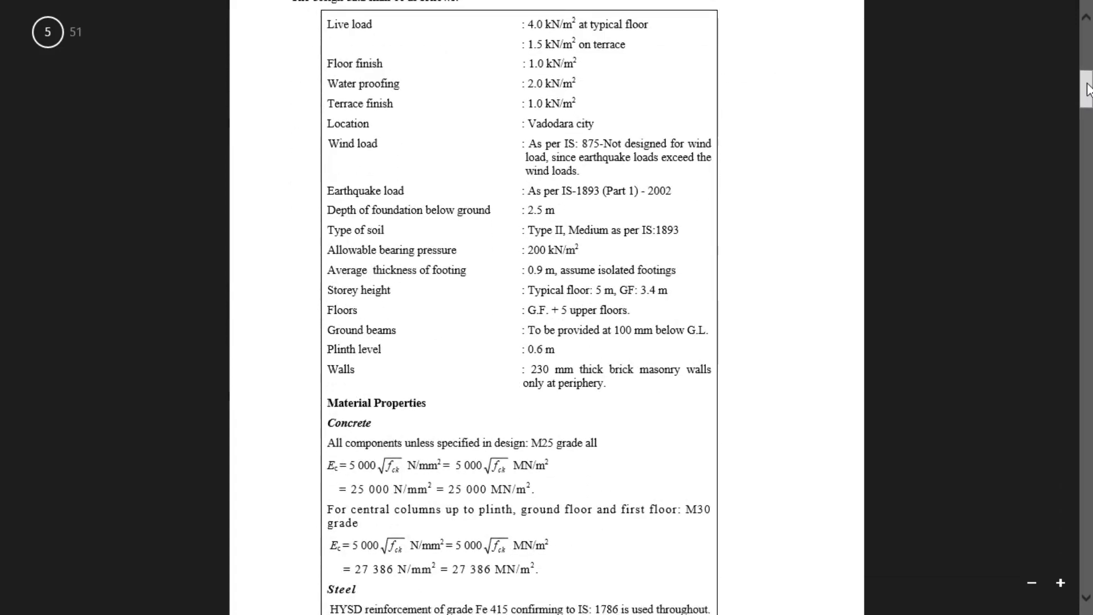
scroll(1088, 89, "down", 13)
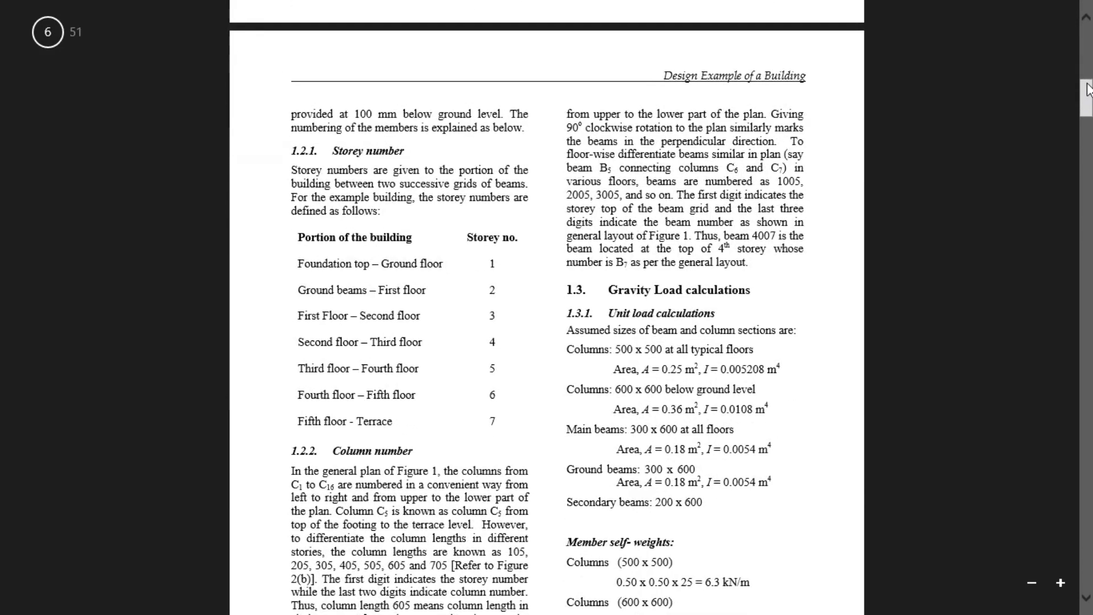
scroll(1088, 89, "down", 15)
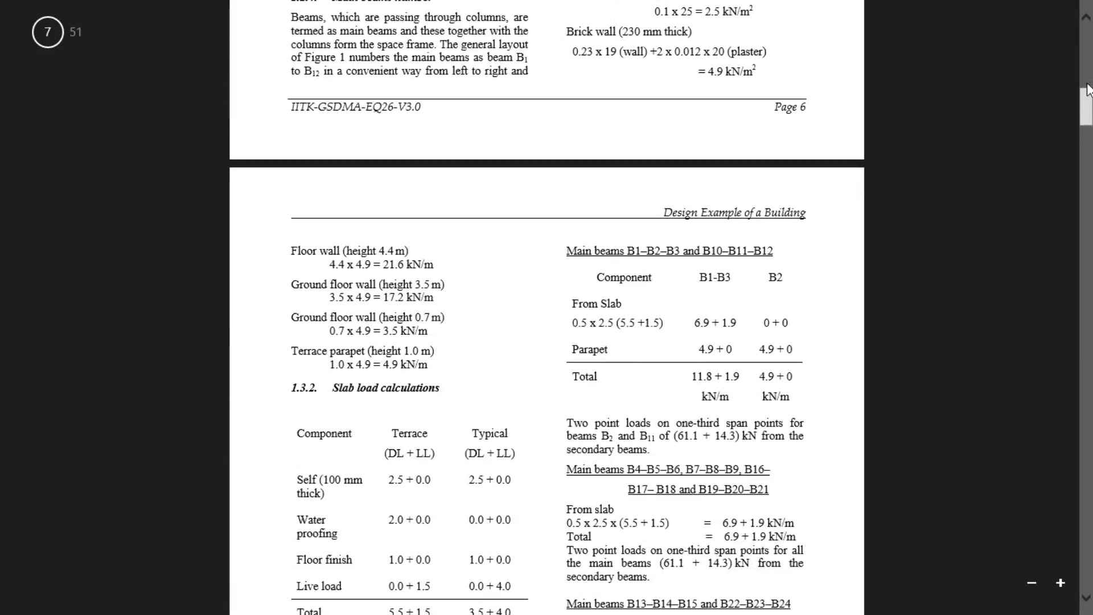
scroll(1088, 89, "down", 8)
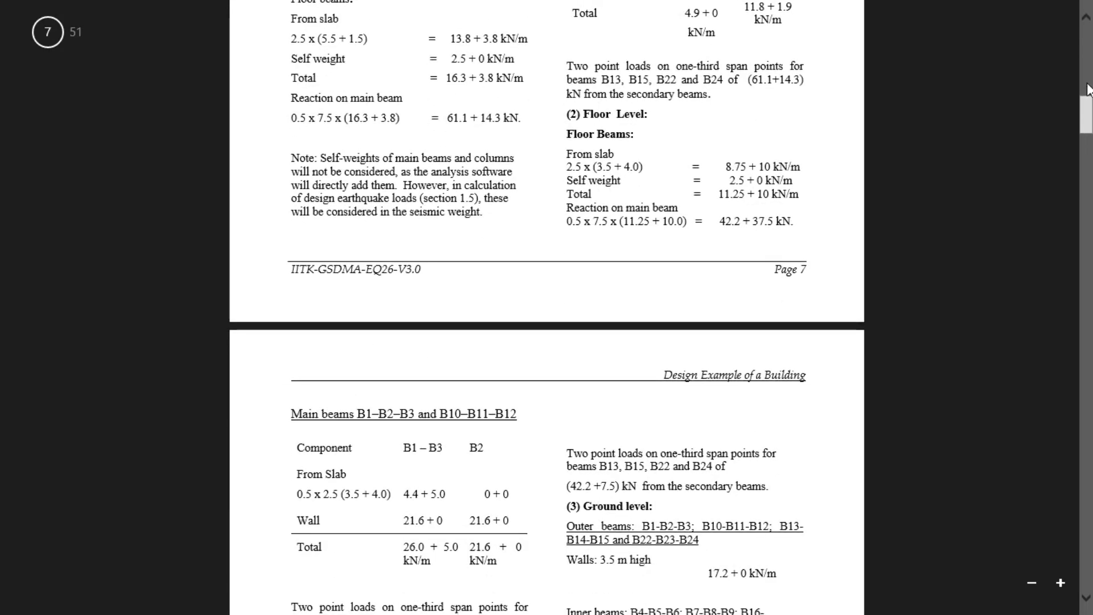
scroll(1088, 89, "down", 8)
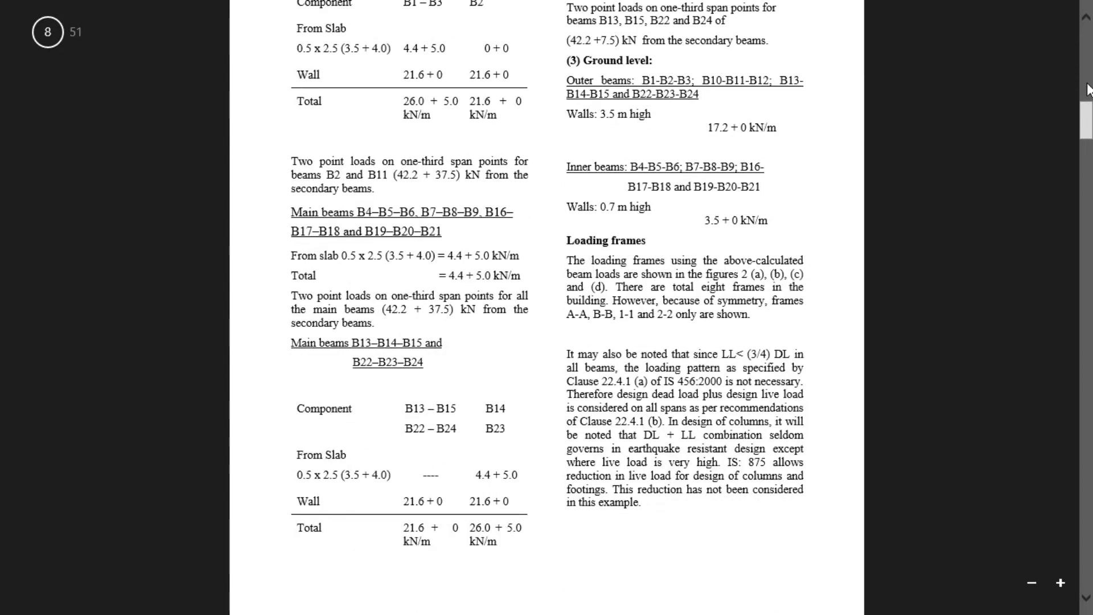
scroll(1088, 89, "down", 5)
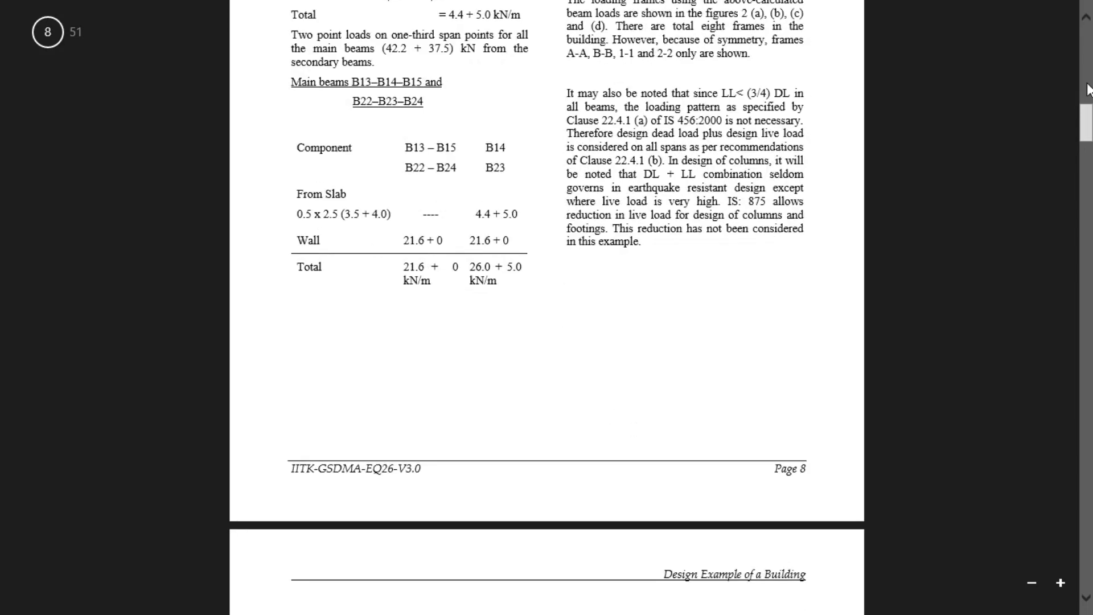
scroll(1088, 89, "down", 13)
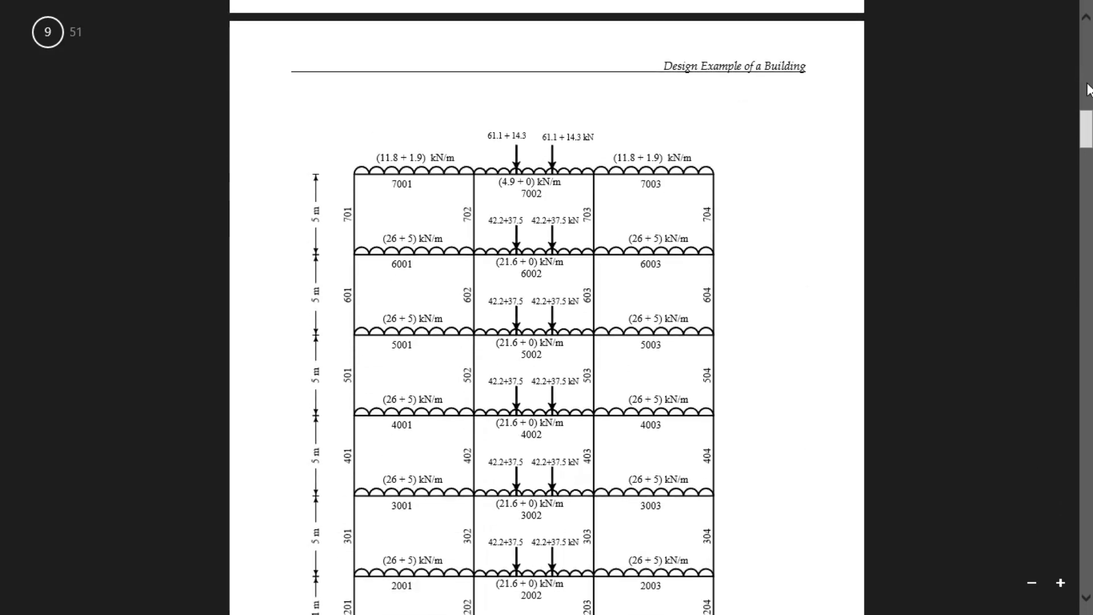
scroll(1088, 89, "down", 13)
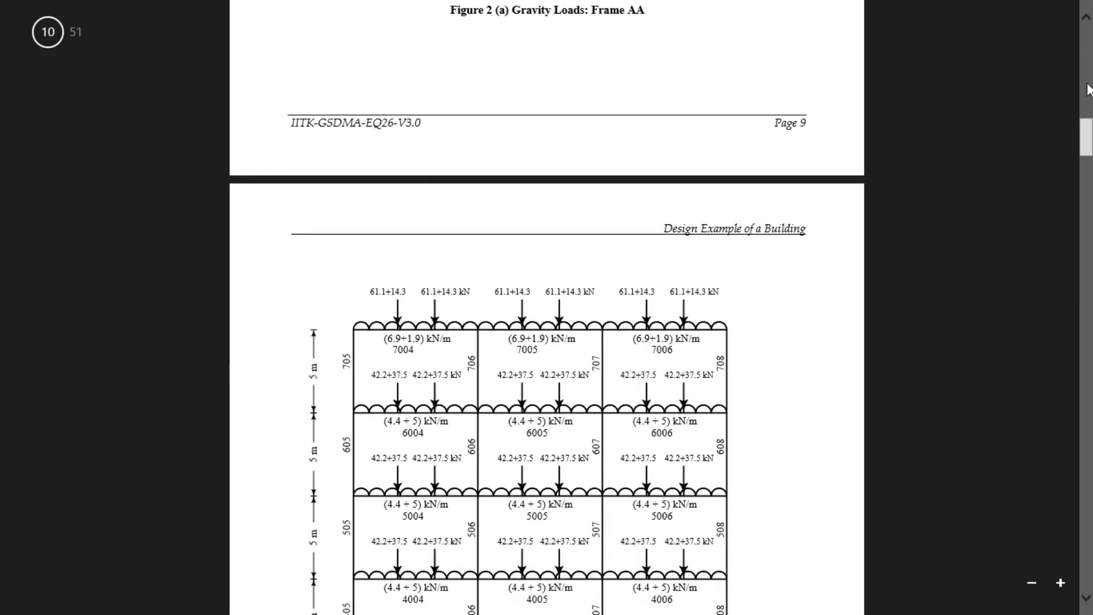
scroll(1088, 89, "down", 12)
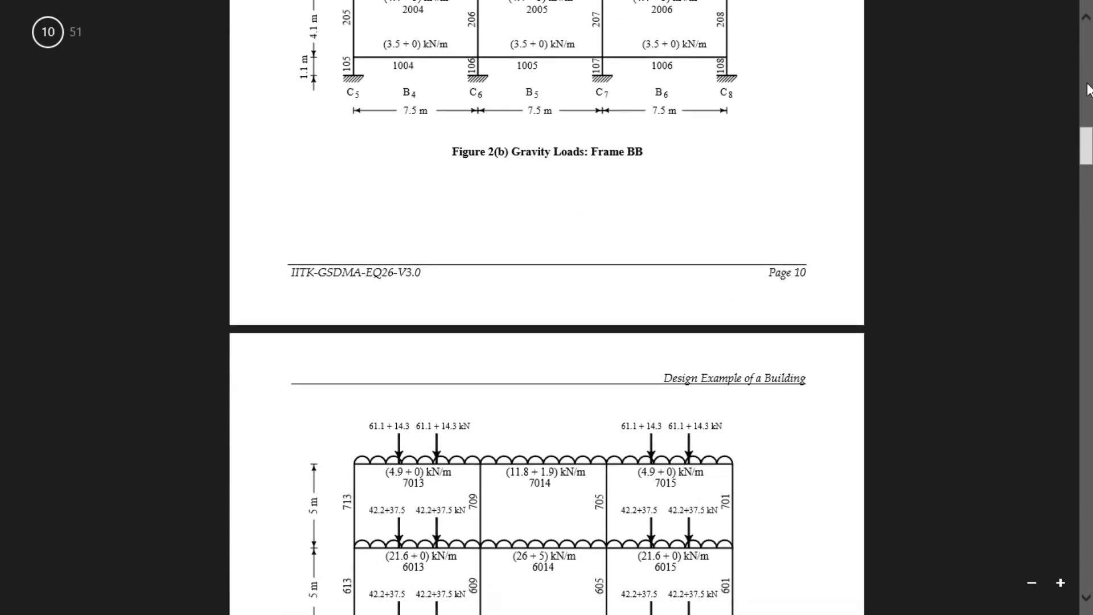
scroll(1088, 89, "down", 14)
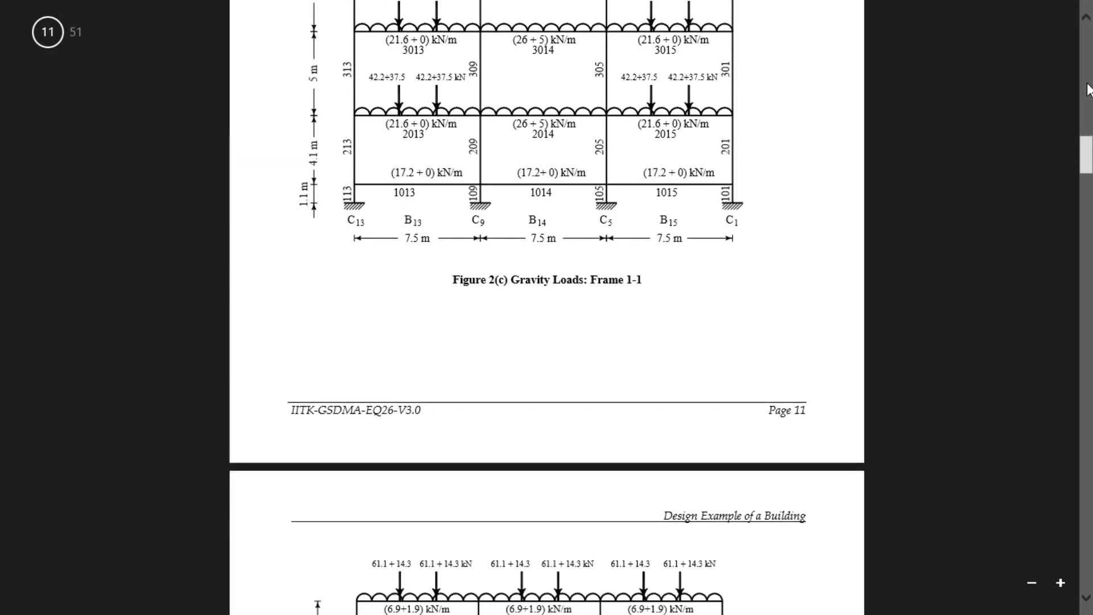
scroll(1088, 89, "down", 11)
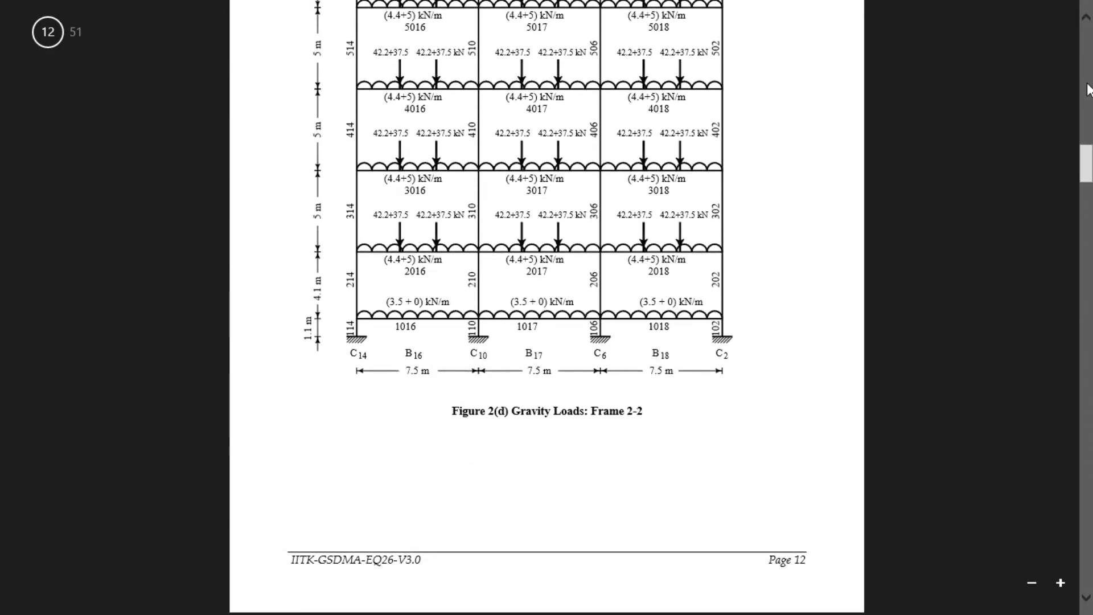
scroll(1088, 89, "down", 4)
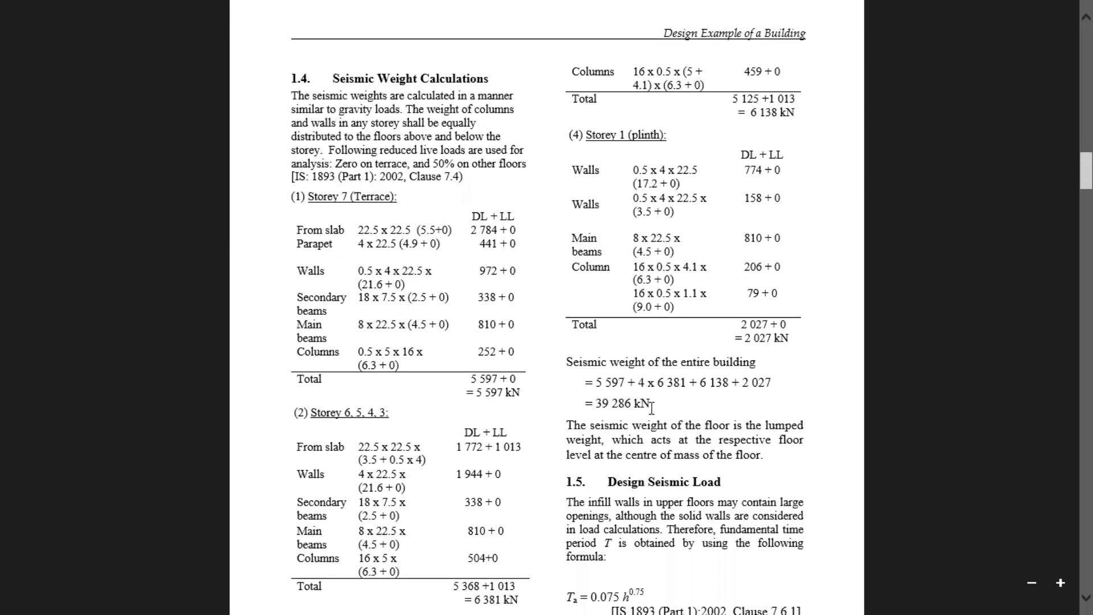
- Return to the STAAD output and check the base shear and joint lateral loads for load case 1
left_click(1057, 7)
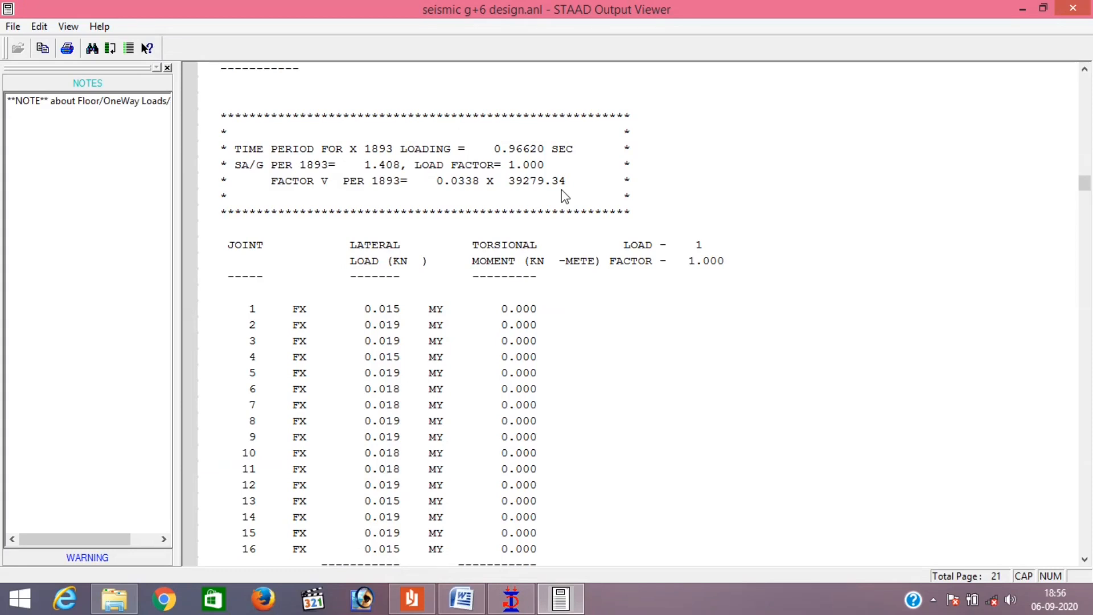
scroll(563, 197, "down", 4)
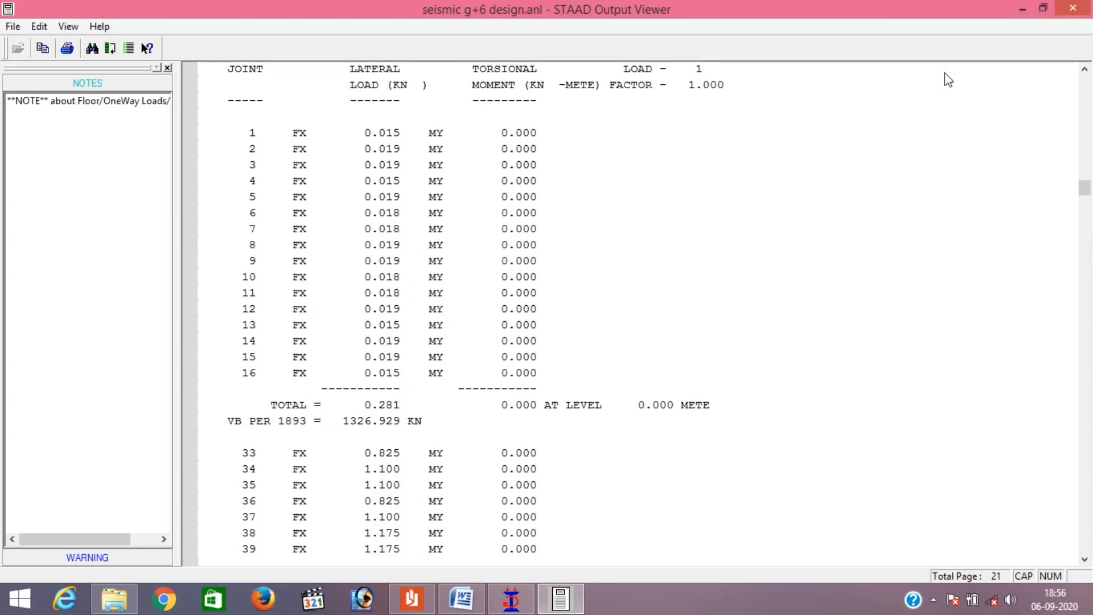
scroll(672, 199, "down", 3)
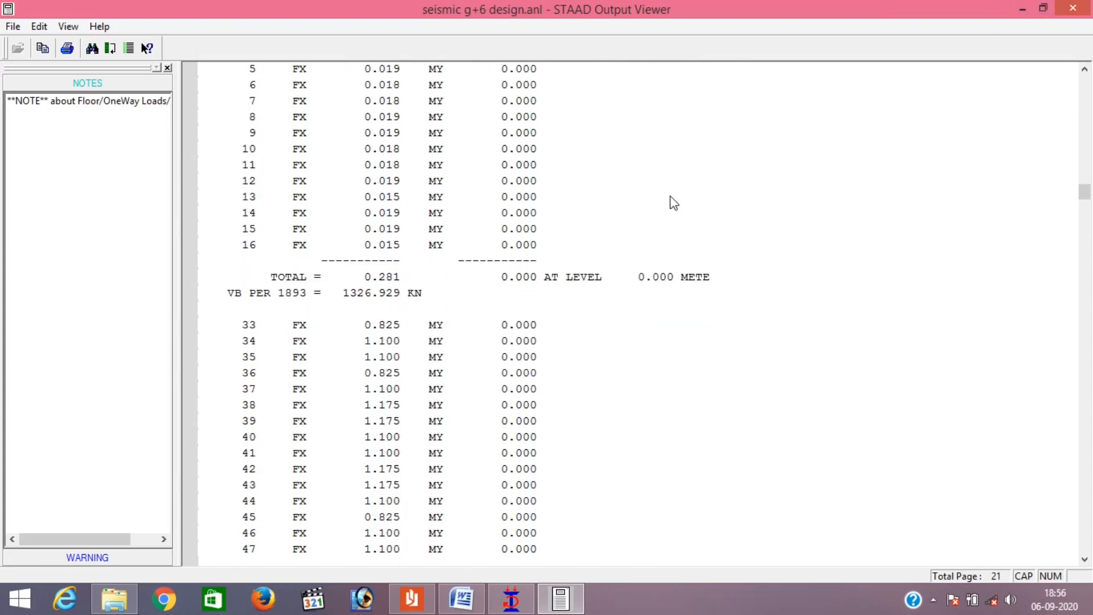
- Close the analysis output and enter postprocessing for all six load cases, with automatic scaling enabled for mode shape, bending, torsion and stress
left_click(1073, 8)
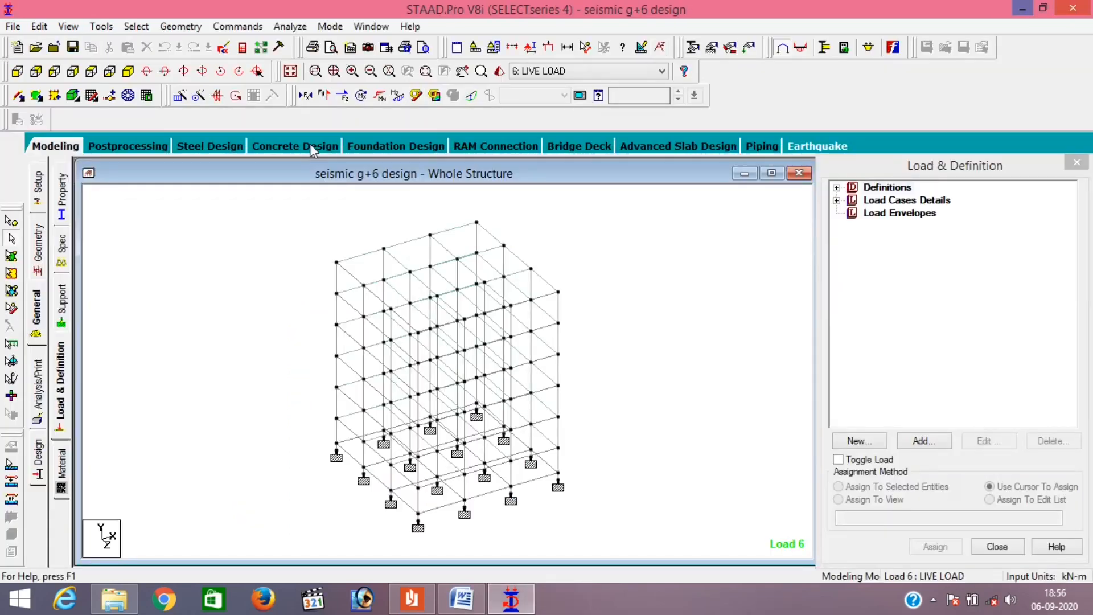
left_click(118, 147)
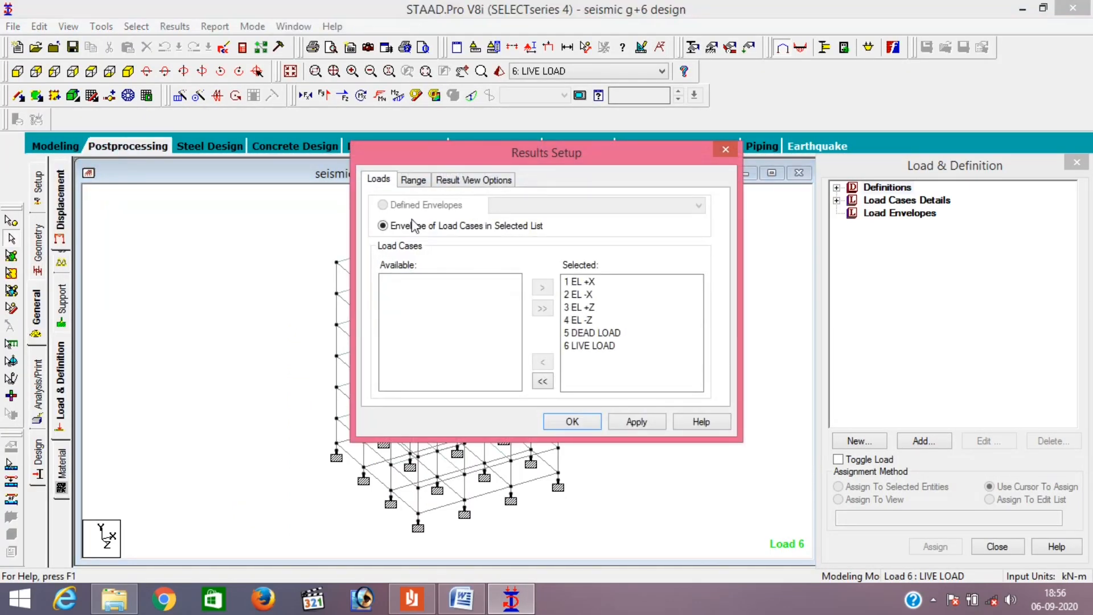
left_click(474, 180)
left_click(414, 248)
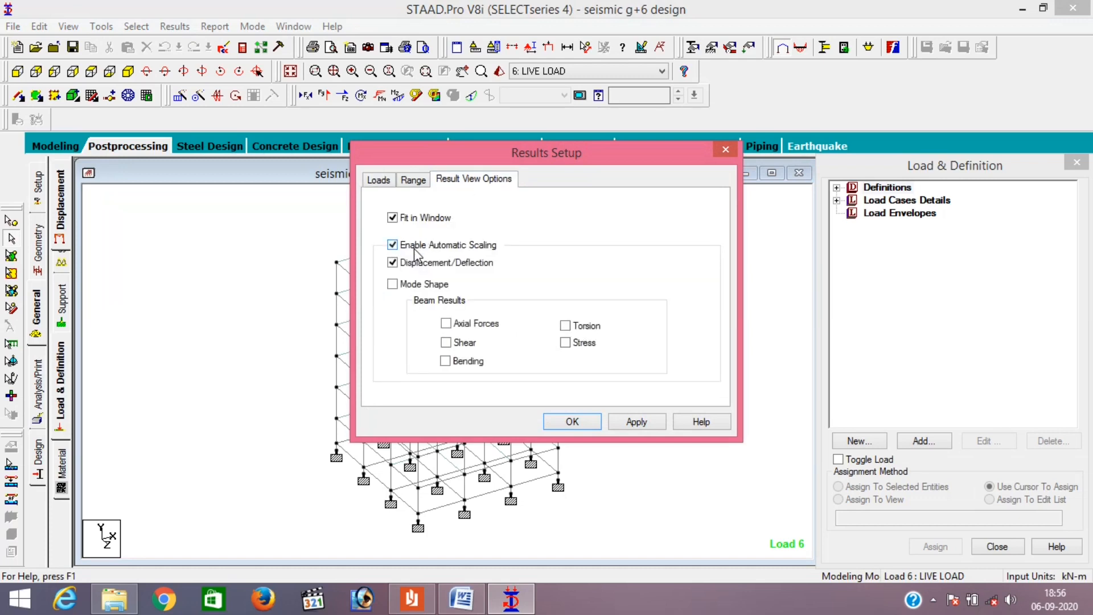
left_click(410, 285)
left_click(466, 360)
left_click(589, 332)
left_click(586, 343)
left_click(640, 422)
left_click(572, 421)
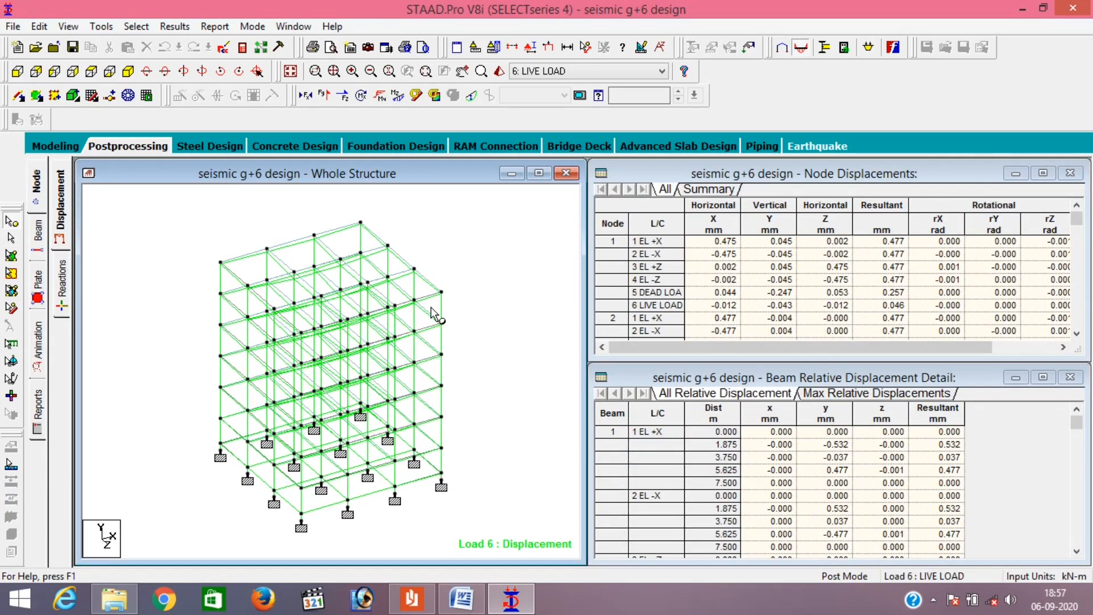
- Check the beams' maximum relative displacements and the support reactions, and return to modeling mode
left_click(886, 398)
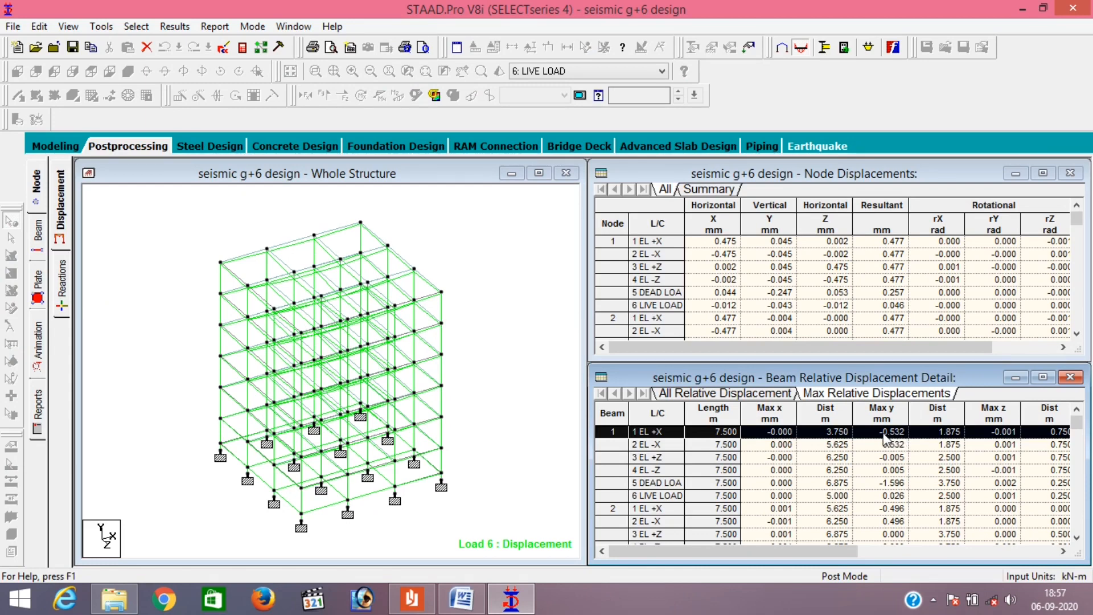
left_click(558, 246)
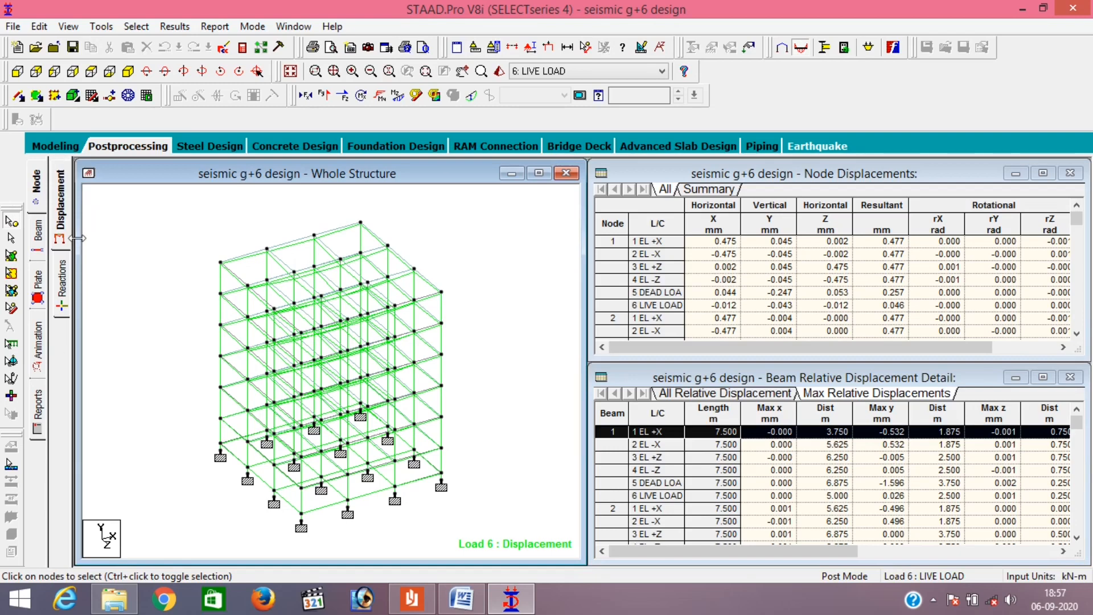
left_click(68, 276)
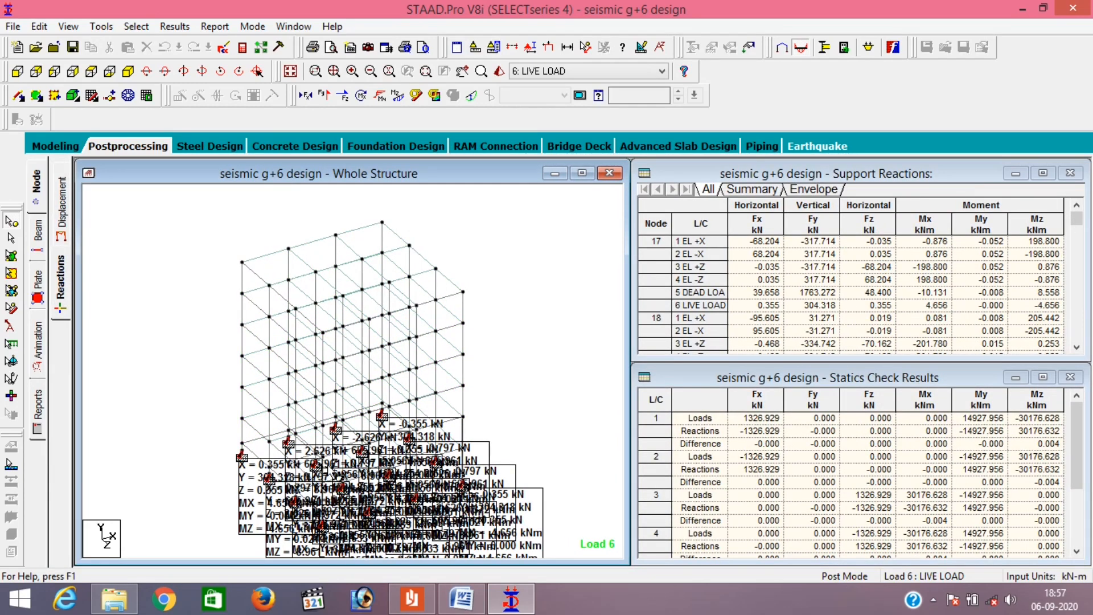
left_click(55, 147)
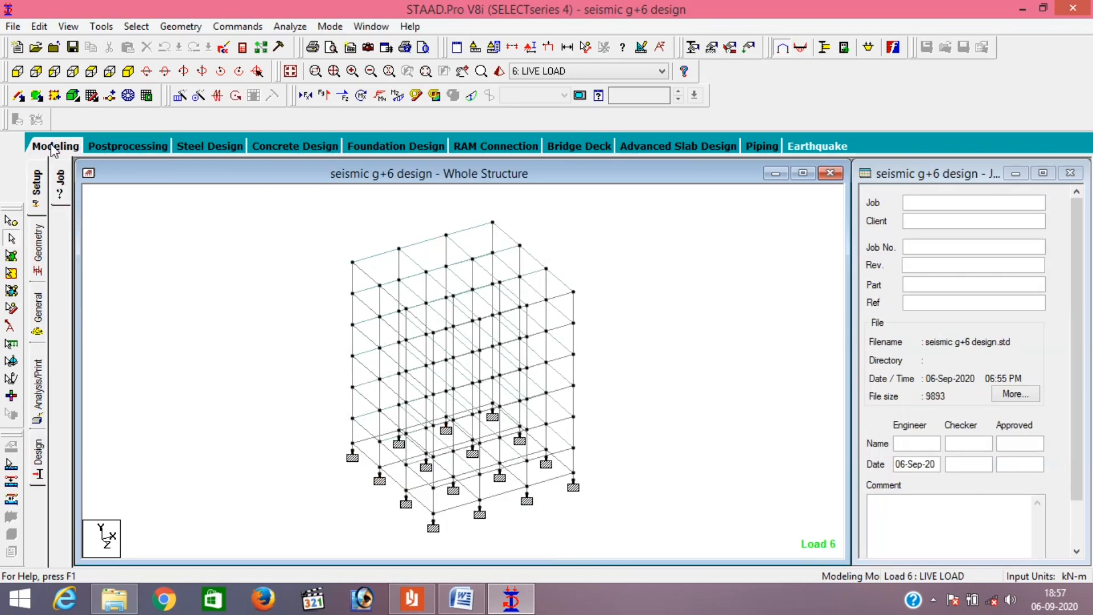